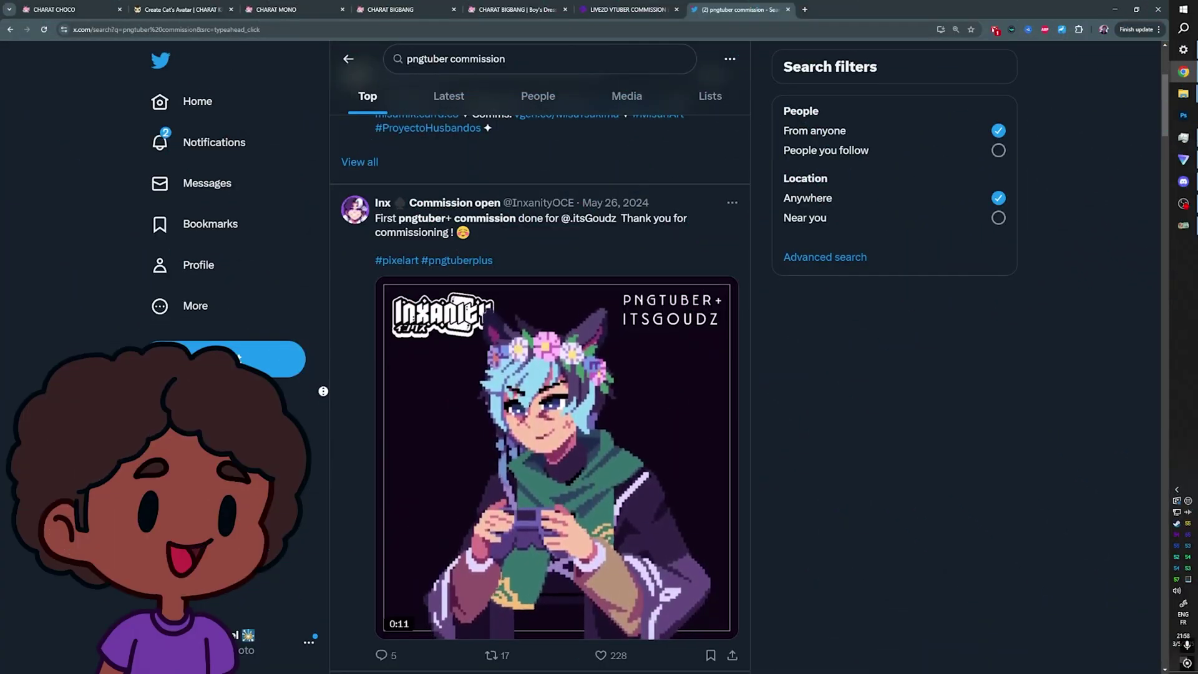
Examine the example artwork and artist posts in the search results for pngtuber commission.
scroll(323, 392, "down", 3)
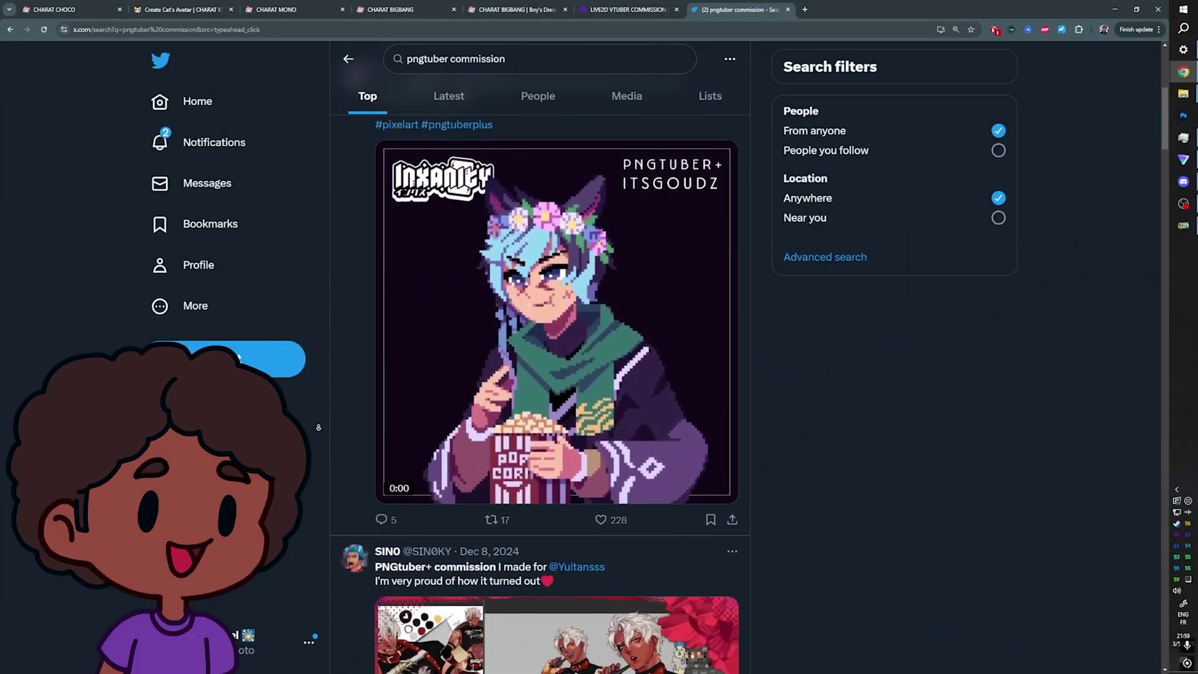
scroll(555, 374, "down", 3)
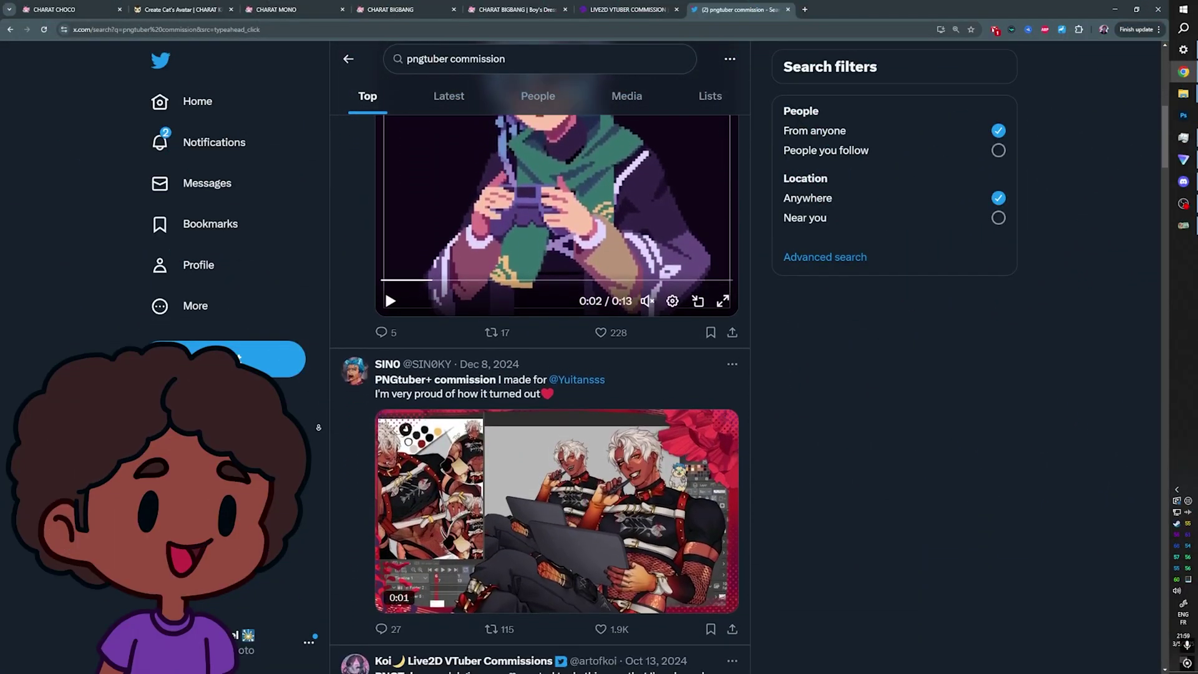
scroll(555, 375, "down", 3)
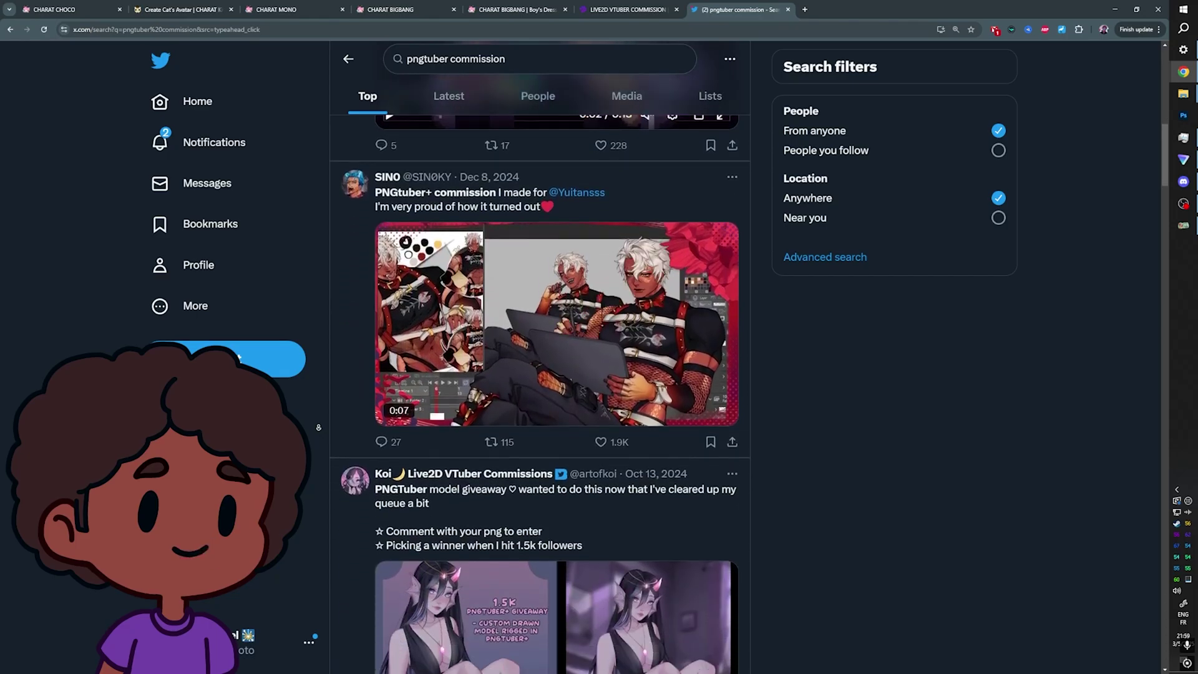
scroll(318, 427, "down", 8)
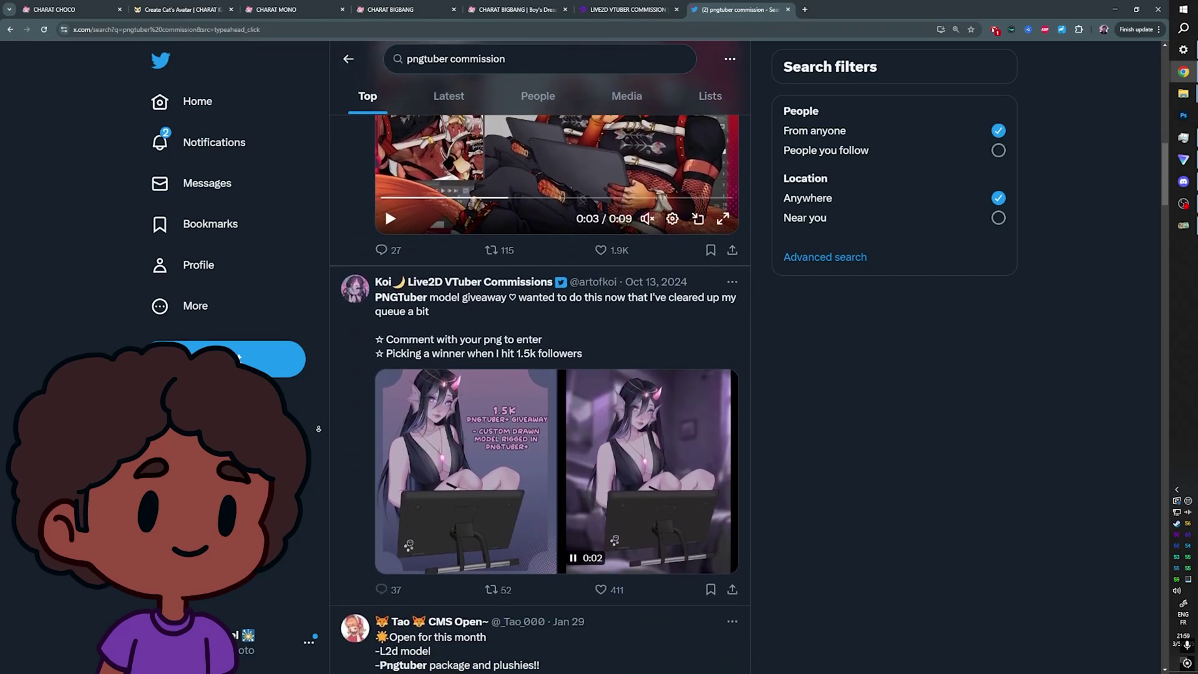
scroll(320, 417, "down", 2)
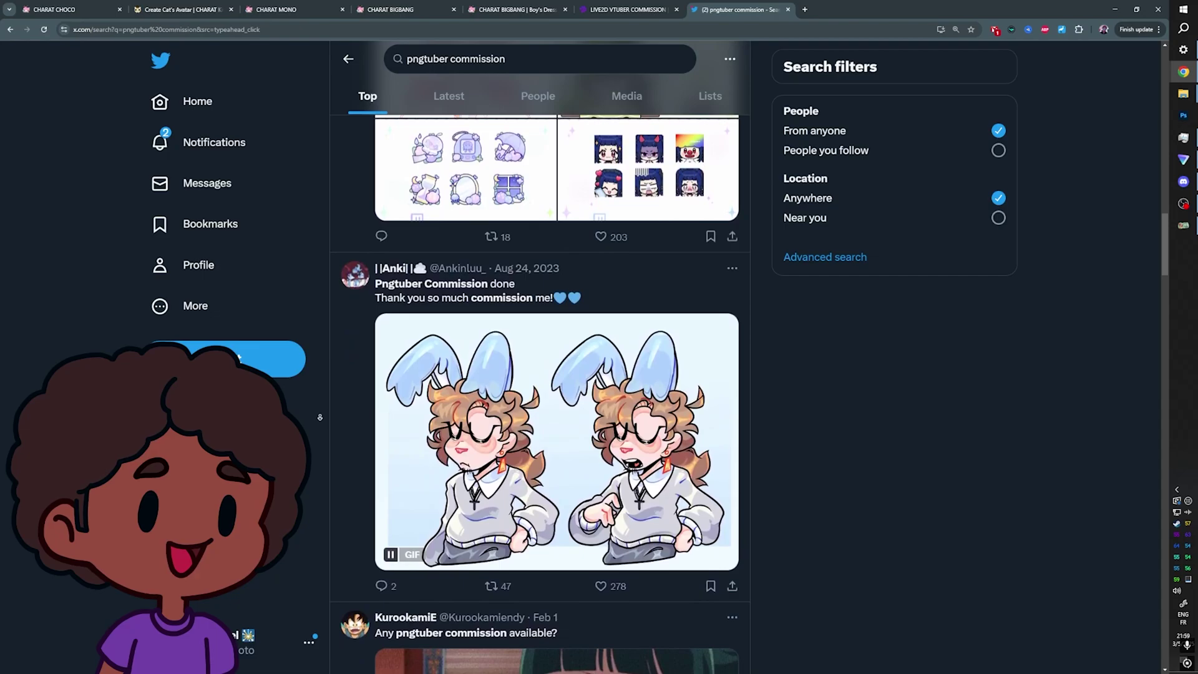
scroll(319, 417, "down", 2)
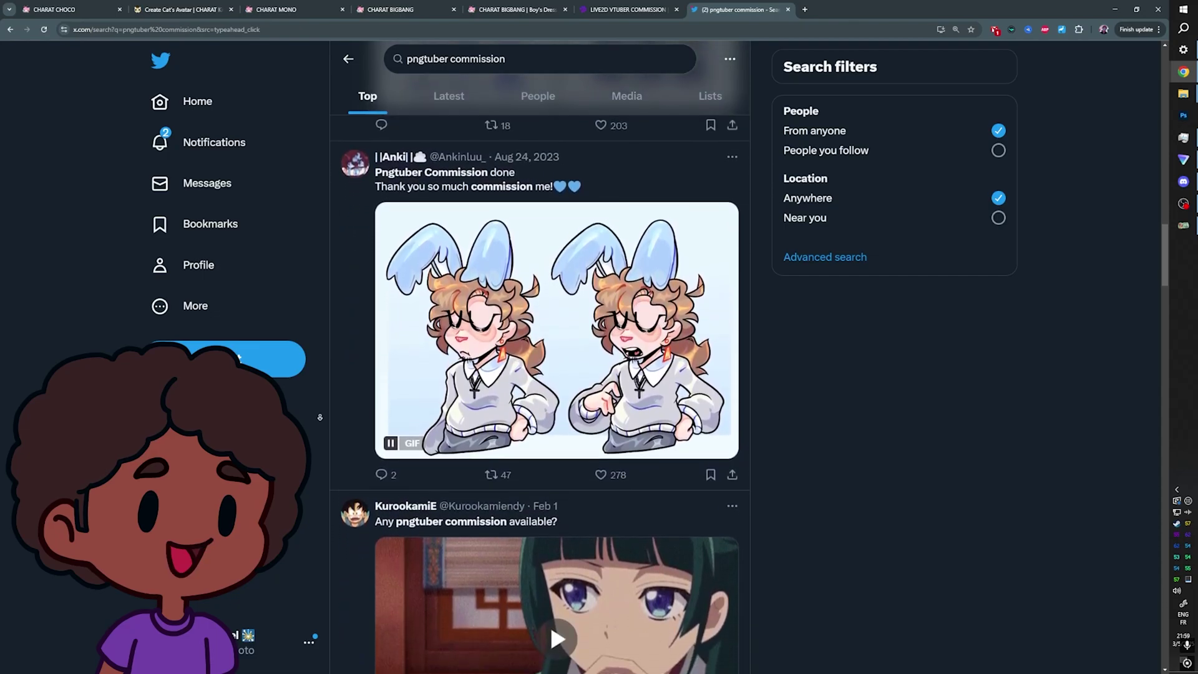
scroll(320, 416, "down", 2)
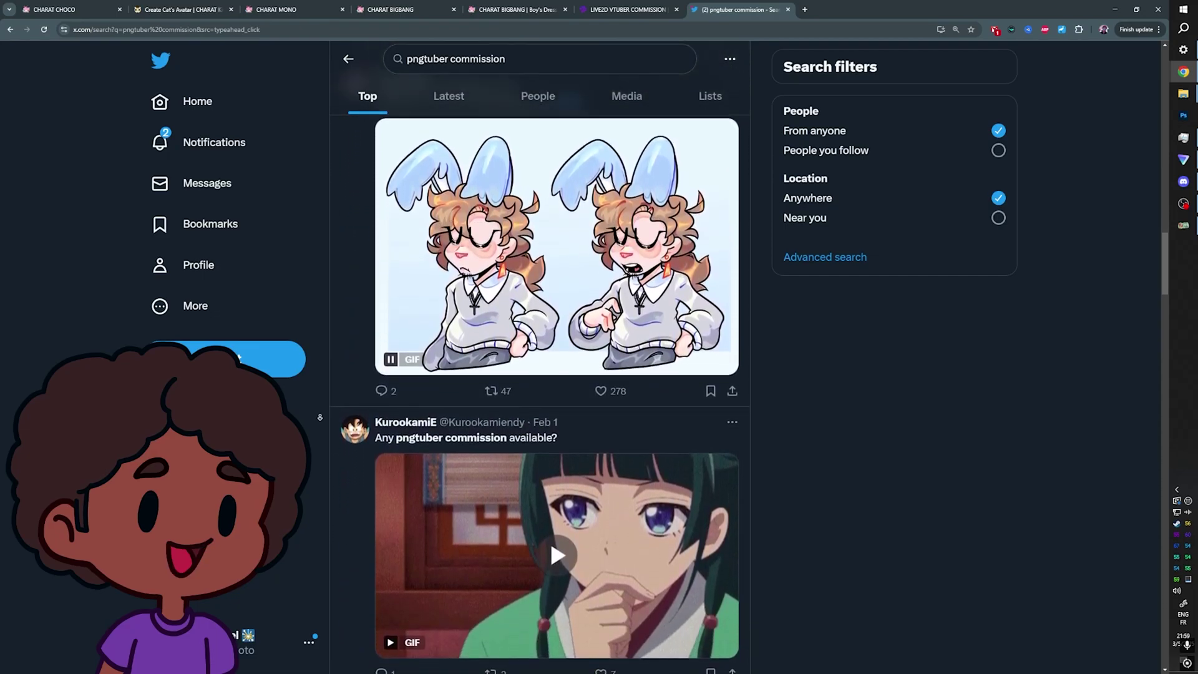
Open the profile of the artist behind the bunny-eared commission and examine the posts under their replies.
left_click(396, 329)
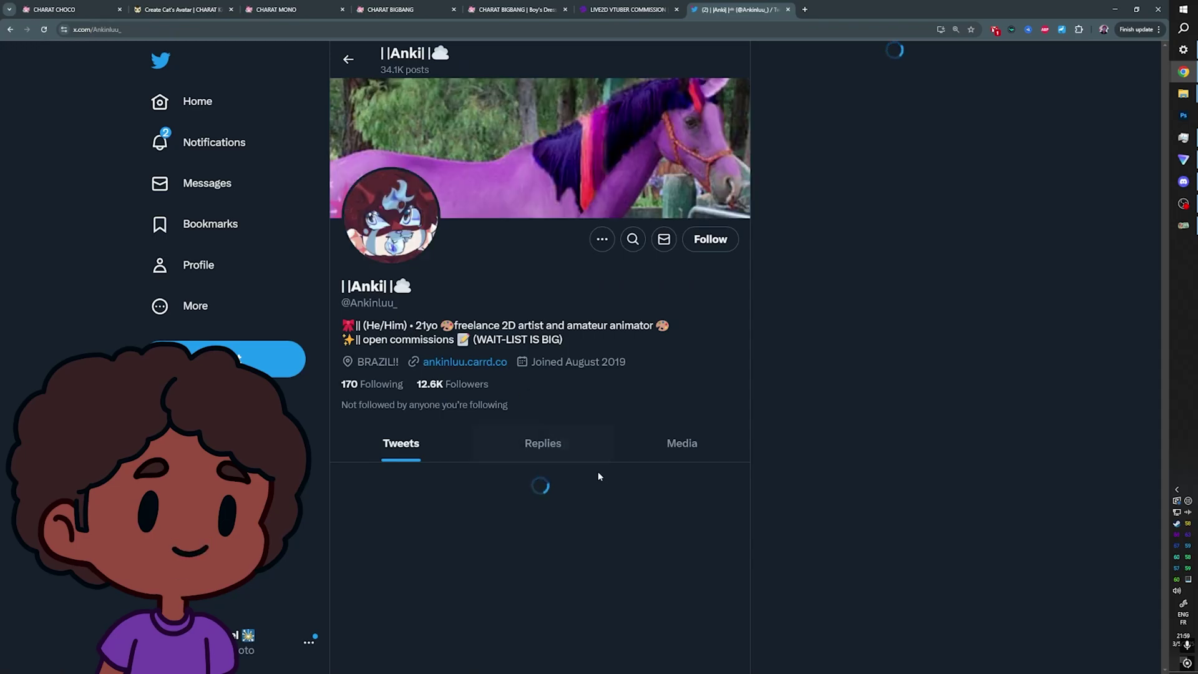
left_click(528, 445)
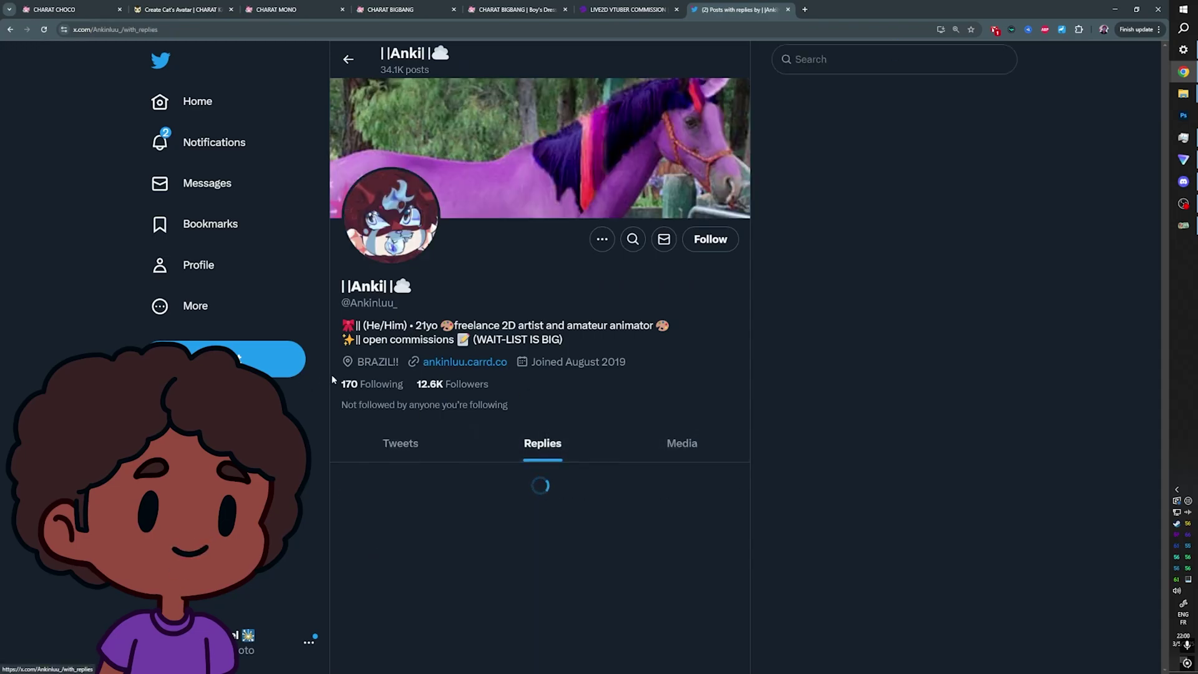
scroll(332, 374, "down", 6)
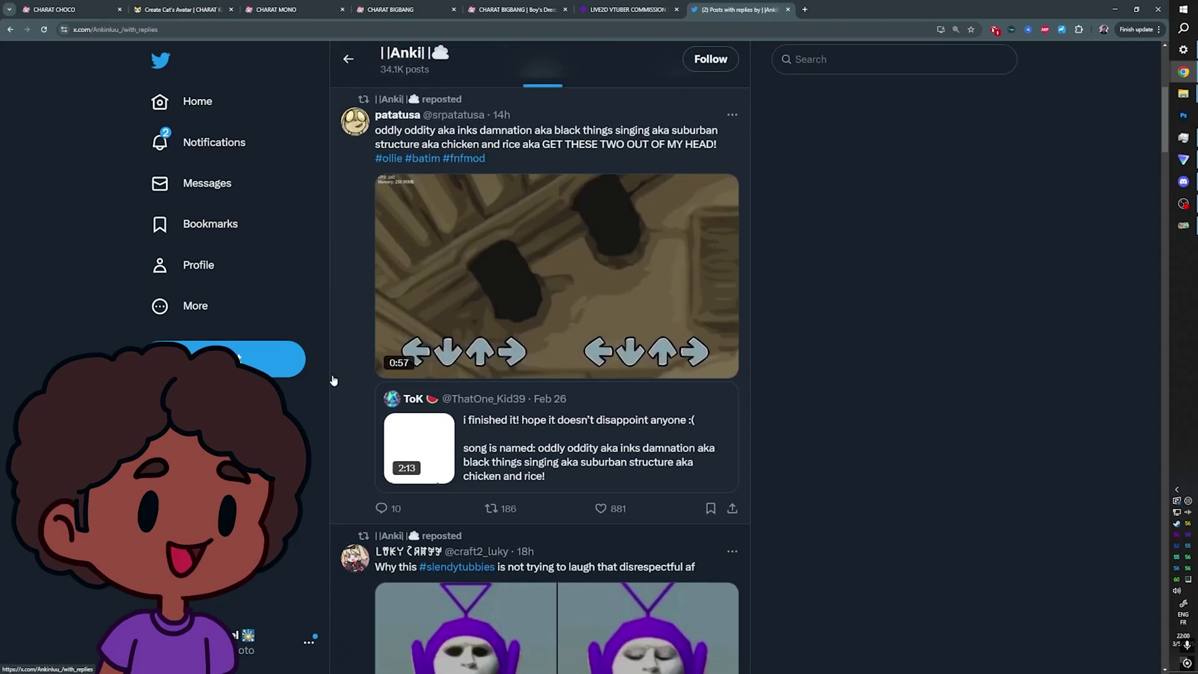
scroll(334, 380, "down", 12)
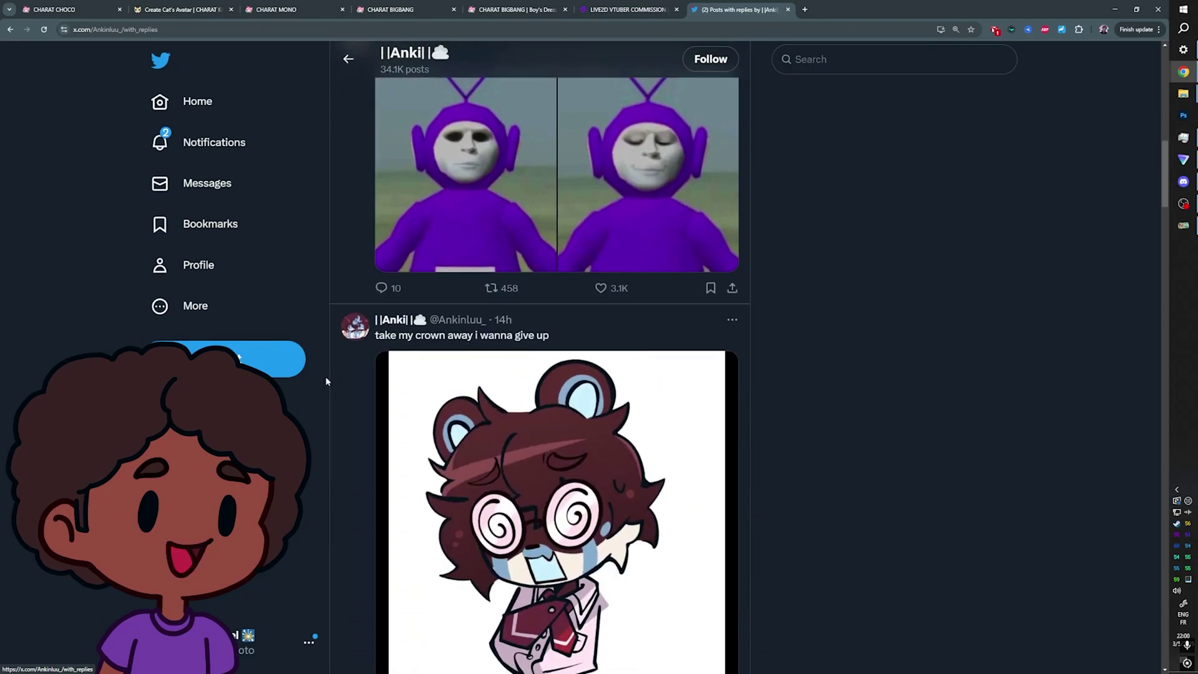
scroll(325, 381, "down", 2)
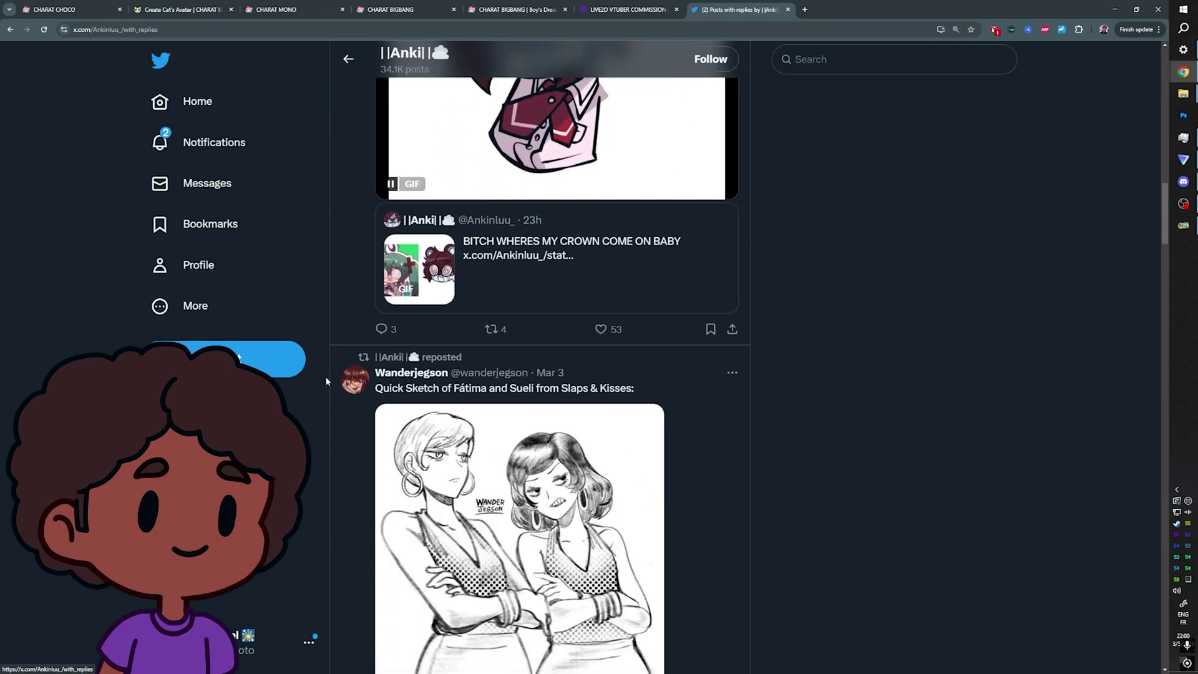
Switch to the CHARAT CHOCO avatar creator and check its linked CHARAT FACE page in a separate tab, closing that tab again.
left_click(78, 10)
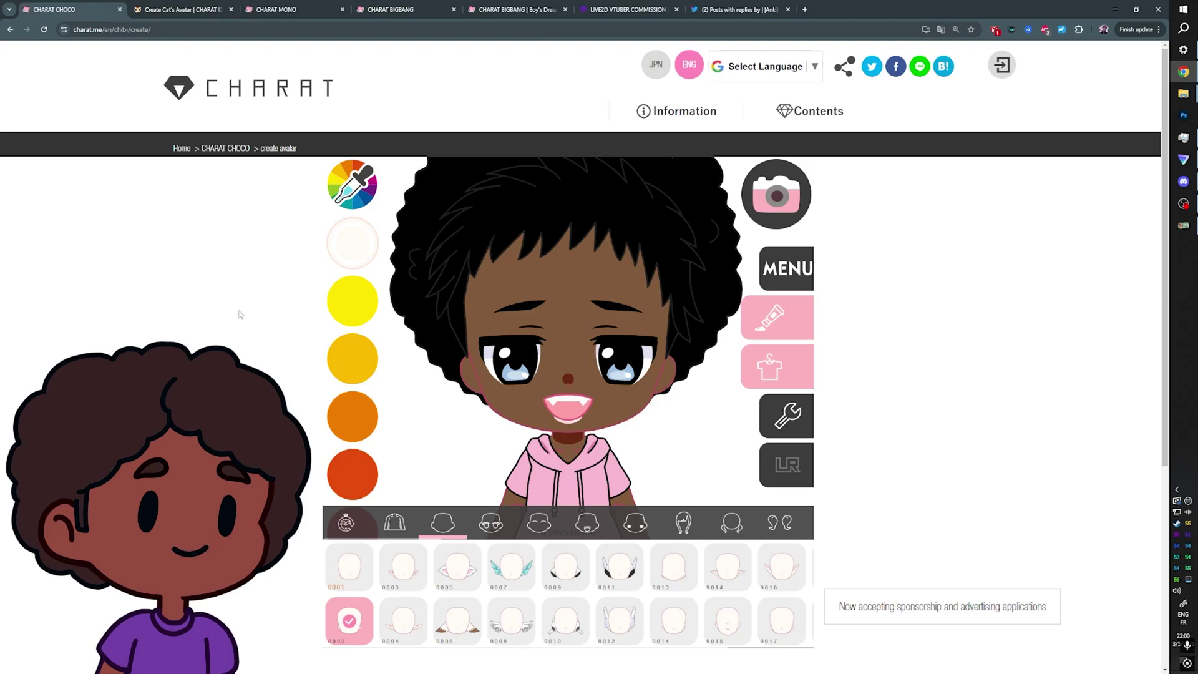
scroll(242, 318, "down", 5)
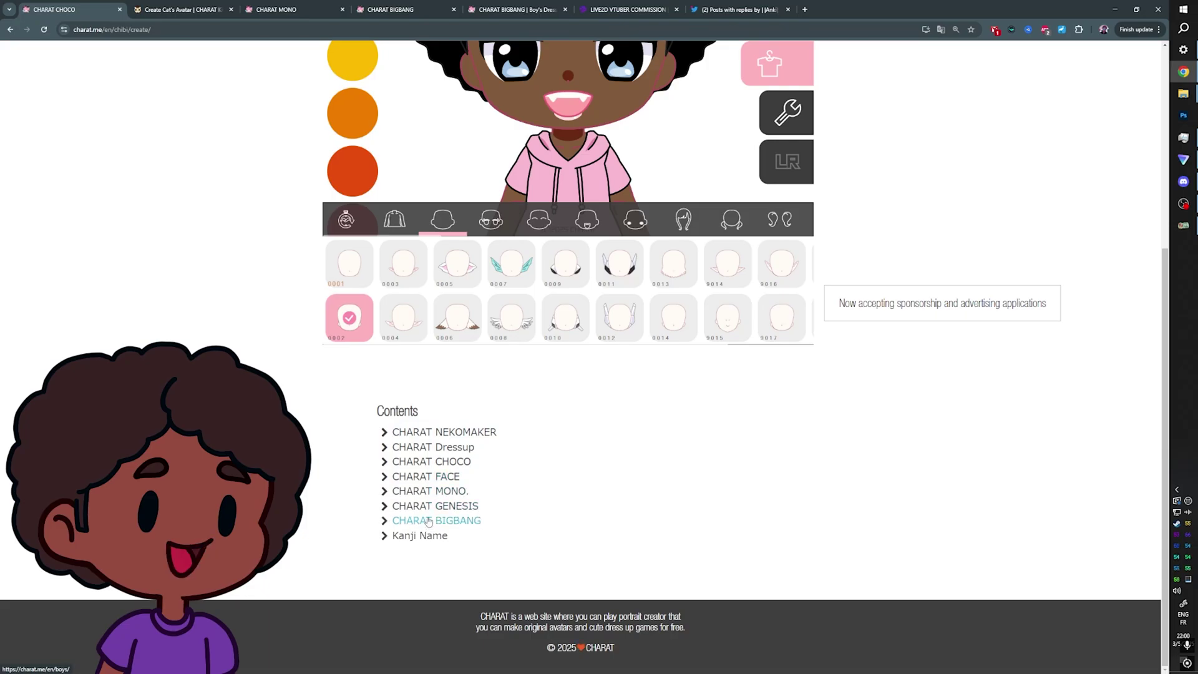
middle_click(429, 480)
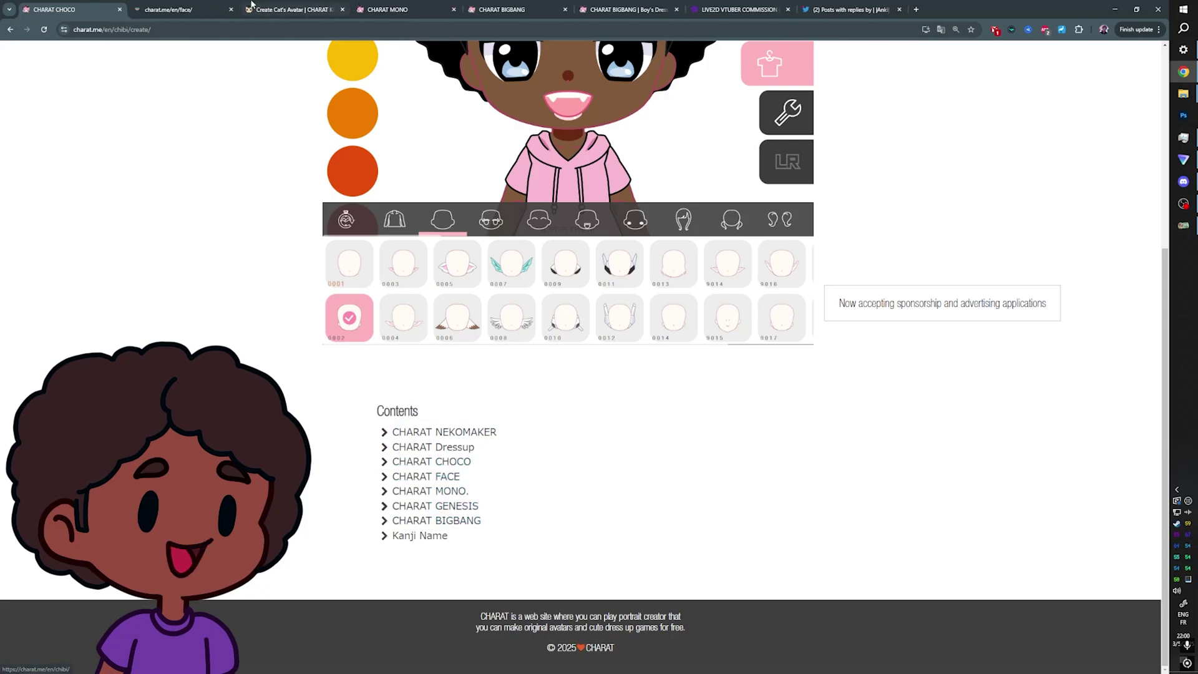
left_click(168, 10)
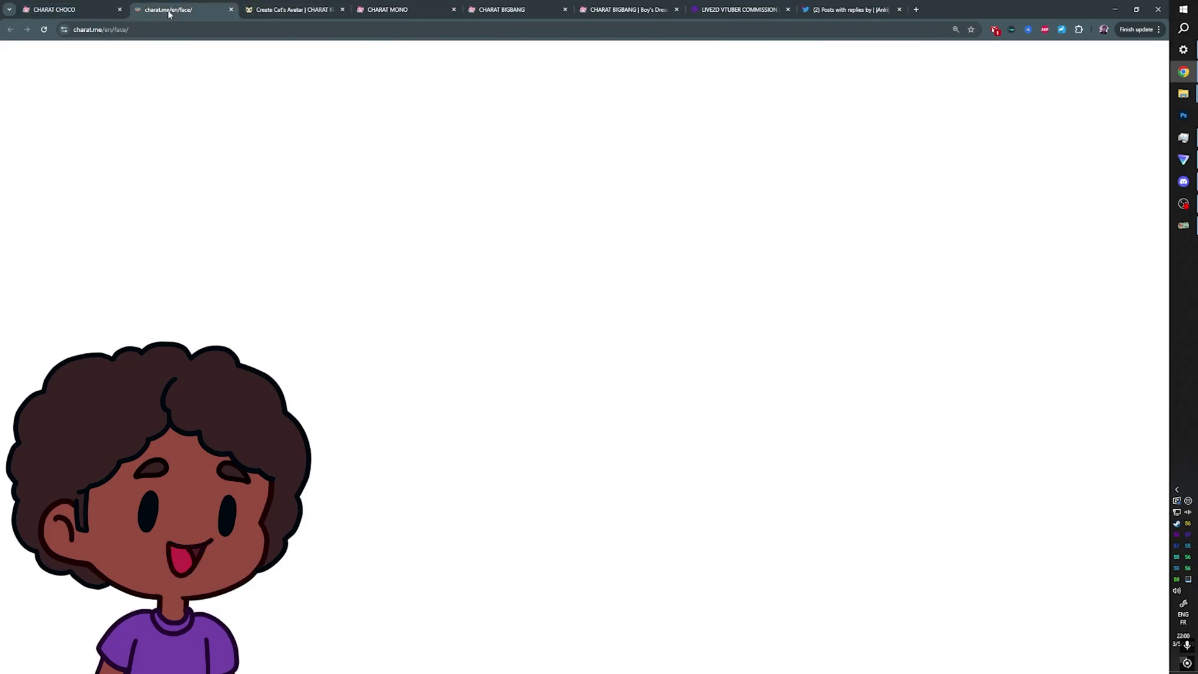
left_click(231, 11)
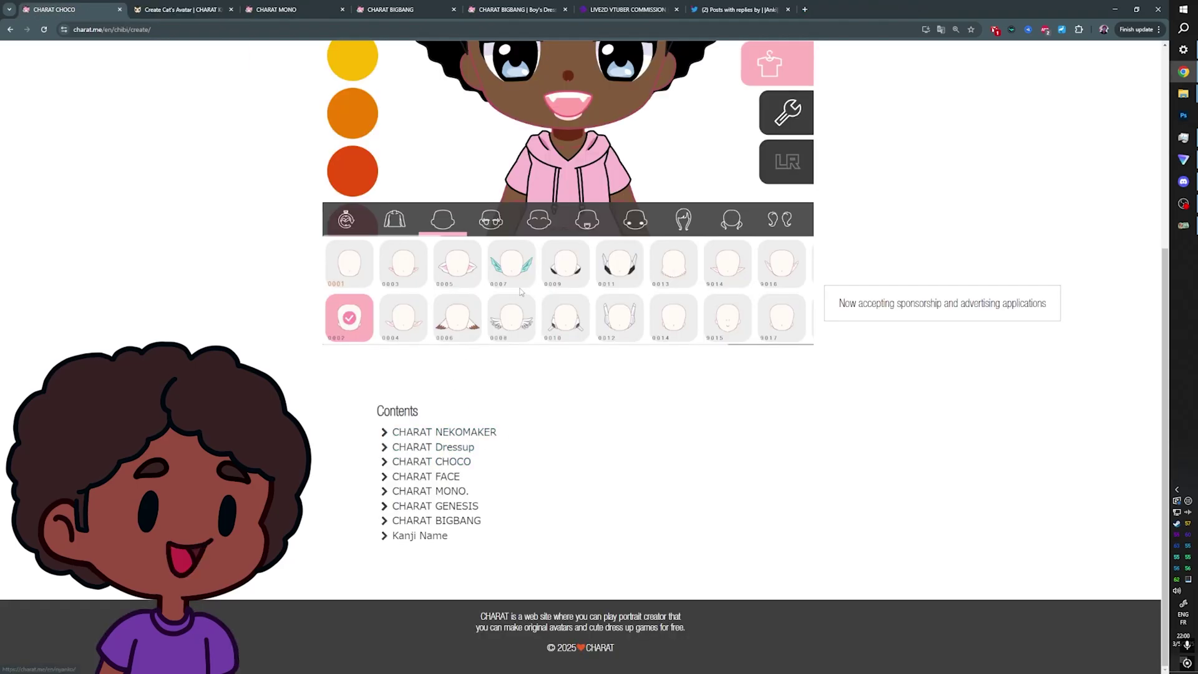
scroll(323, 405, "up", 4)
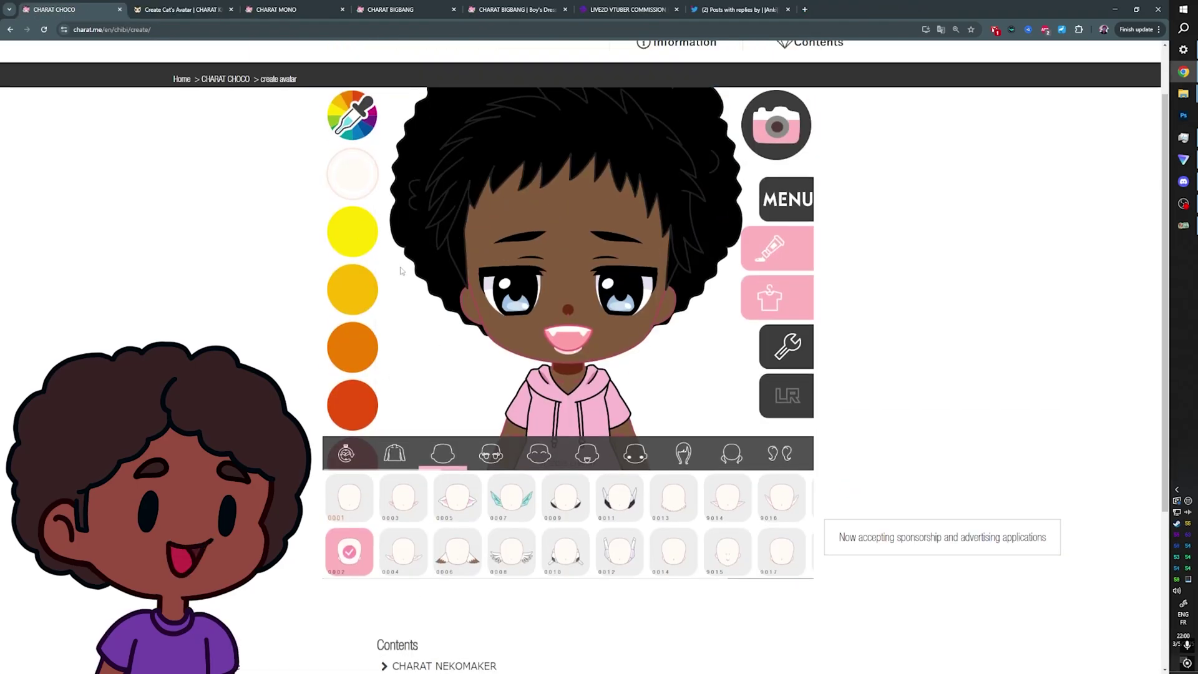
Try pointed elf ears, choose the rounded face shape 0014 without them, and set the skin to the brown preset.
left_click(728, 497)
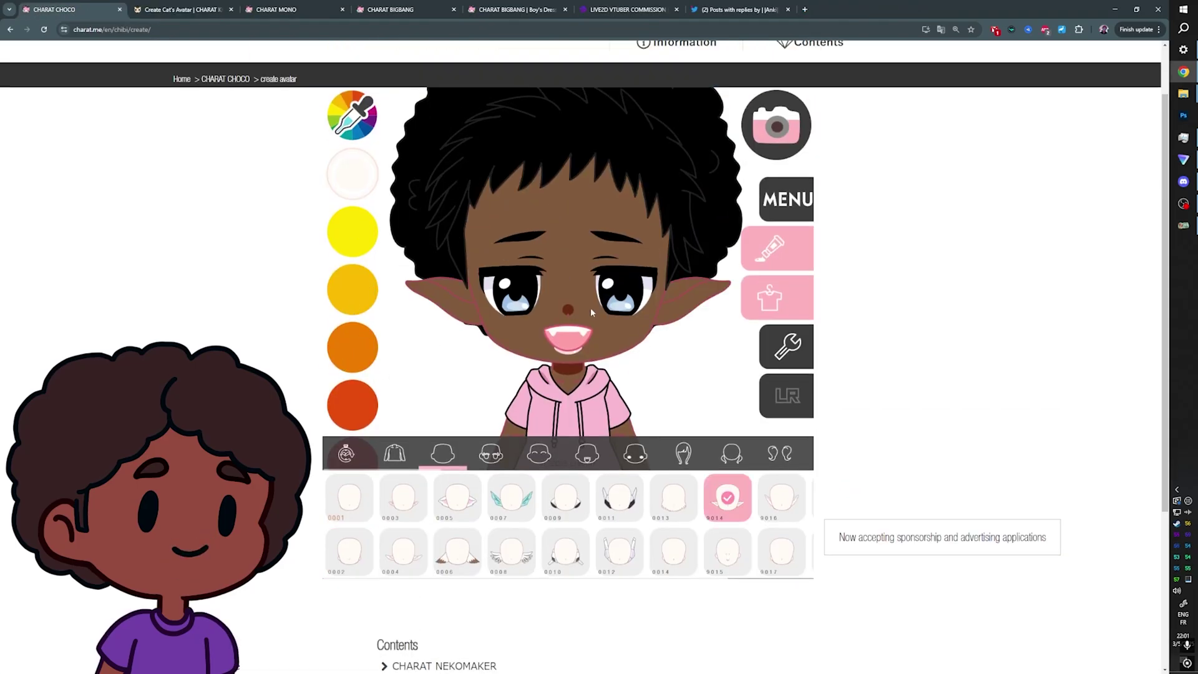
left_click(783, 571)
left_click(666, 556)
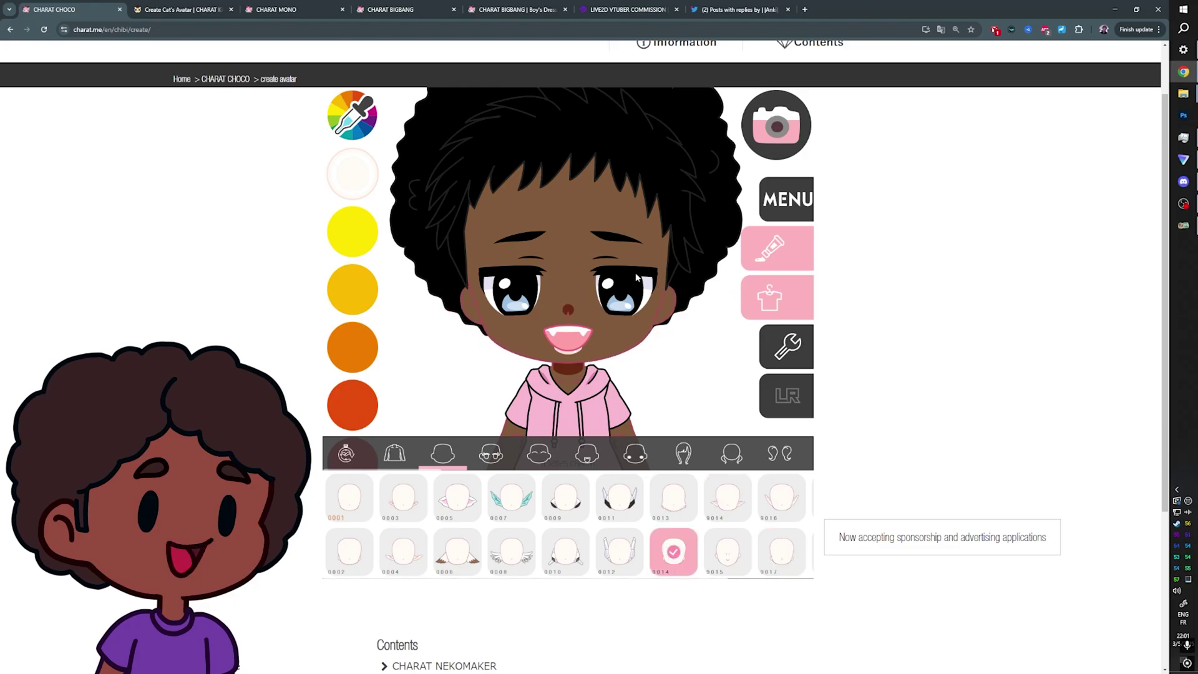
scroll(352, 287, "down", 3)
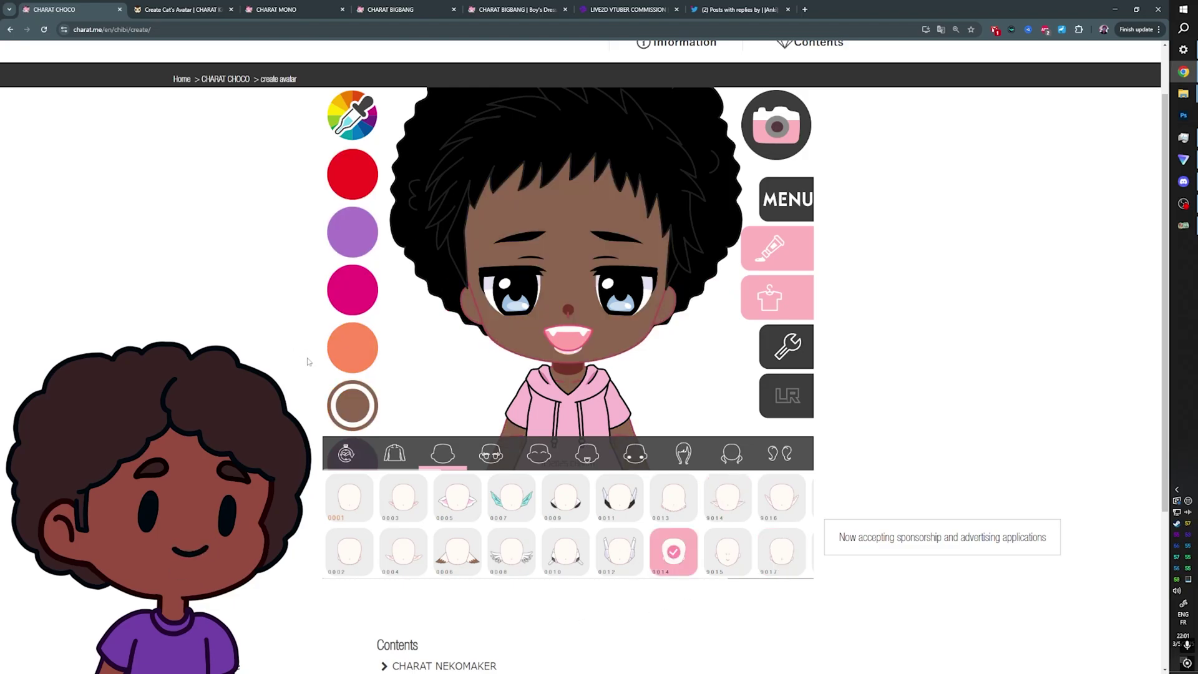
Try other eye styles such as 0036 and give the avatar the solid black oval eyes 0040.
left_click(489, 460)
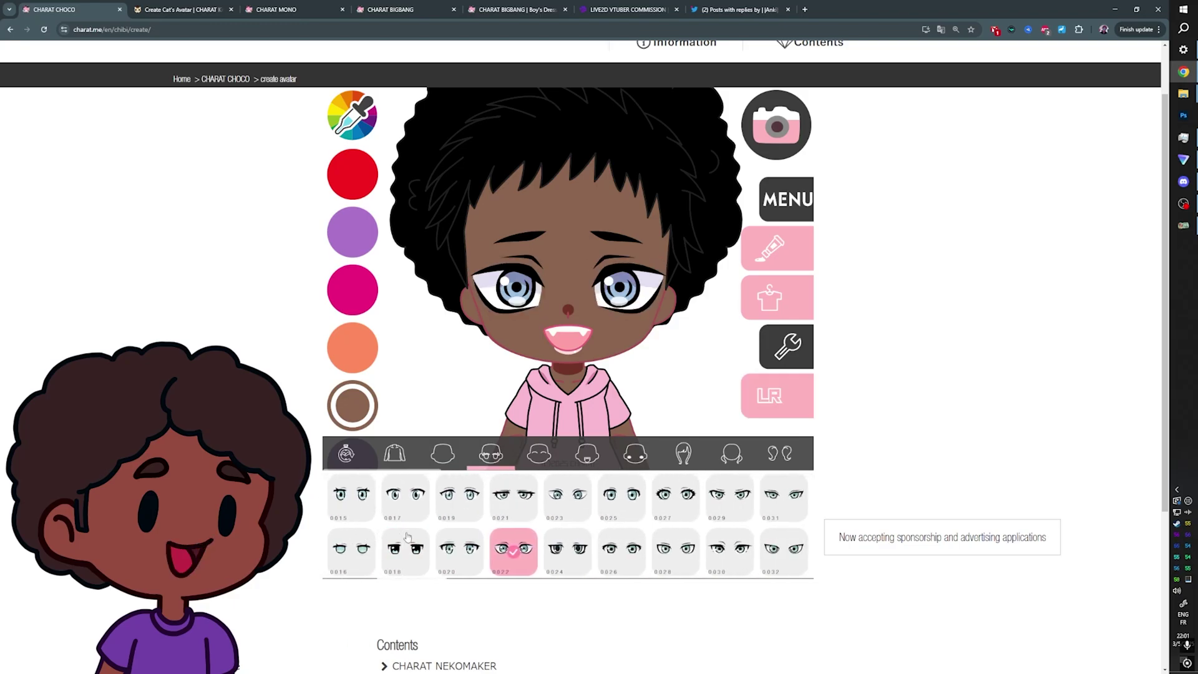
scroll(407, 536, "right", 5)
left_click(584, 549)
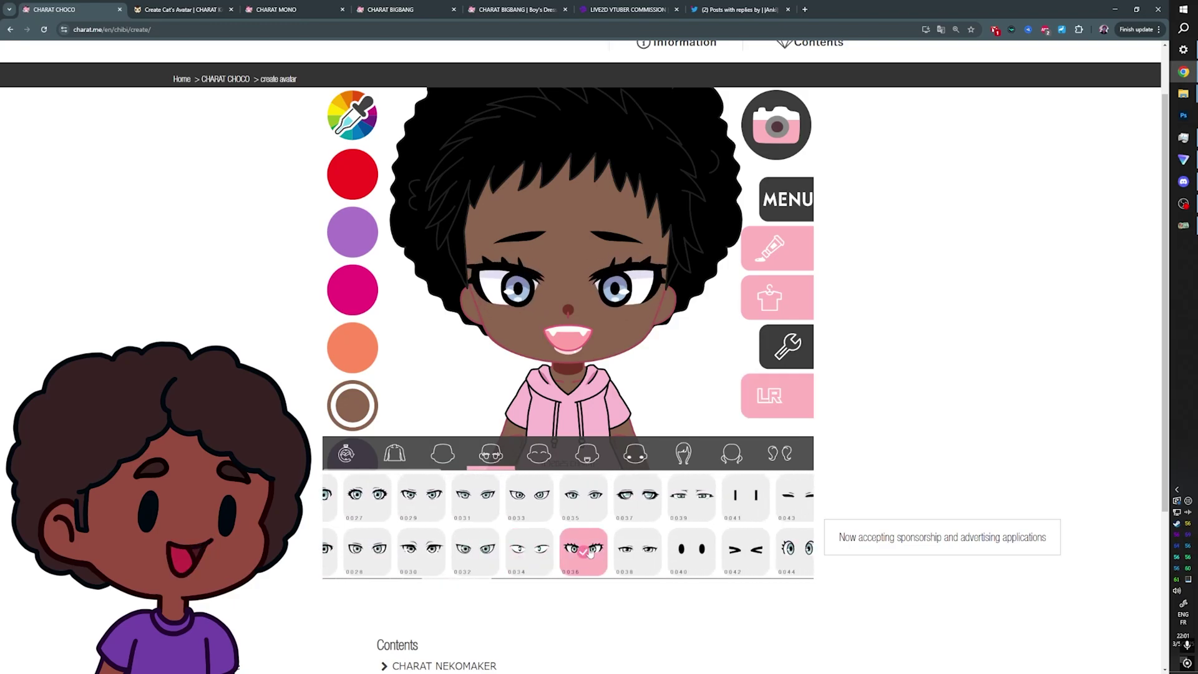
scroll(377, 555, "right", 5)
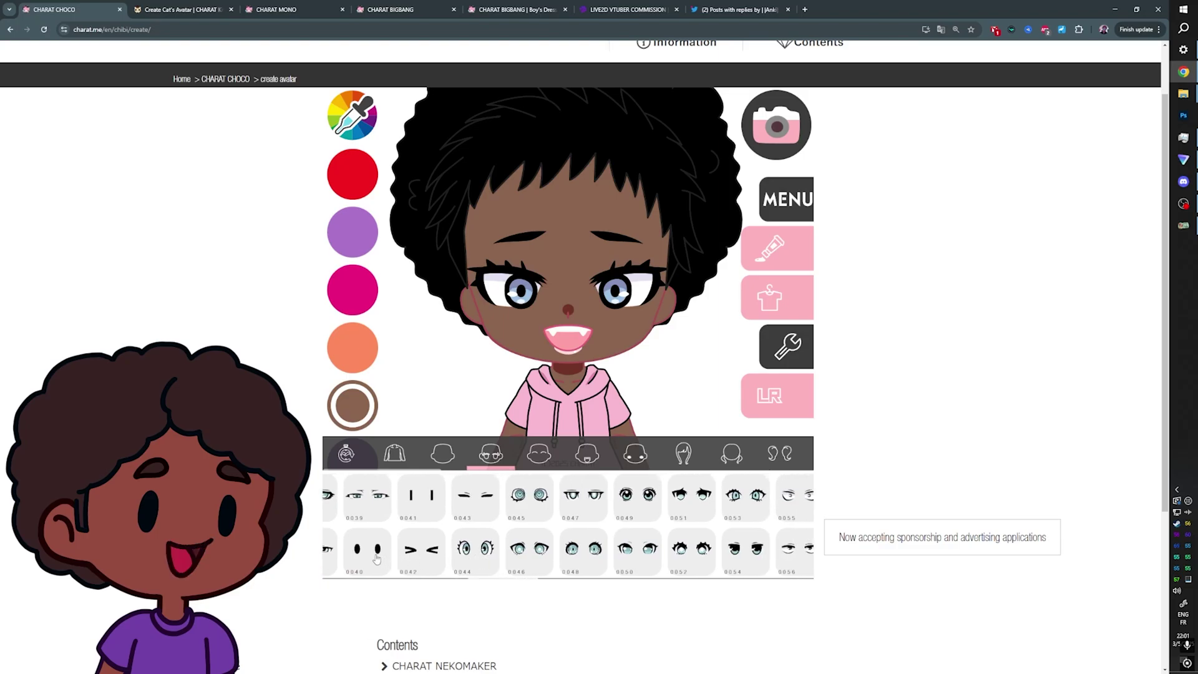
left_click(372, 551)
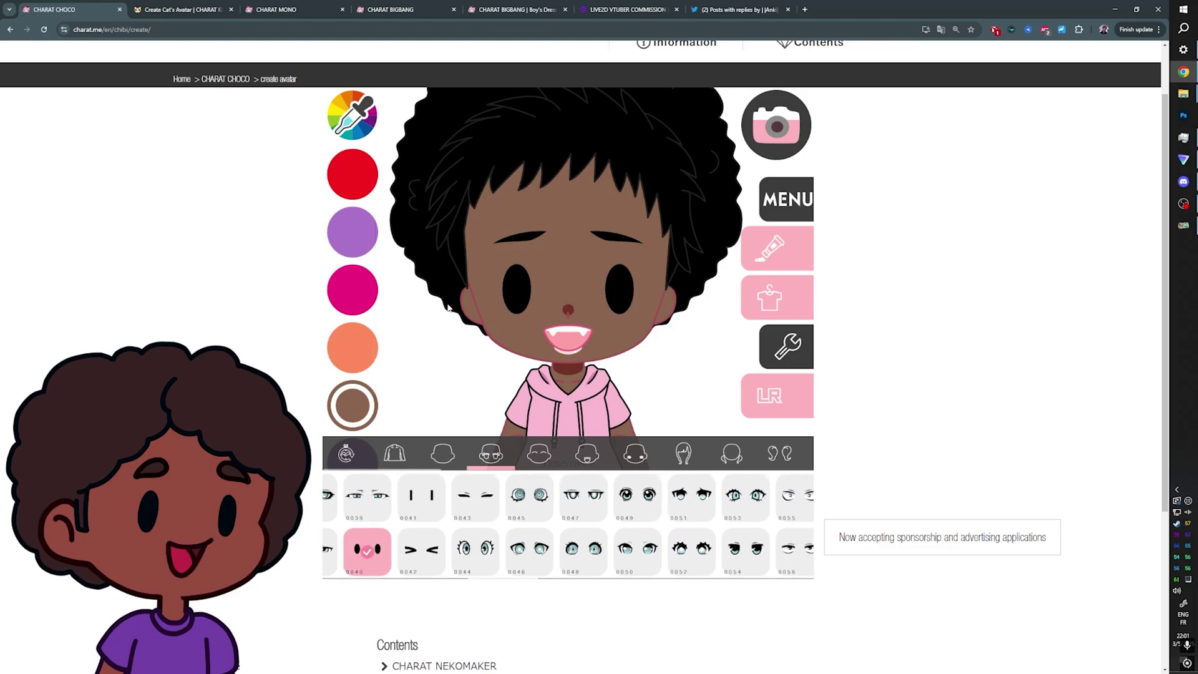
Change the avatar's eyebrow style and colour the hair with a darkened purple-to-black gradient.
left_click(539, 453)
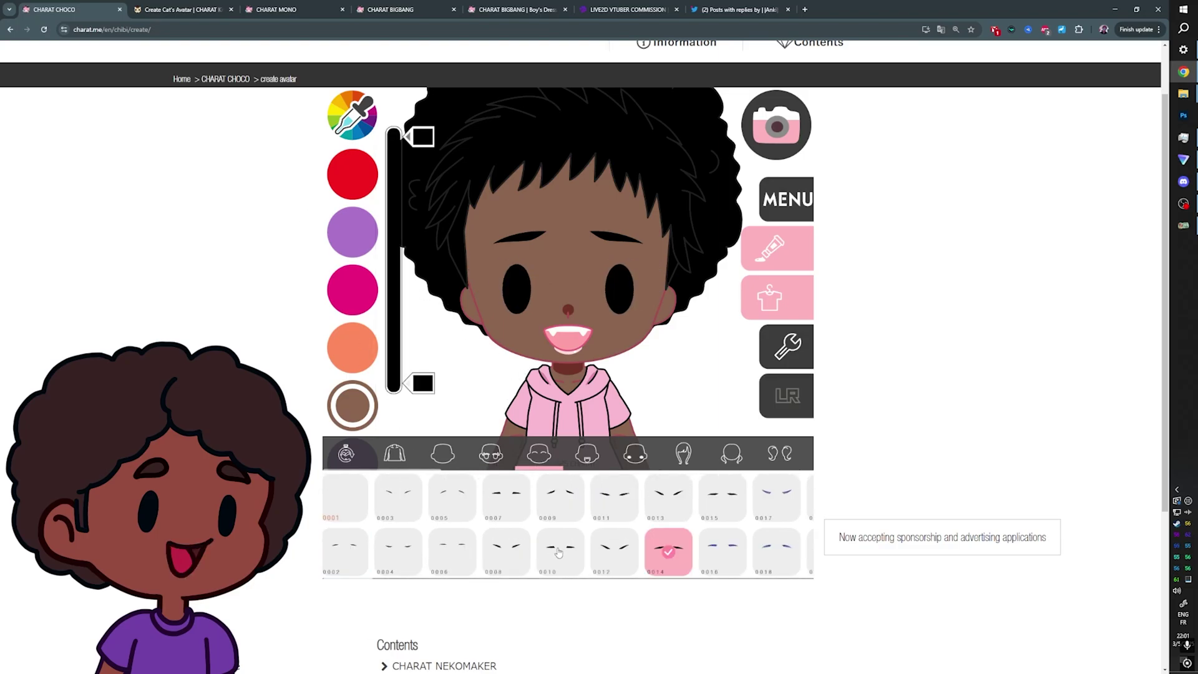
left_click(651, 562)
left_click(361, 236)
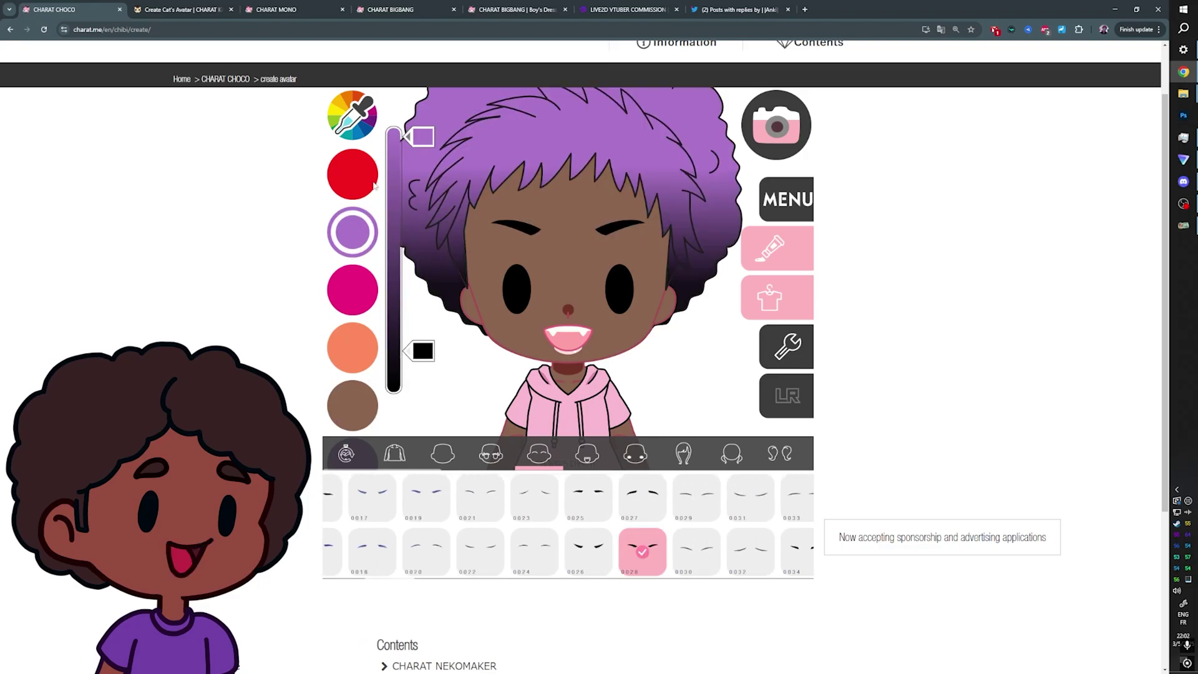
mouse_move(422, 136)
left_mouse_down()
mouse_move(418, 297)
mouse_move(419, 226)
mouse_move(423, 274)
left_mouse_up()
Try several mouth shapes and replace the open fanged mouth with a thin straight line.
left_click(587, 454)
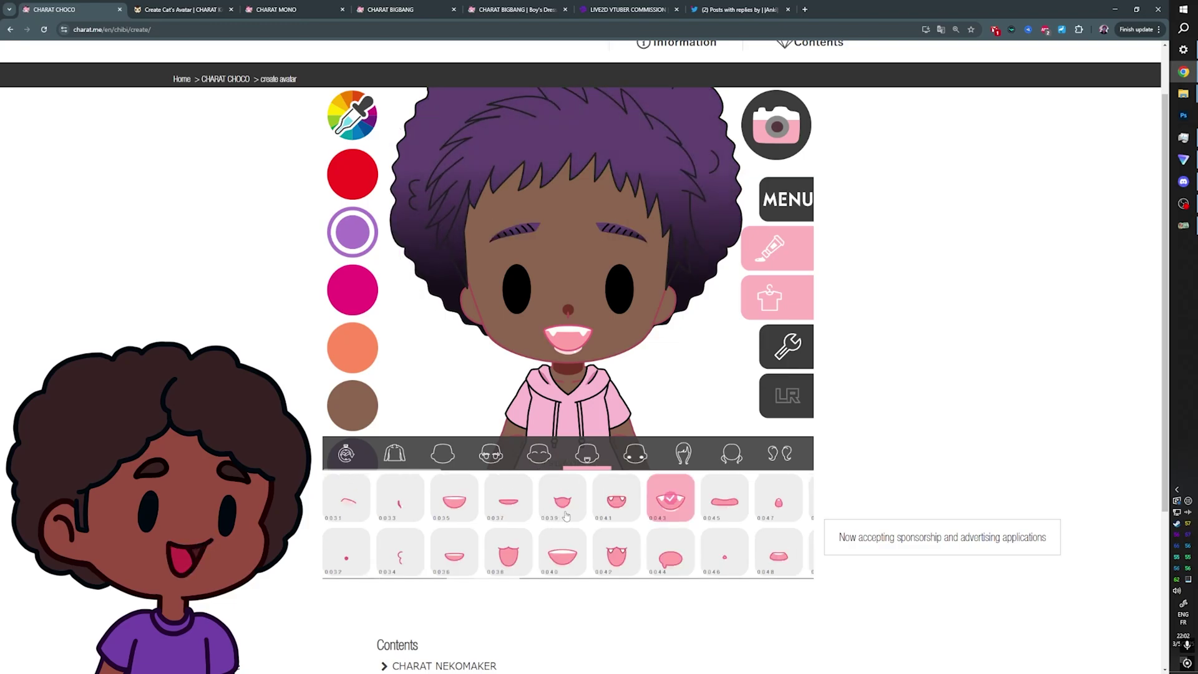
scroll(624, 517, "right", 3)
left_click(574, 502)
scroll(682, 521, "right", 2)
scroll(682, 521, "right", 5)
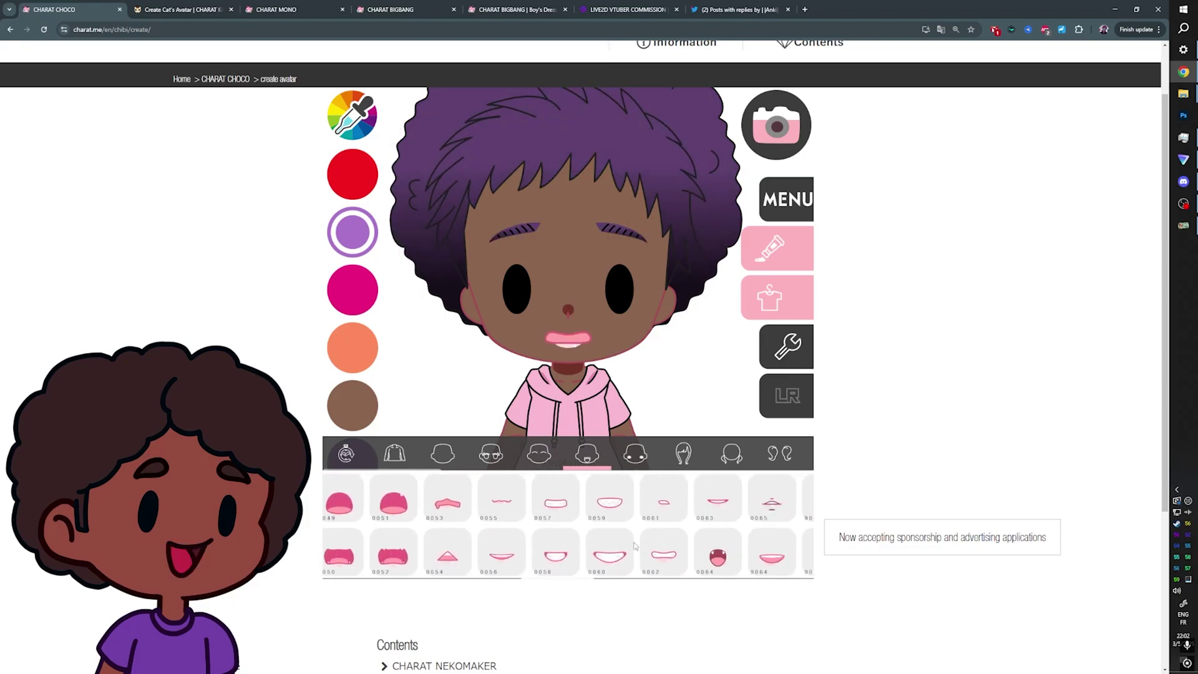
left_click(636, 561)
left_click(715, 538)
scroll(406, 559, "right", 5)
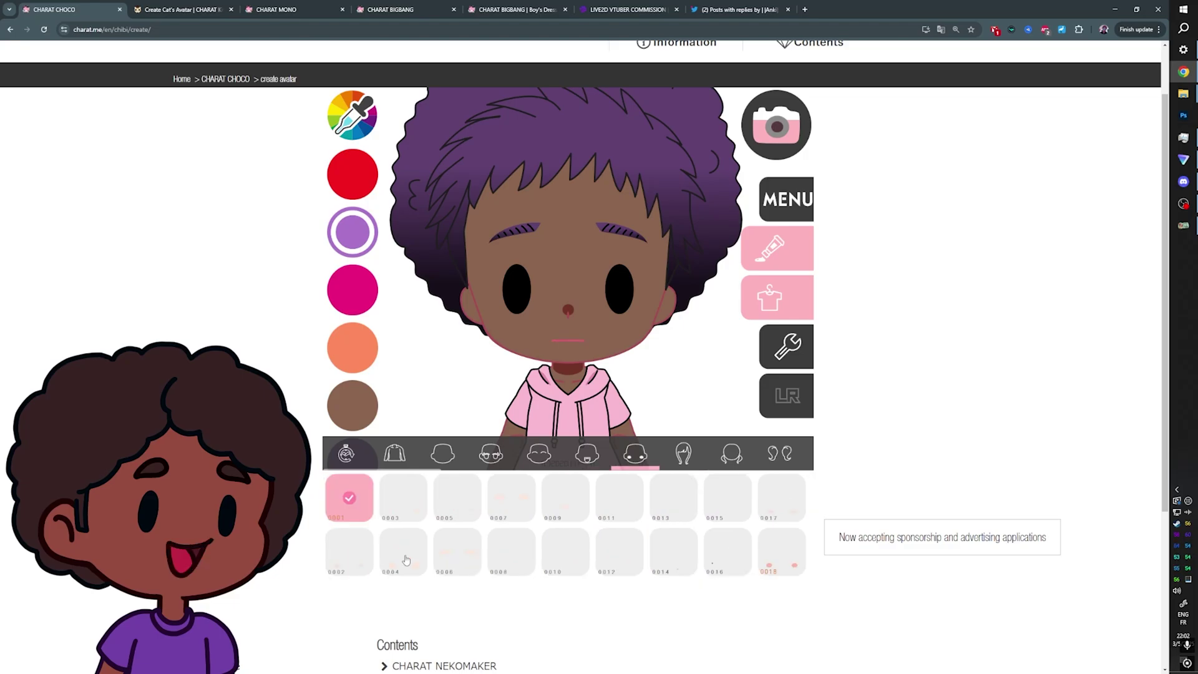
Try the freckles, scribbled blush and mole on the cheeks, and choose the round pink cheeks 0018.
left_click(405, 552)
left_click(511, 498)
left_click(673, 498)
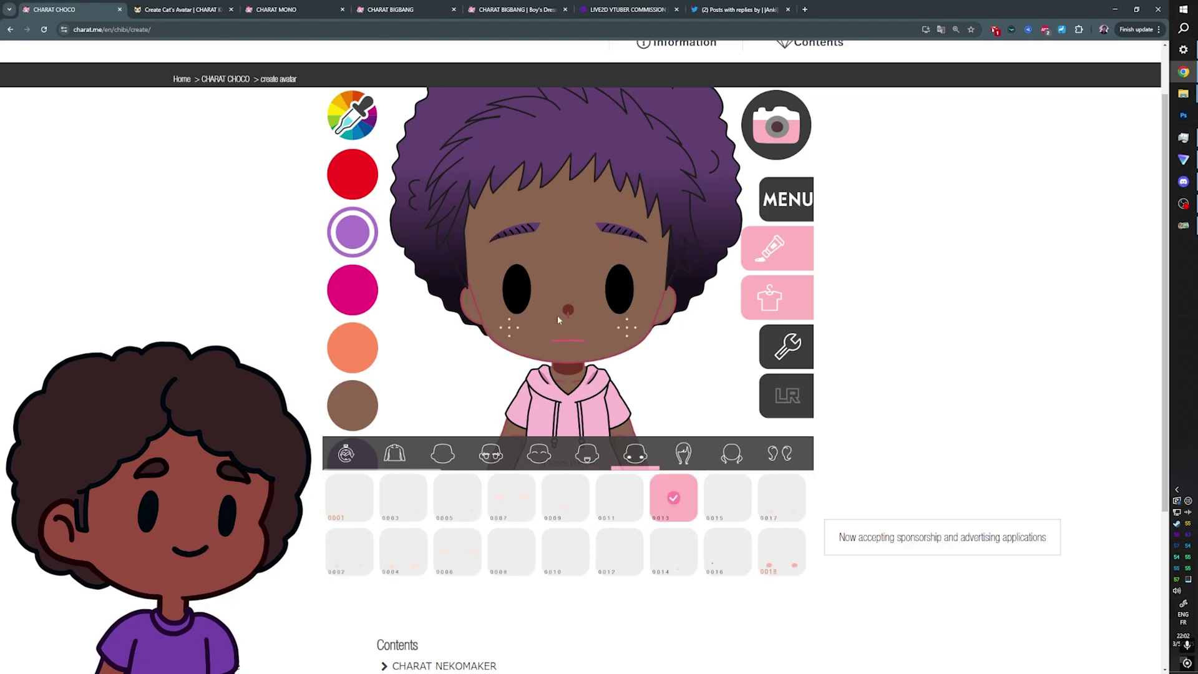
left_click(779, 550)
left_click(772, 501)
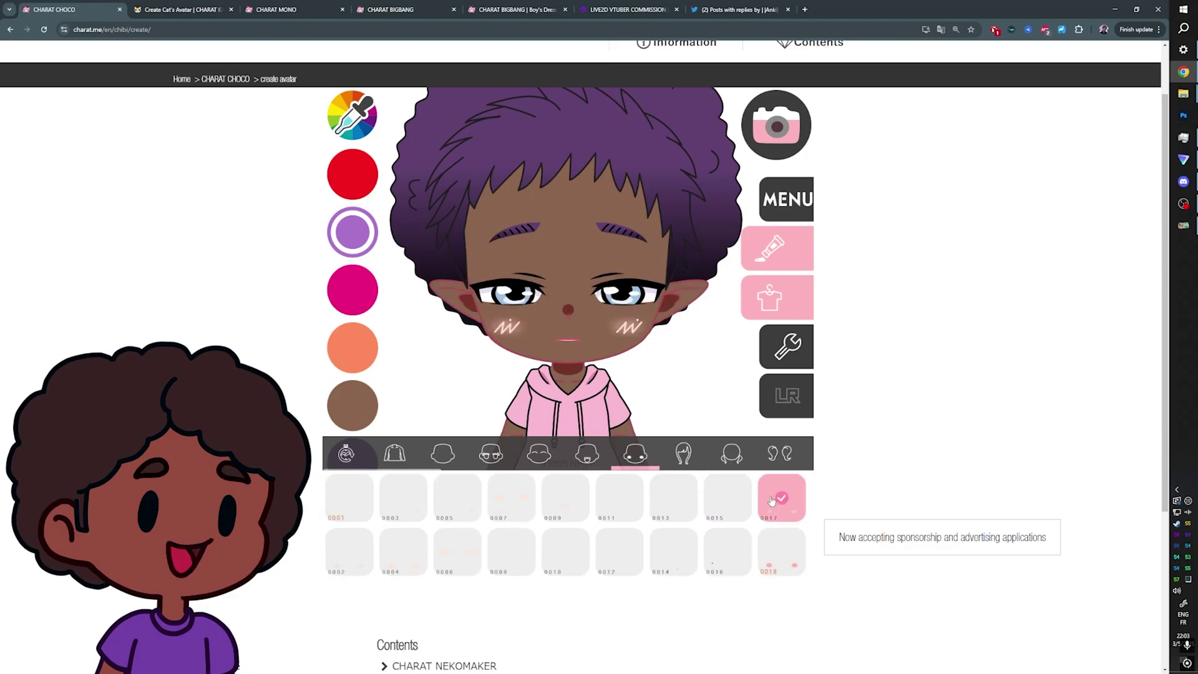
left_click(772, 501)
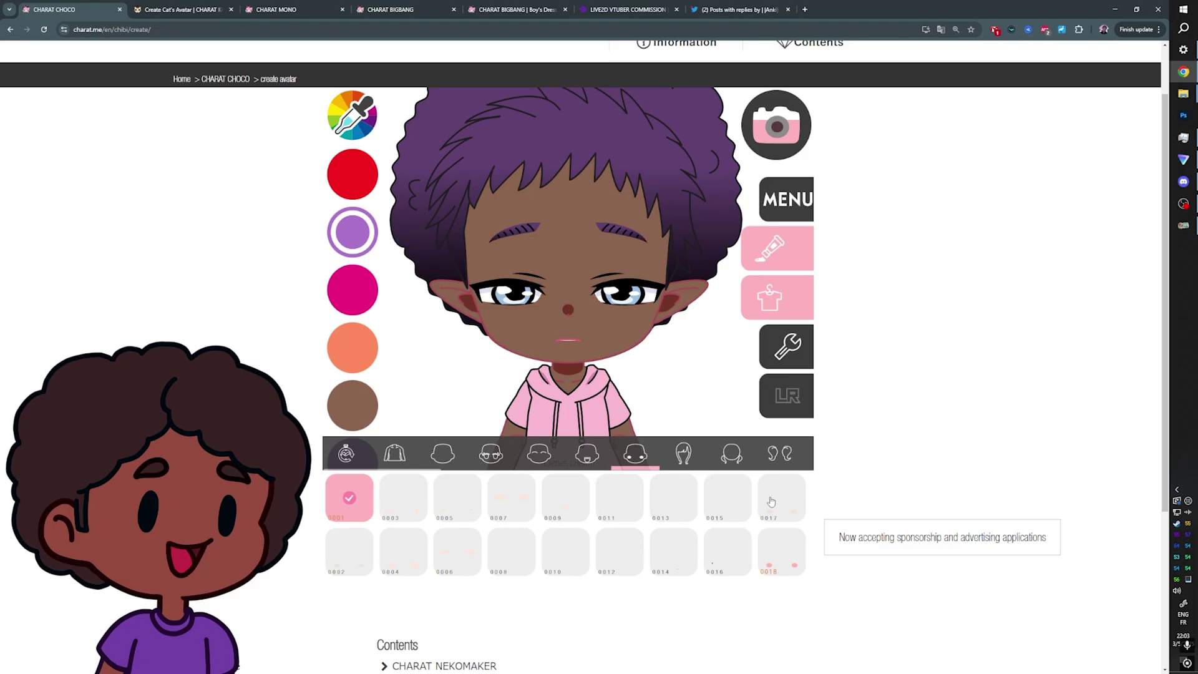
left_click(722, 560)
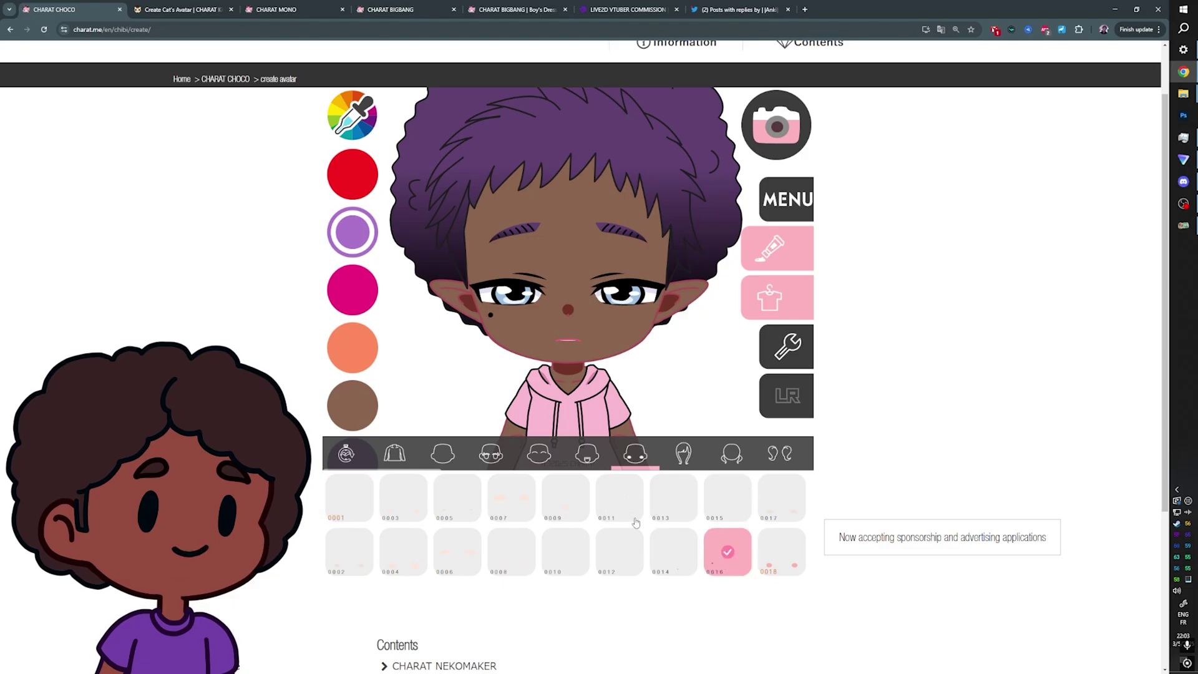
left_click(764, 562)
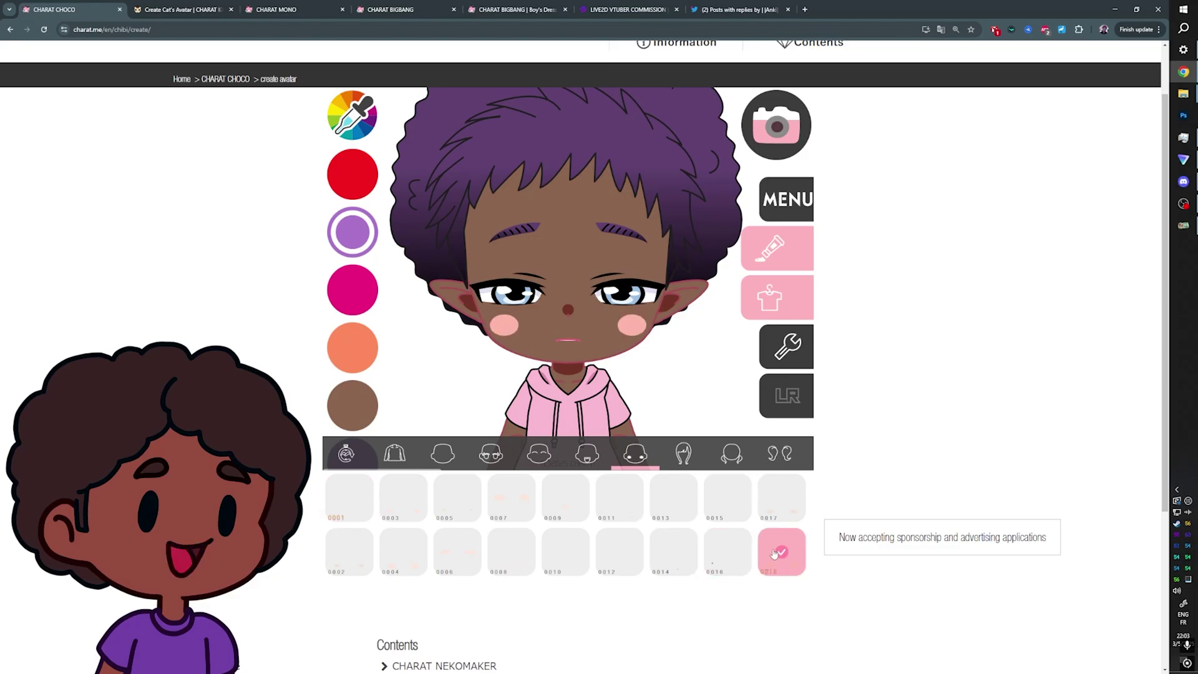
Remove the round pink cheeks by choosing the empty cheek option 0001.
left_click(348, 499)
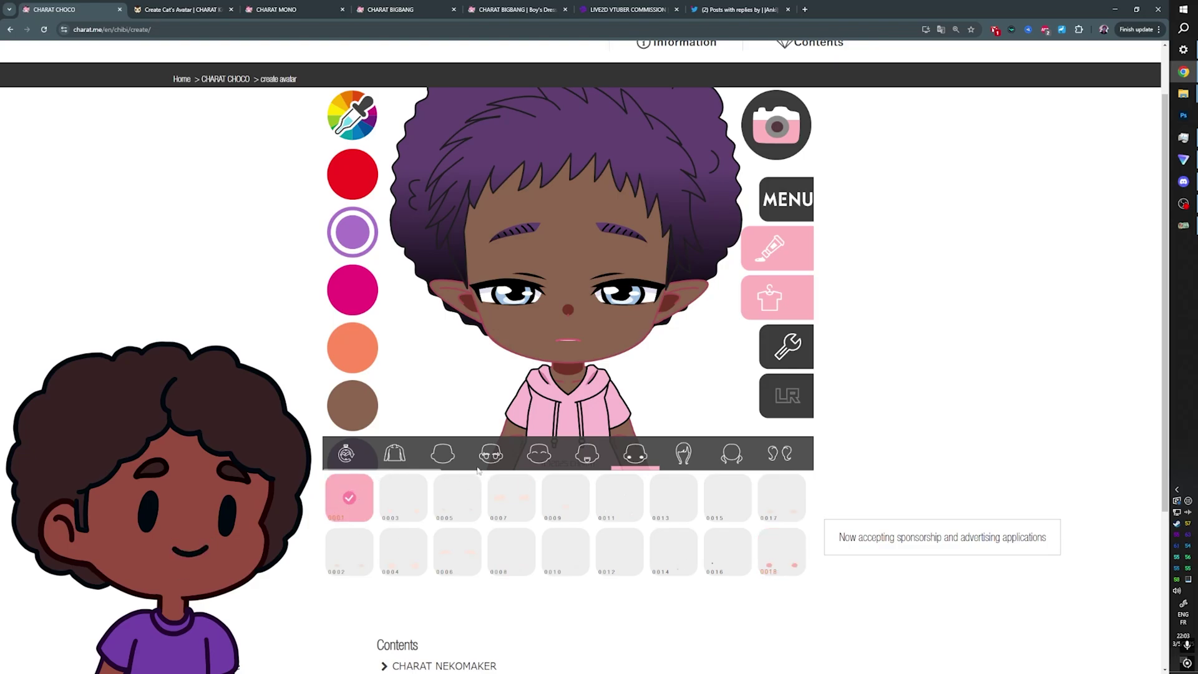
Browse the front hair styles, try 0111, and return to the spiky fringe 0115.
left_click(683, 454)
scroll(683, 453, "up", 1)
scroll(683, 454, "down", 1)
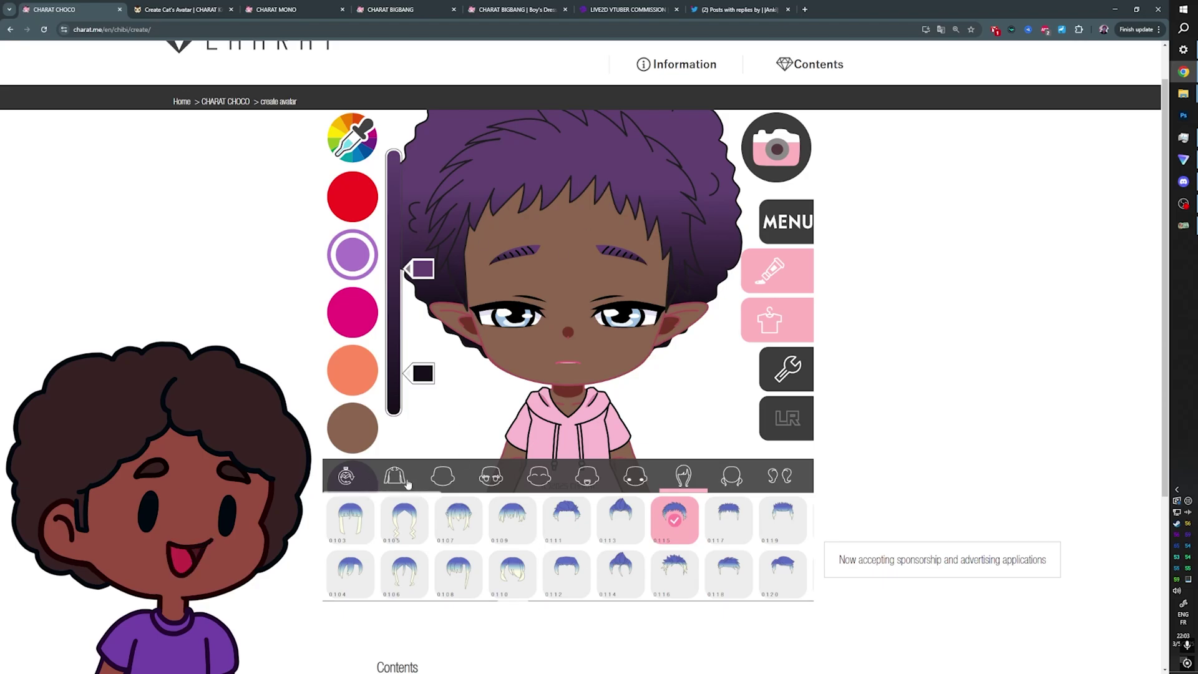
scroll(569, 538, "down", 5)
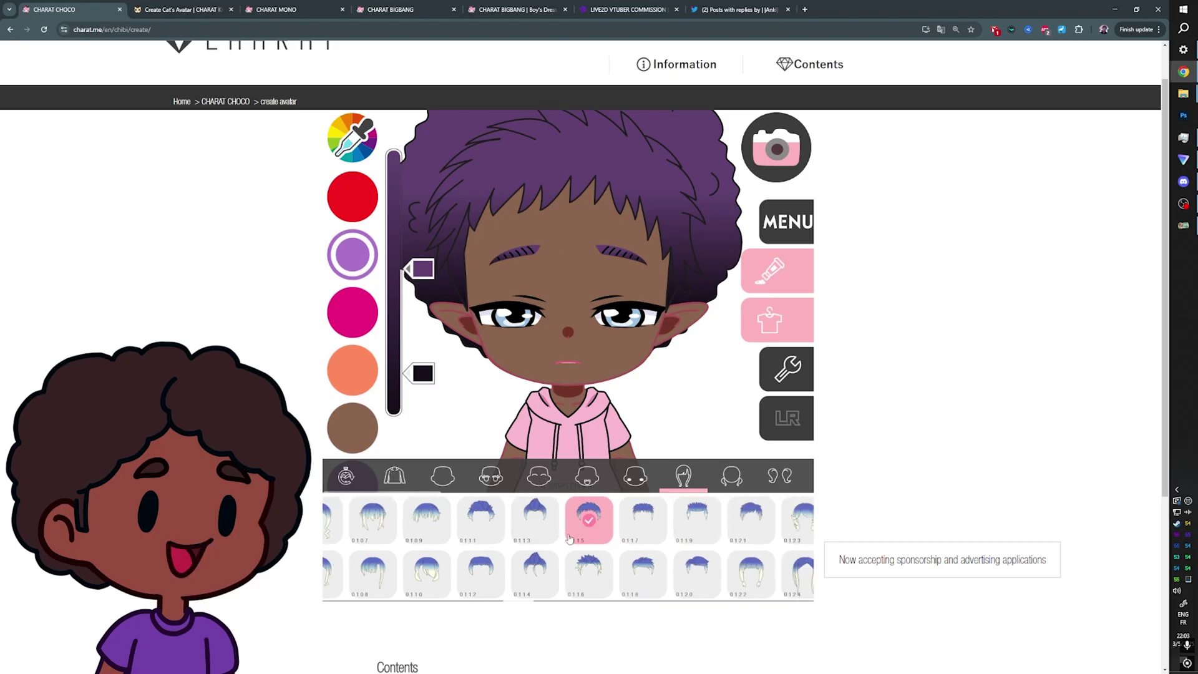
scroll(535, 543, "down", 5)
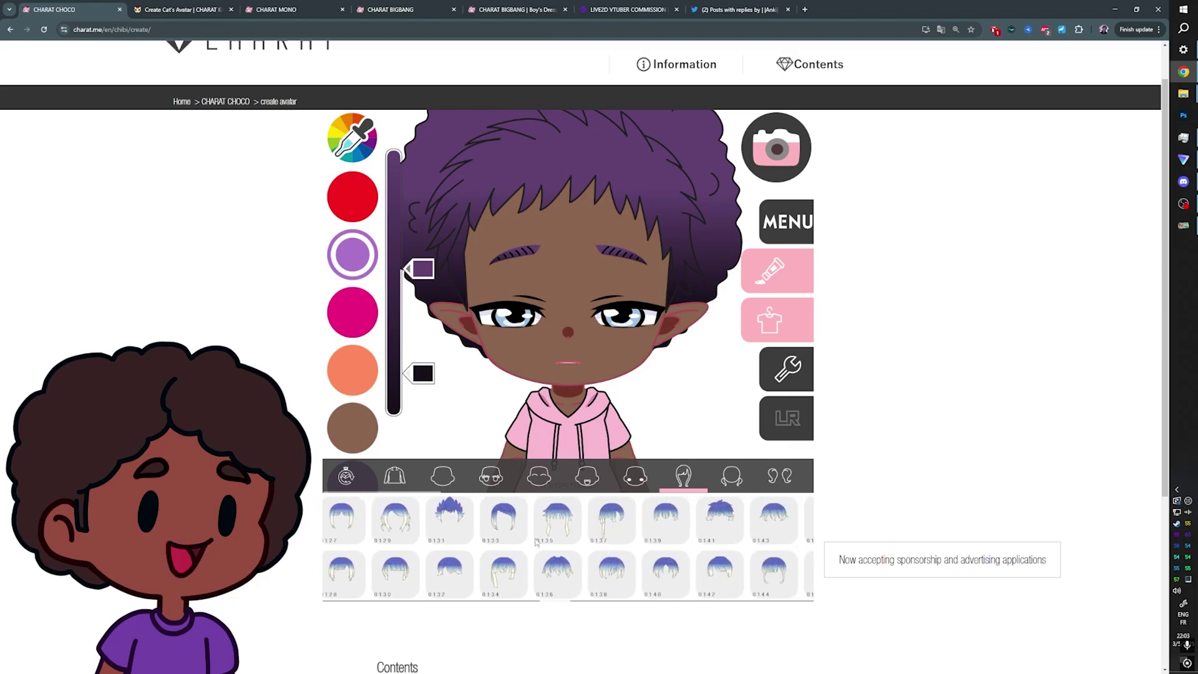
scroll(535, 542, "up", 2)
scroll(523, 254, "up", 1)
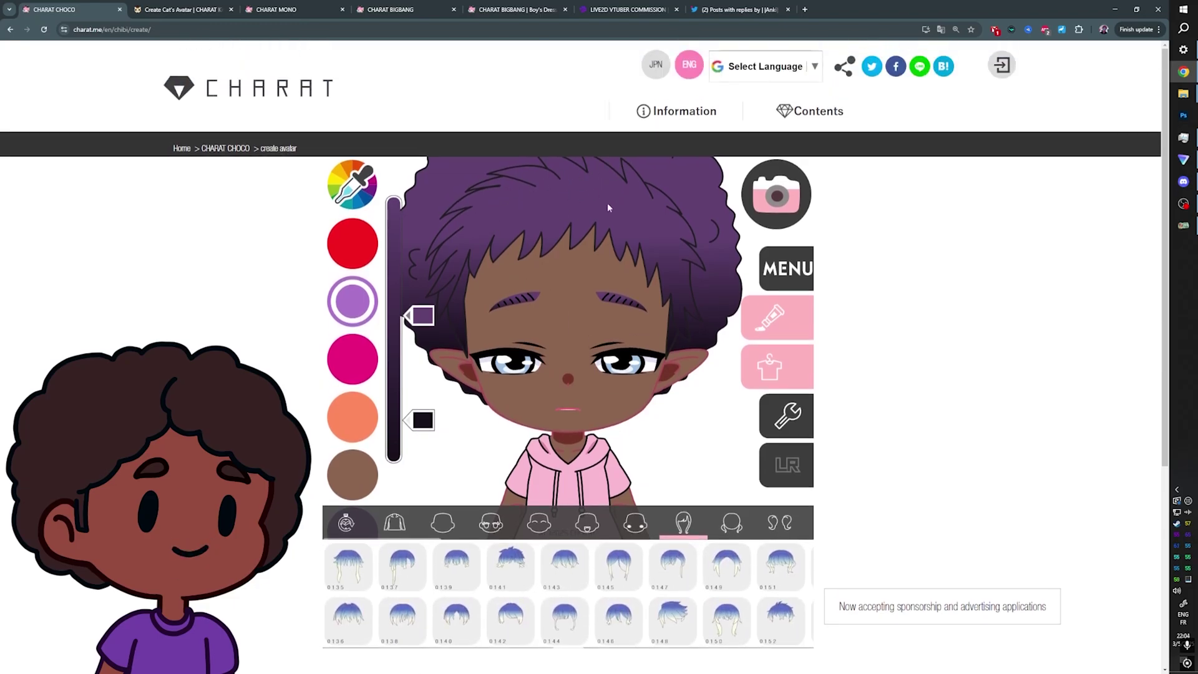
scroll(452, 566, "up", 8)
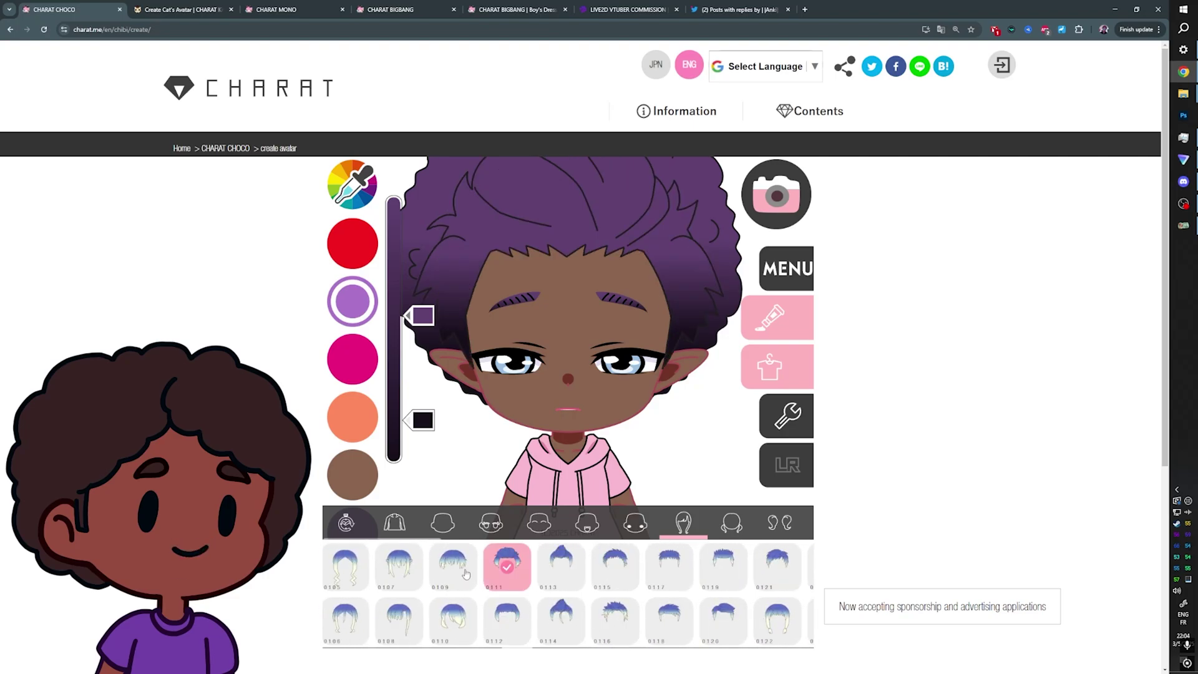
left_click(509, 564)
left_click(708, 571)
Try other back hair styles, including 0019, 0018, 0010 and 0008, and return to the round afro 0017.
left_click(731, 522)
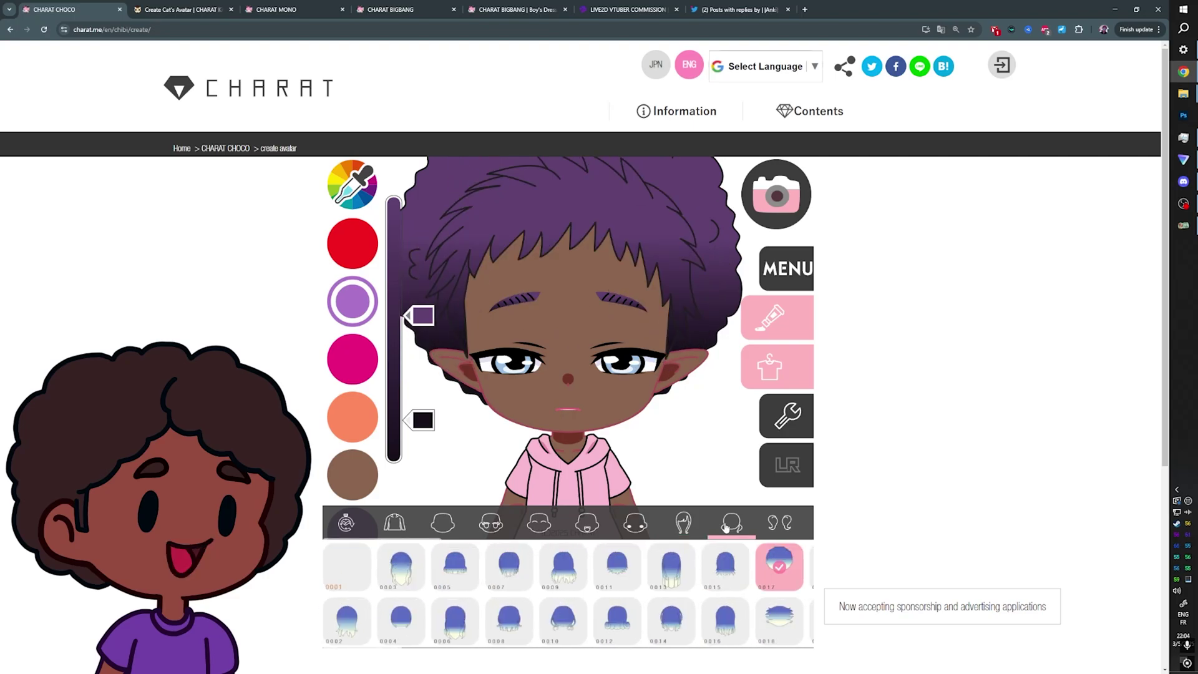
scroll(559, 571, "down", 1)
left_click(715, 576)
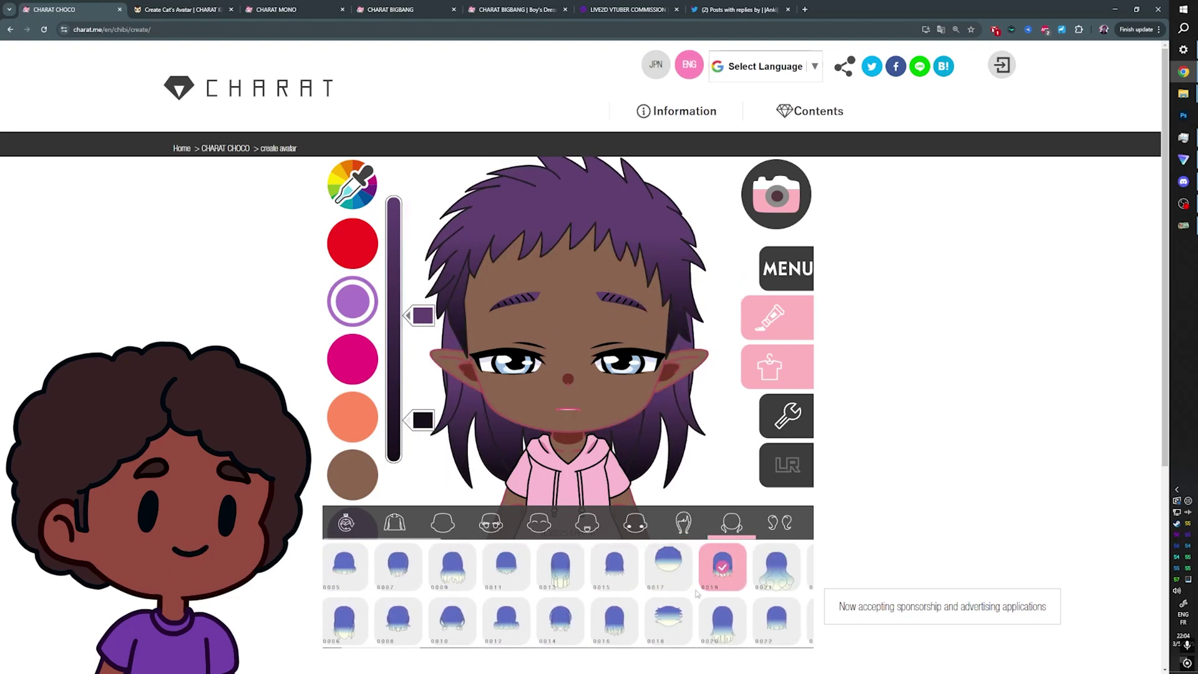
left_click(718, 624)
left_click(662, 622)
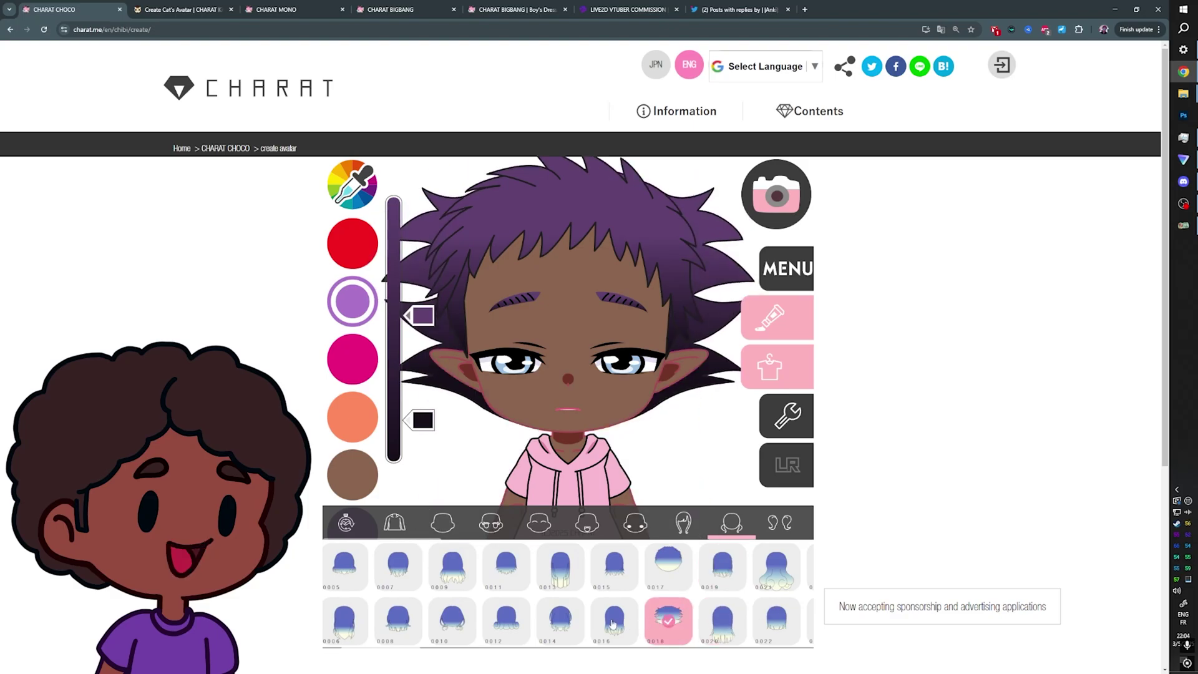
left_click(614, 624)
left_click(560, 621)
left_click(506, 624)
left_click(458, 615)
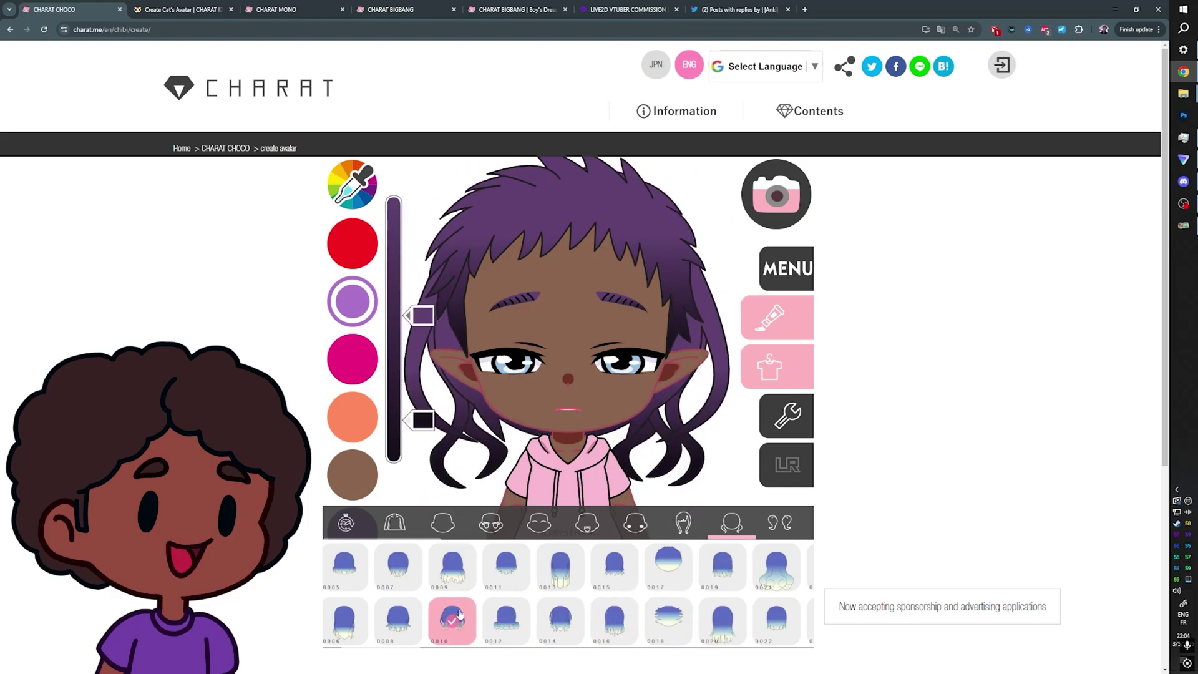
left_click(448, 580)
left_click(397, 579)
left_click(397, 620)
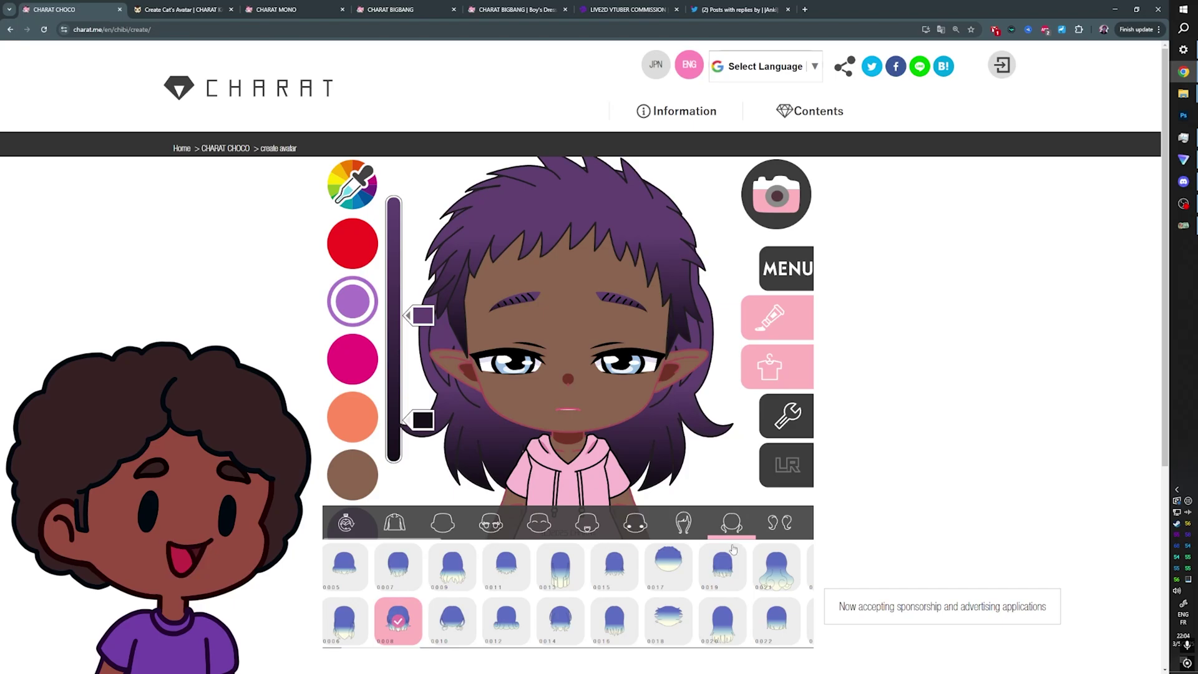
left_click(674, 566)
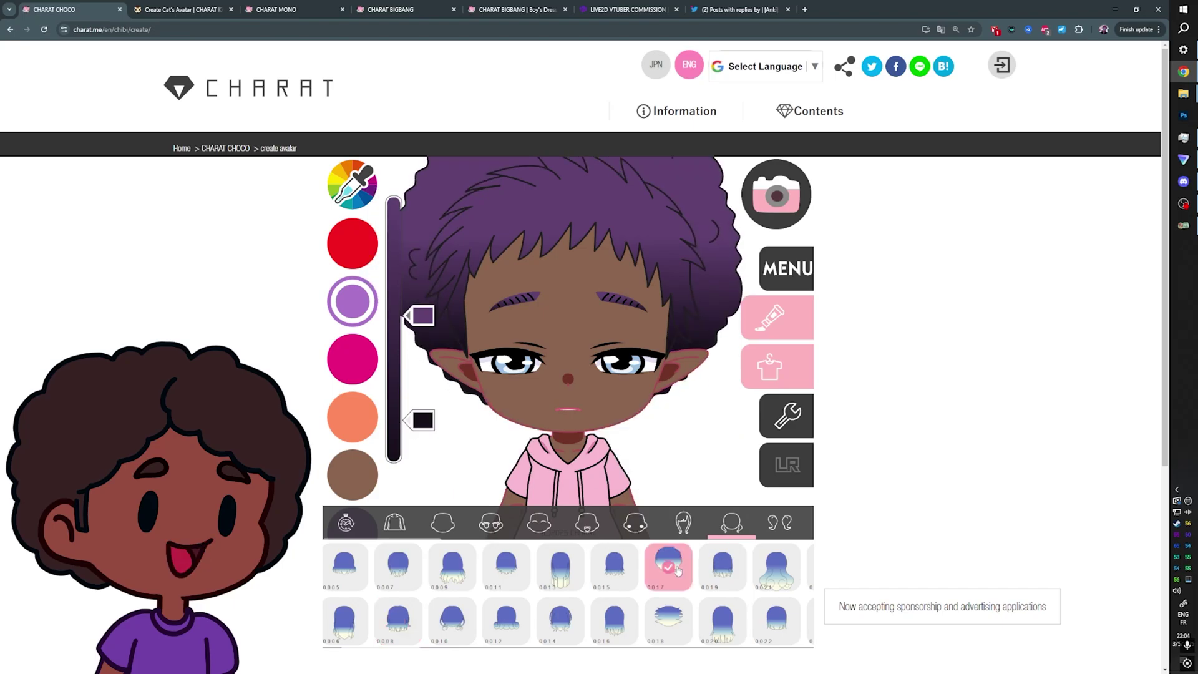
Try the extra side hair pieces such as 0015, and leave the avatar without any.
left_click(781, 525)
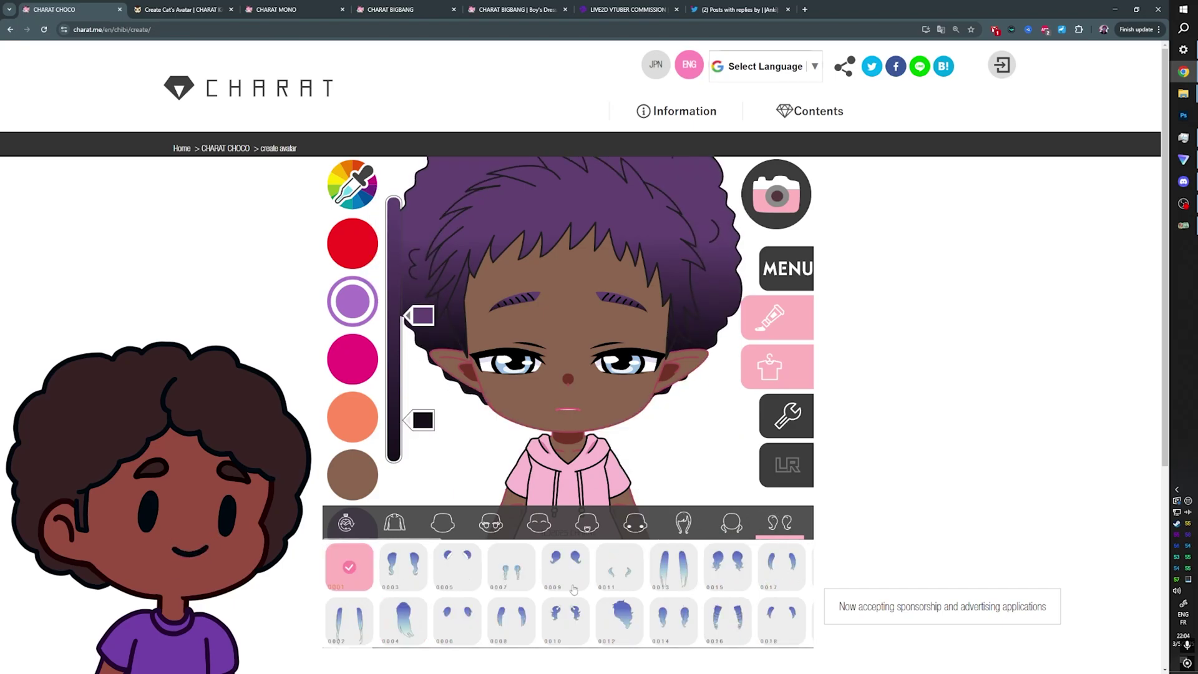
left_click(653, 609)
left_click(739, 564)
left_click(740, 564)
Try the grey beards 0002 and 0003 on the avatar, and remove the beard again.
left_click_drag(755, 524, 414, 530)
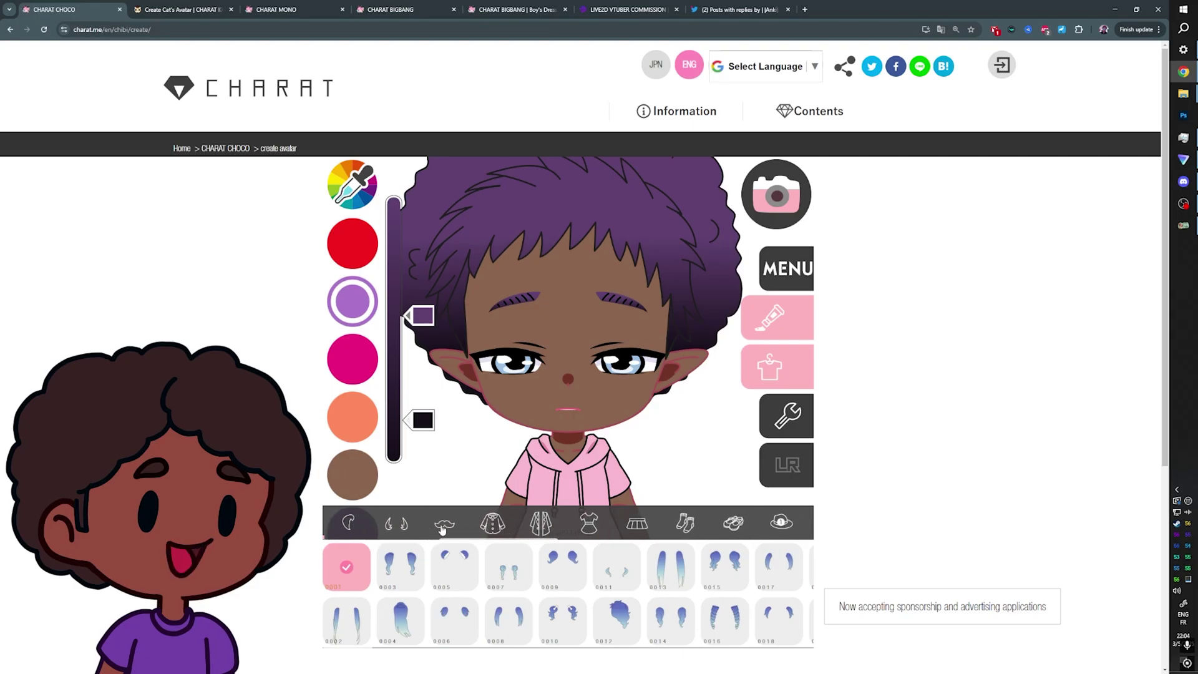
left_click(442, 527)
left_click(349, 622)
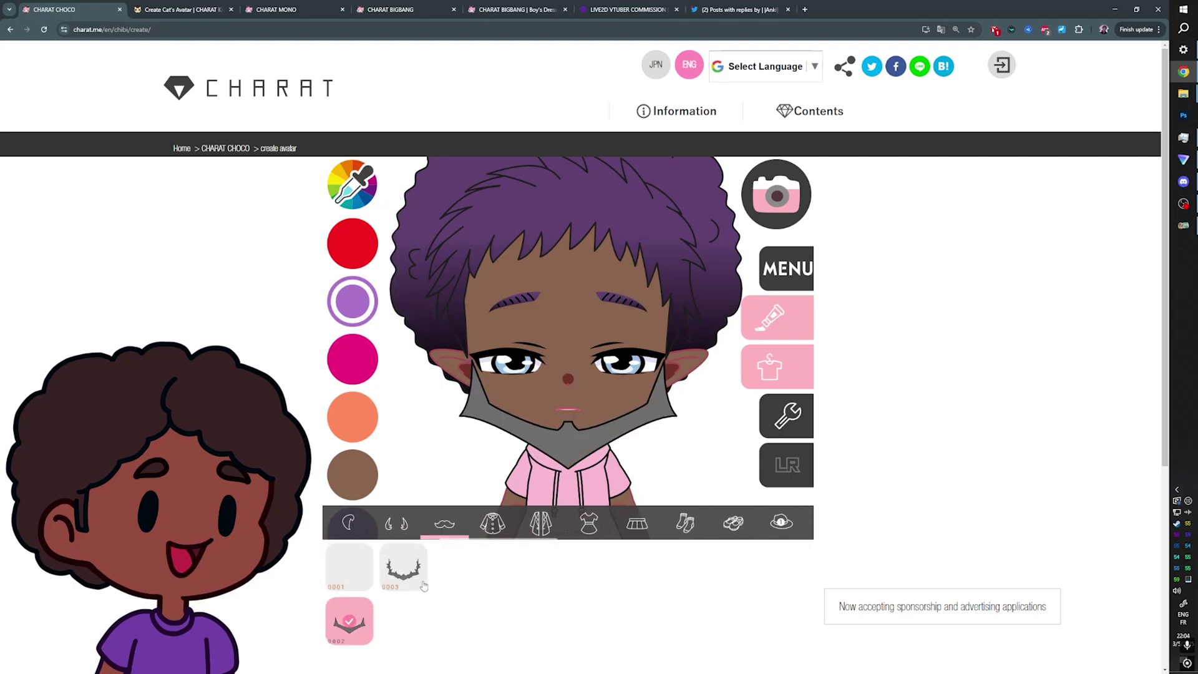
left_click(401, 579)
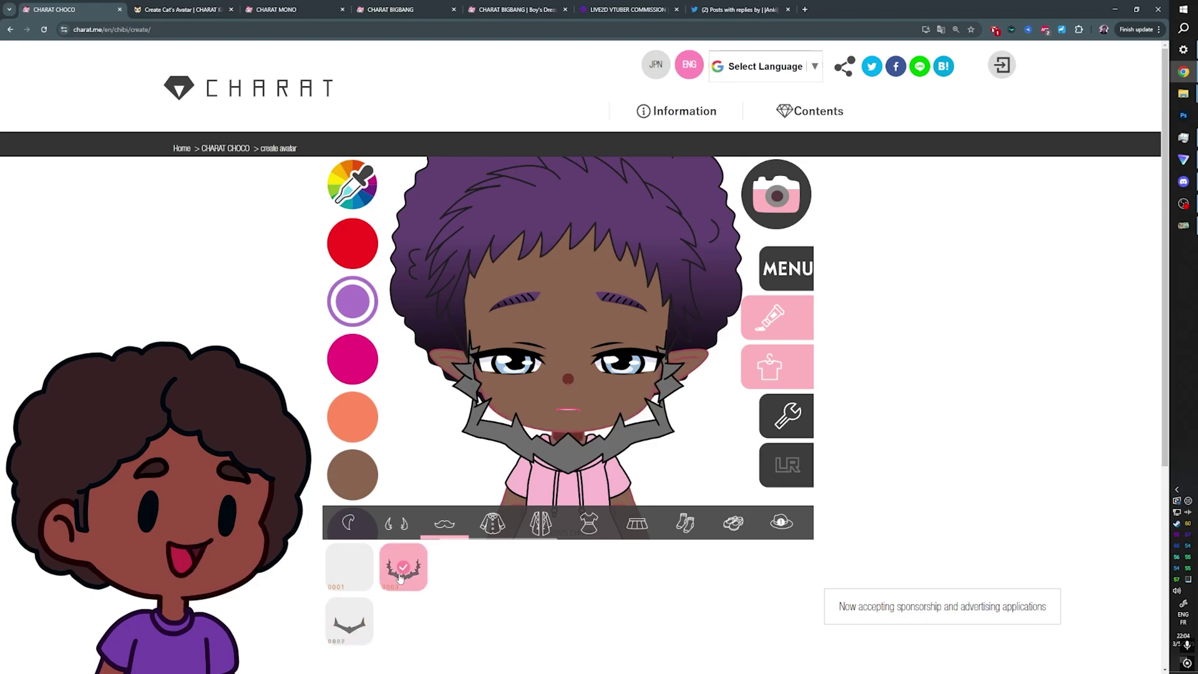
left_click(401, 579)
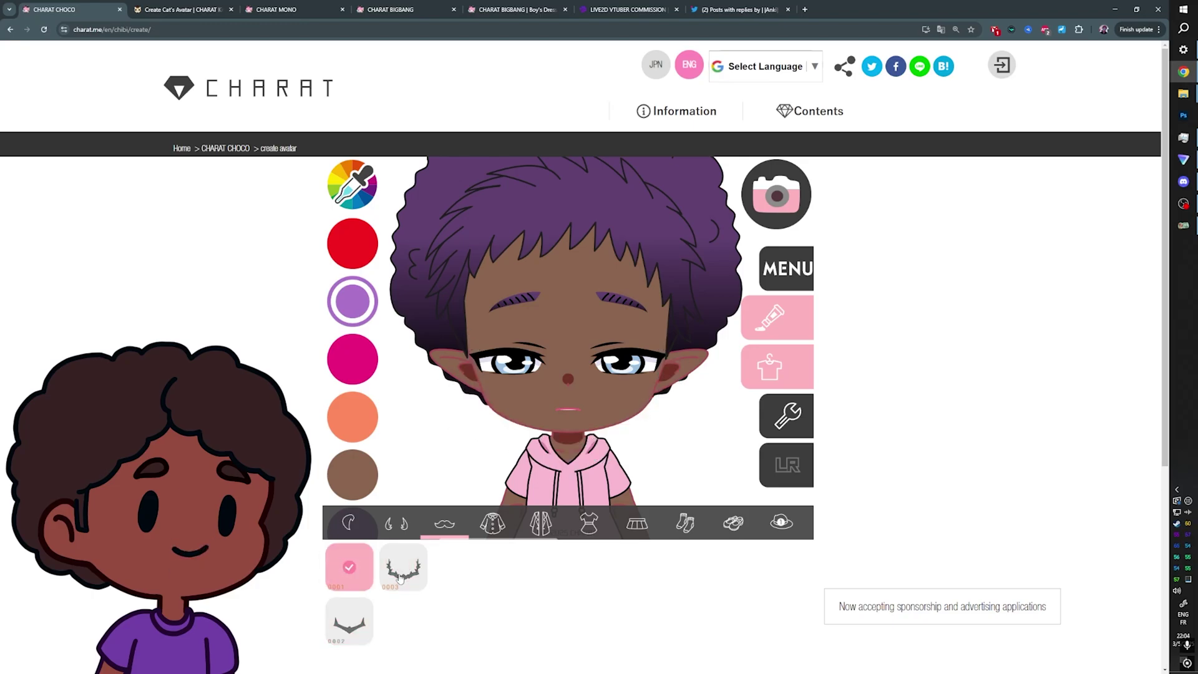
Browse the tops and recolour the avatar's short-sleeved hoodie from pink to a dark charcoal.
left_click(492, 522)
scroll(612, 603, "down", 10)
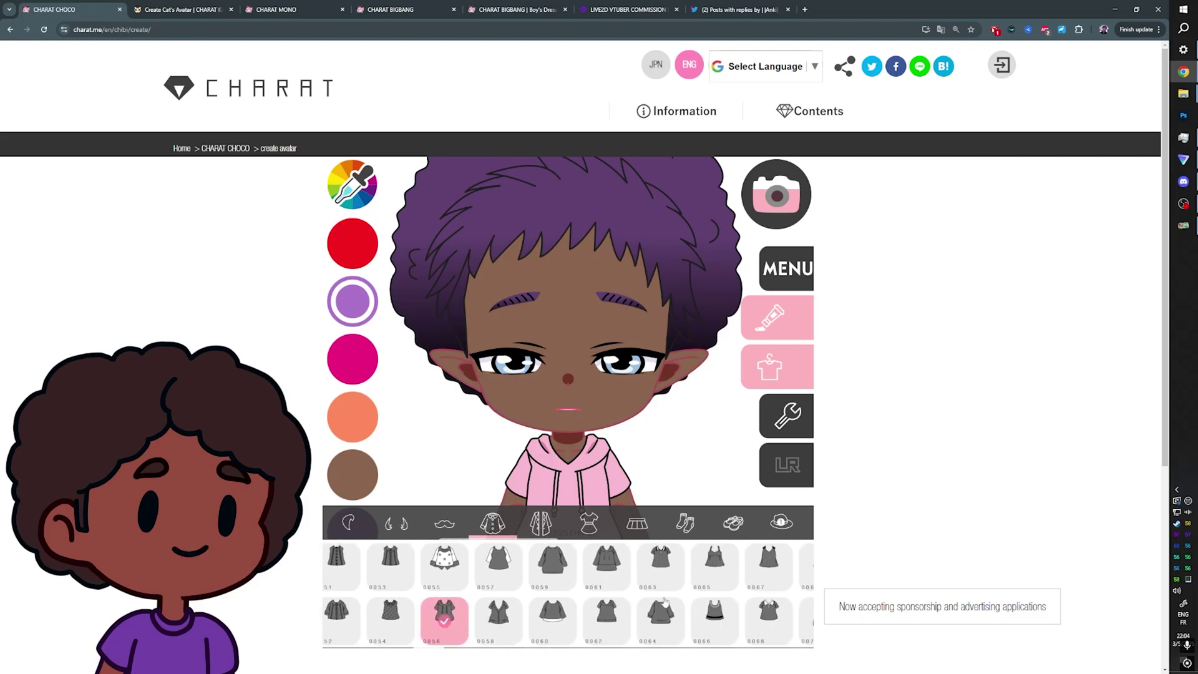
scroll(426, 592, "up", 4)
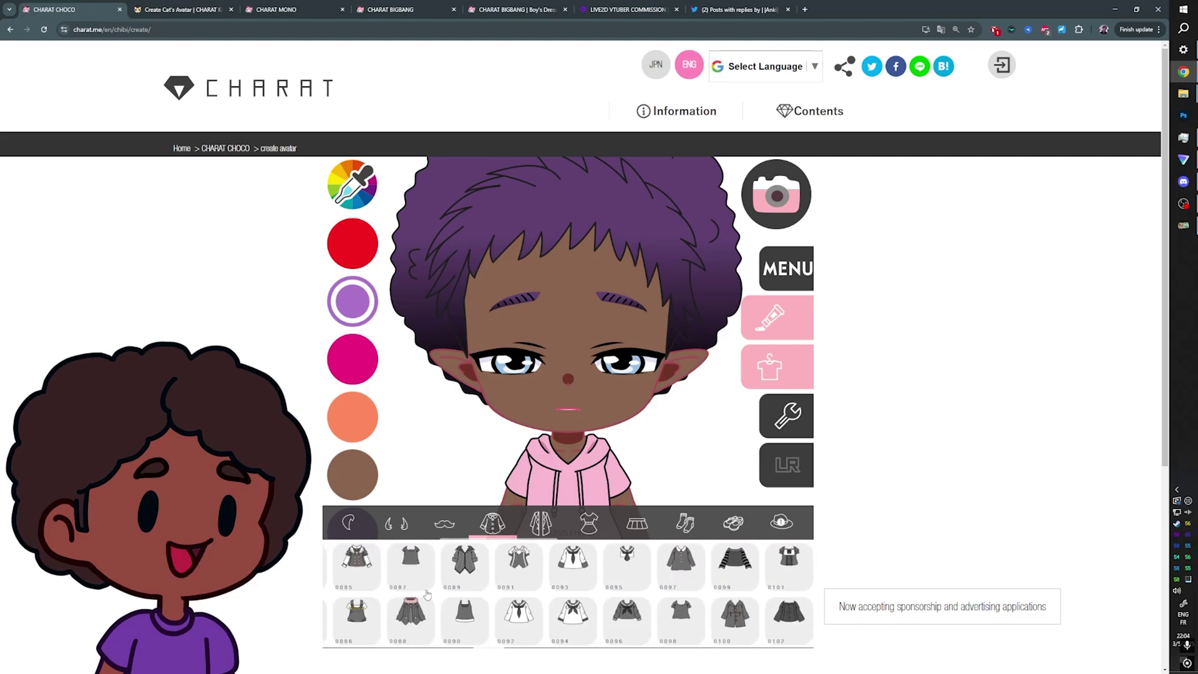
left_click(419, 561)
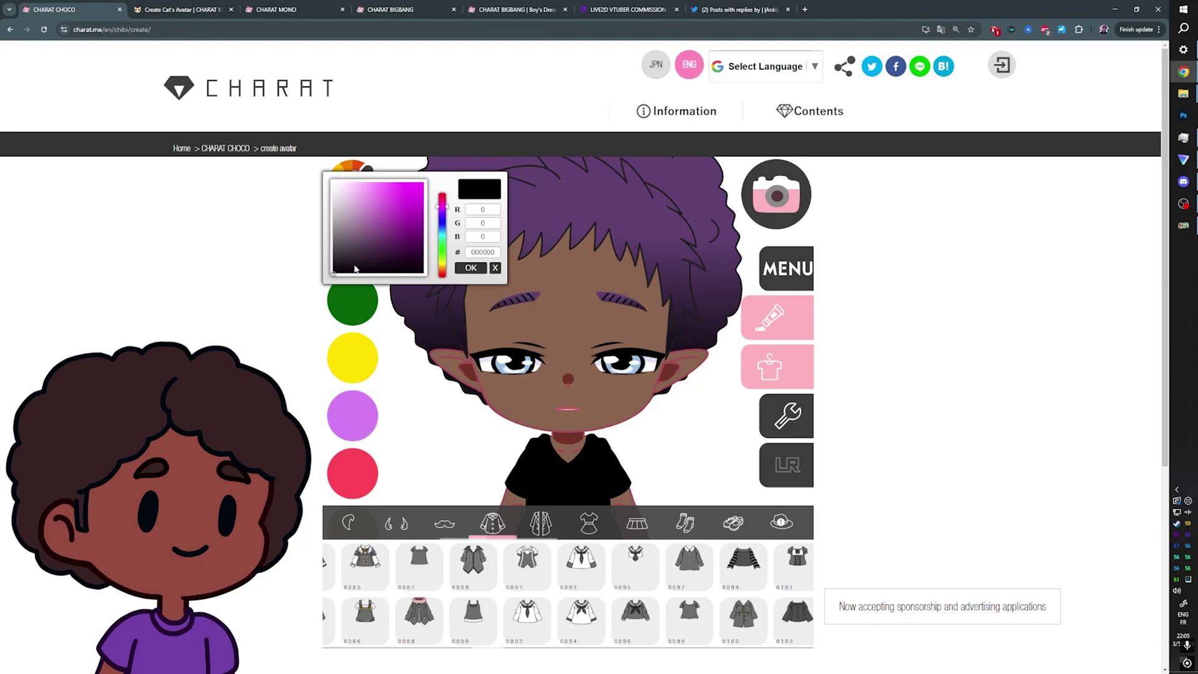
left_click(355, 269)
Try several glasses on the avatar, including the frames 0014, 0012 and 0010 and the small round pair 0018.
scroll(699, 531, "down", 4)
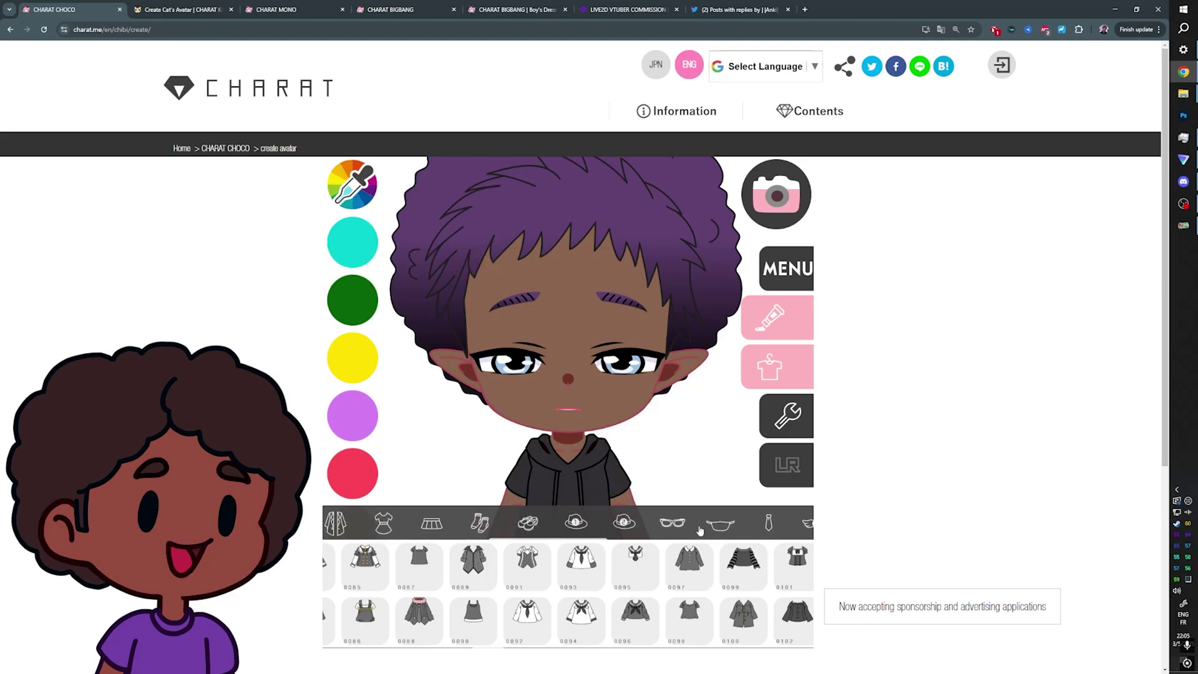
scroll(700, 530, "down", 2)
left_click(555, 523)
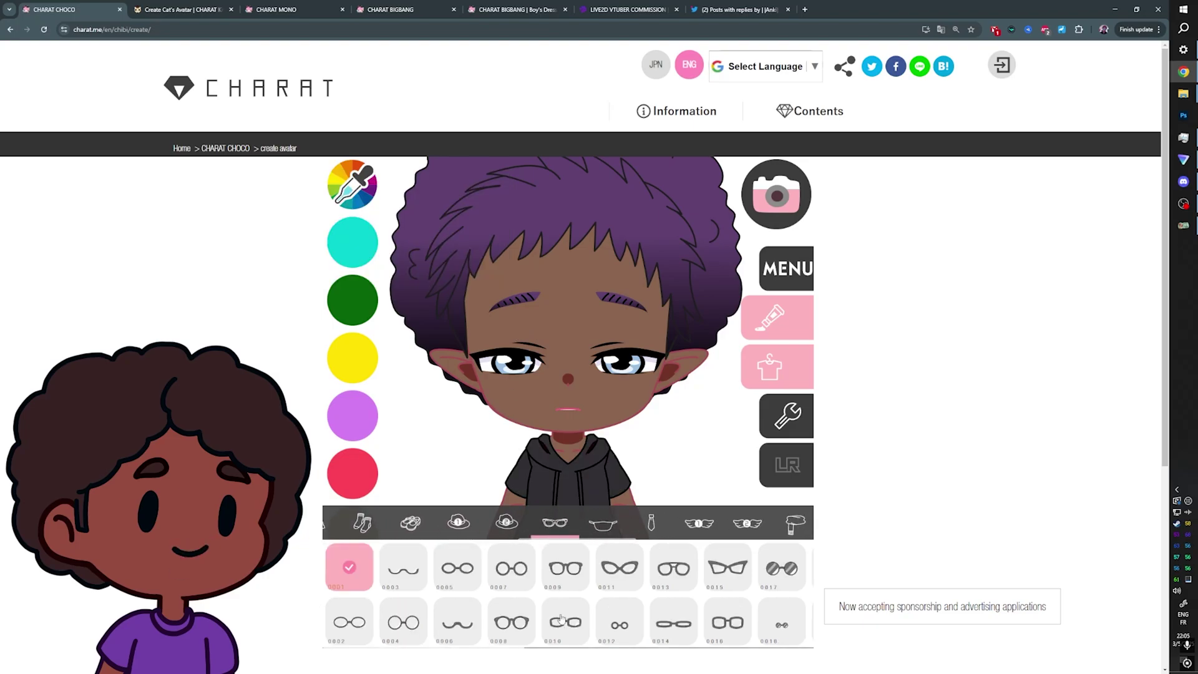
left_click(781, 568)
left_click(727, 622)
left_click(655, 630)
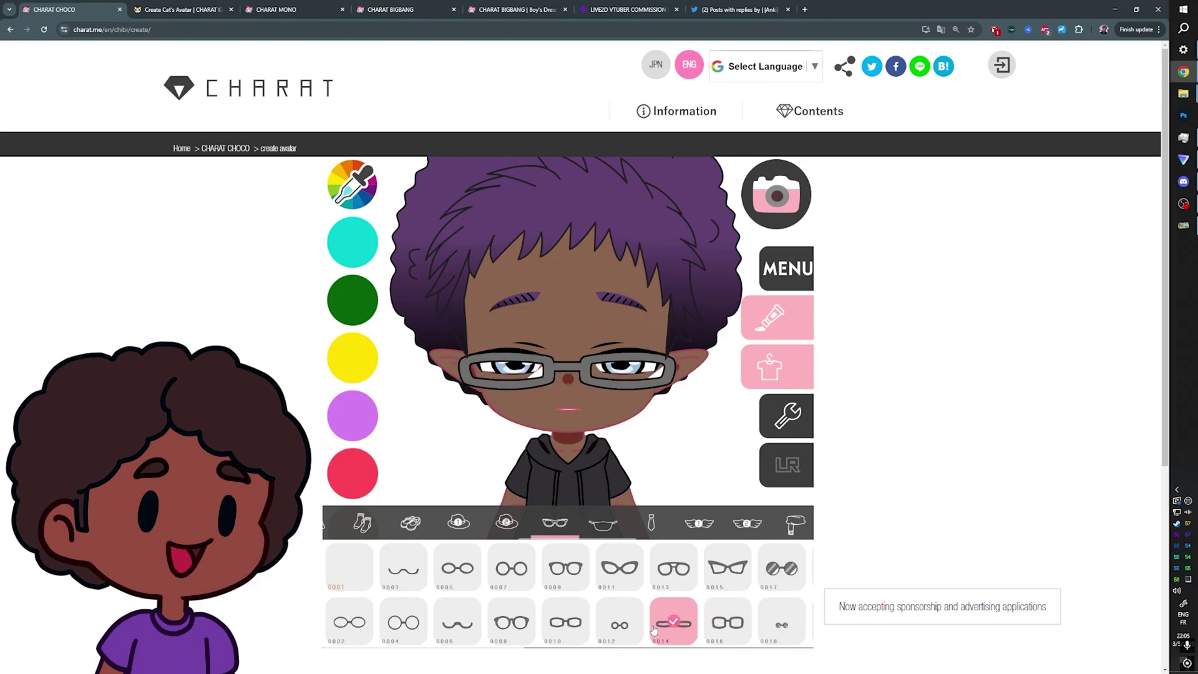
left_click(617, 628)
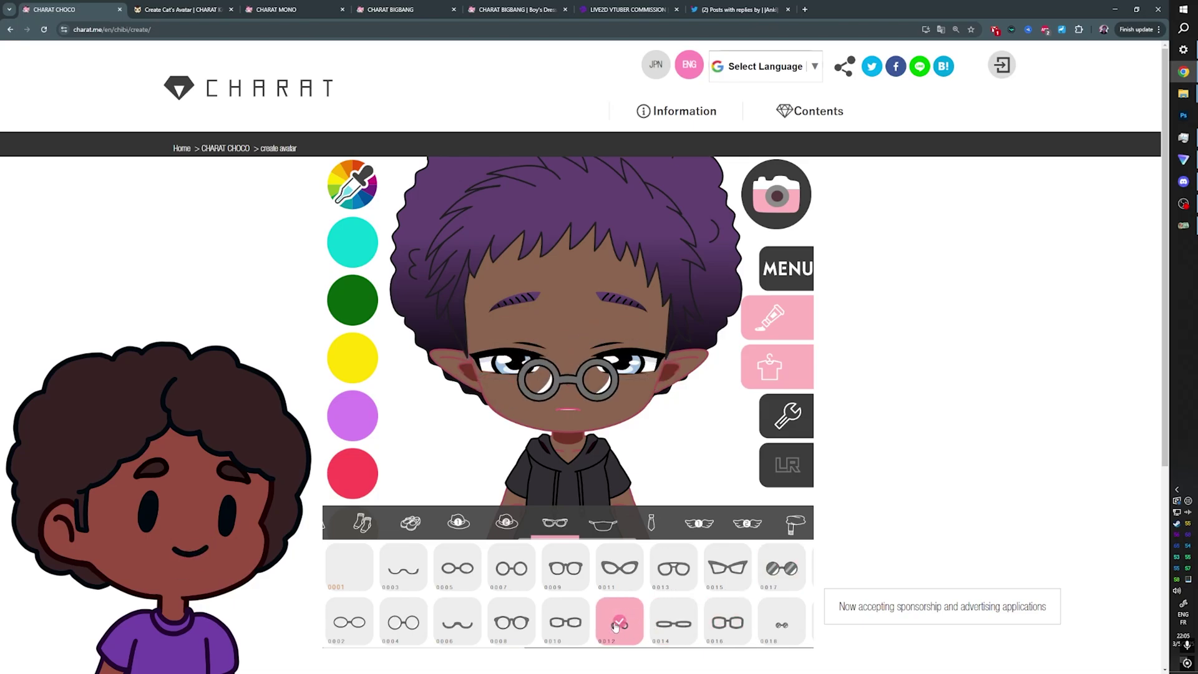
left_click(574, 622)
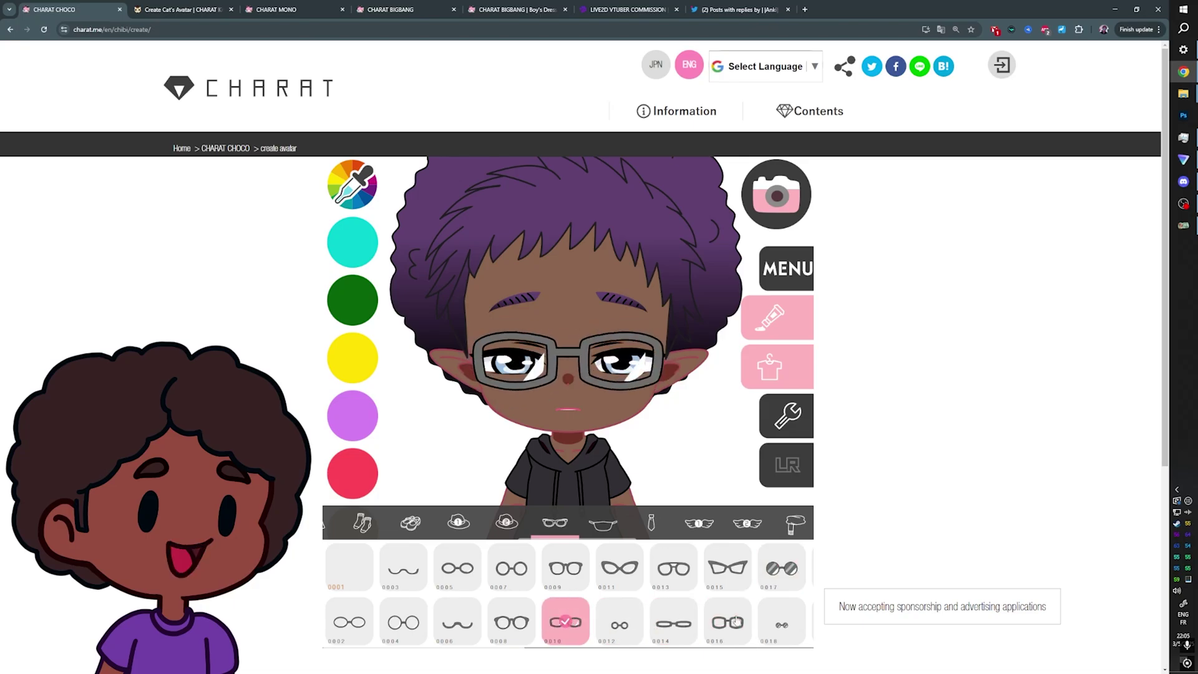
left_click(780, 627)
Try the sunglasses 0023, bat mask 0031, eye patch 0035 and spiral glasses 0044, and remove the eyewear with option 0001.
scroll(617, 618, "right", 3)
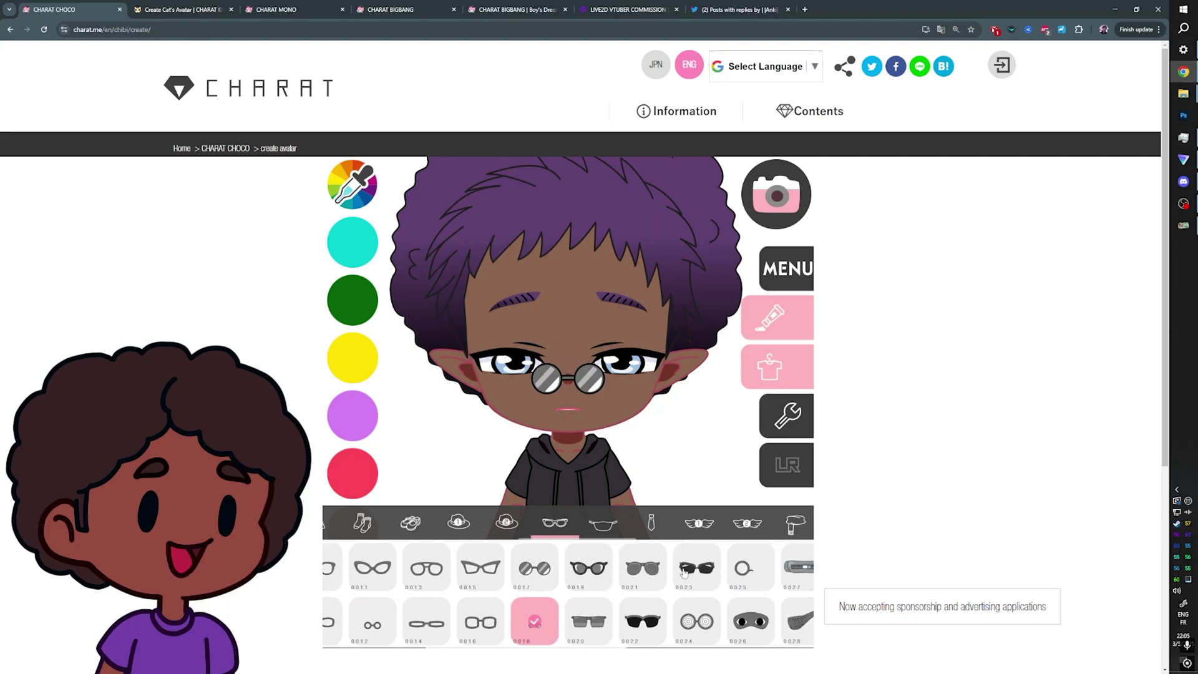
left_click(685, 569)
scroll(655, 577, "right", 3)
left_click(603, 571)
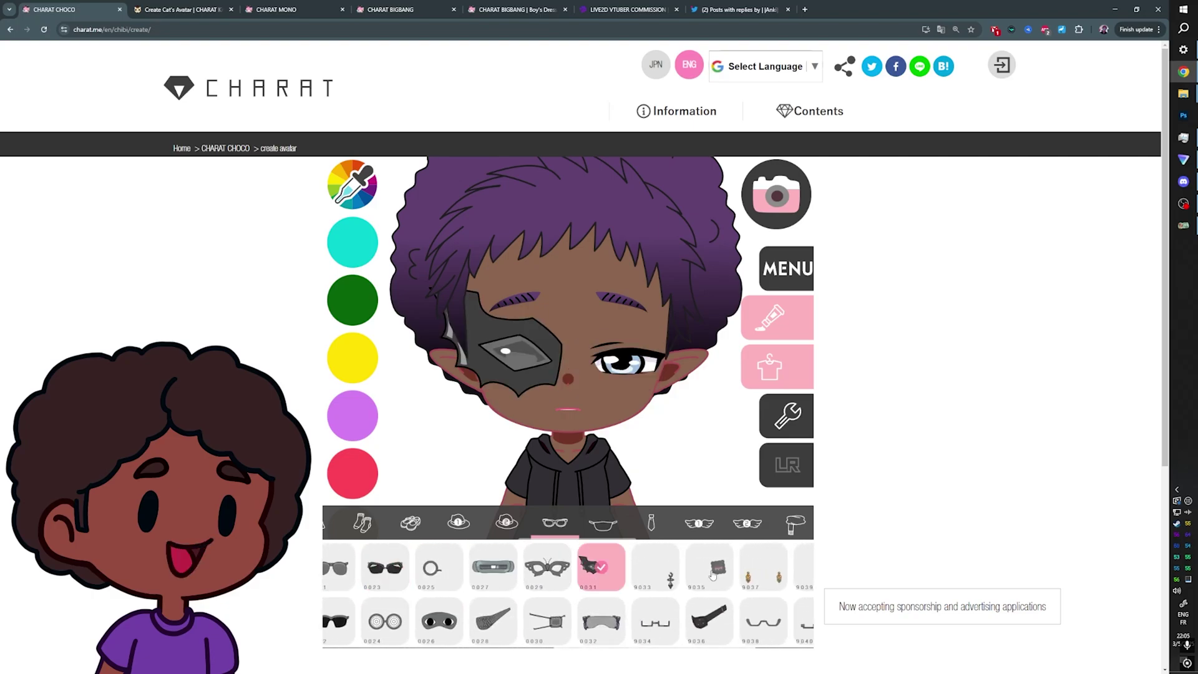
left_click(716, 567)
scroll(686, 614, "right", 3)
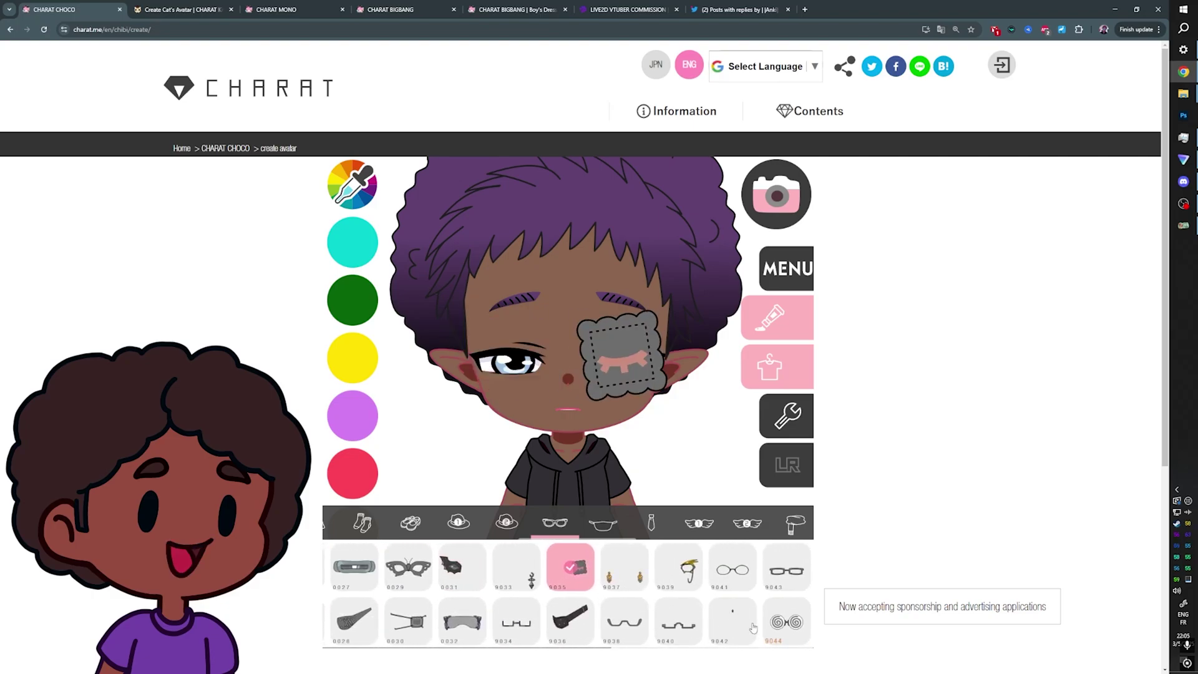
left_click(779, 623)
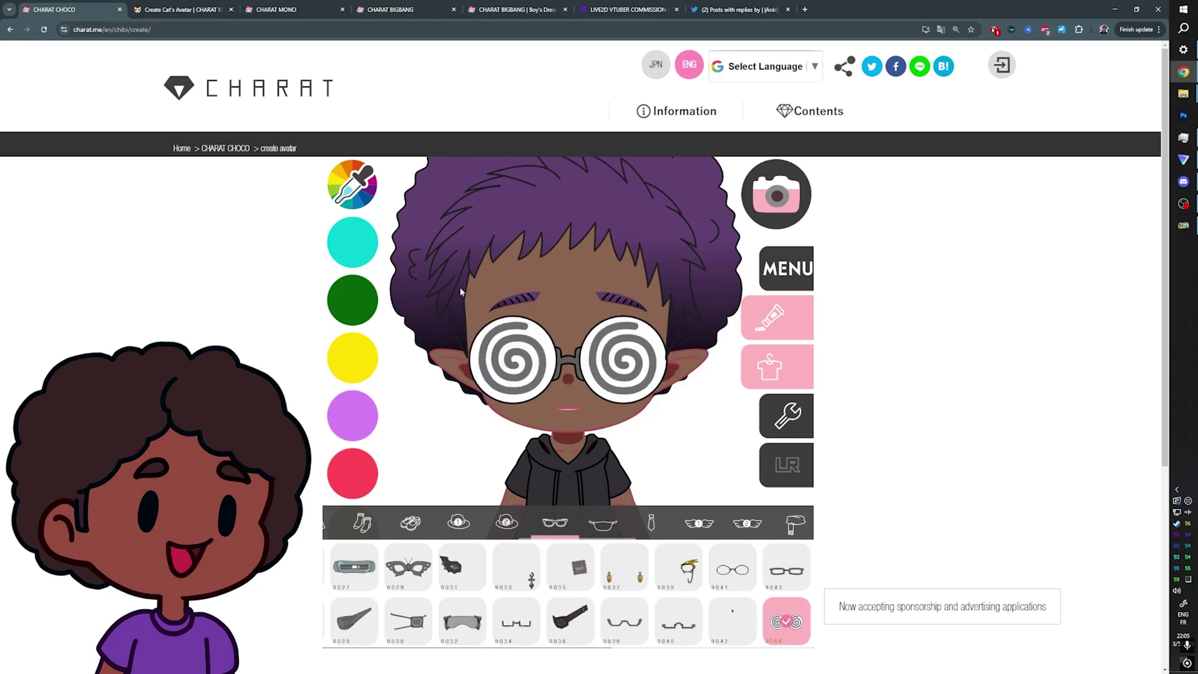
scroll(455, 614, "left", 5)
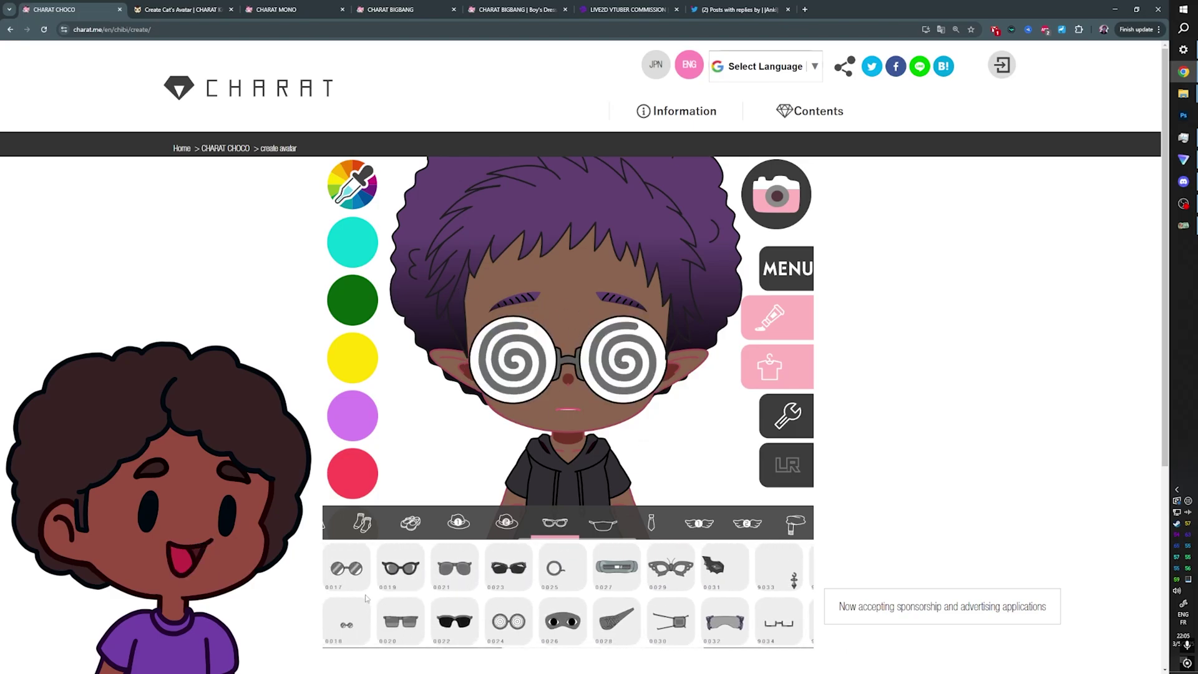
left_click(347, 575)
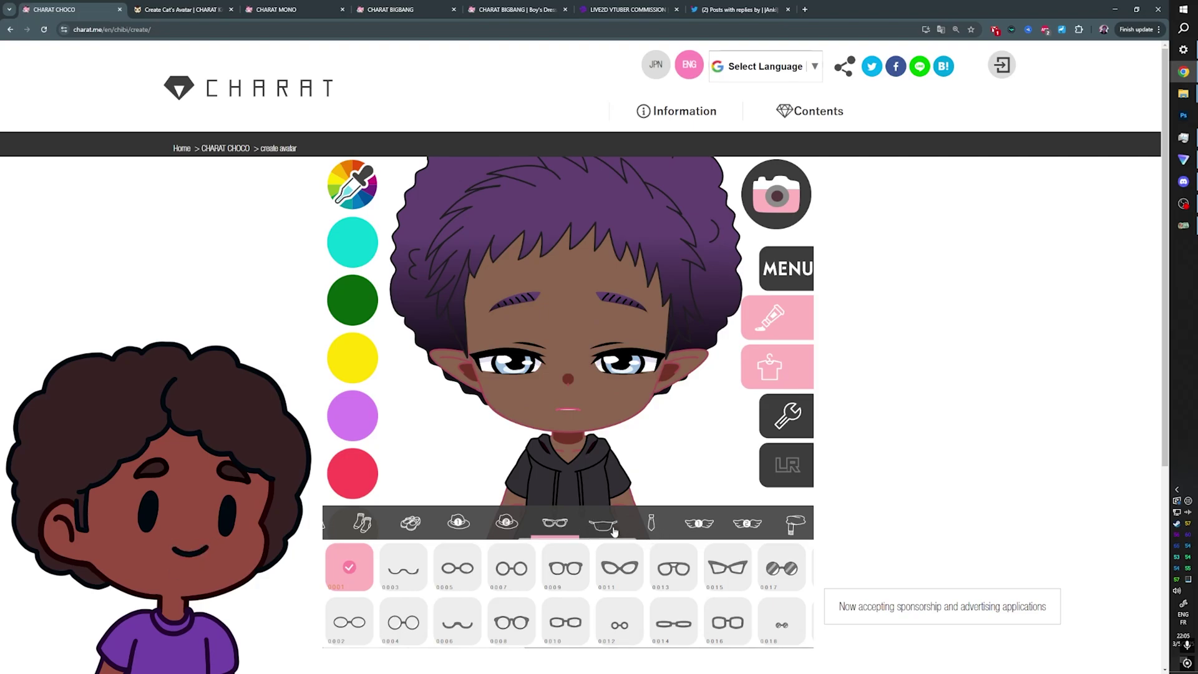
Look past the masks and neckwear to the wings, try 0015, 0013 and 0011, and choose wings 0017.
left_click(610, 529)
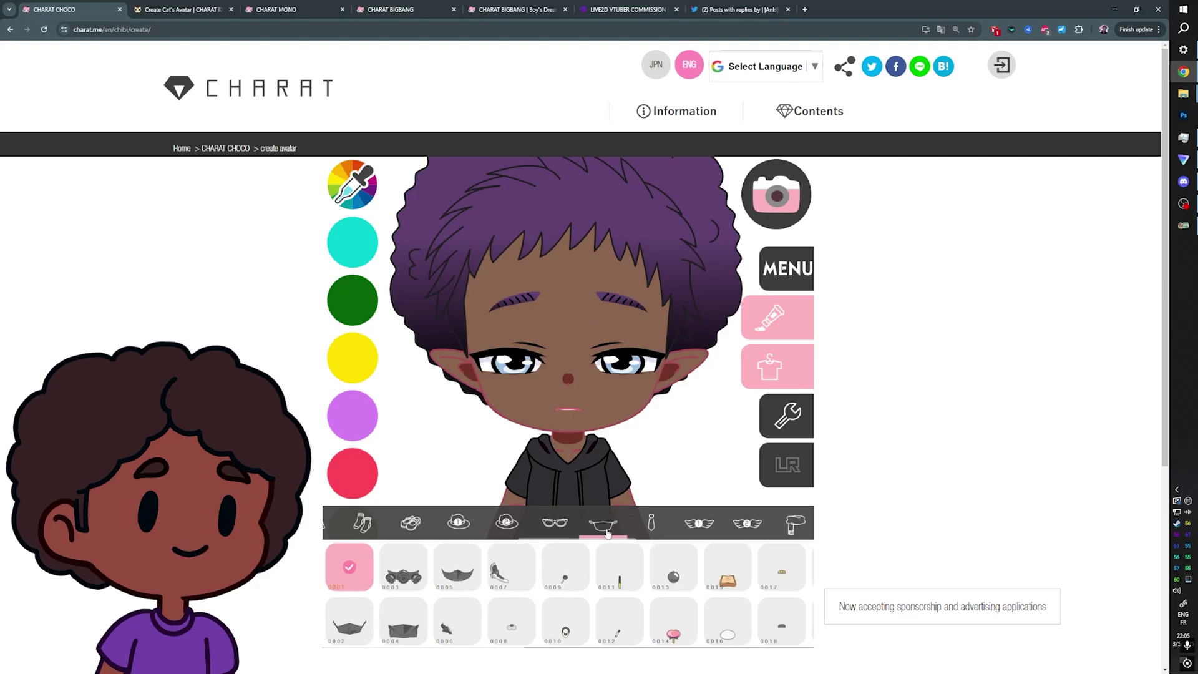
left_click(652, 527)
left_click(698, 529)
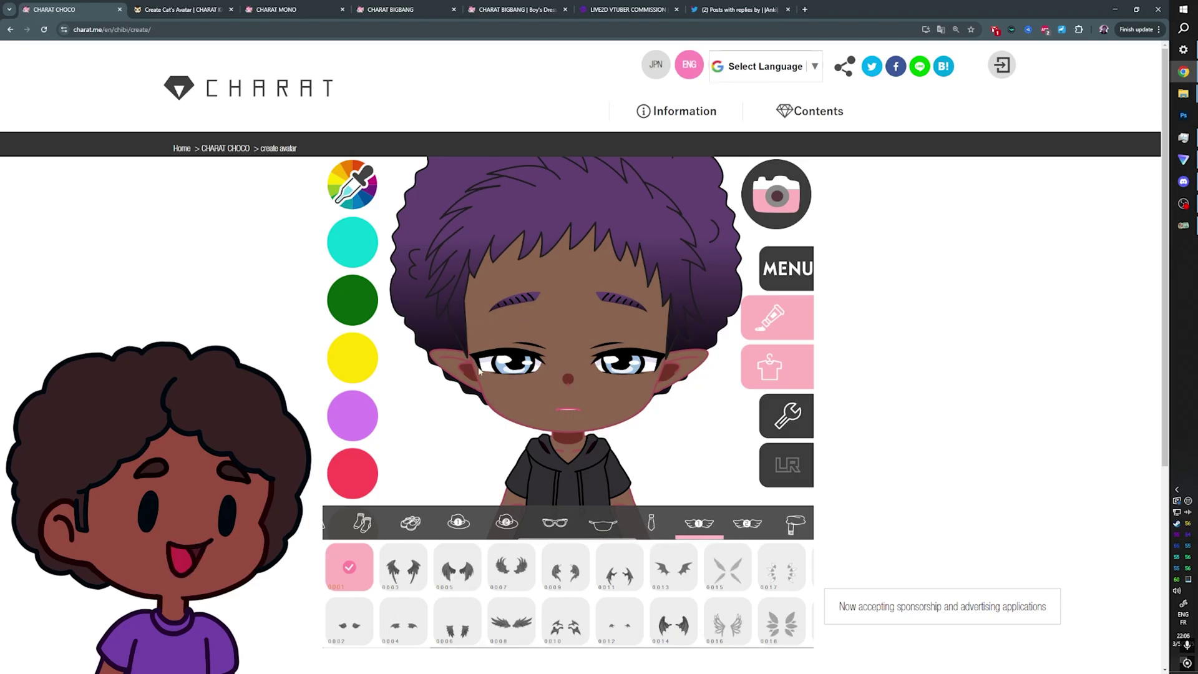
left_click(728, 569)
left_click(680, 581)
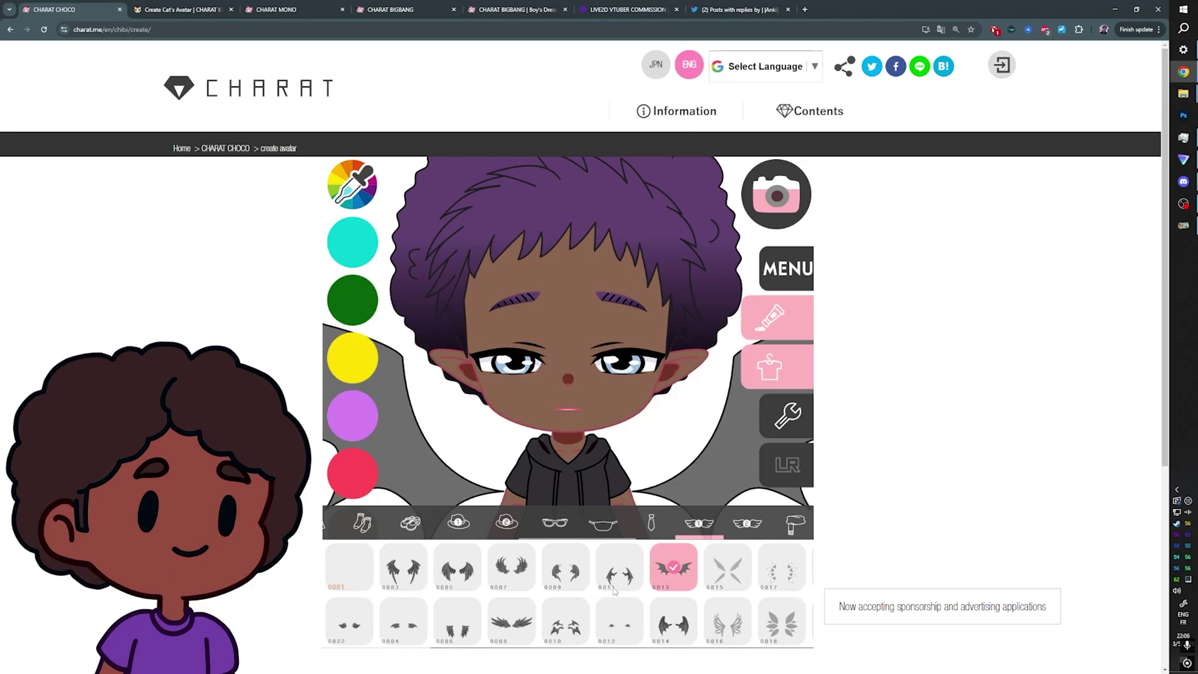
left_click(616, 580)
left_click(779, 571)
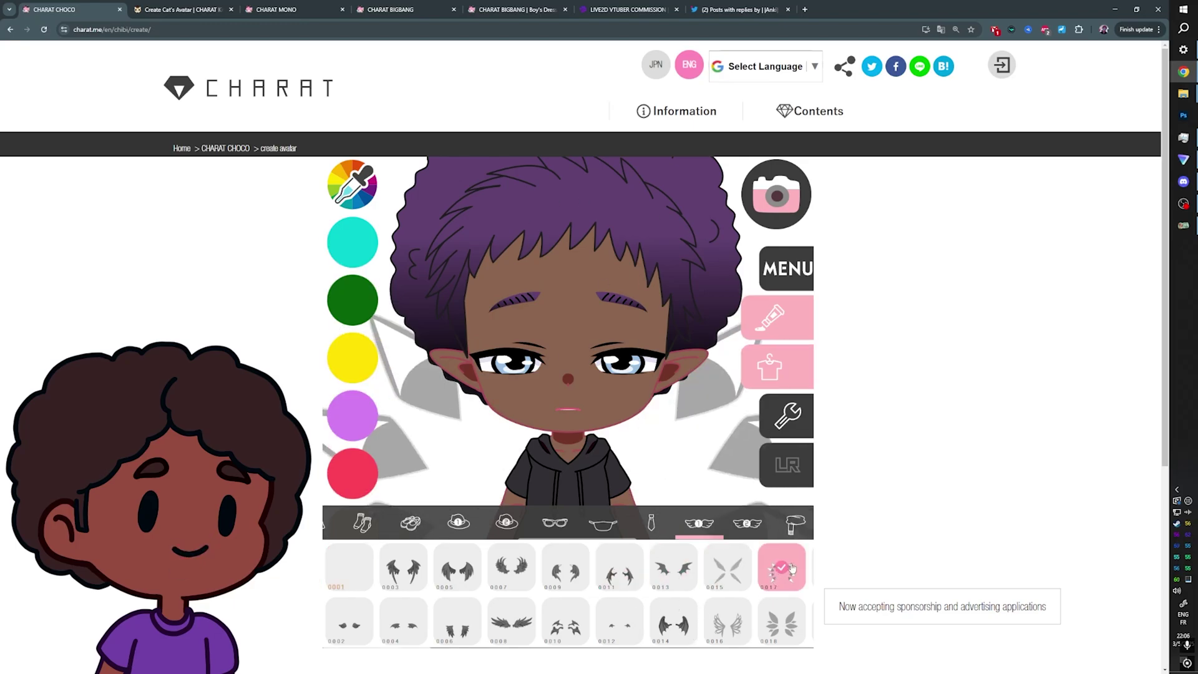
Remove the avatar's wings, try the scarf 0003 and clear the neckwear with option 0001.
left_click(790, 569)
left_click(794, 523)
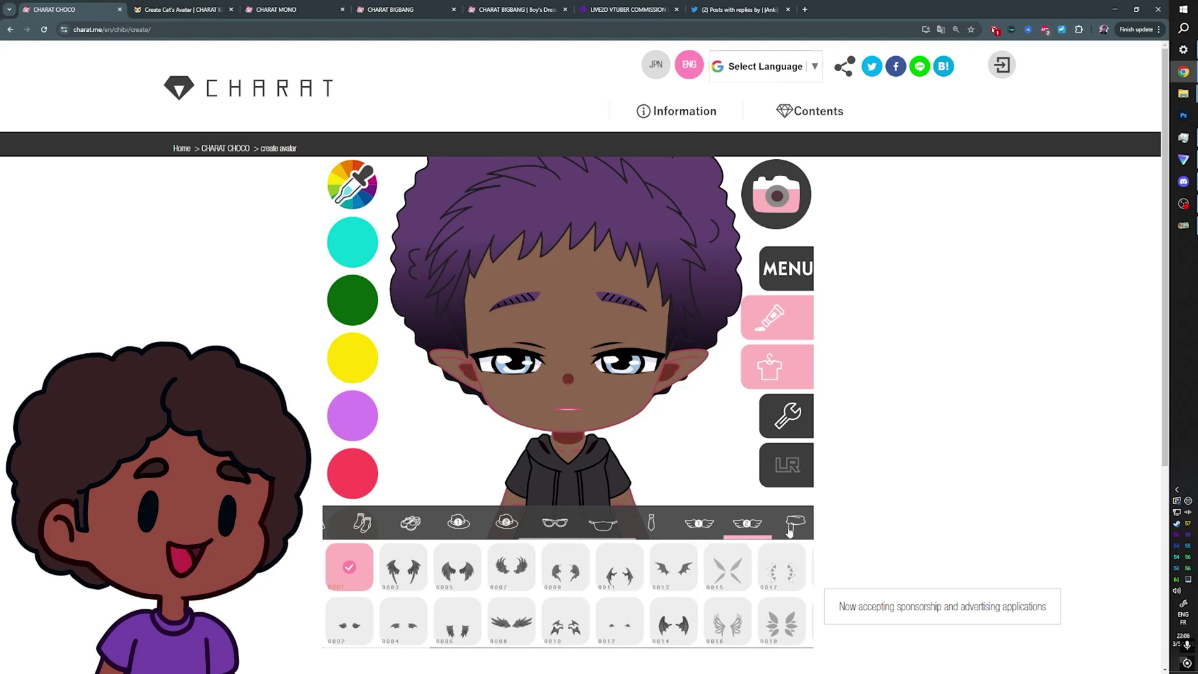
left_click(403, 560)
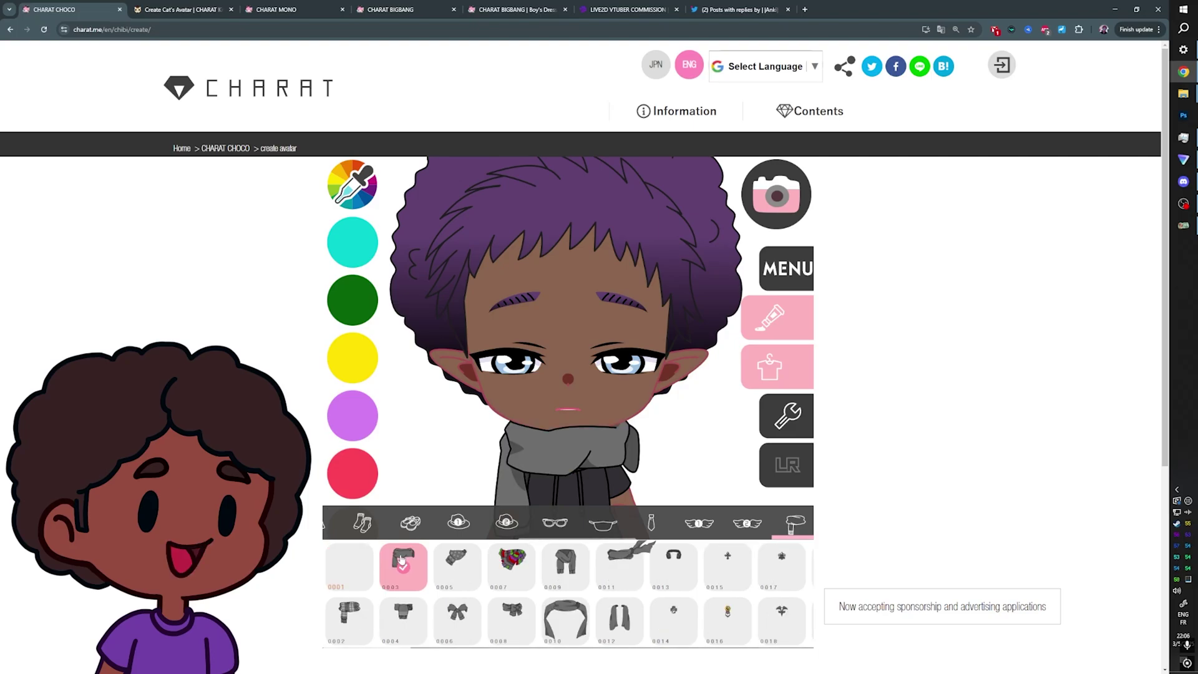
left_click(349, 564)
Look past the remaining accessories, browse the eye styles and give the avatar eyes 0047.
scroll(505, 523, "right", 5)
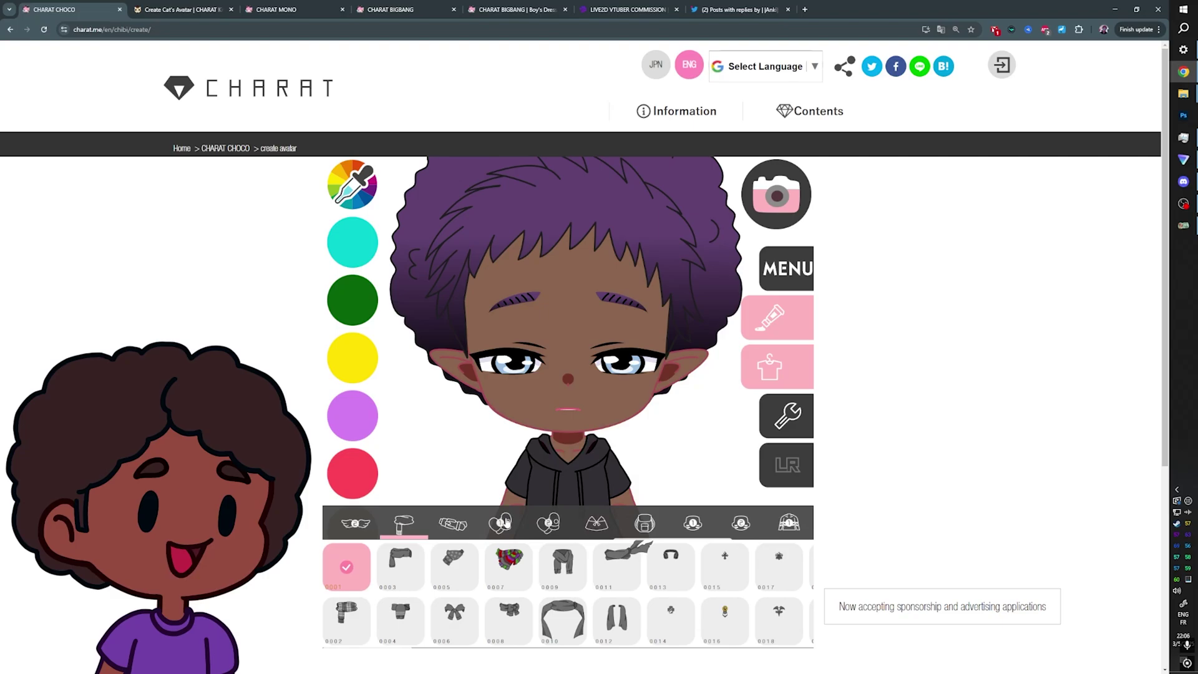
scroll(504, 523, "right", 2)
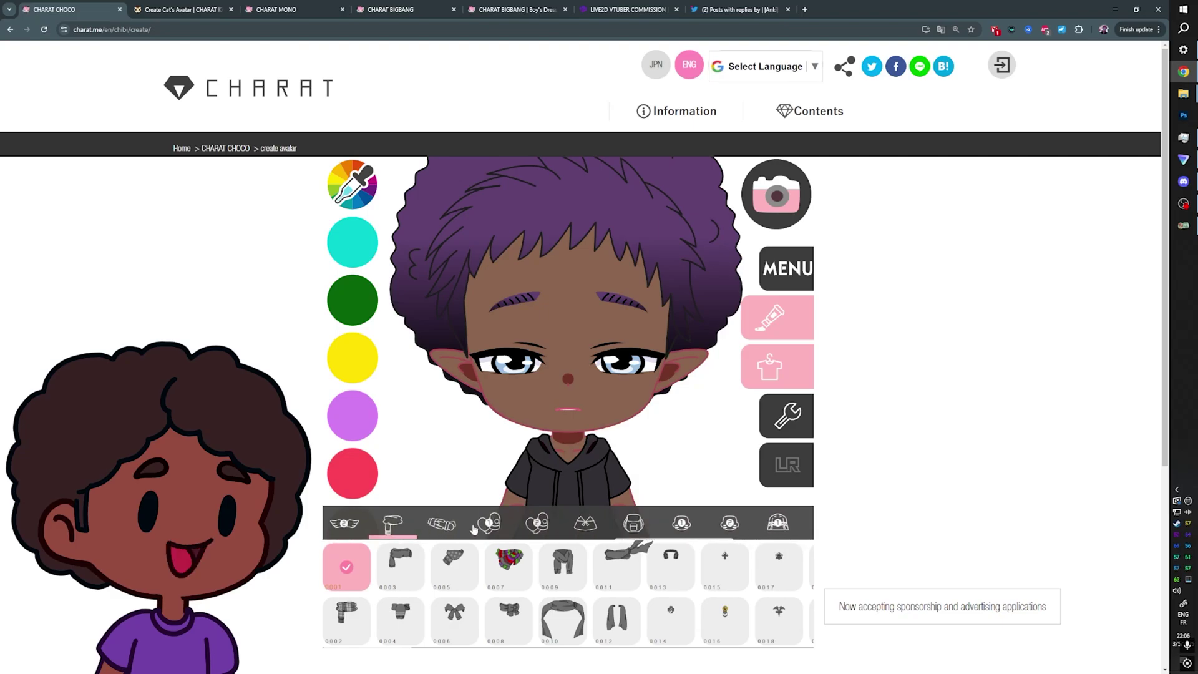
scroll(472, 529, "right", 5)
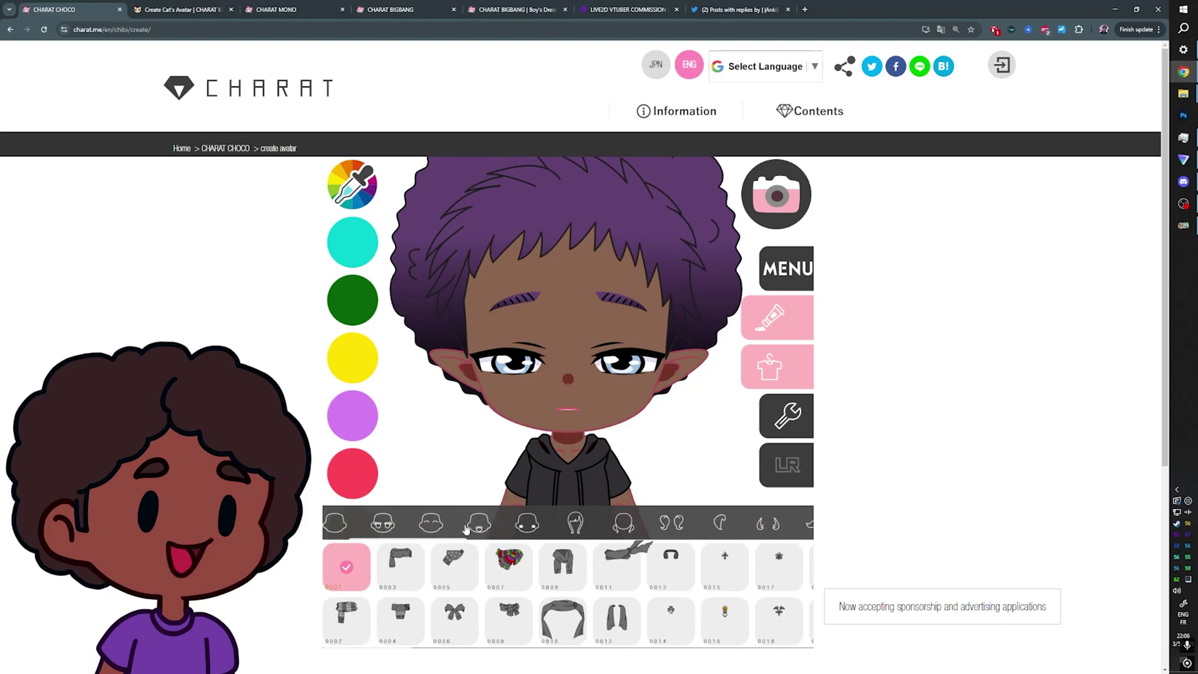
scroll(466, 529, "left", 2)
left_click(490, 524)
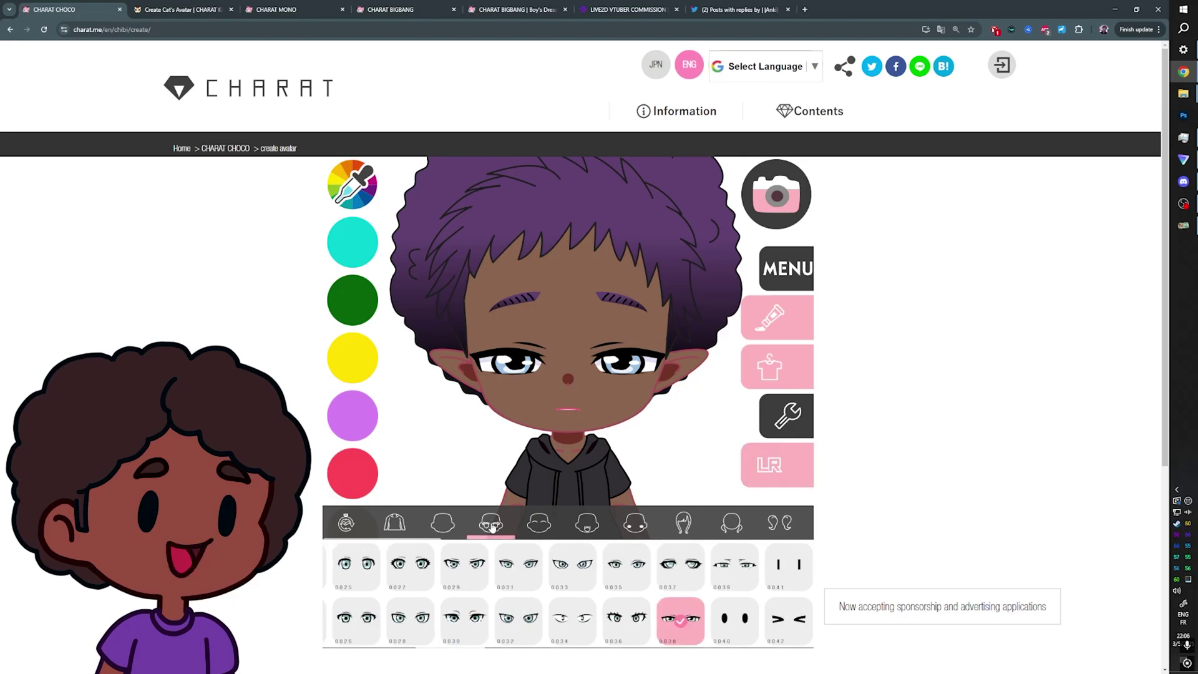
left_click_drag(600, 609, 501, 612)
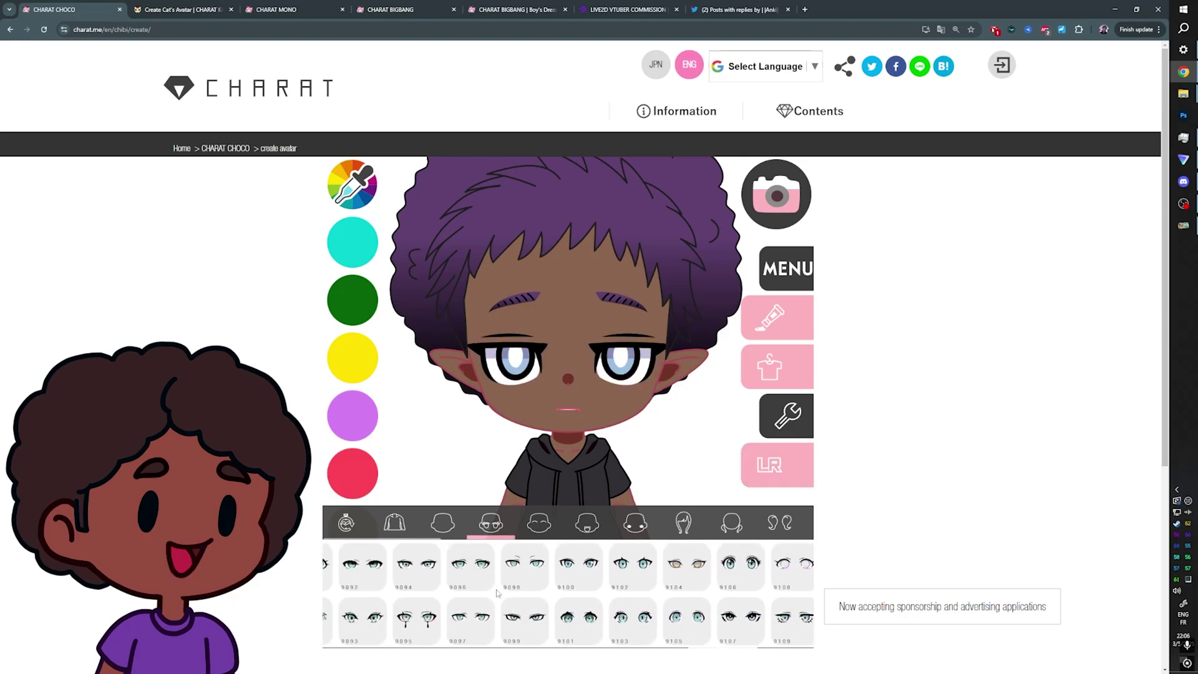
left_click(637, 565)
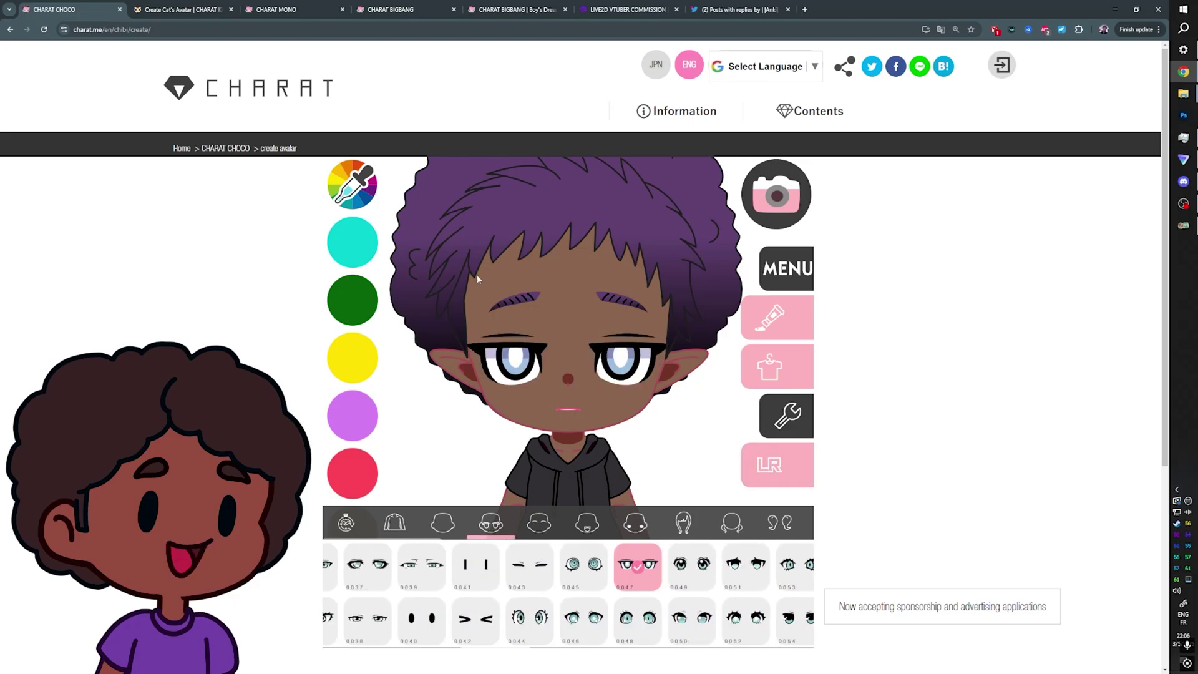
Show the avatar's position and zoom tools, switch to veadotube mini to view its avatar and minimise that window.
left_click(787, 416)
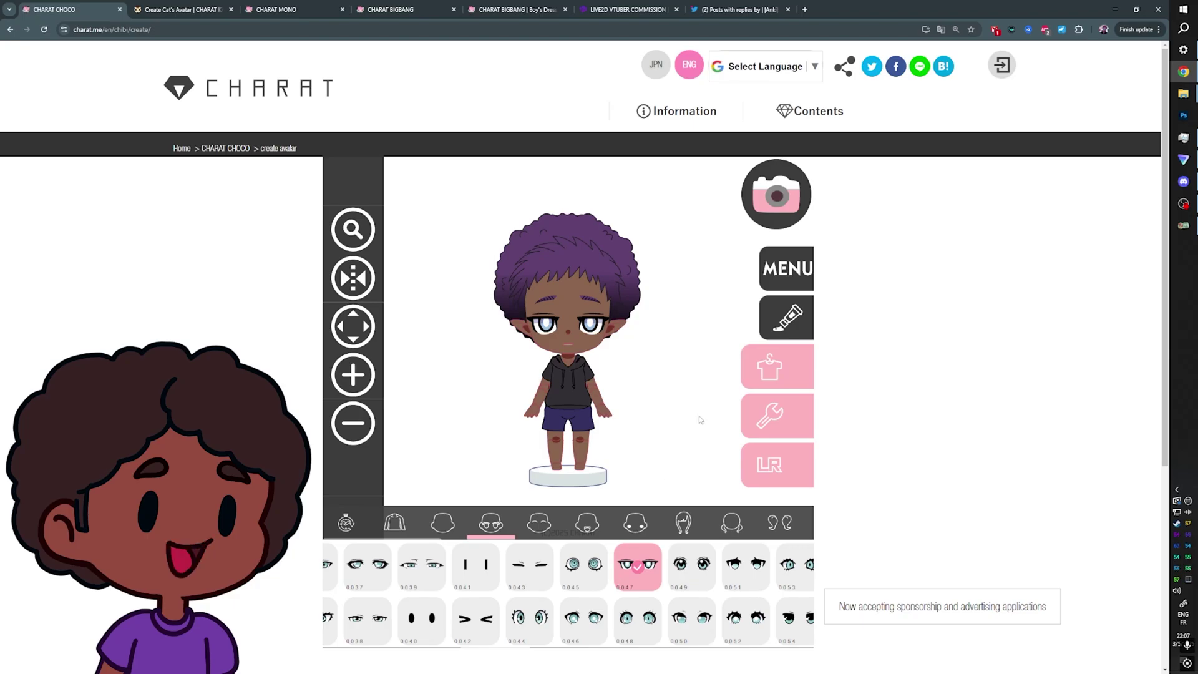
key("alt+Tab")
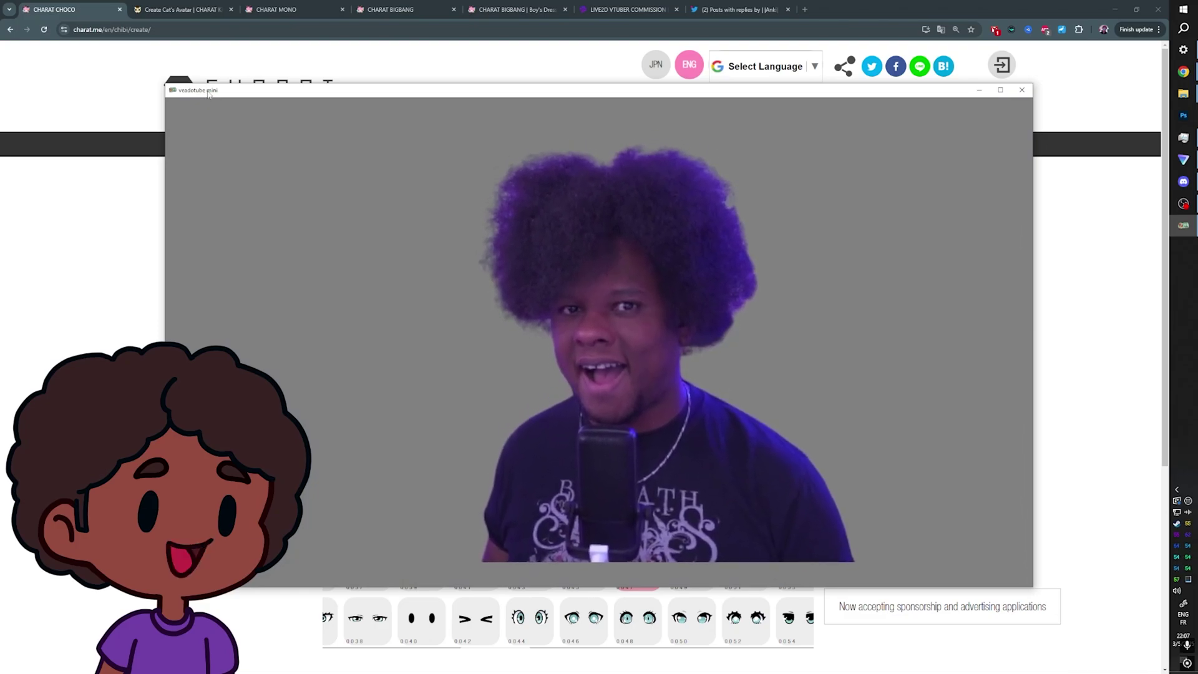
left_click(979, 89)
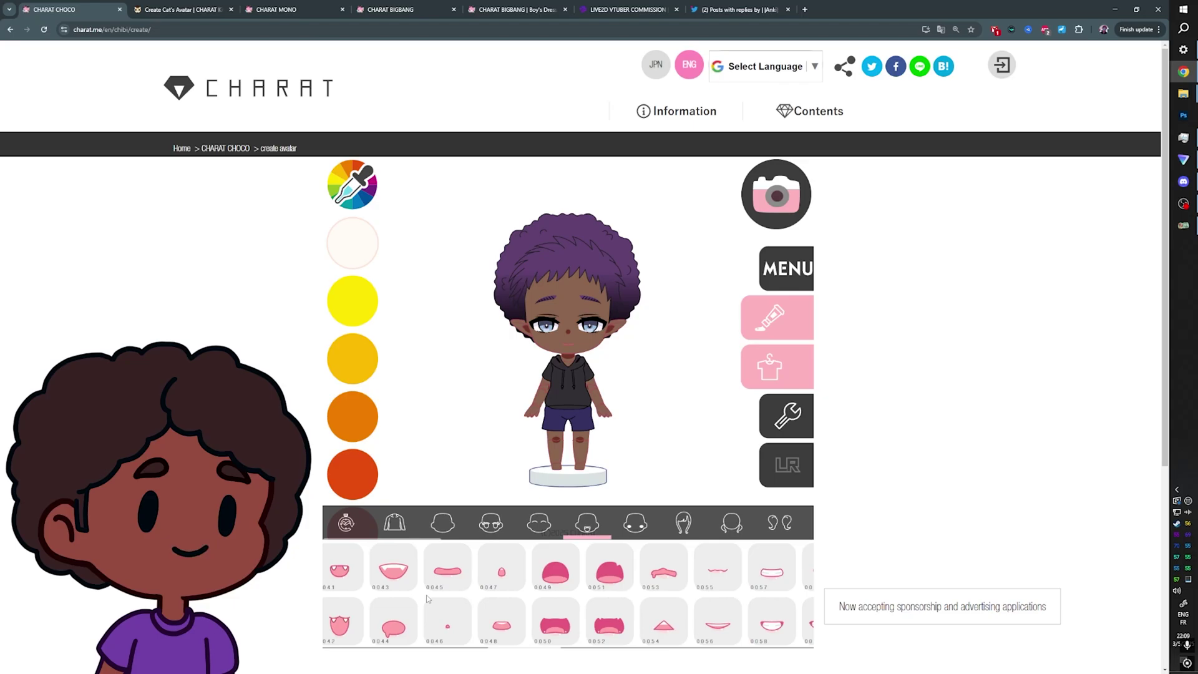
Browse the mouth styles and try mouths 0037, 0035 and 0111 on the avatar.
scroll(427, 599, "up", 5)
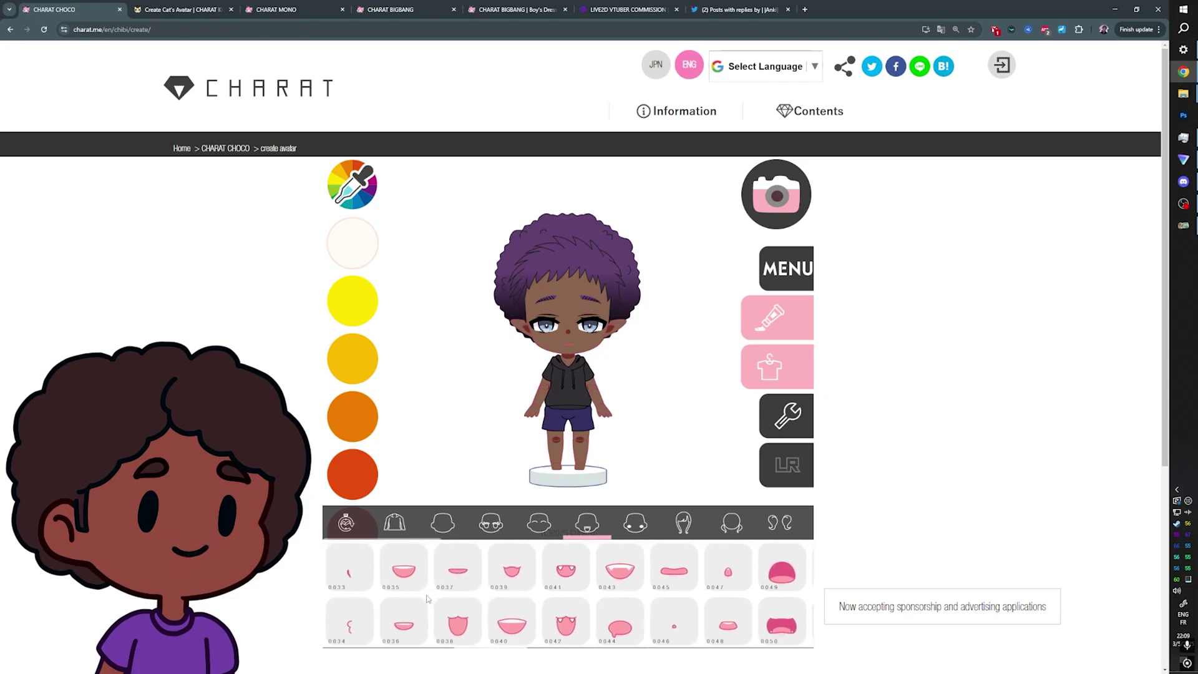
left_click(449, 583)
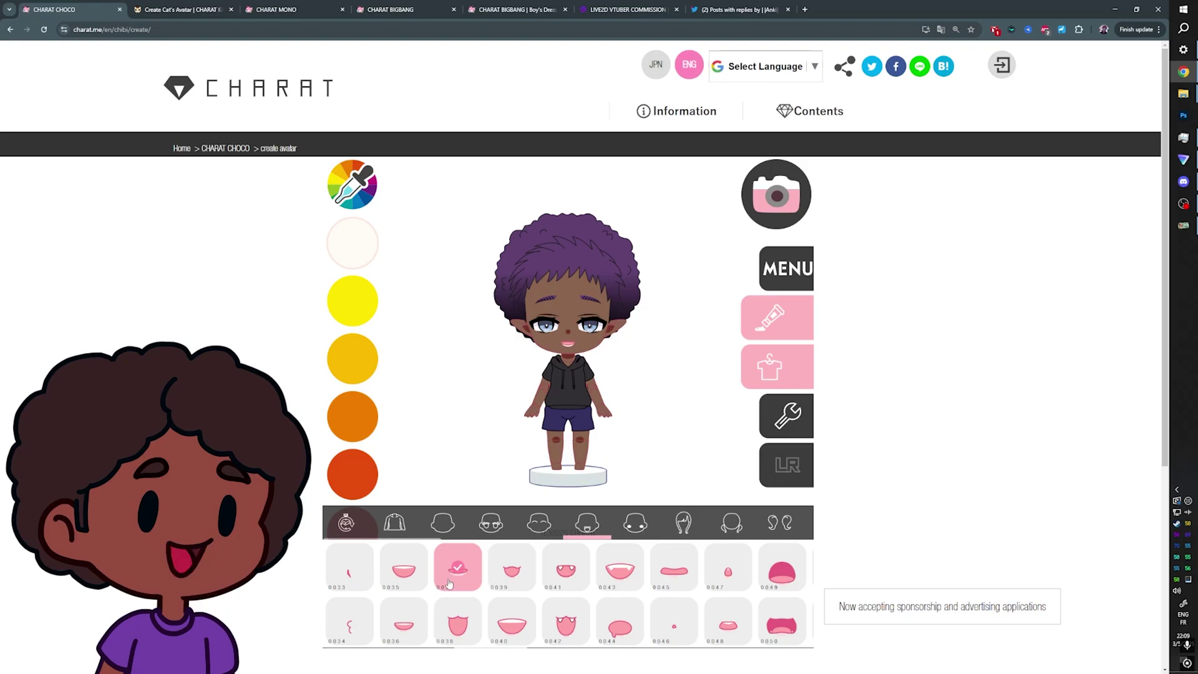
left_click(404, 580)
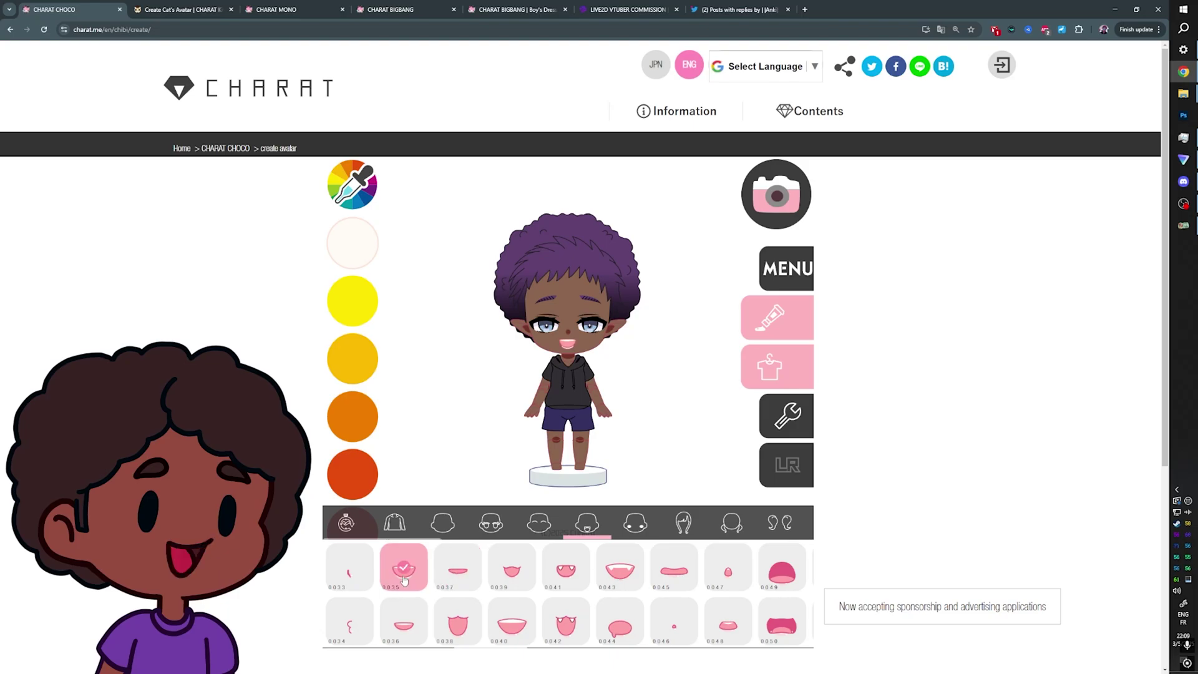
scroll(436, 574, "right", 3)
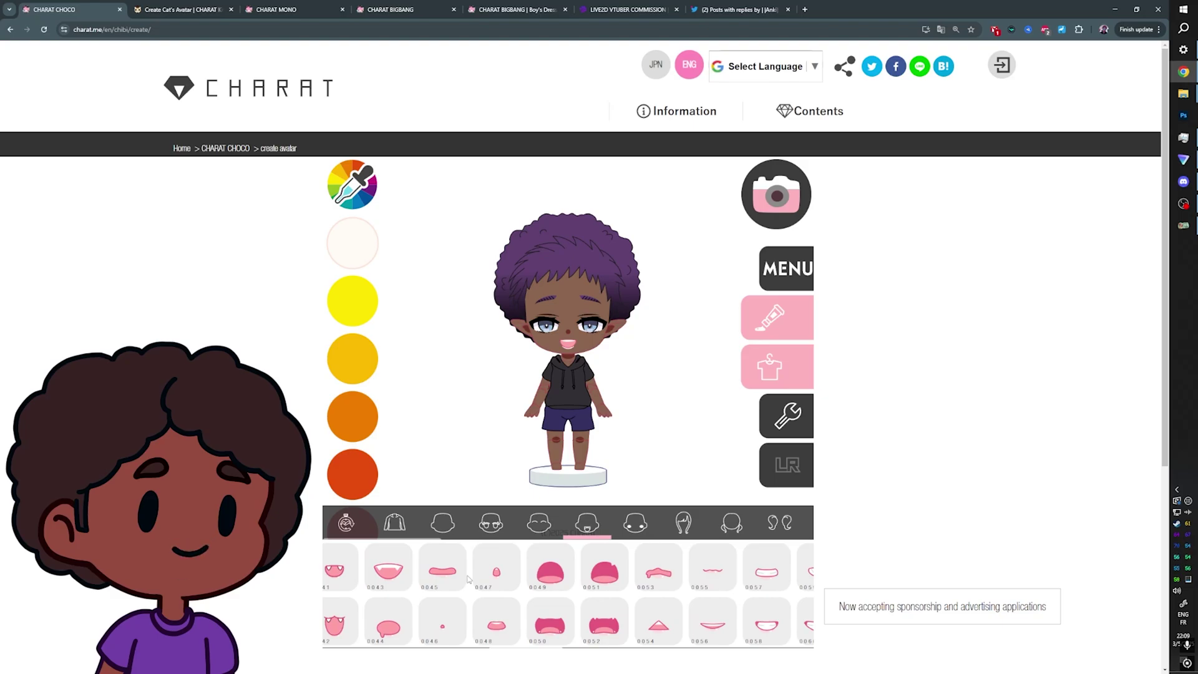
scroll(474, 574, "left", 5)
left_click(542, 567)
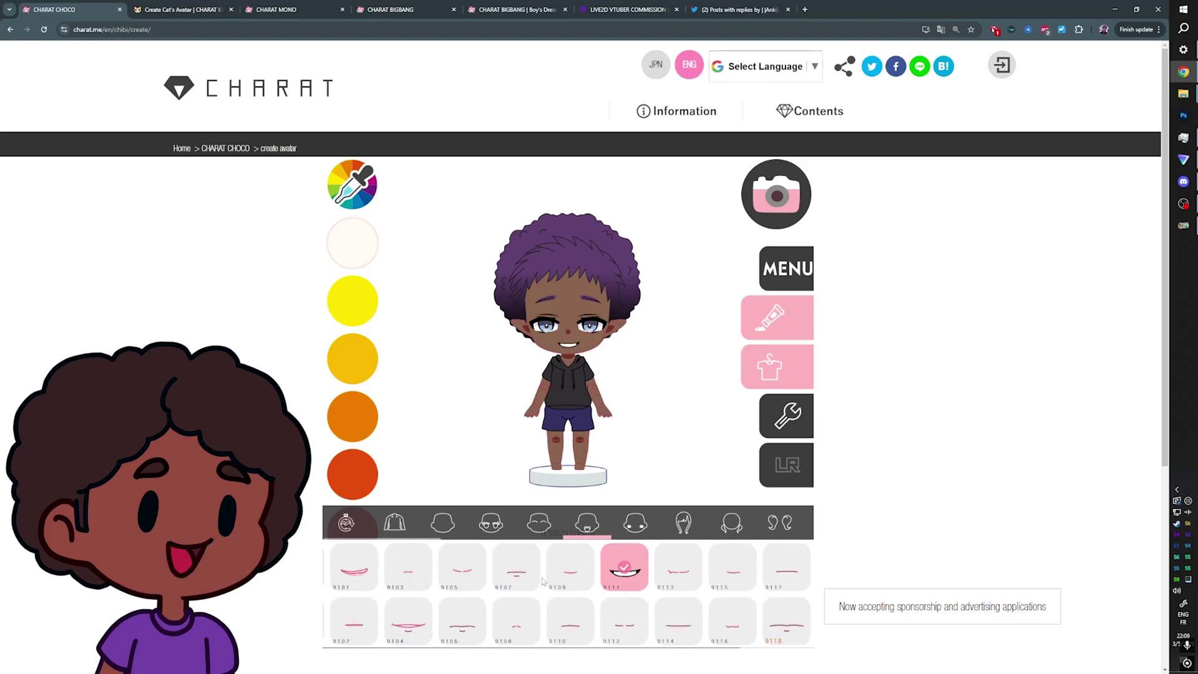
Look back through the mouth styles, try the mouths 0061 and 0051, and choose mouth 0027.
scroll(542, 582, "left", 4)
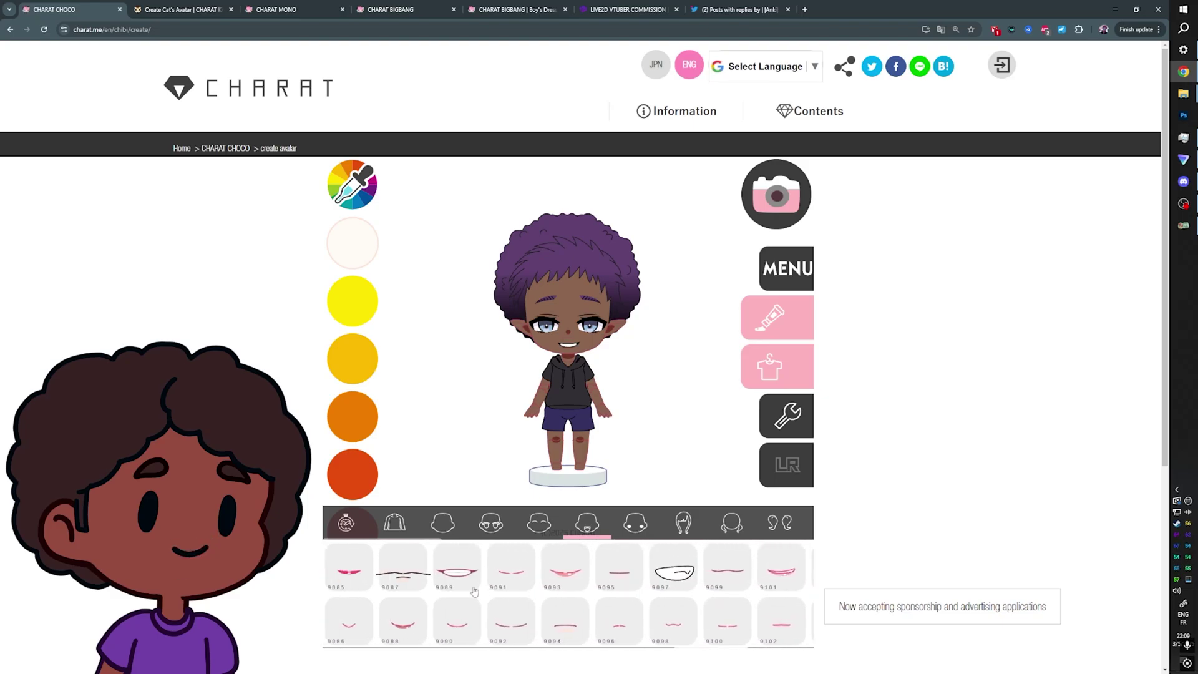
scroll(474, 591, "left", 3)
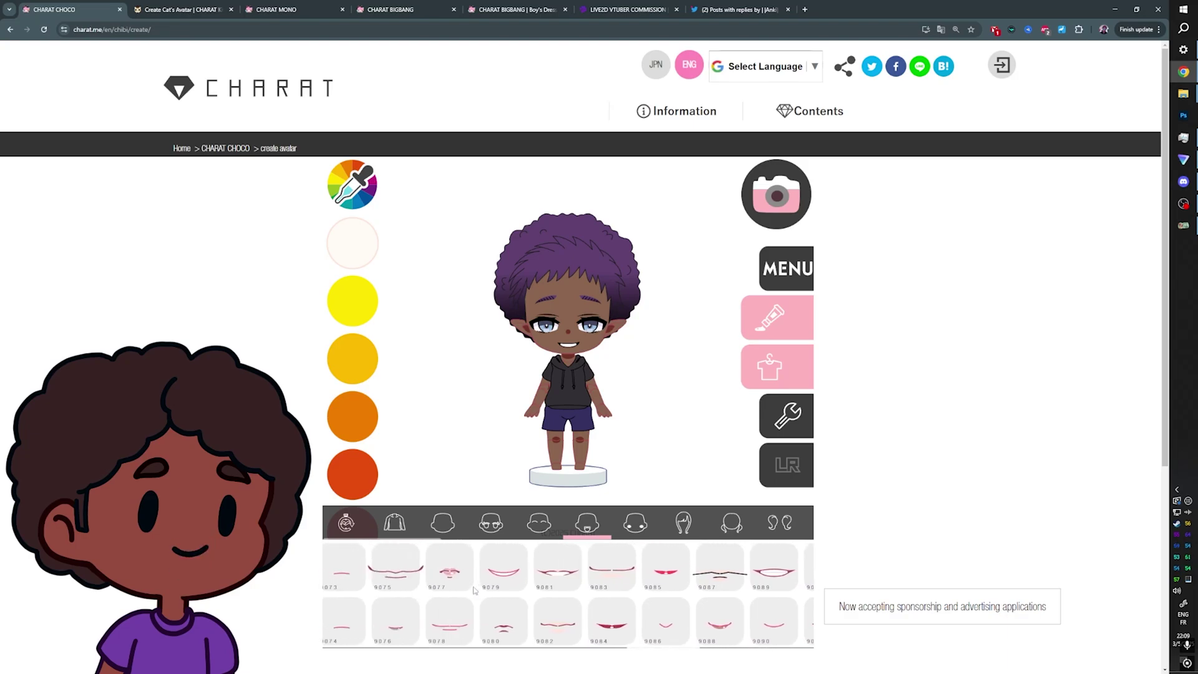
scroll(474, 591, "left", 1)
scroll(474, 591, "left", 3)
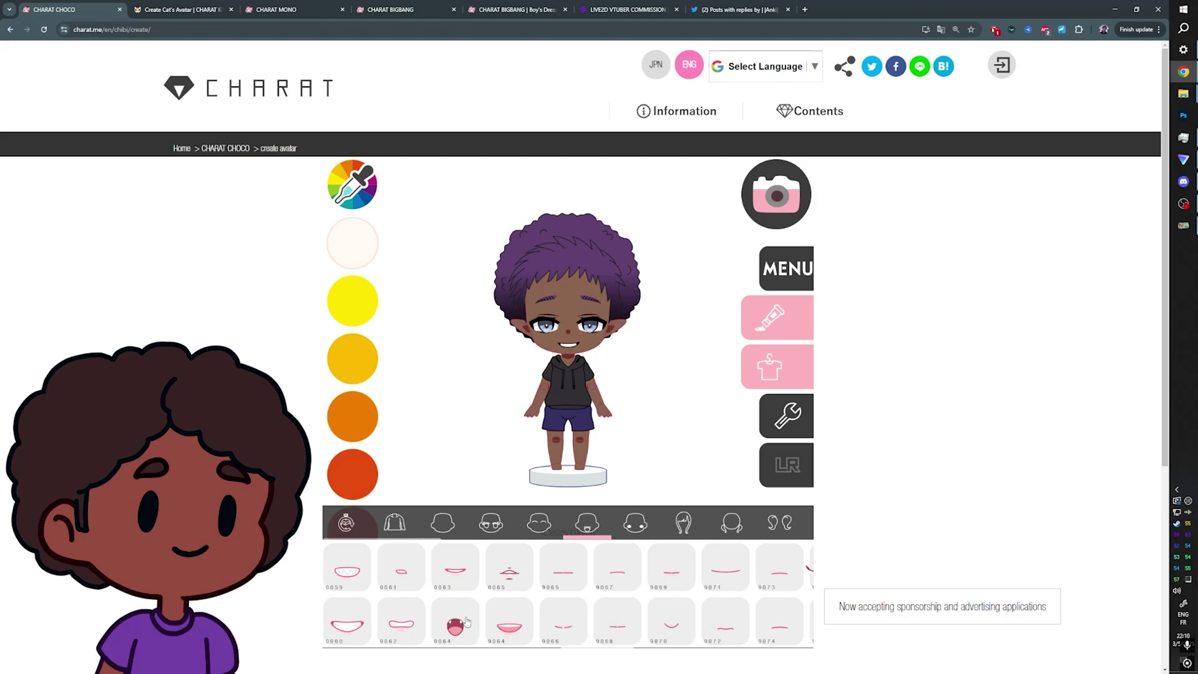
scroll(483, 597, "left", 1)
left_click(522, 566)
scroll(443, 596, "left", 5)
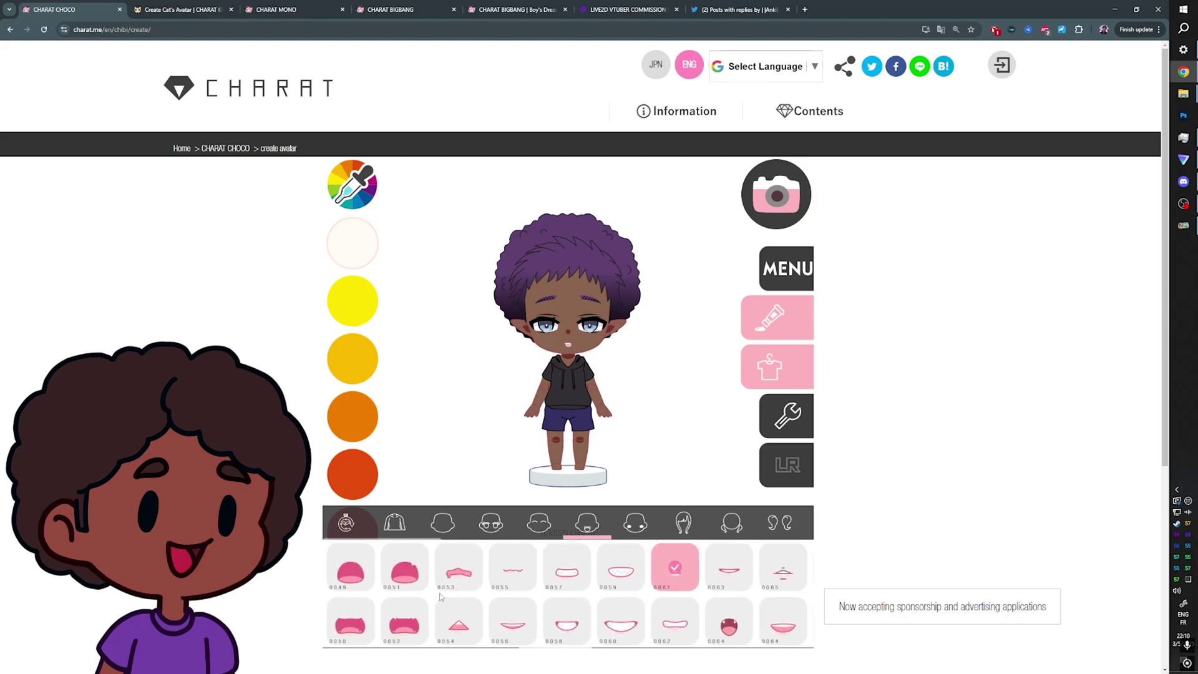
scroll(461, 595, "right", 2)
left_click(406, 577)
scroll(412, 580, "left", 3)
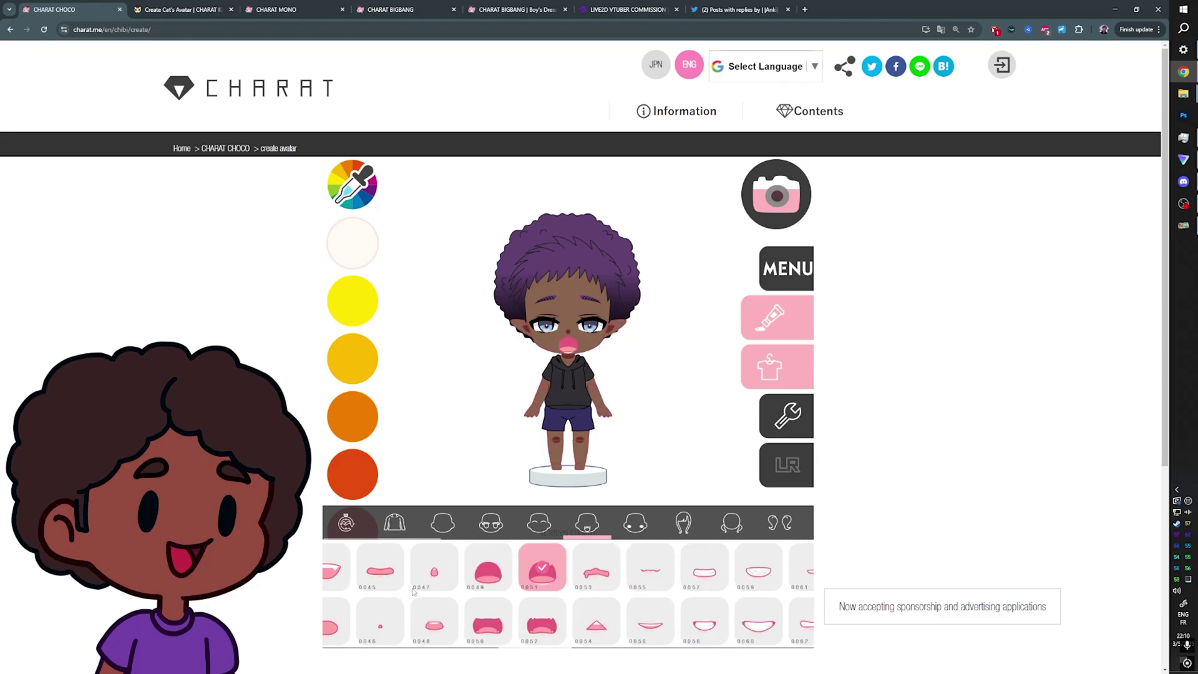
left_click(441, 583)
Replace the avatar's pointed-ear face with face shape 0001 and try face shape 0017.
left_click(436, 528)
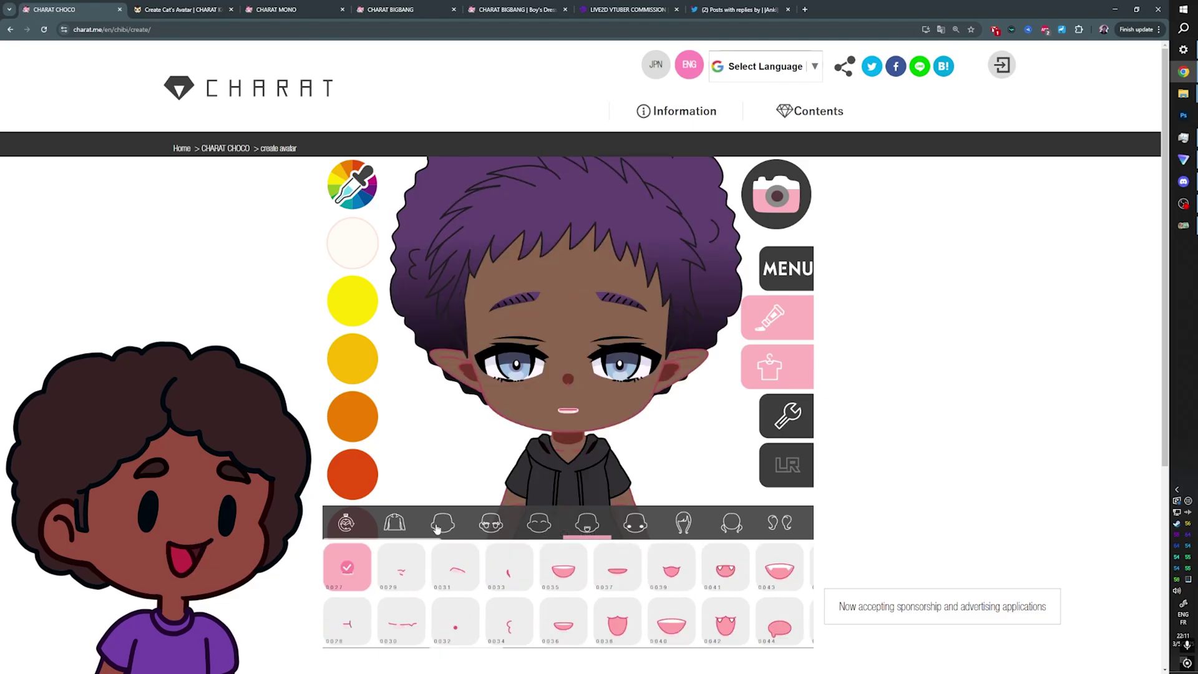
left_click(437, 528)
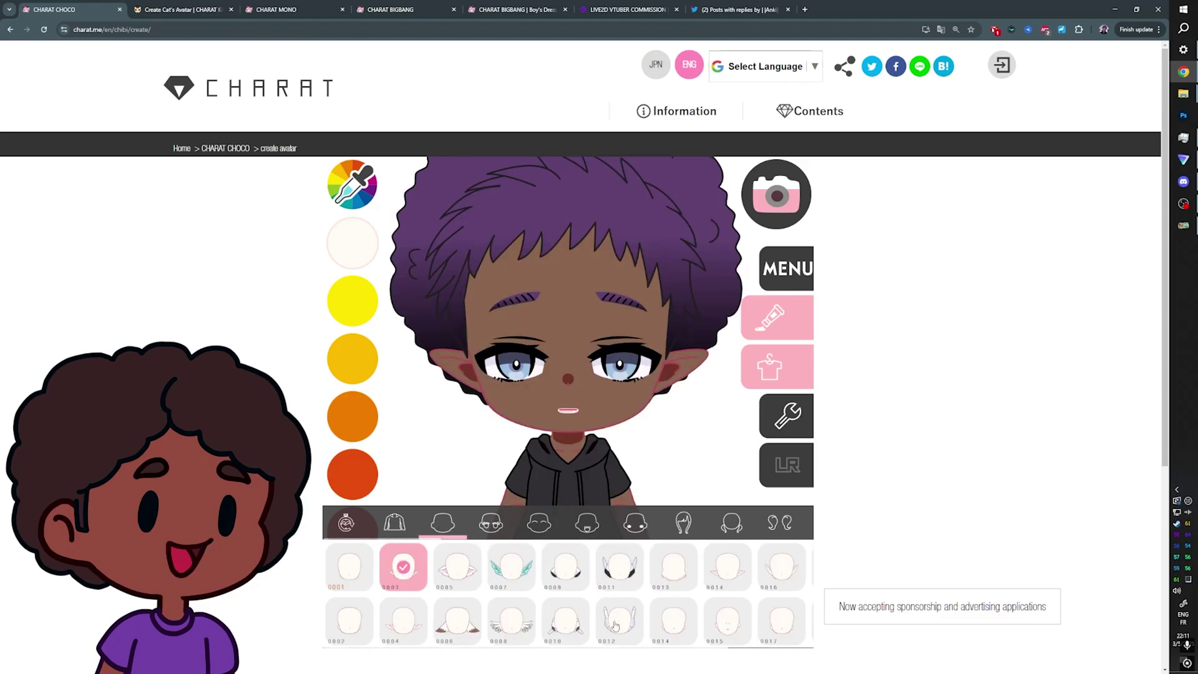
left_click(350, 565)
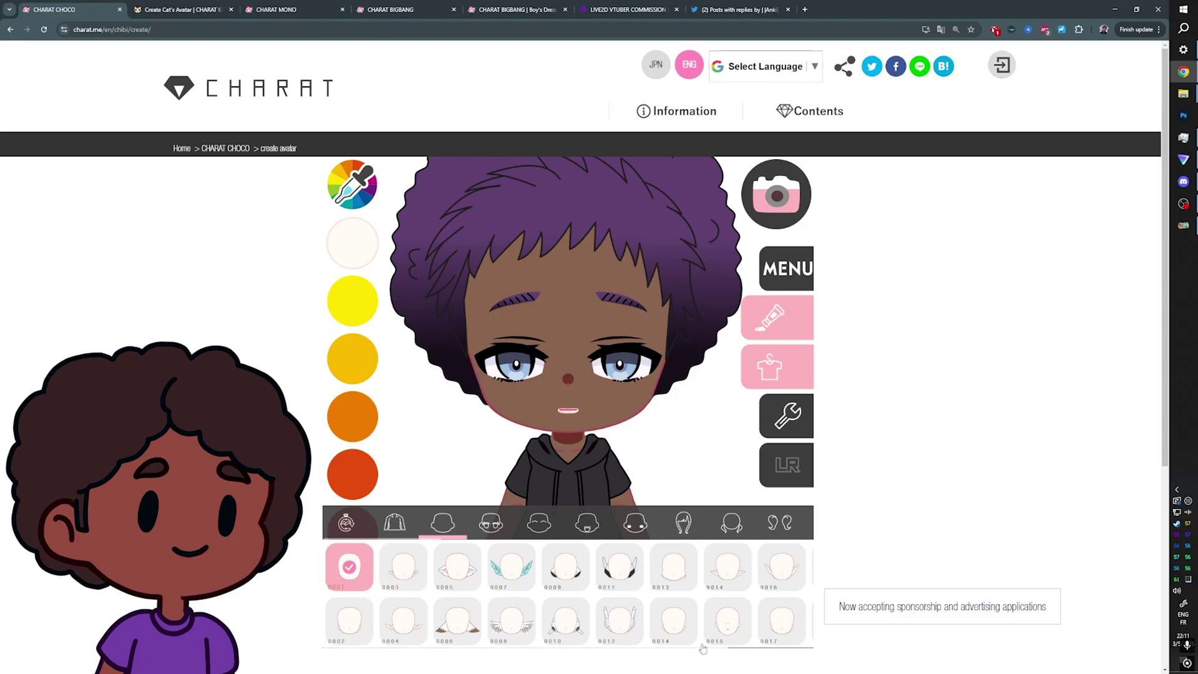
left_click(783, 622)
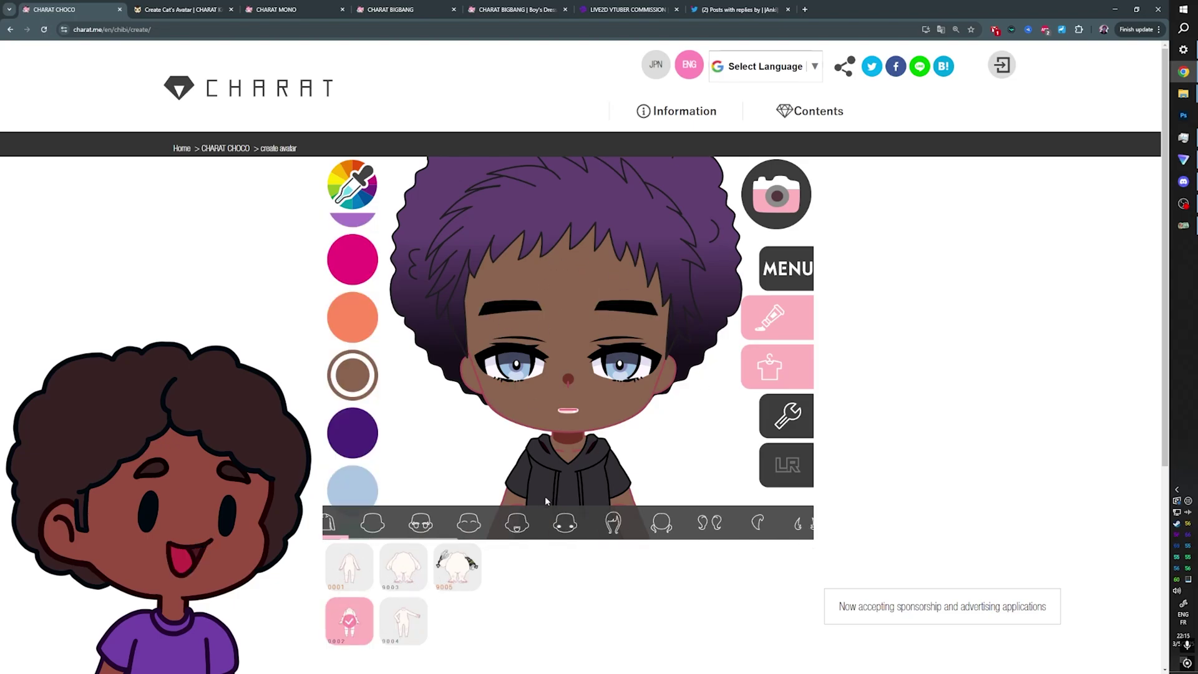
Compare the mouths 0037, 0040, 0036 and 0035 on the avatar and choose mouth 0037.
left_click(510, 526)
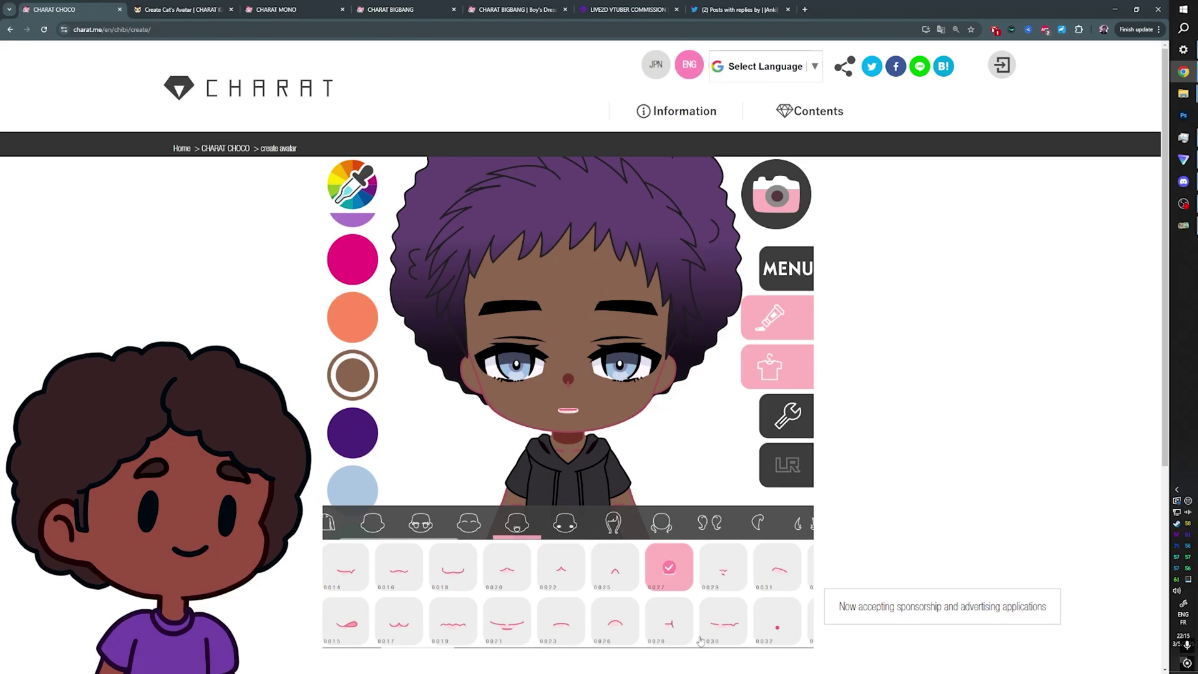
scroll(697, 636, "right", 3)
left_click(567, 570)
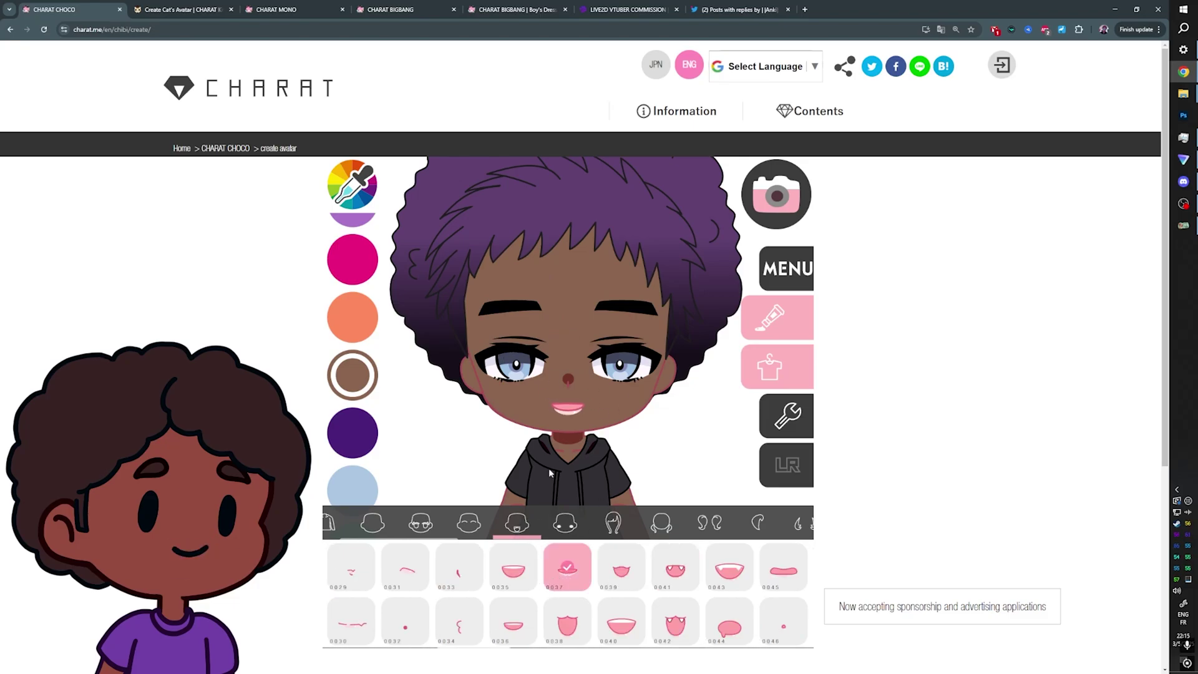
left_click(611, 621)
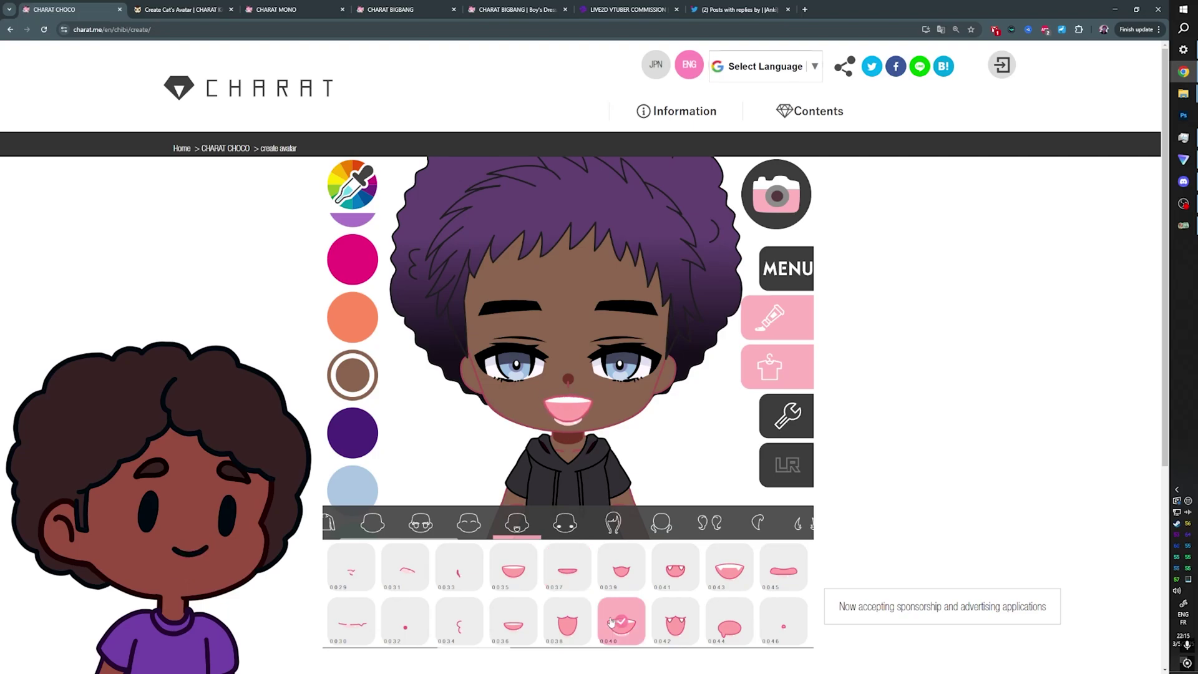
left_click(574, 571)
left_click(621, 616)
left_click(567, 571)
left_click(526, 630)
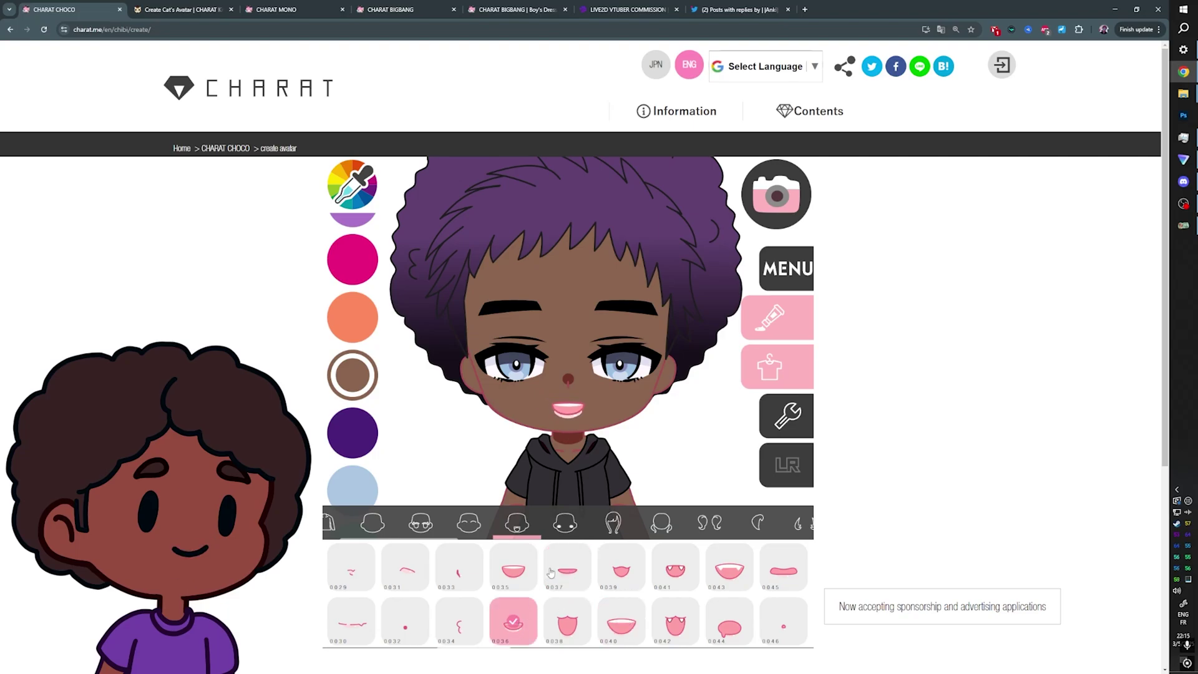
left_click(548, 574)
left_click(511, 574)
left_click(566, 569)
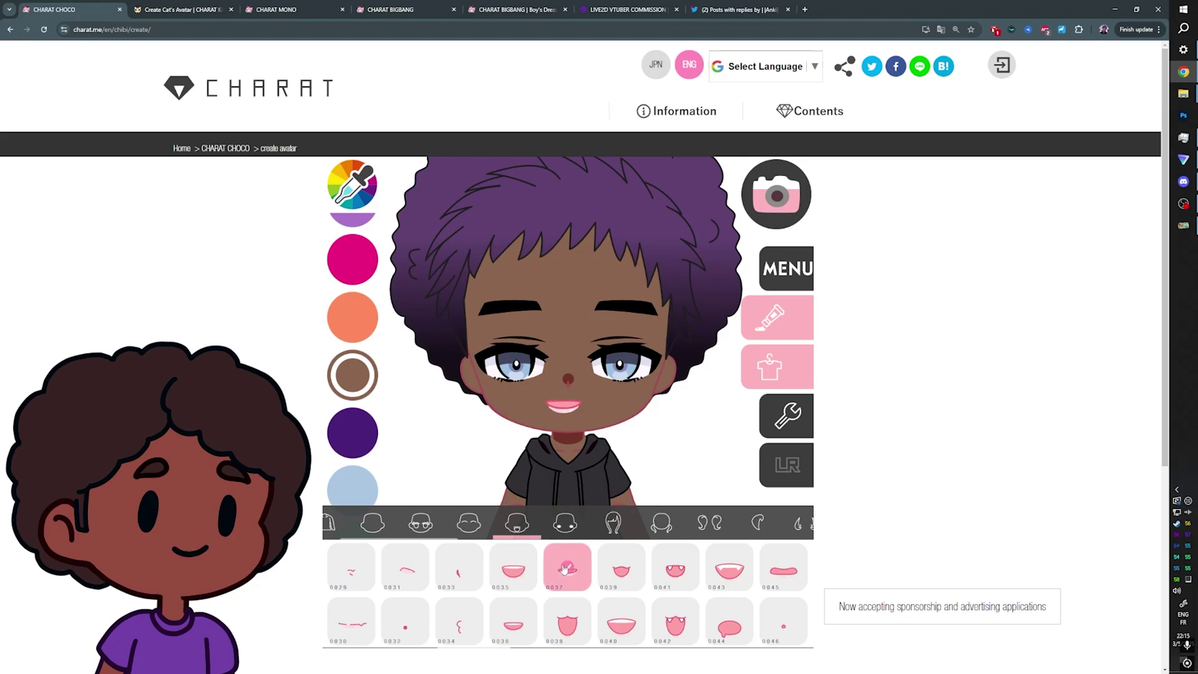
Finish the avatar image and save it as the PNG file 1_MC_EO in the png folder.
left_click(778, 198)
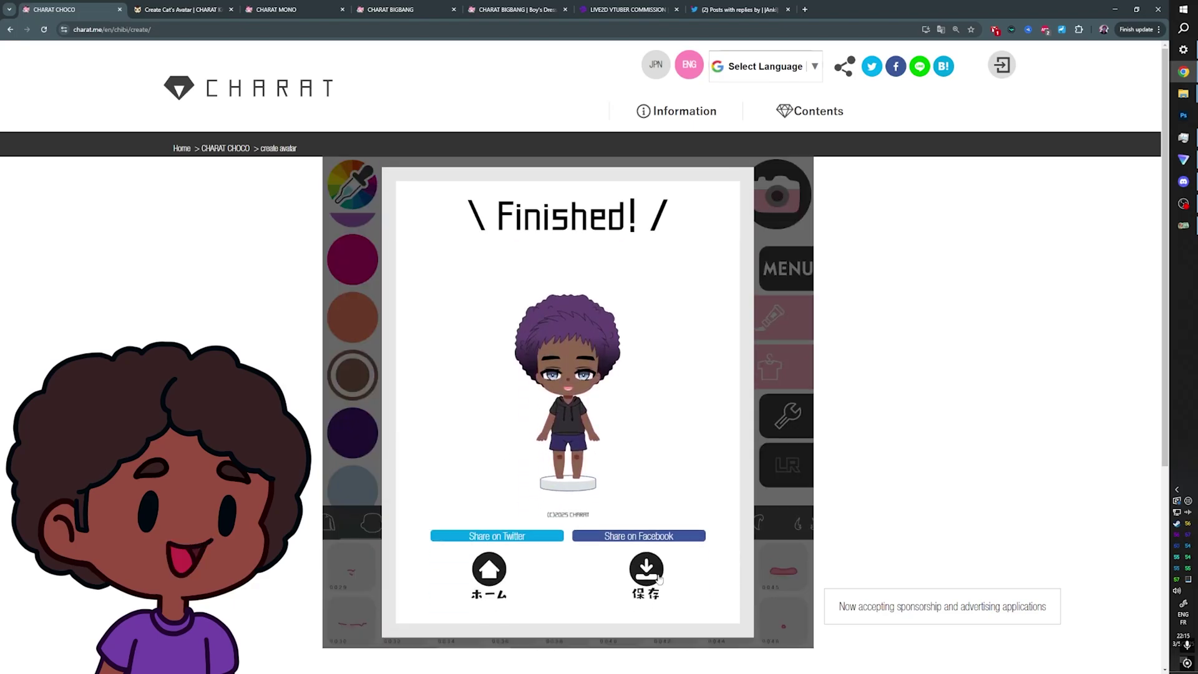
left_click(646, 567)
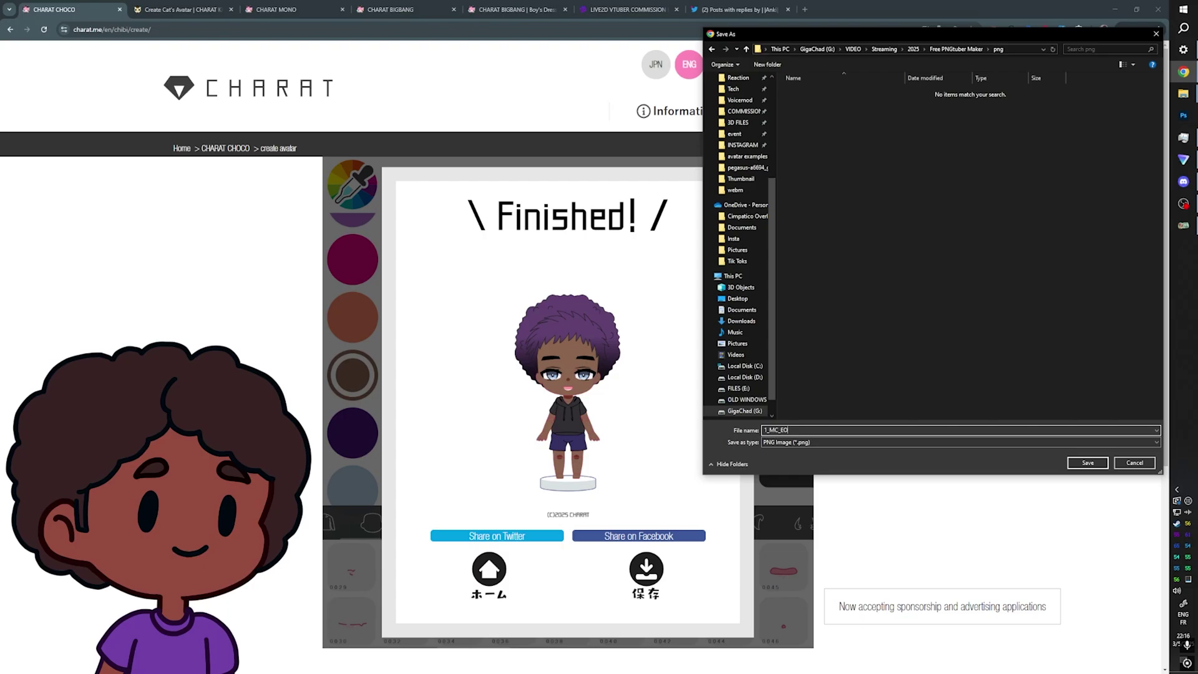
key("Return")
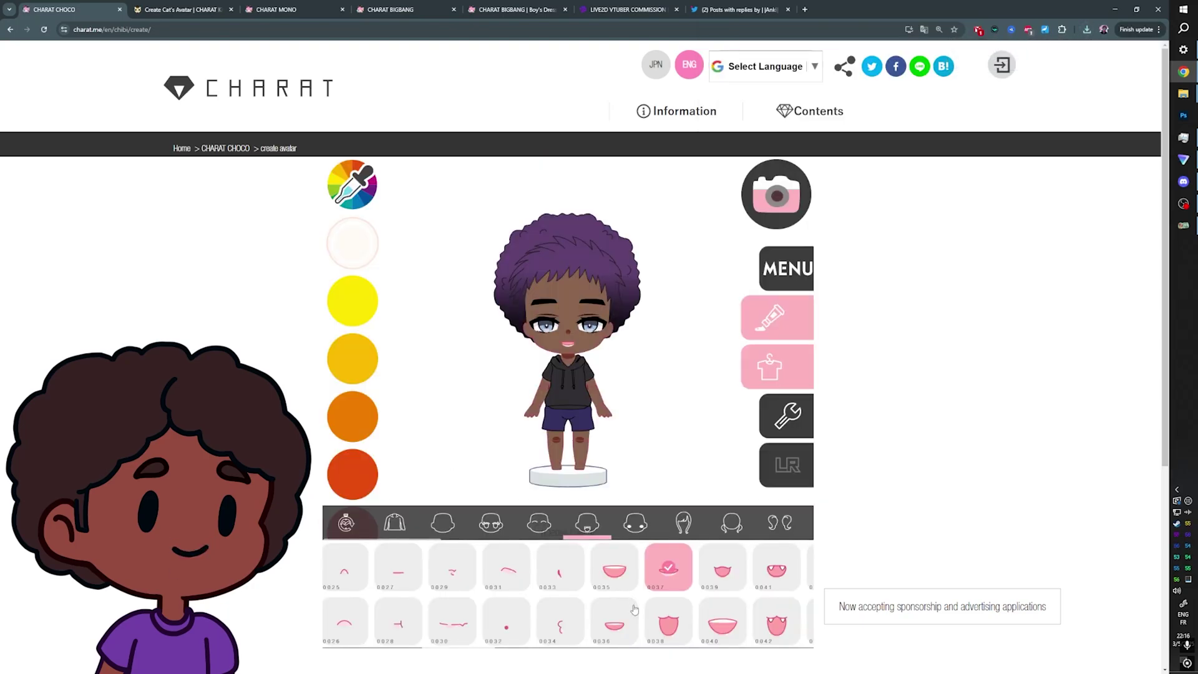
Give the avatar the open mouth 0035 and save the finished image as 1_MO_EO.png in the png folder.
left_click(614, 571)
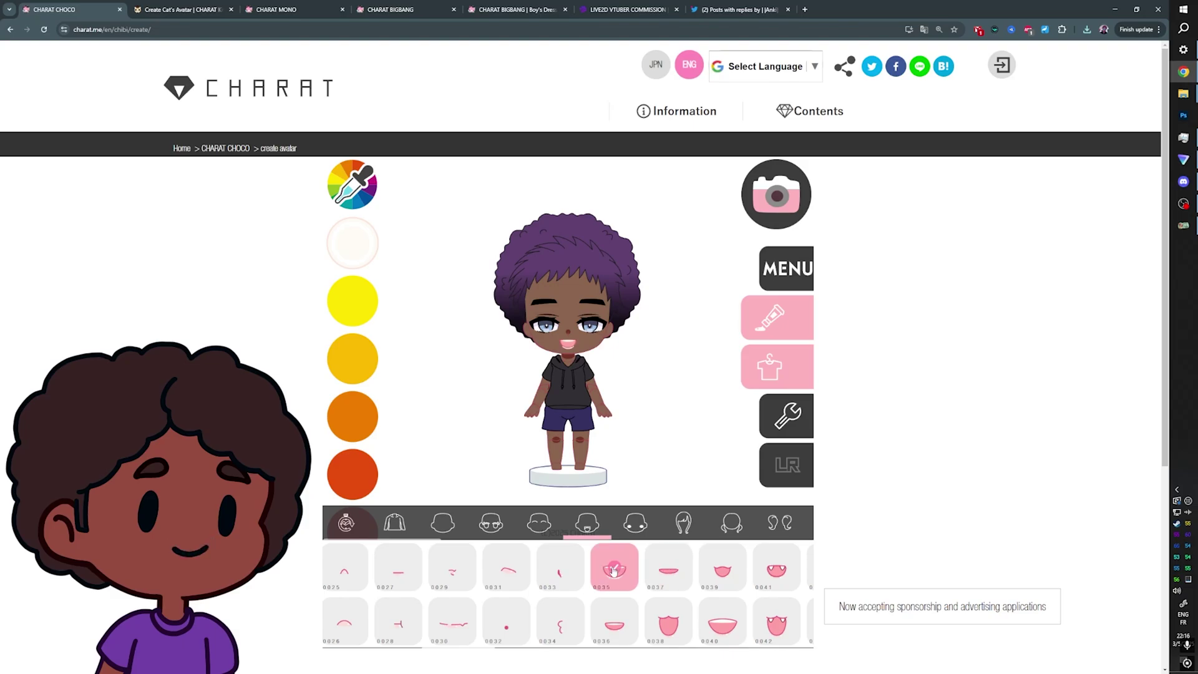
left_click(780, 206)
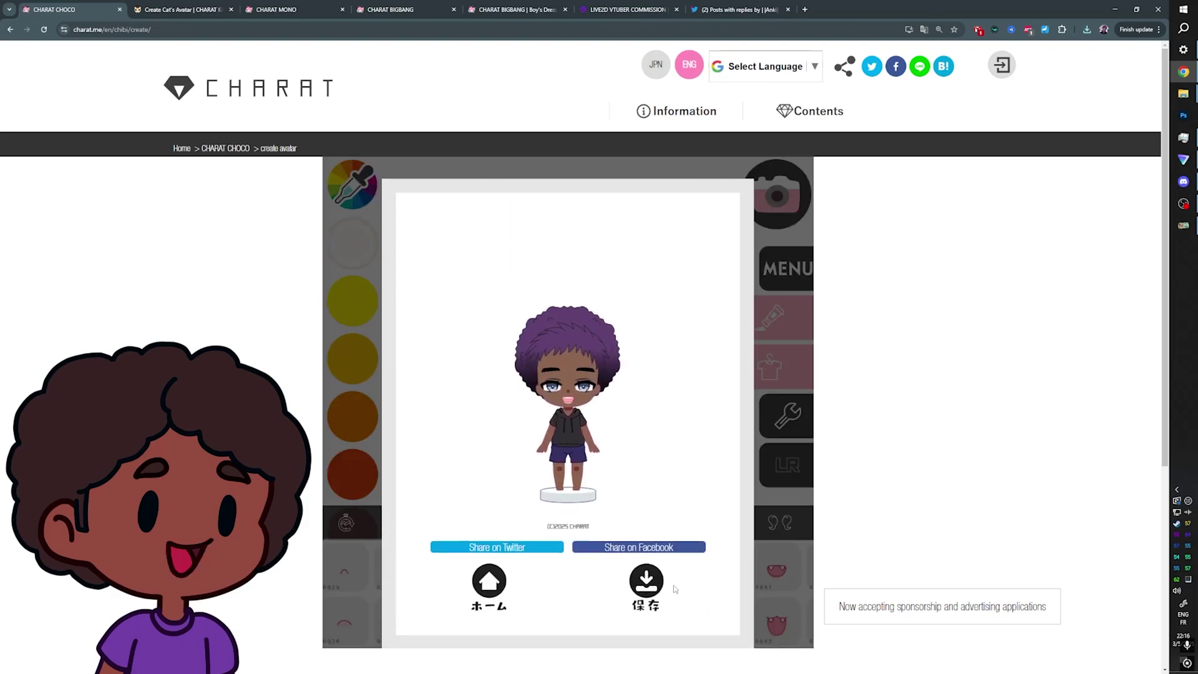
left_click(648, 571)
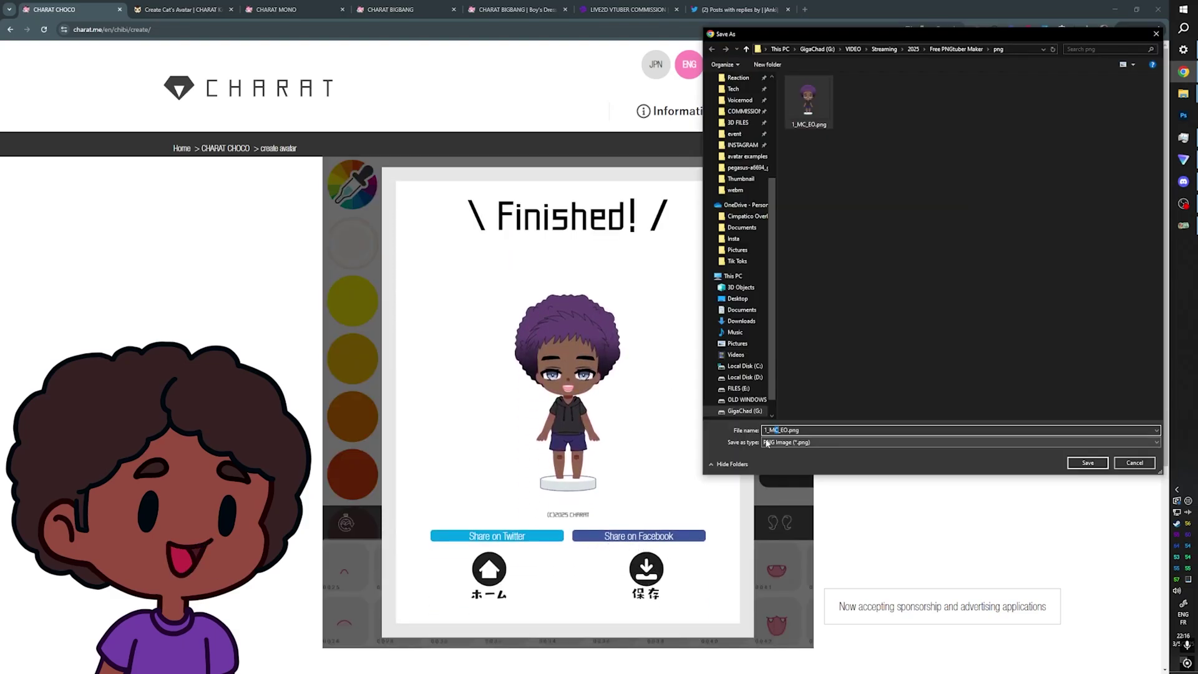
type("O")
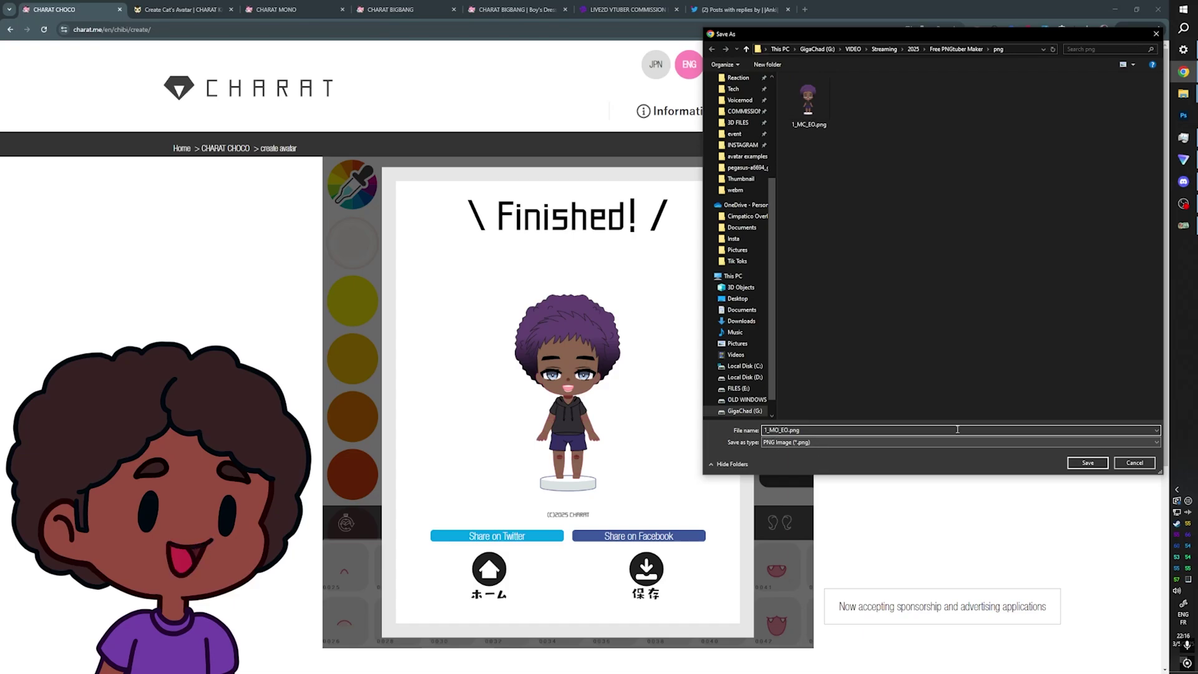
left_click(1087, 462)
left_click(350, 265)
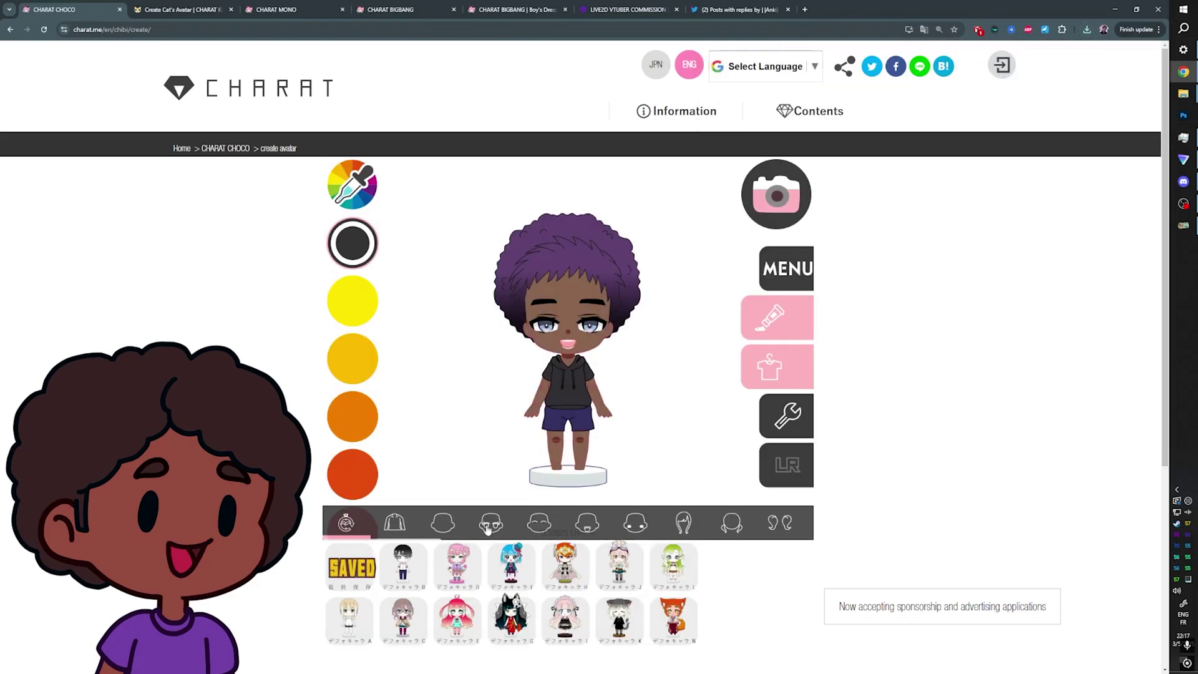
Switch the avatar to the closed eyes 0043 and save the finished open-mouth image as 1_MO_EC.png.
left_click(491, 527)
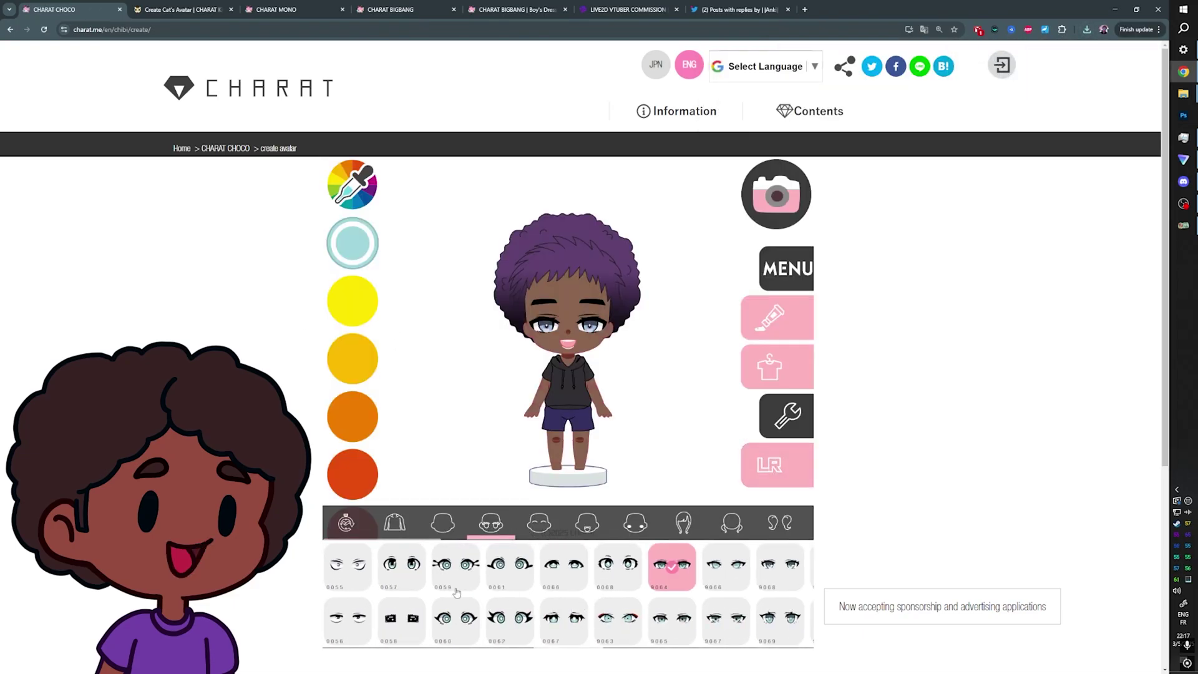
scroll(461, 581, "up", 7)
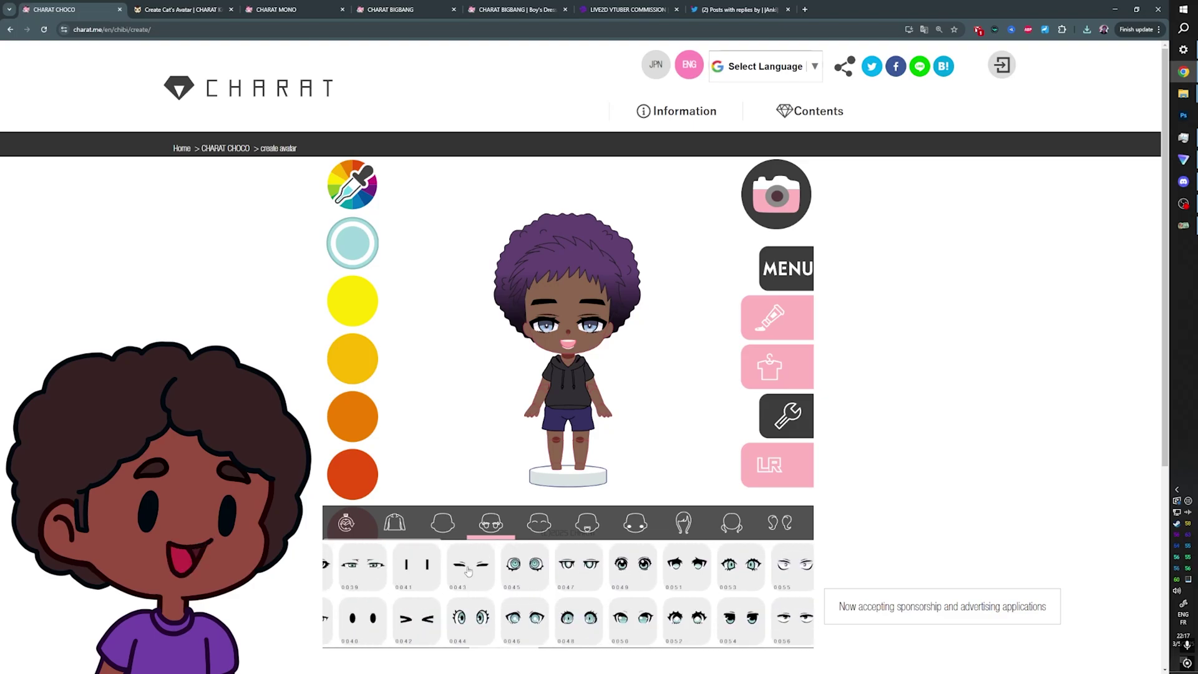
left_click(468, 569)
left_click(769, 202)
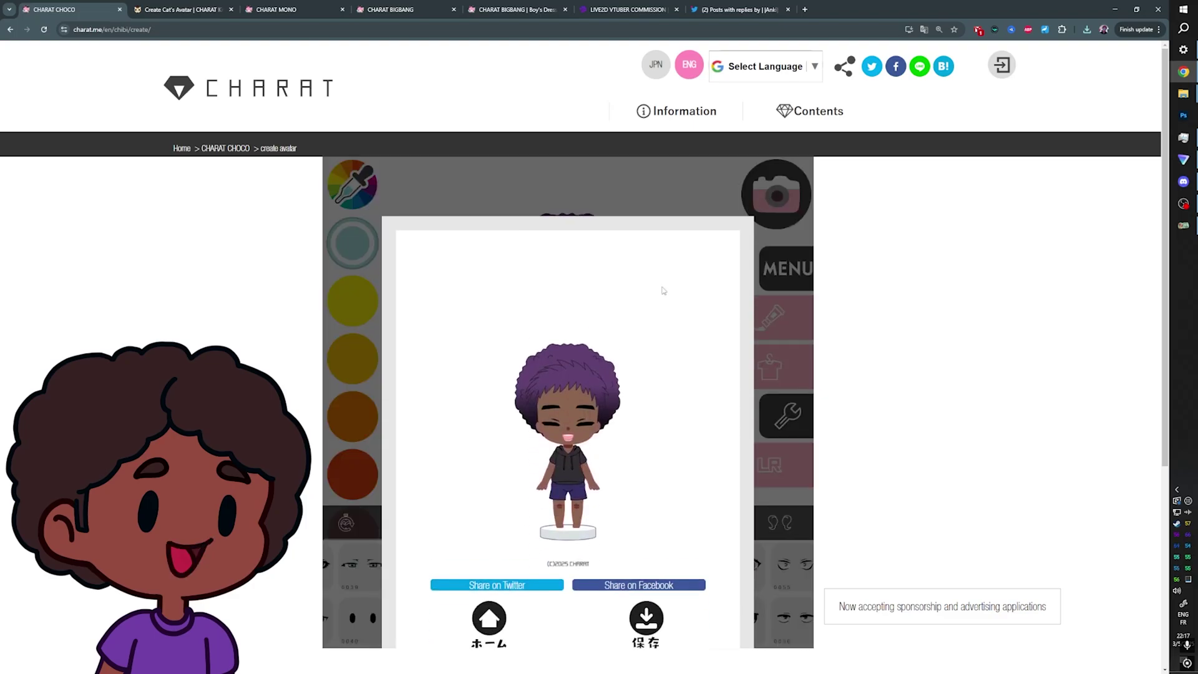
left_click(361, 334)
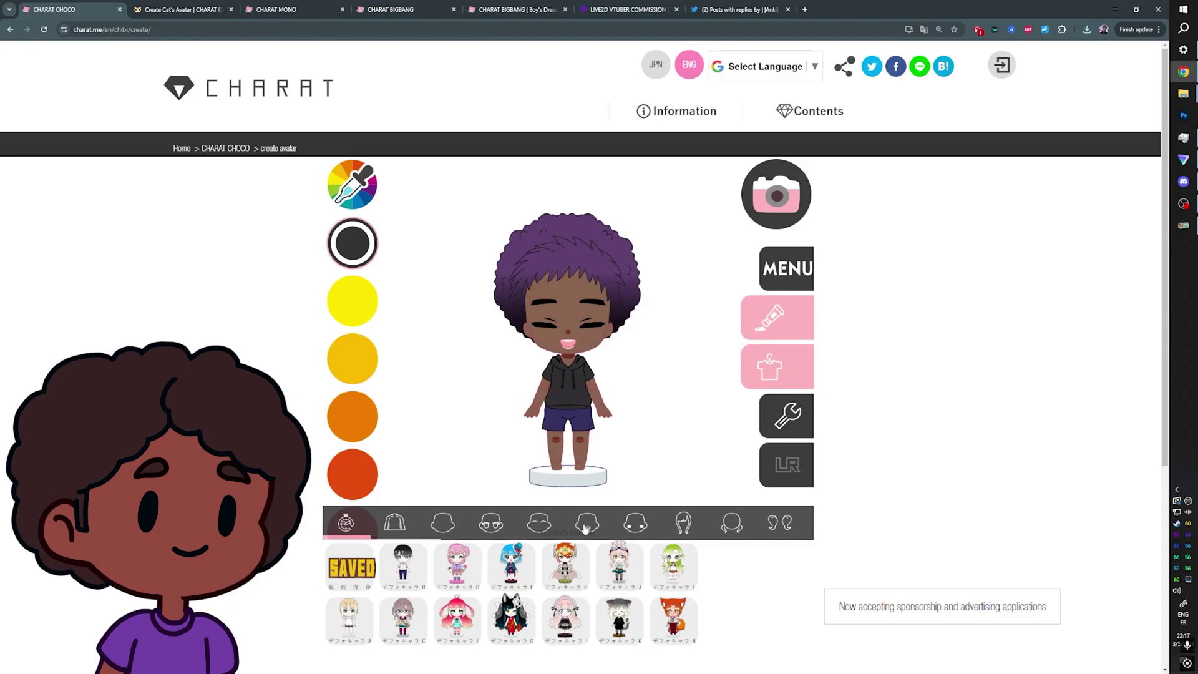
Change the closed-eyed avatar's mouth back to 0037 and save the finished image as 1_MC_EC.png.
left_click(586, 529)
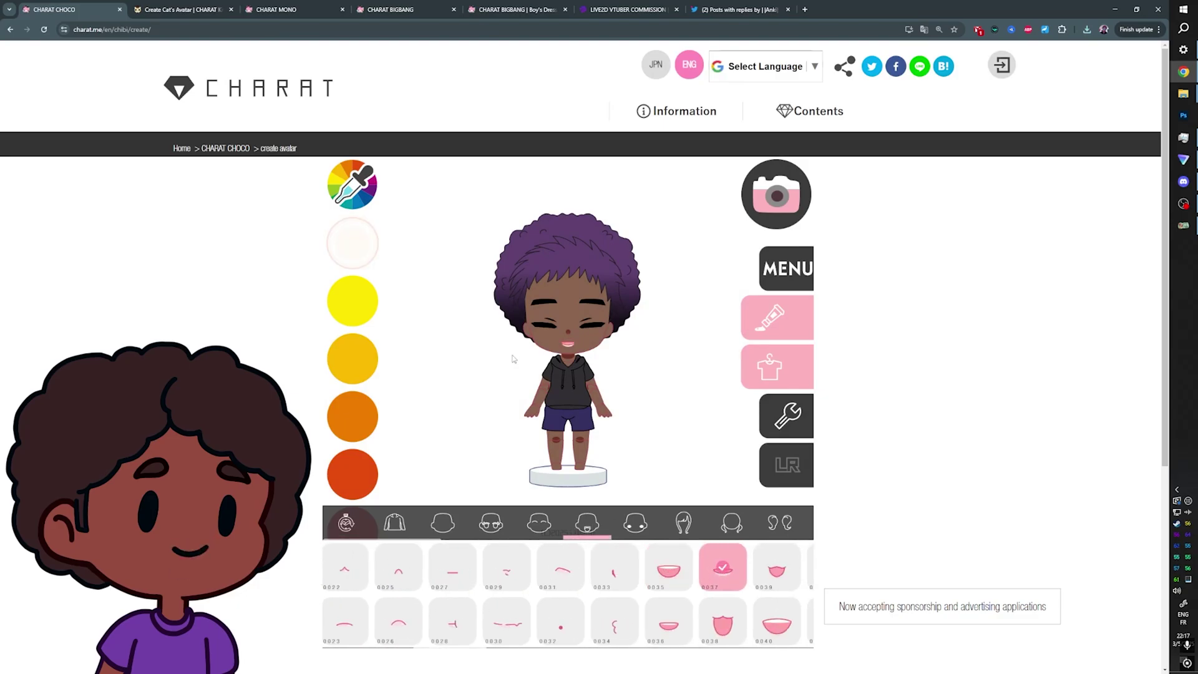
left_click(808, 204)
left_click(645, 565)
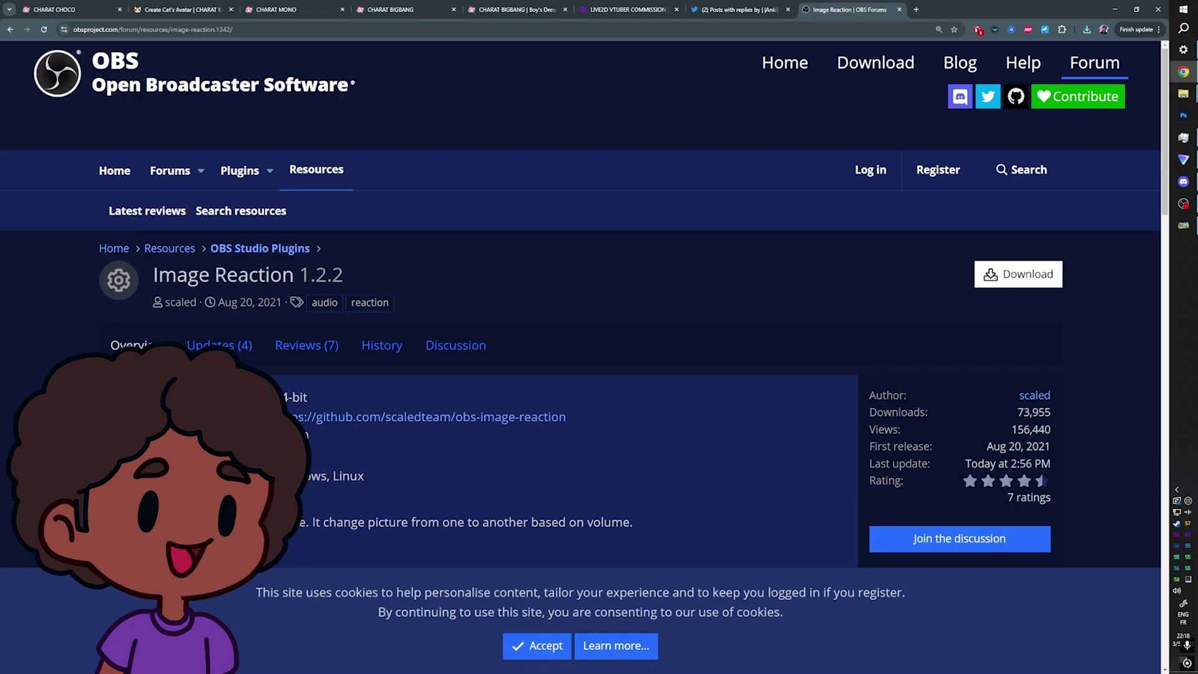
Read the Image Reaction plugin's installation notes and add a new Image Reaction source to Scene 2 in OBS.
scroll(584, 296, "down", 1)
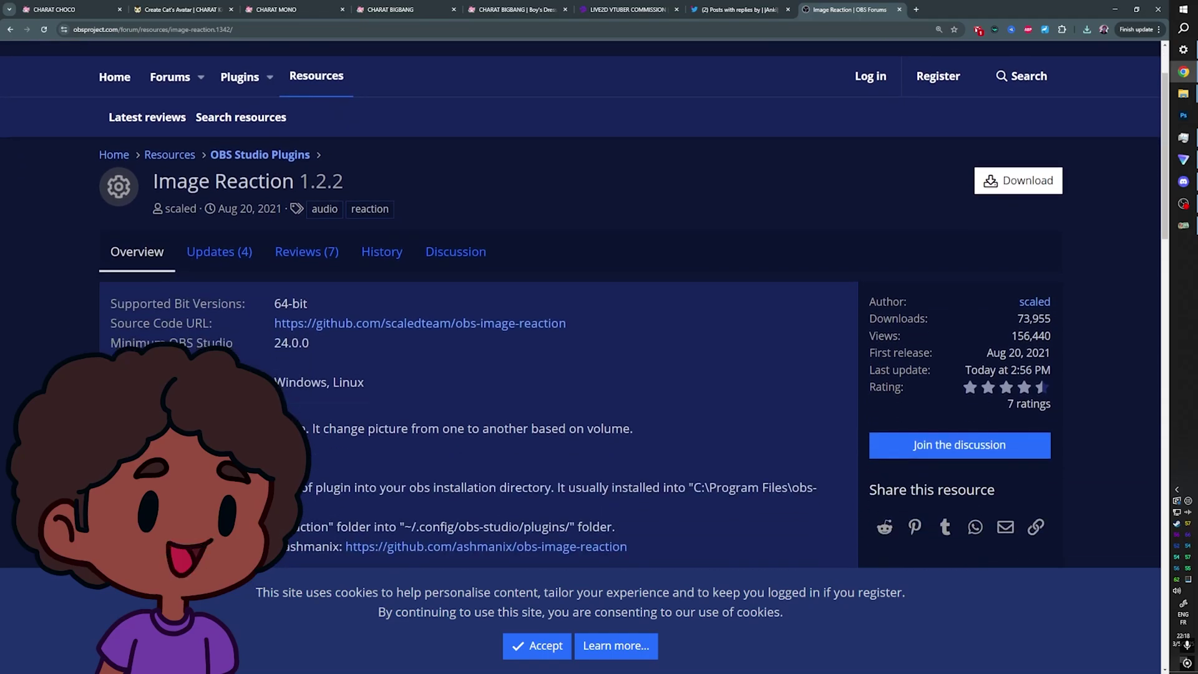
scroll(584, 296, "down", 3)
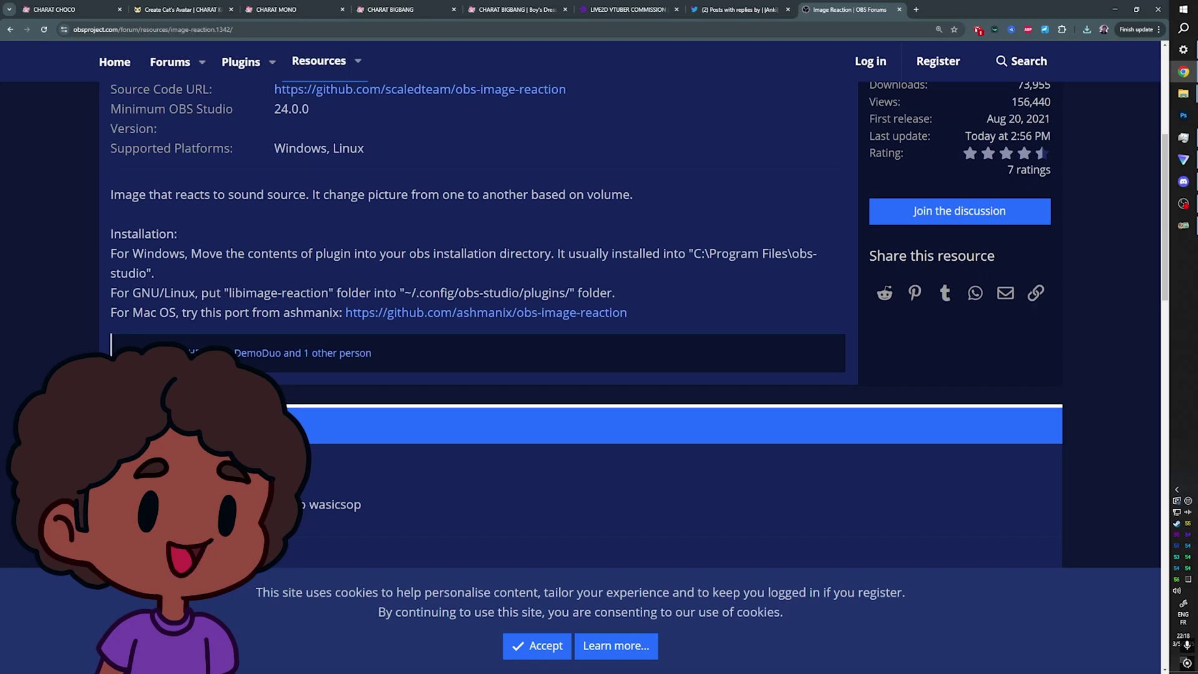
key("alt+Tab")
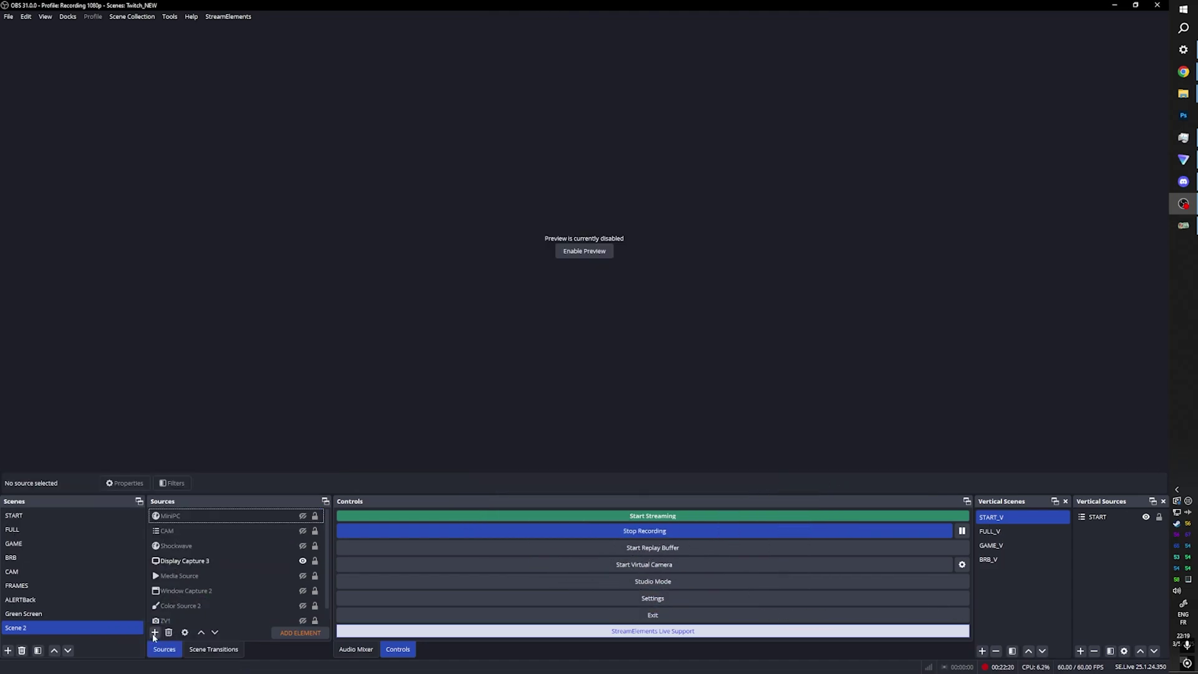
left_click(154, 634)
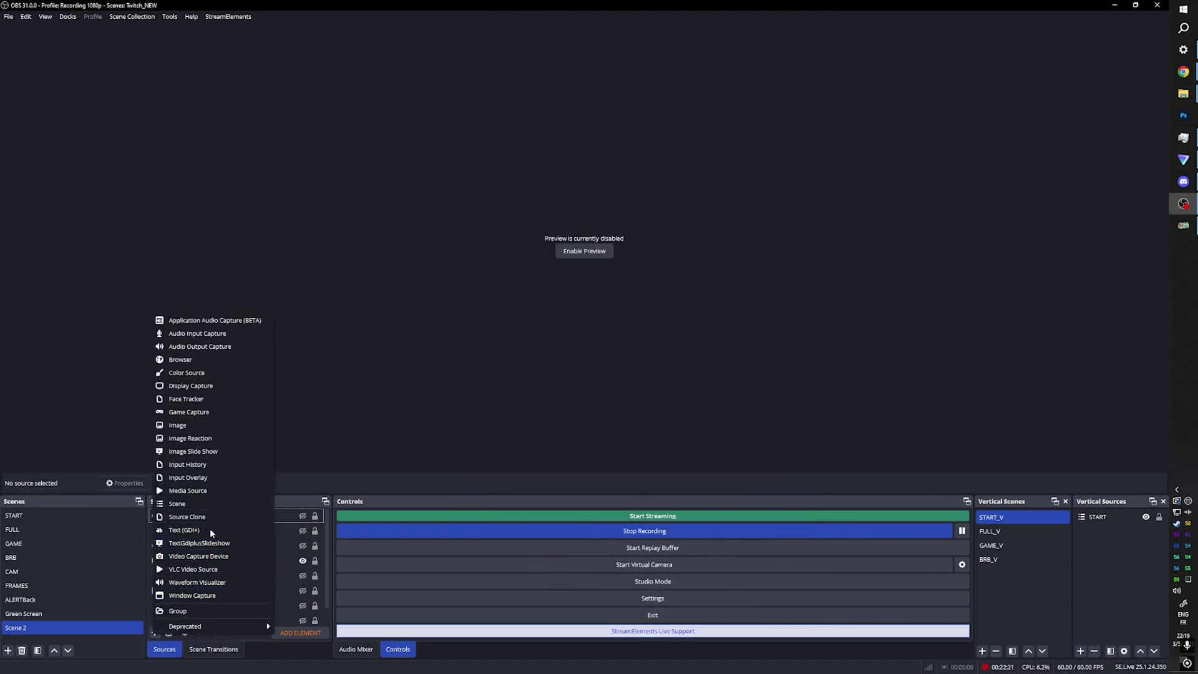
left_click(196, 439)
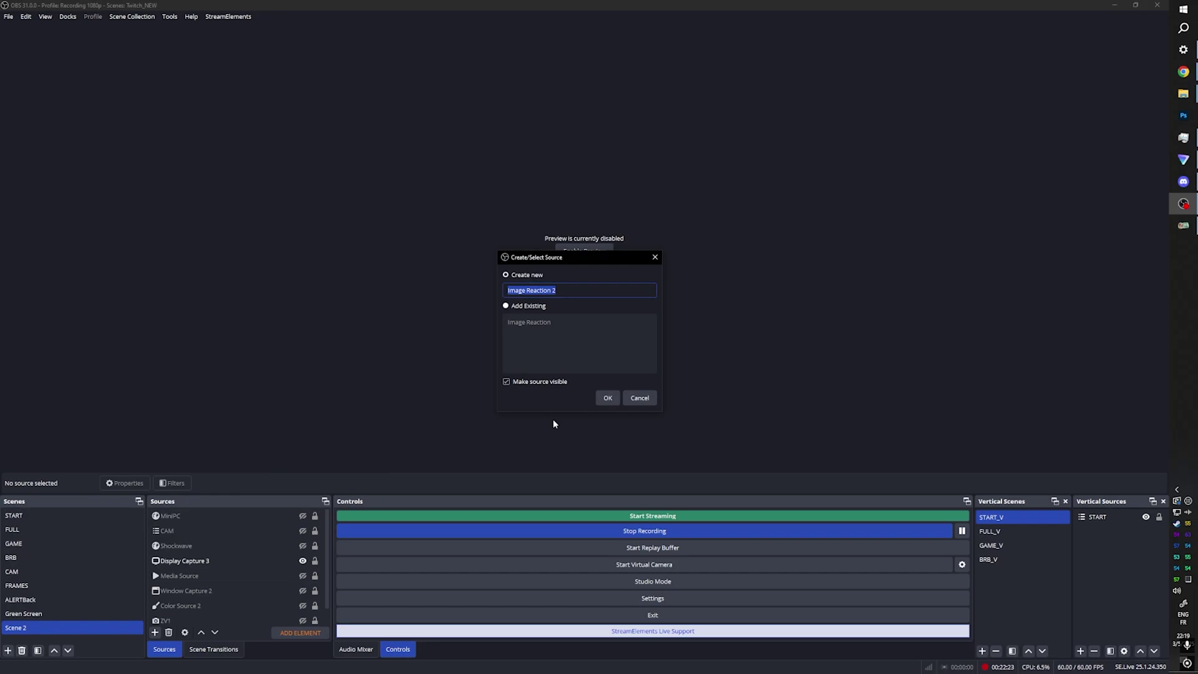
left_click(605, 398)
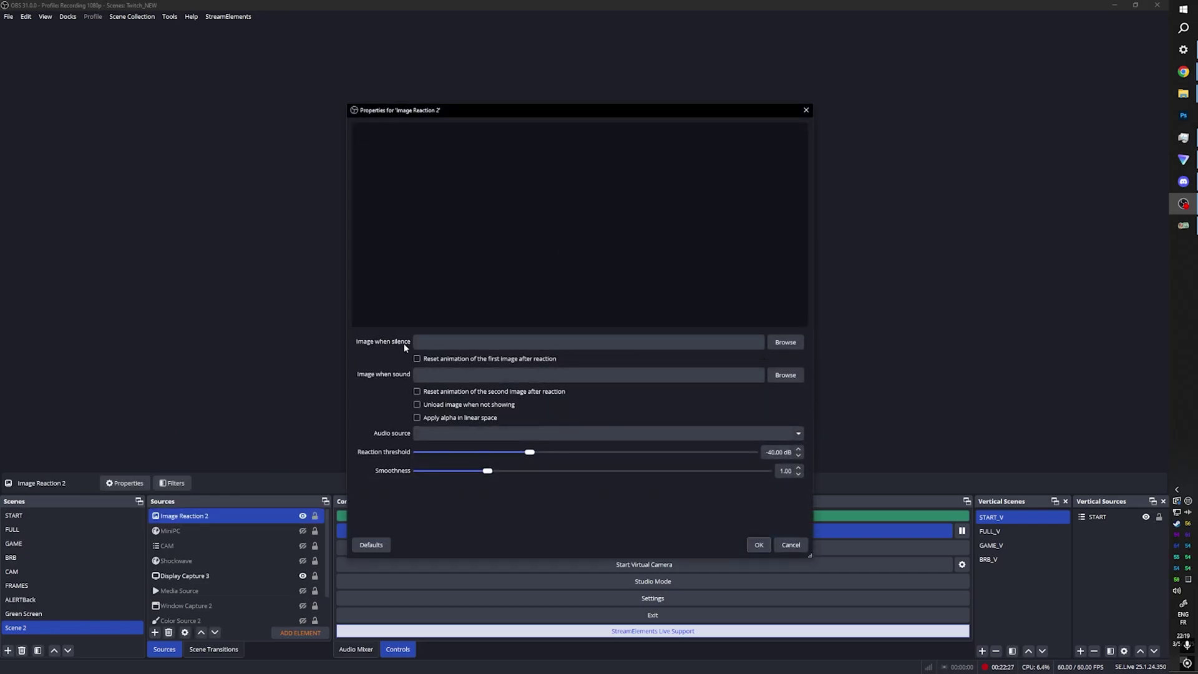
Set the source's silence image to 1_MC_EO.png, its sound image to 1_MO_EO.png and its audio source to Mic/Aux.
left_click(790, 342)
left_click(503, 196)
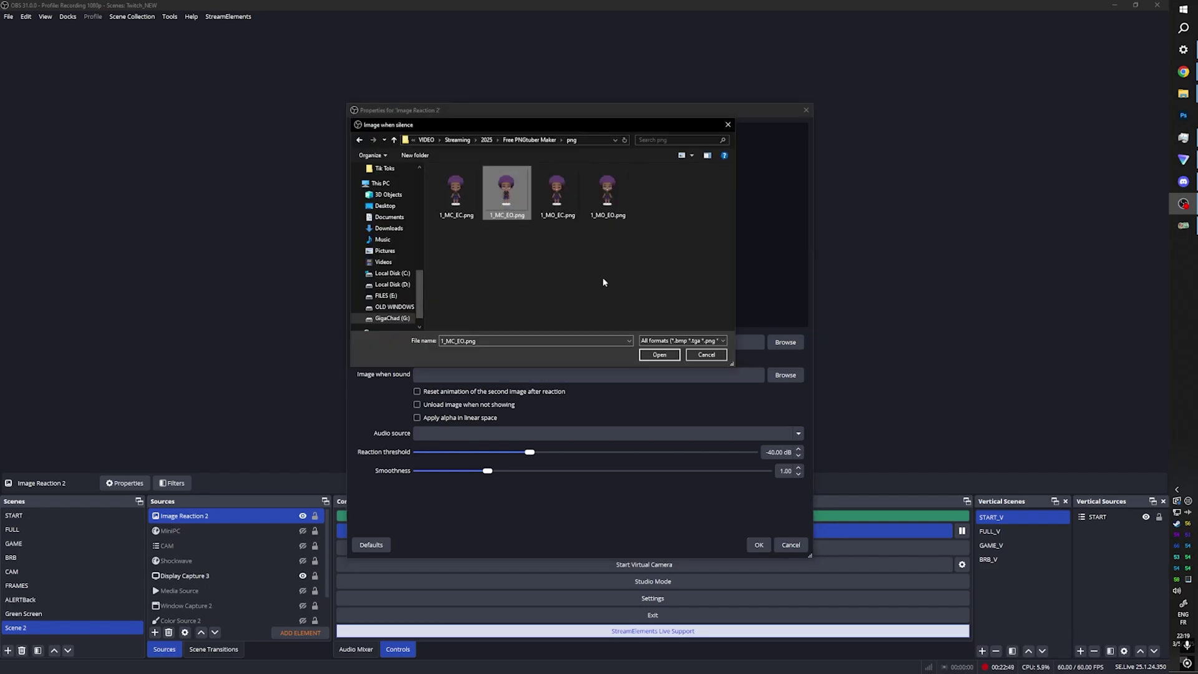
left_click(659, 354)
left_click(785, 375)
left_click(607, 193)
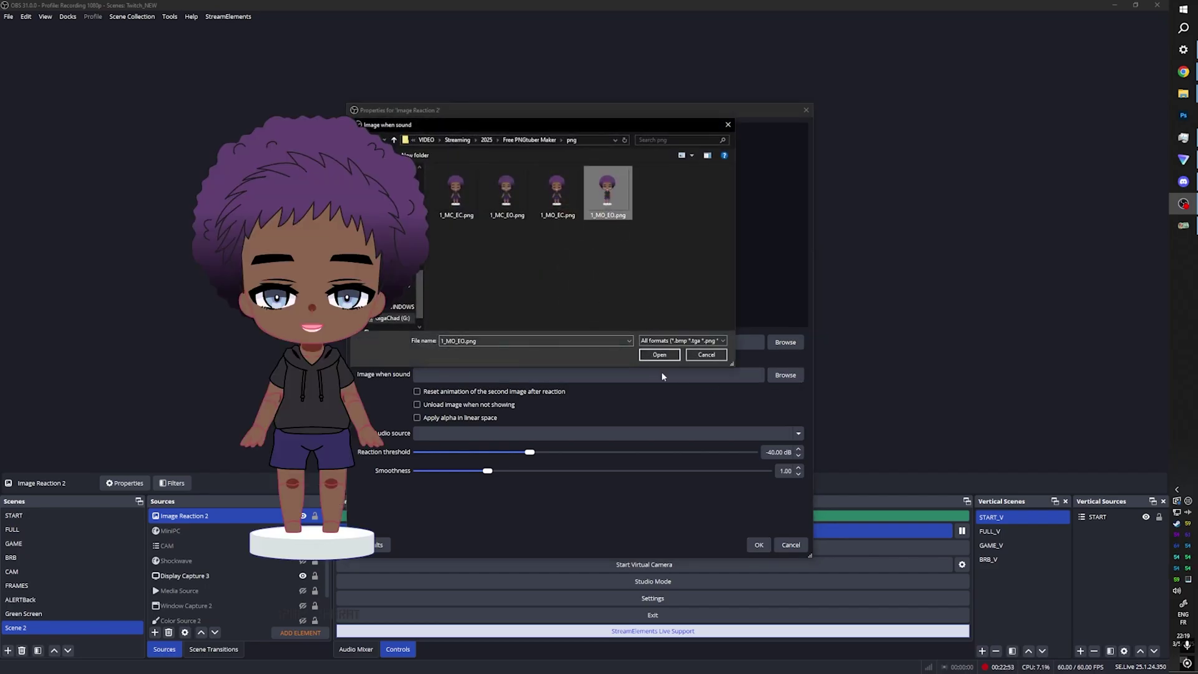
left_click(658, 354)
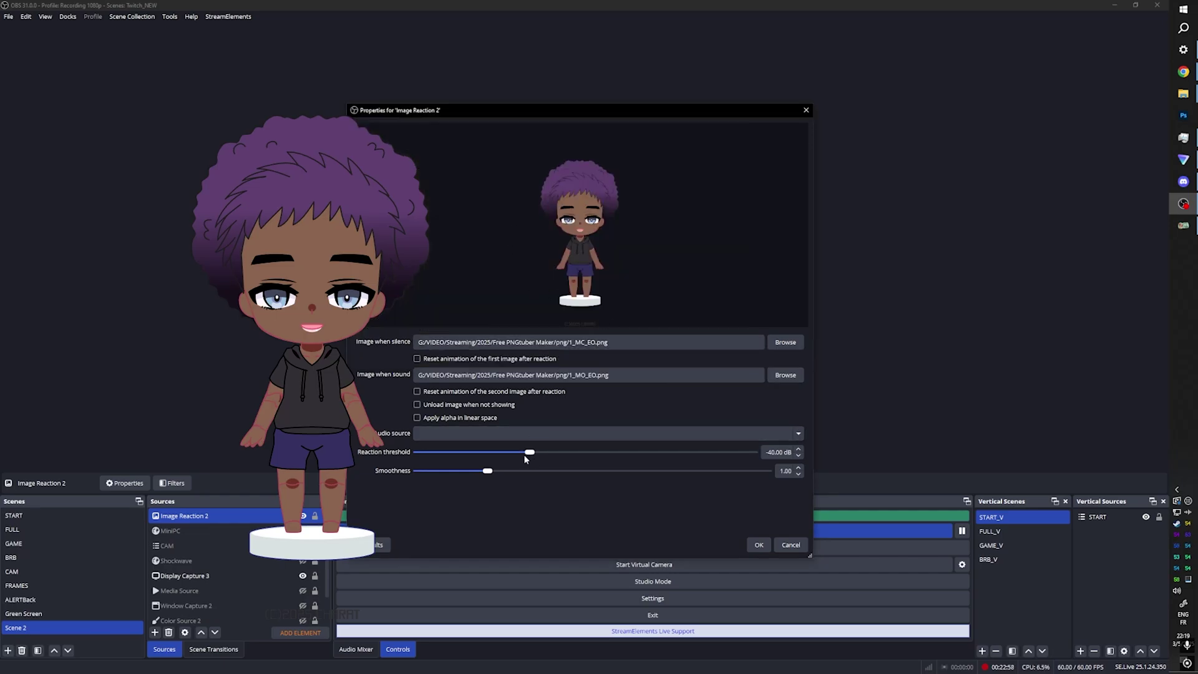
left_click(795, 440)
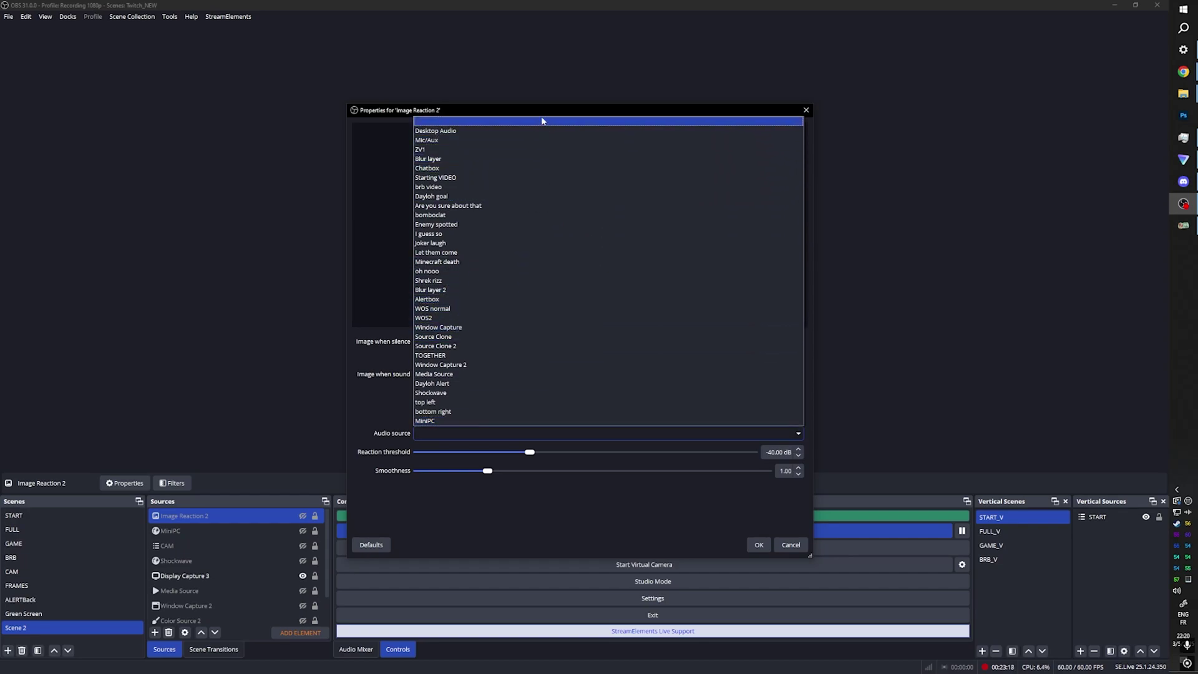
left_click(522, 141)
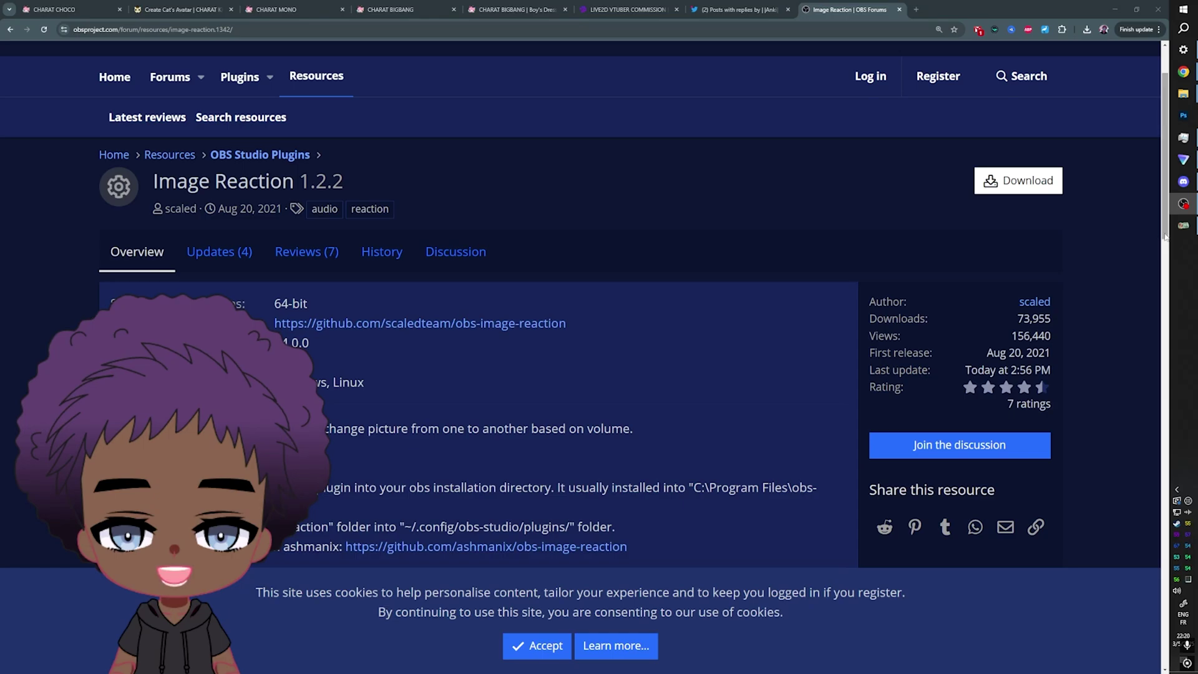
Switch to veadotube mini and replace the closed mouth image with 1_MC_EO.png.
left_click(1183, 226)
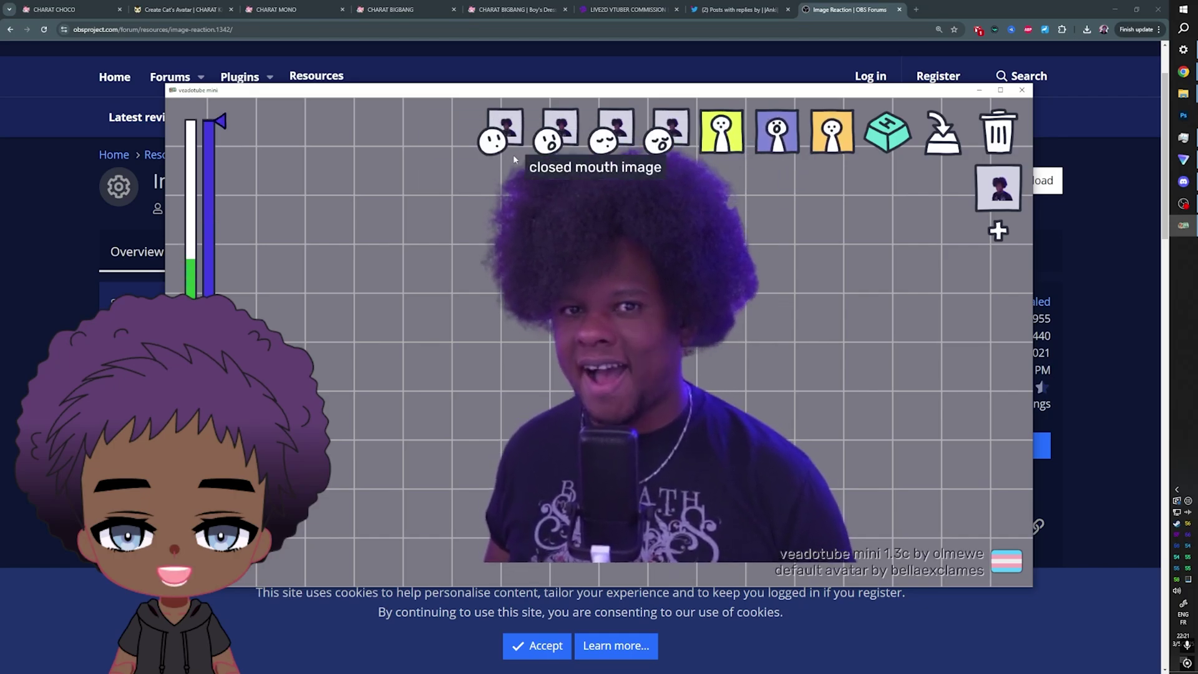
left_click(503, 120)
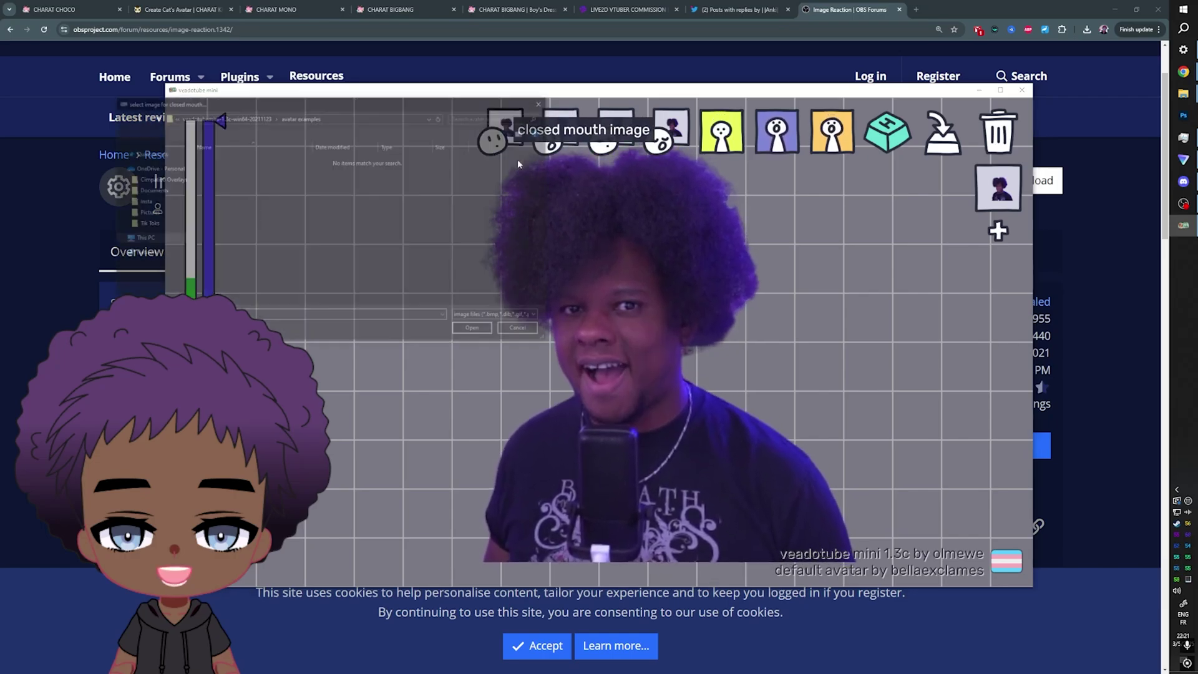
left_click(274, 183)
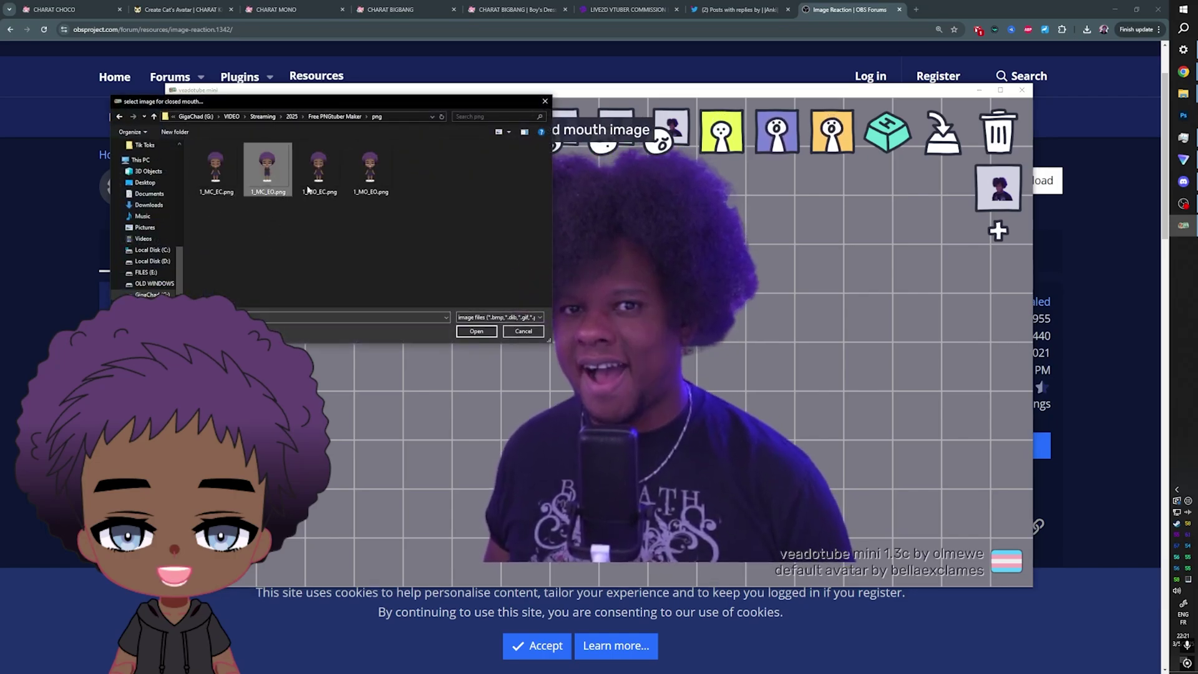
left_click(490, 334)
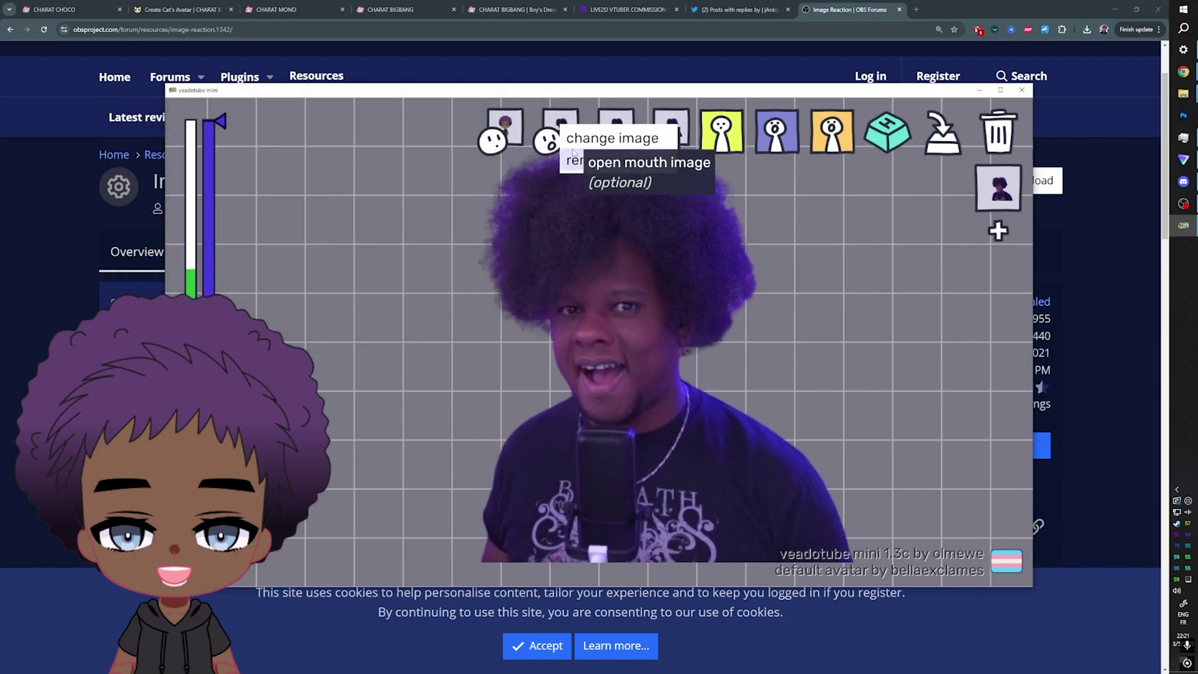
Replace the open mouth image with 1_MO_EO.png and the blinking images with 1_MC_EC.png and 1_MO_EC.png.
left_click(616, 124)
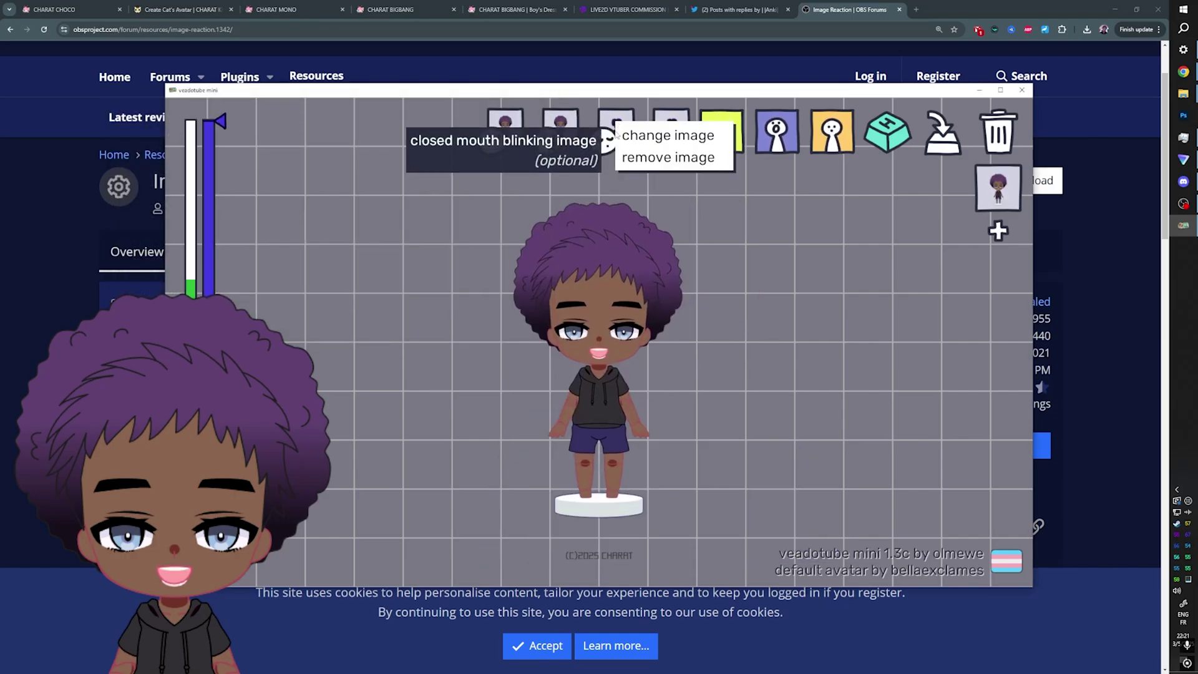
left_click(637, 136)
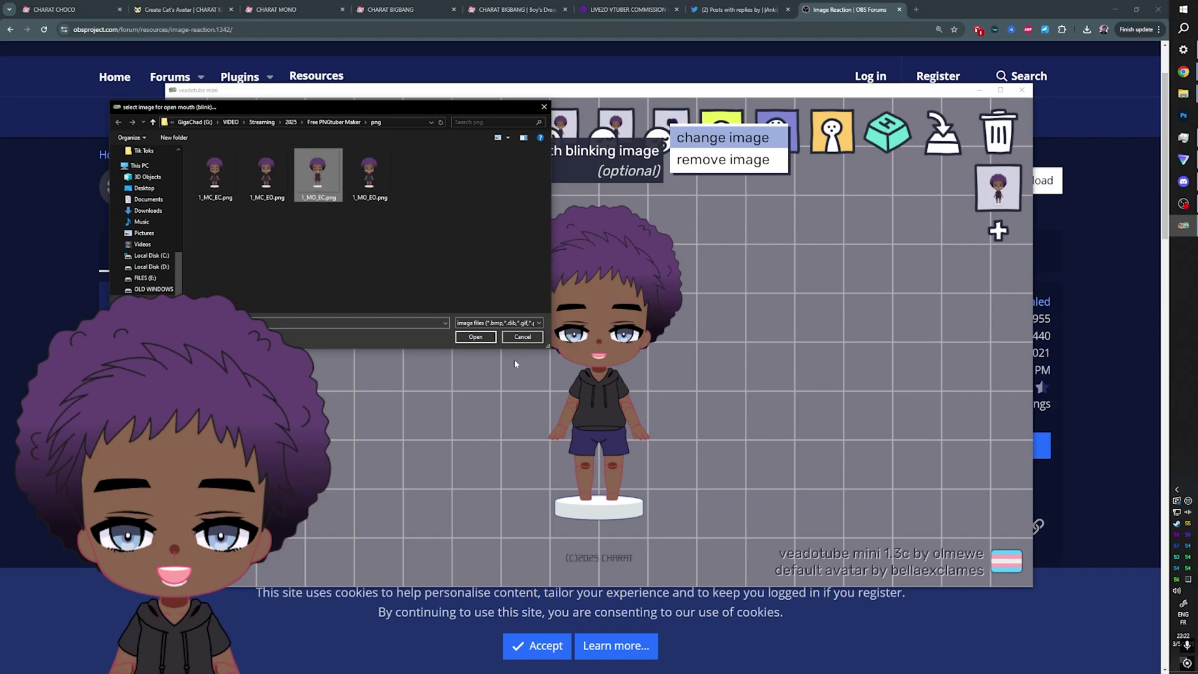
left_click(475, 337)
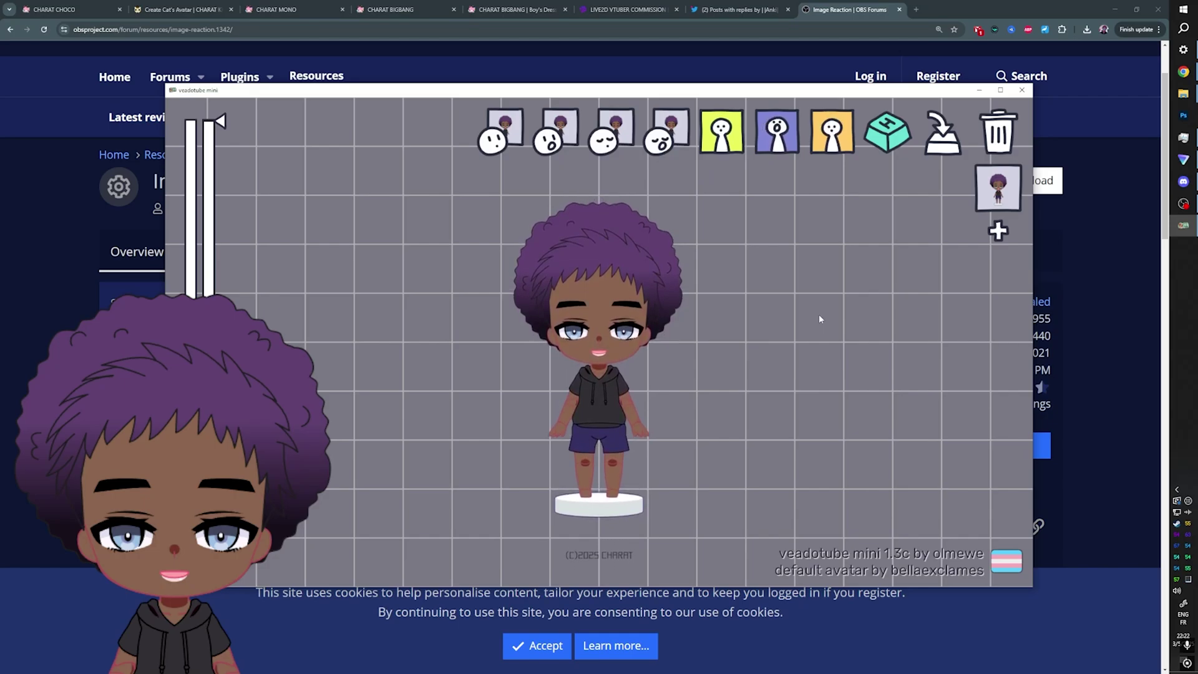
Set the open mouth motion to bouncy and cycle the closed mouth motion through excited and nervous.
left_click(771, 145)
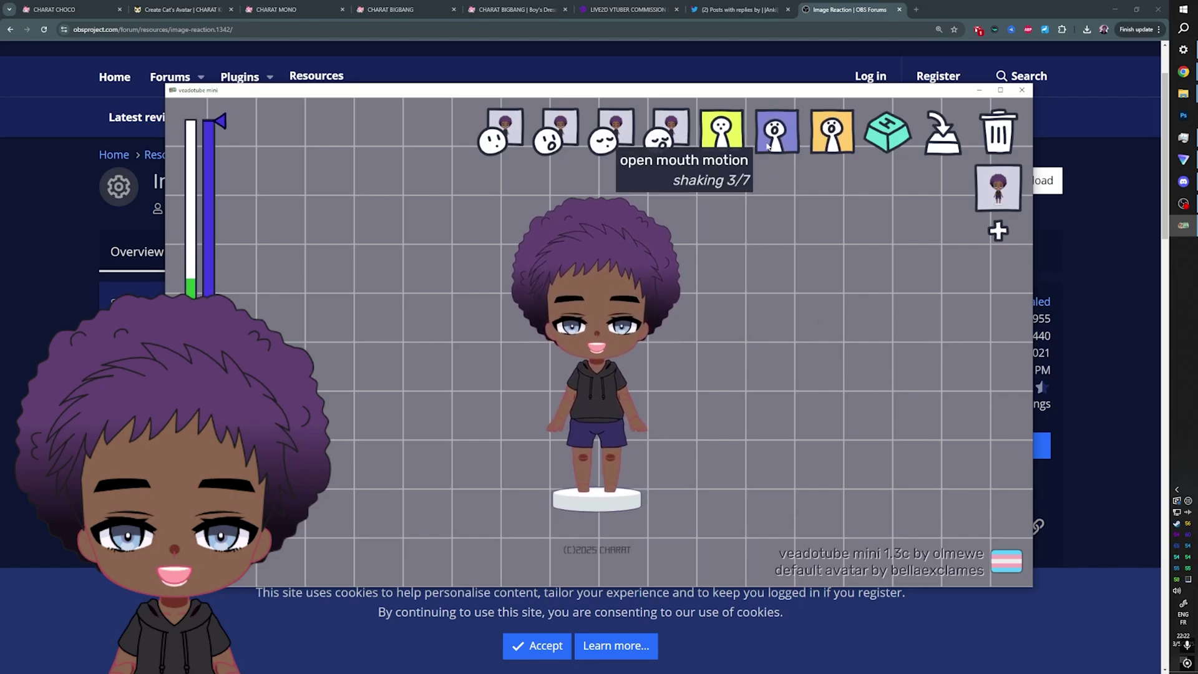
left_click(768, 150)
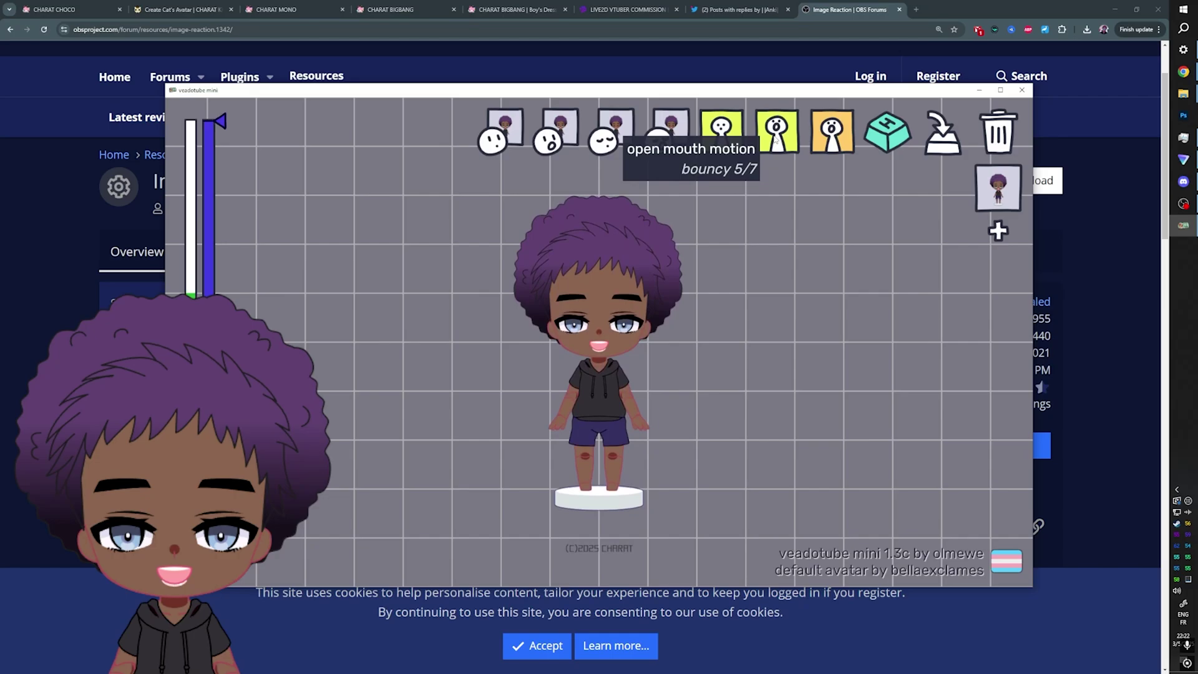
left_click(719, 143)
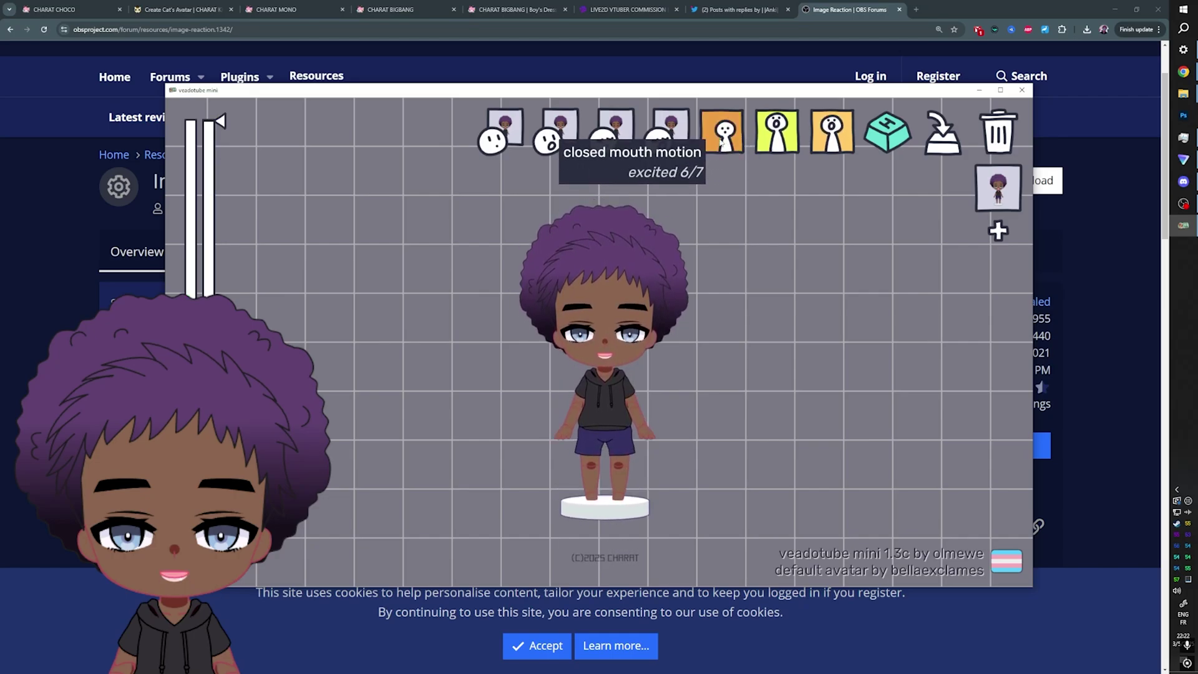
left_click(720, 142)
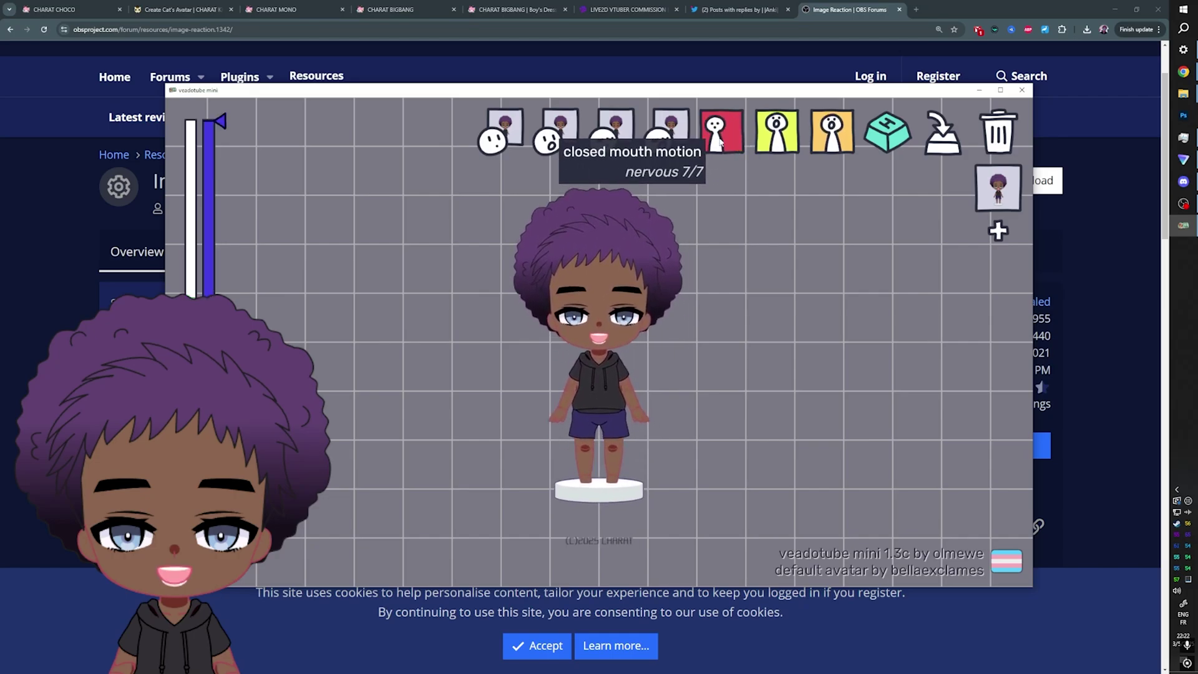
left_click(720, 142)
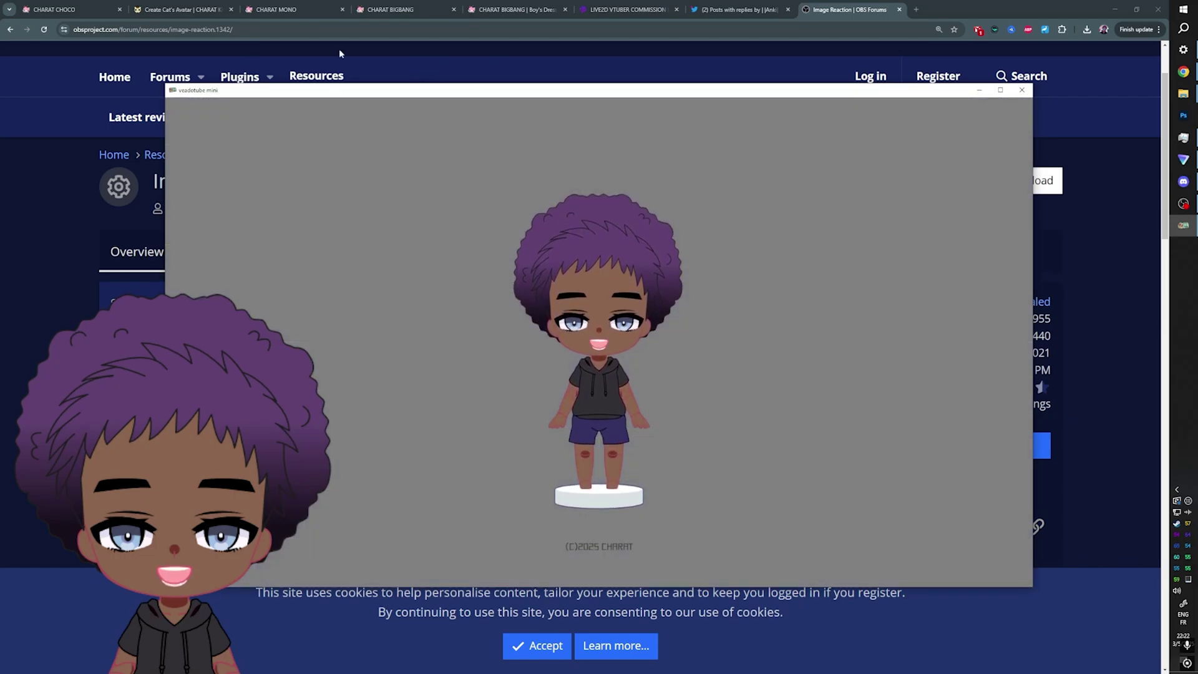
Switch to the NekoMaker cat avatar creator, try several ear styles and give the cat large upright ears with pink insides.
left_click(169, 10)
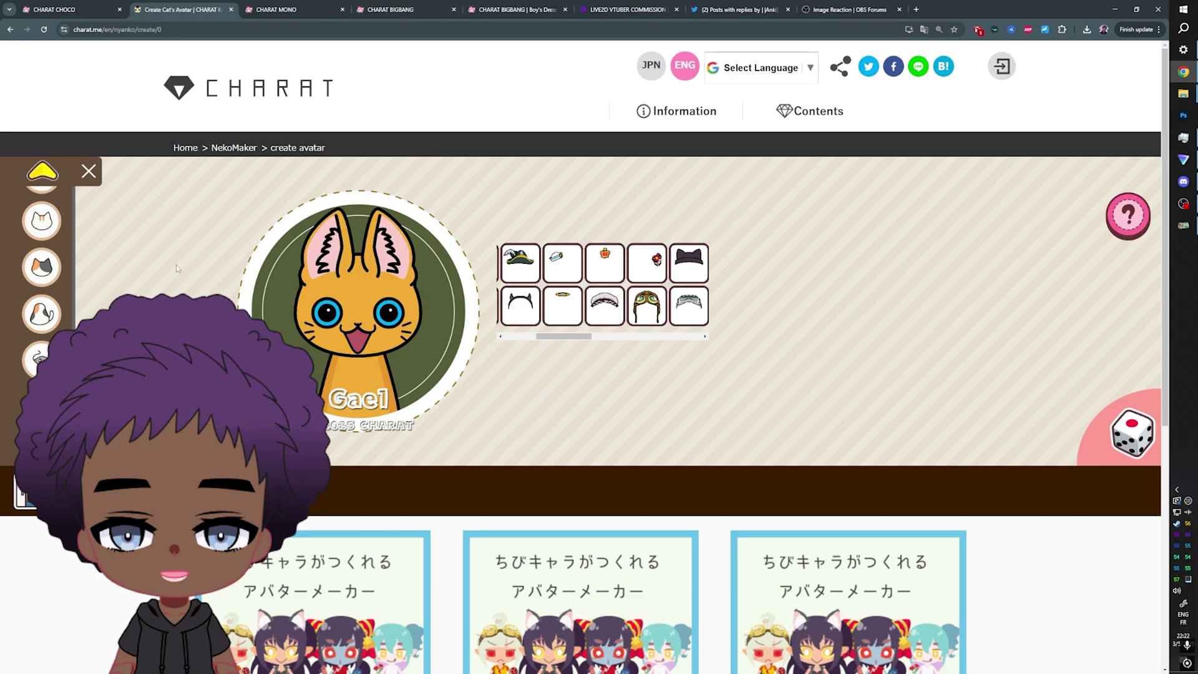
scroll(176, 265, "down", 1)
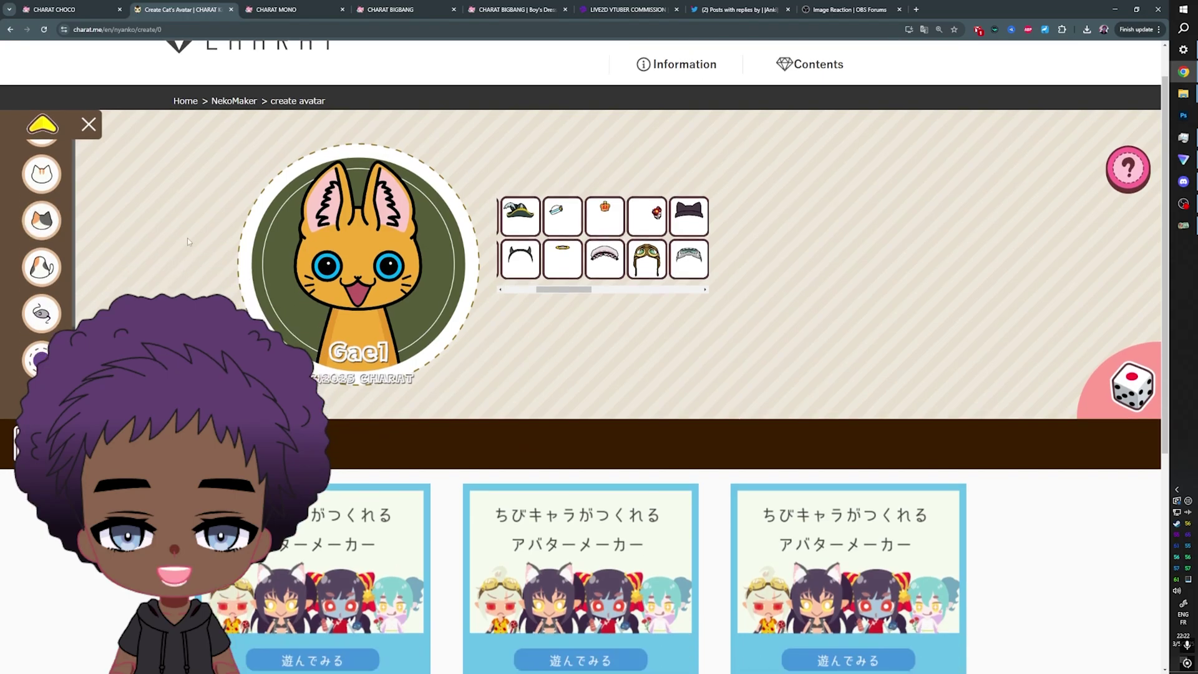
scroll(187, 241, "down", 2)
scroll(212, 206, "up", 2)
scroll(206, 203, "down", 1)
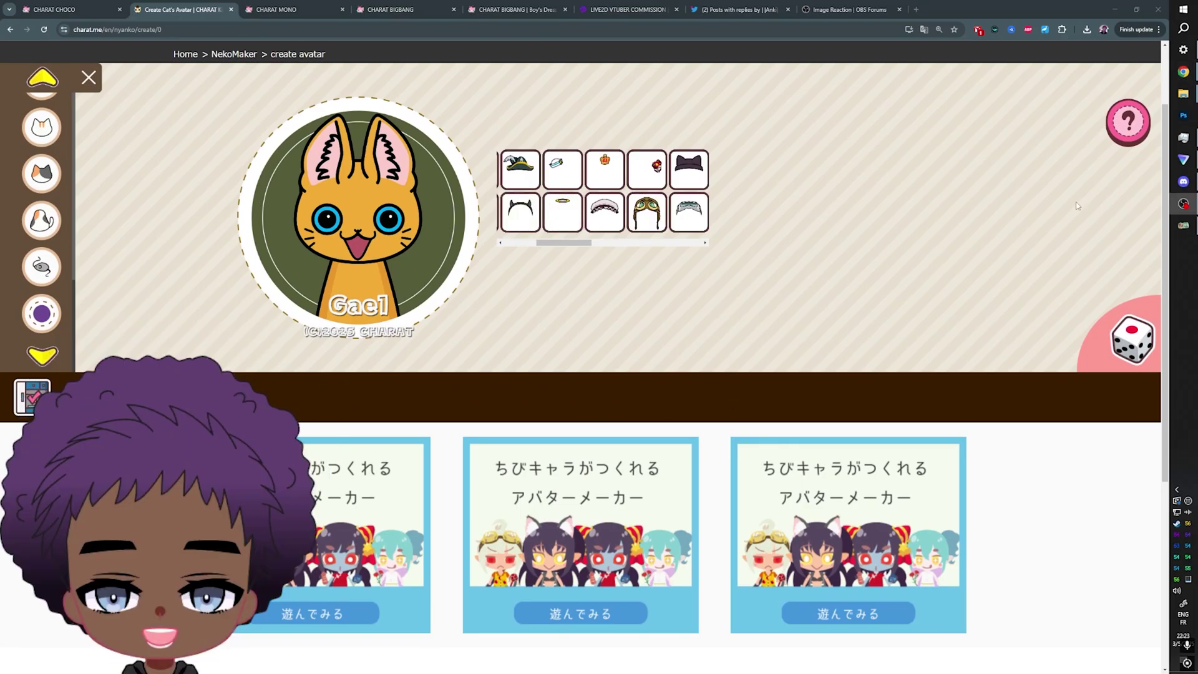
scroll(201, 179, "up", 2)
left_click(42, 206)
left_click(647, 304)
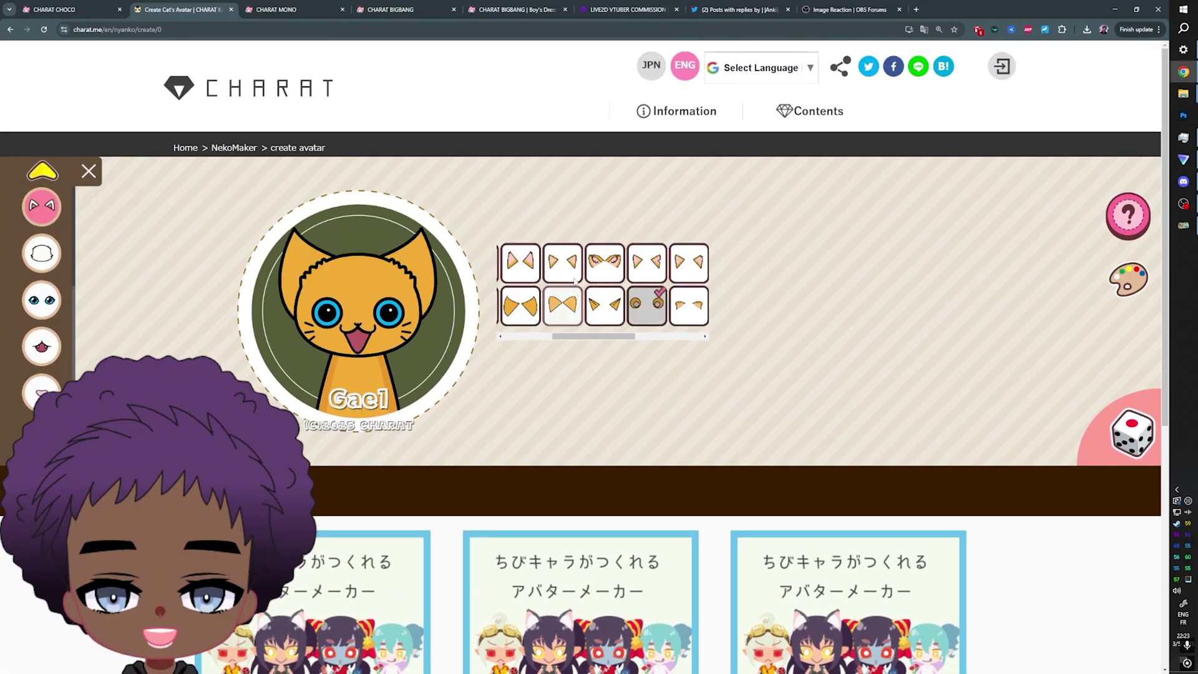
scroll(586, 298, "down", 2)
left_click(646, 305)
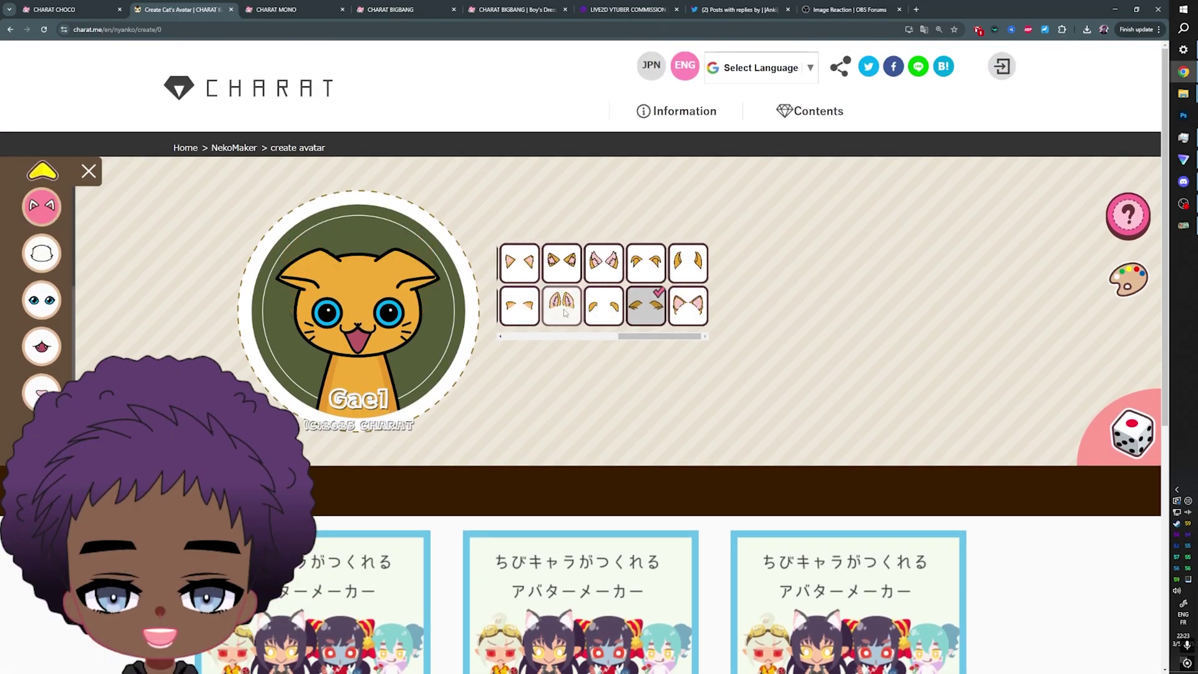
left_click(686, 304)
Compare the cat's head shapes and set the head to the plain rounded shape.
left_click(42, 253)
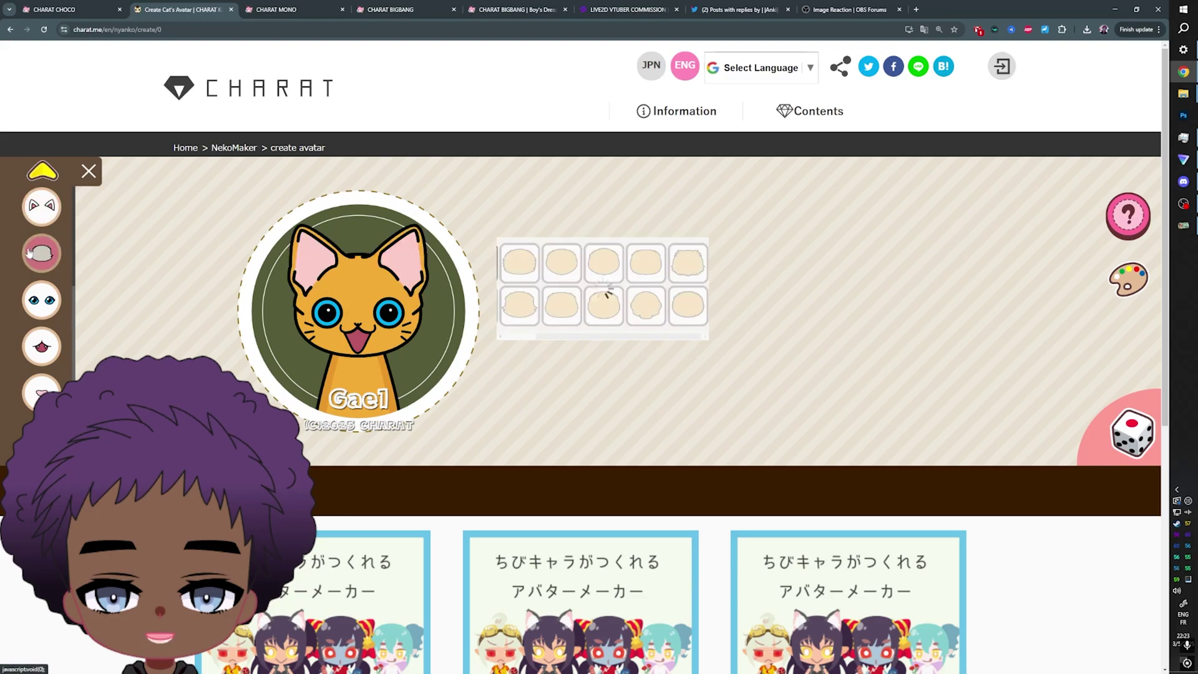
left_click(693, 310)
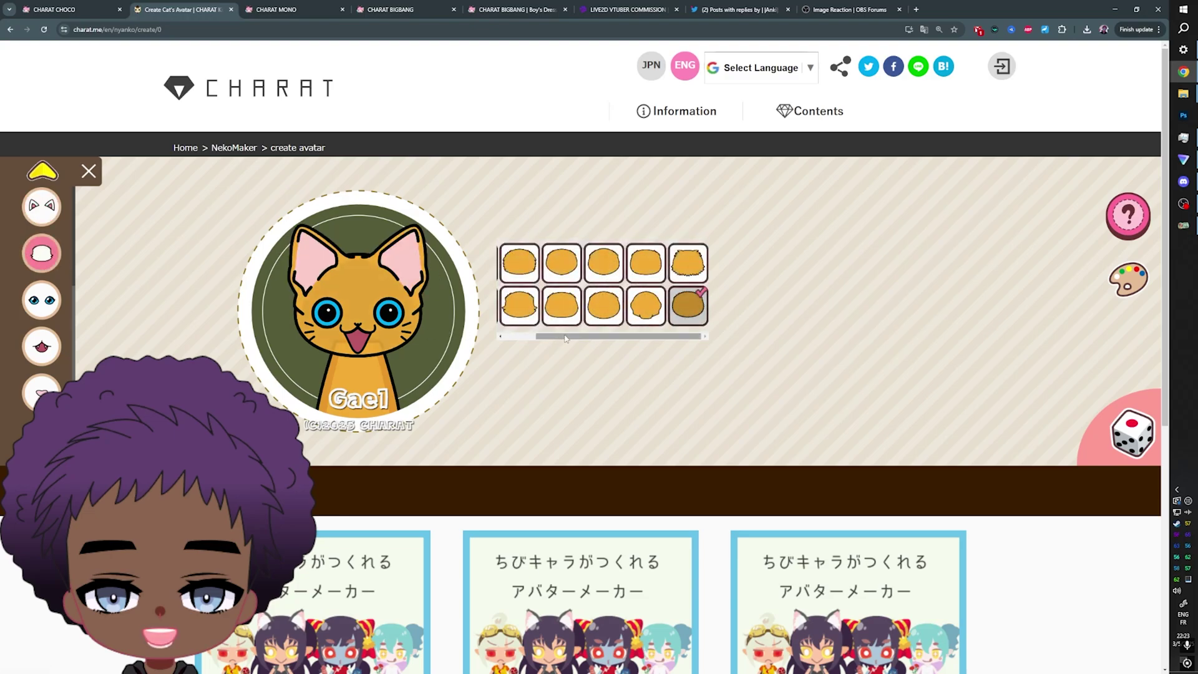
left_click(646, 306)
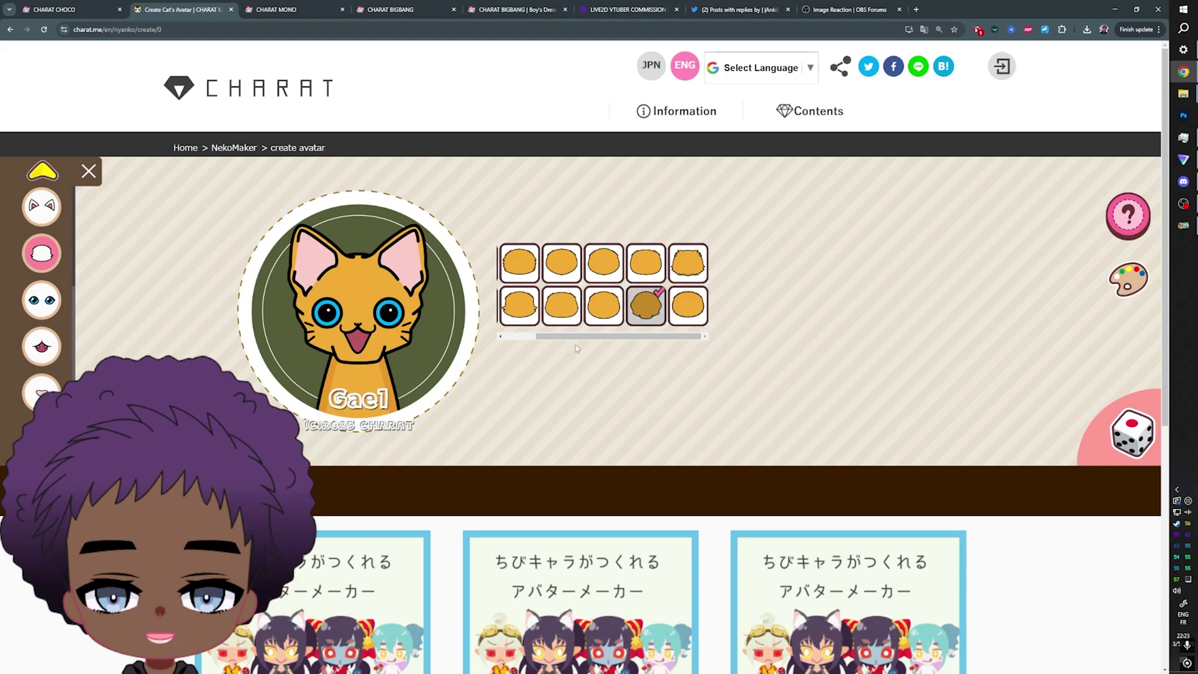
left_click(692, 306)
Try several eye styles on the cat, including closed eyes, and choose the half-lidded blue eyes with large pupils.
scroll(601, 284, "right", 5)
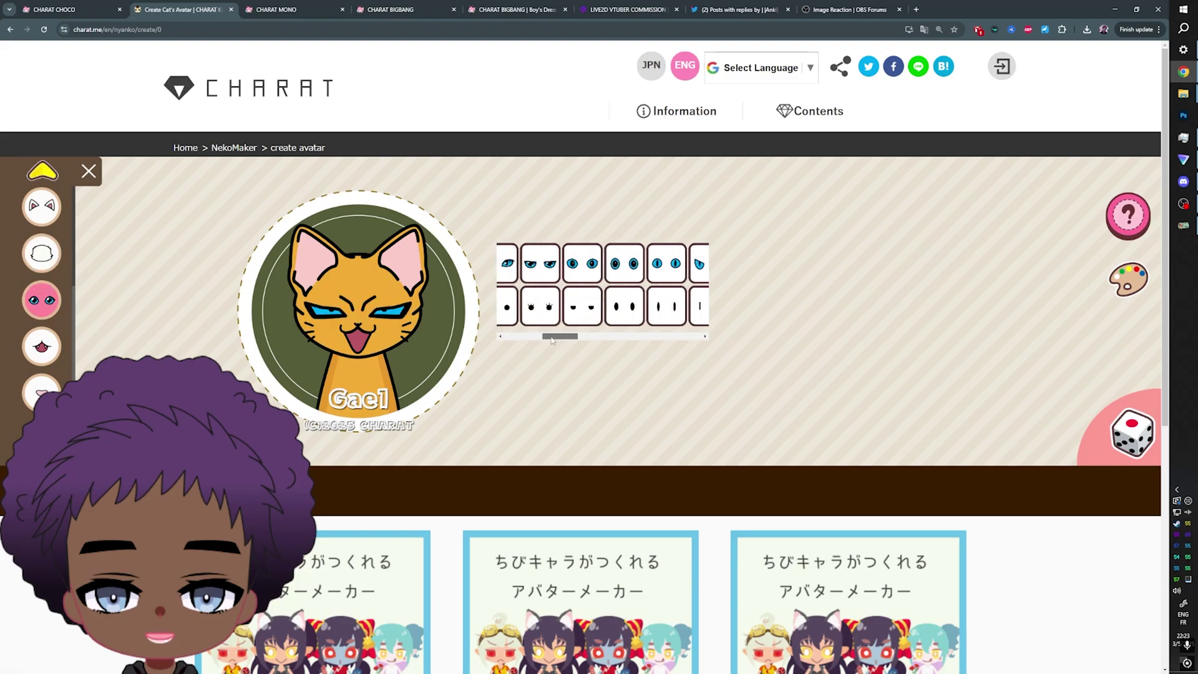
left_click(654, 306)
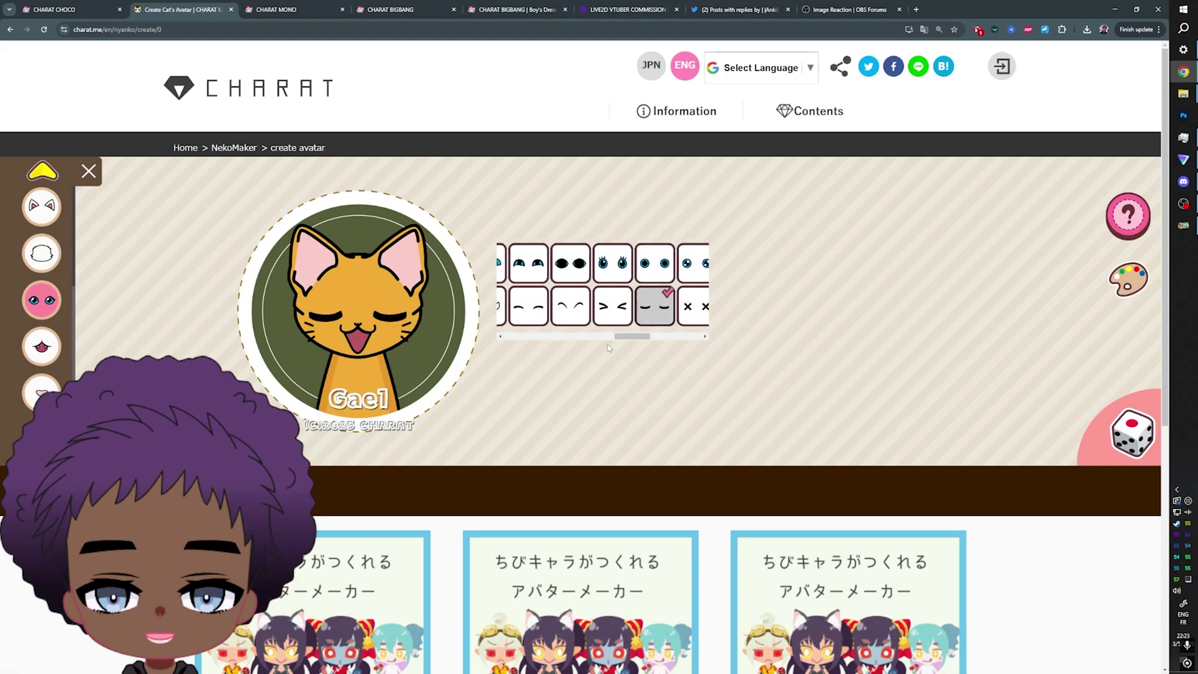
left_click(568, 272)
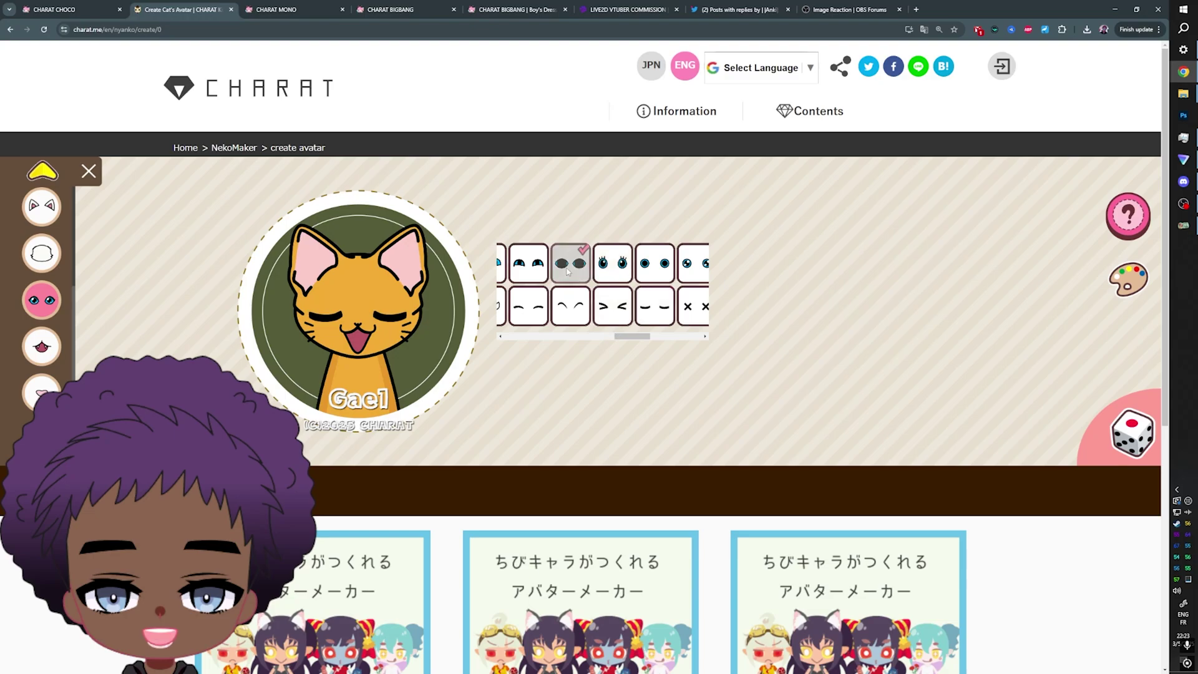
left_click(535, 273)
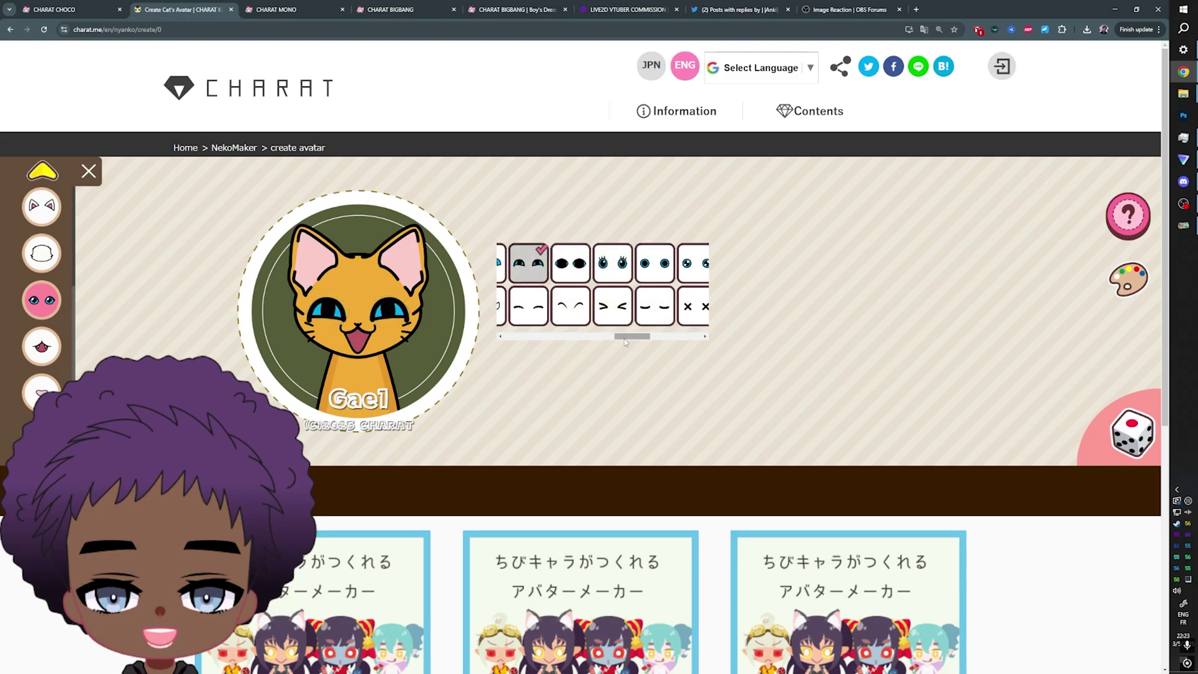
scroll(626, 342, "right", 6)
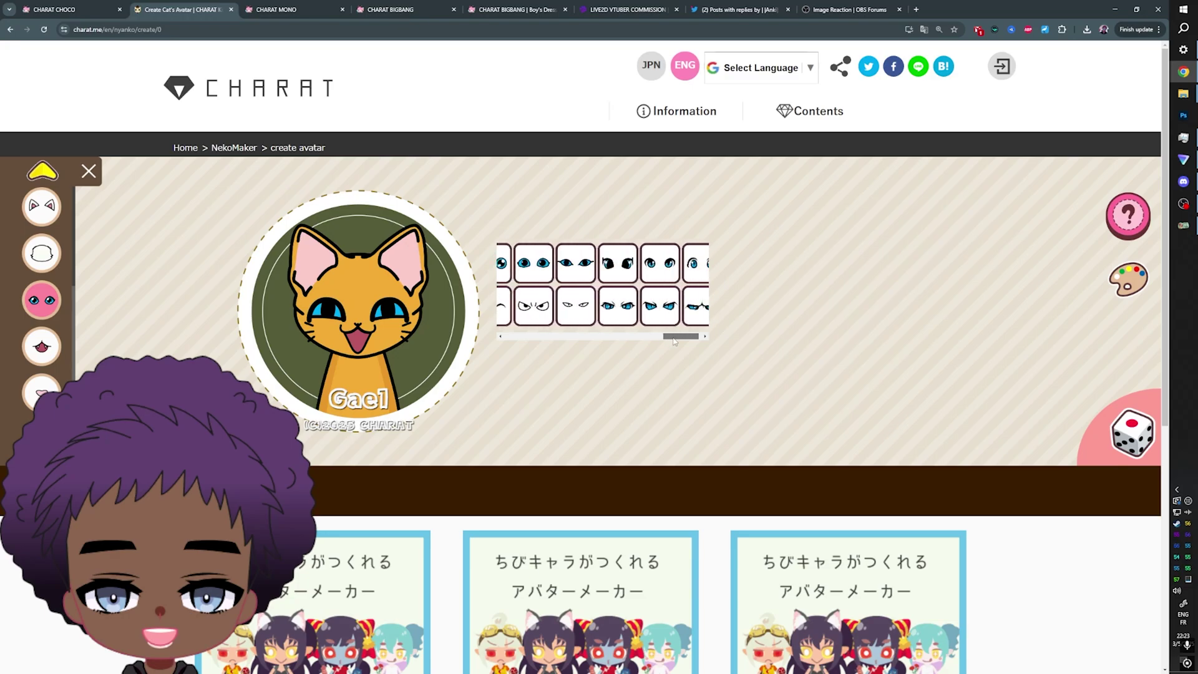
Give the cat a closed mouth with the tongue licking out and a wide pink nose.
left_click(642, 310)
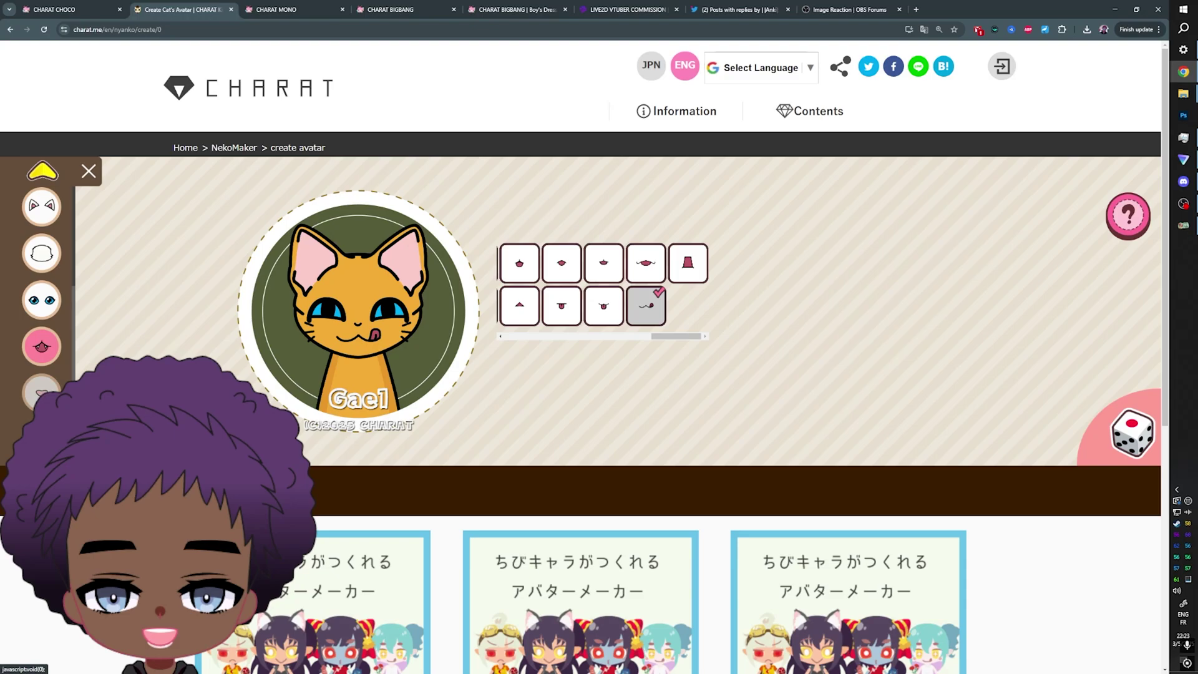
scroll(629, 256, "right", 2)
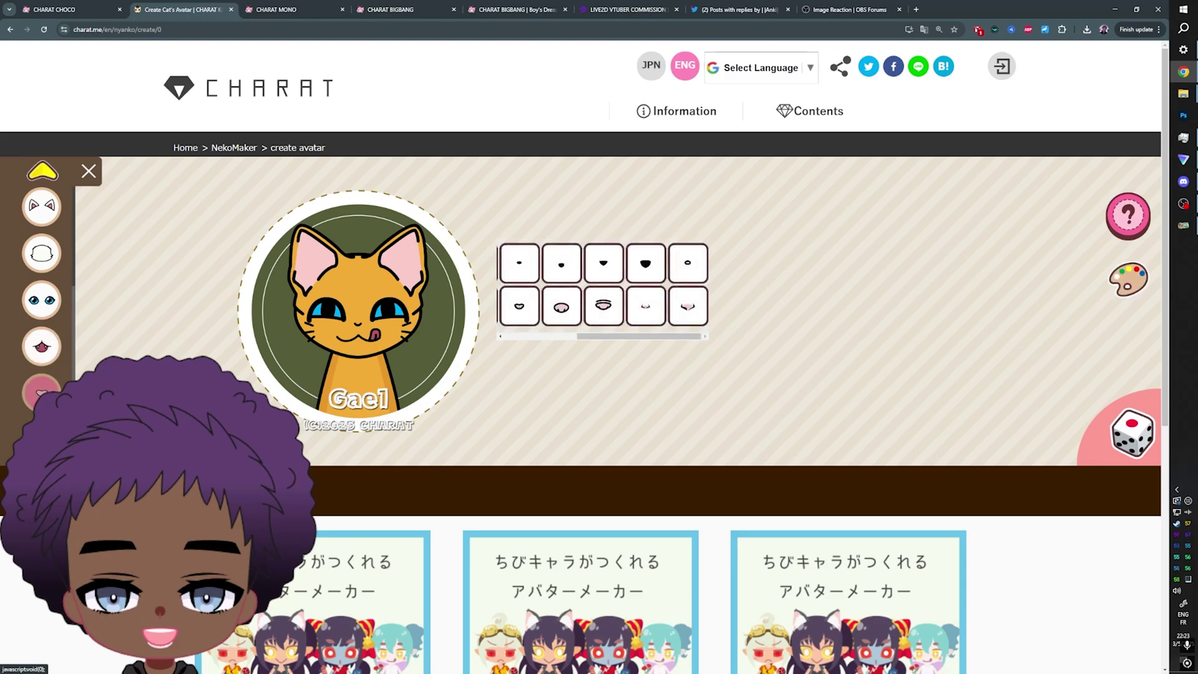
left_click(690, 309)
left_click(644, 273)
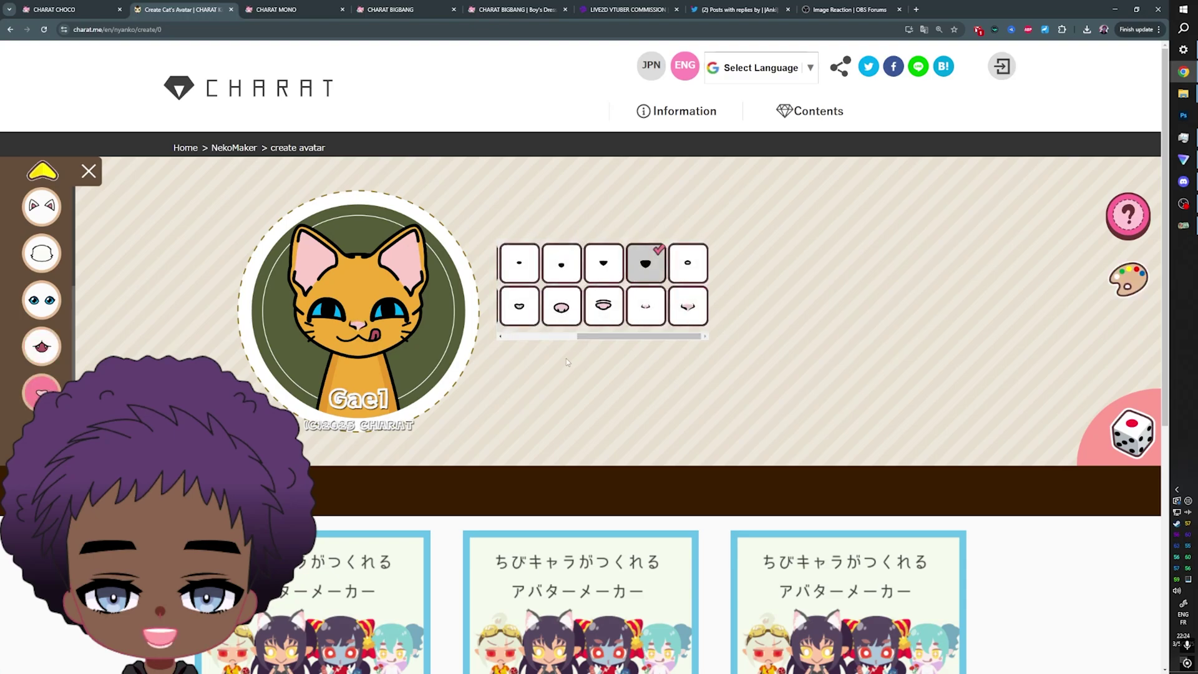
left_click_drag(642, 337, 507, 342)
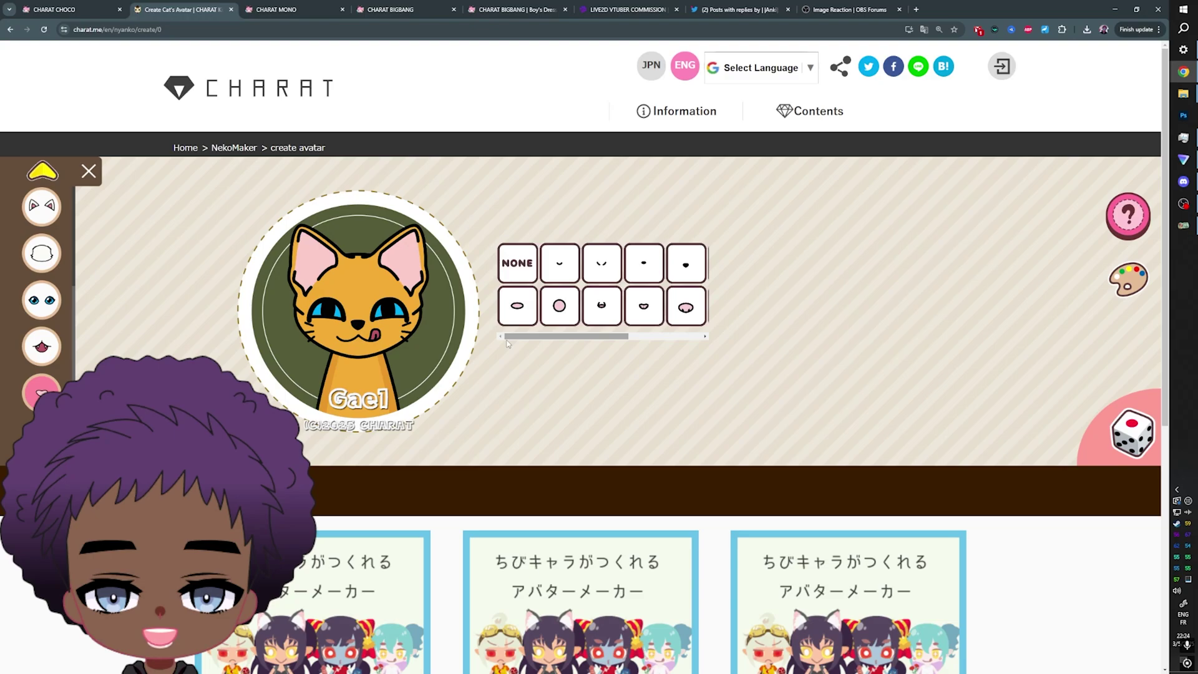
left_click(517, 264)
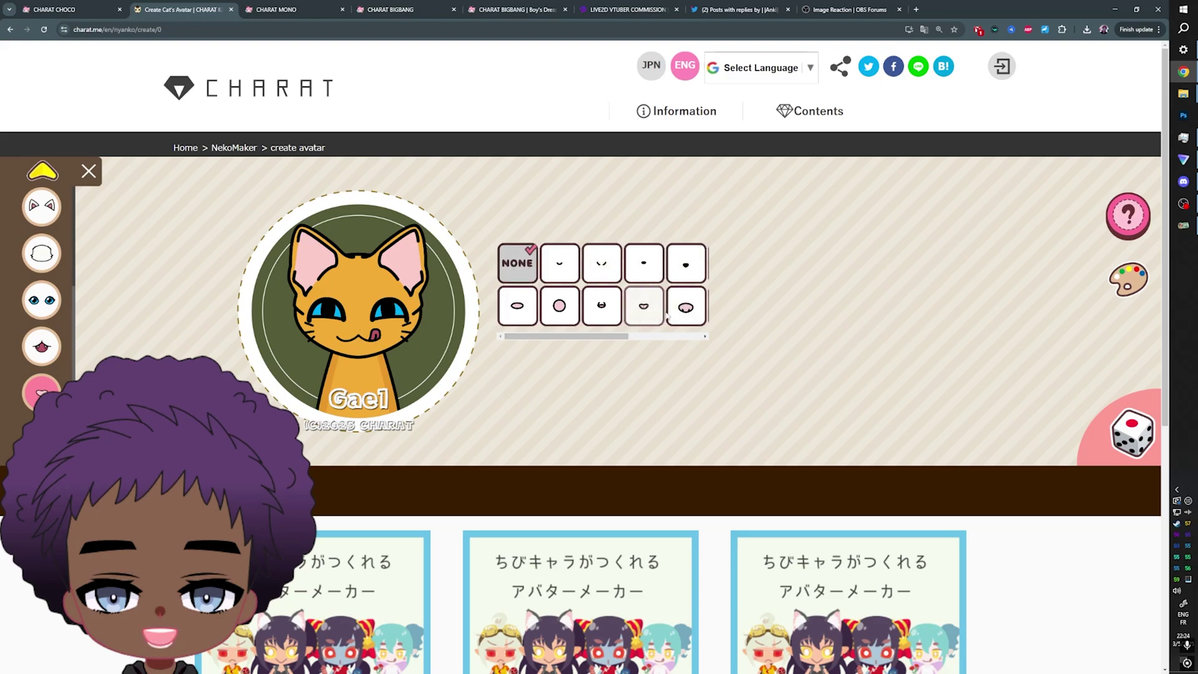
left_click(686, 306)
Change the cat's whiskers to a different style from the whisker options.
scroll(42, 299, "down", 3)
left_click(41, 300)
left_click_drag(602, 305, 540, 304)
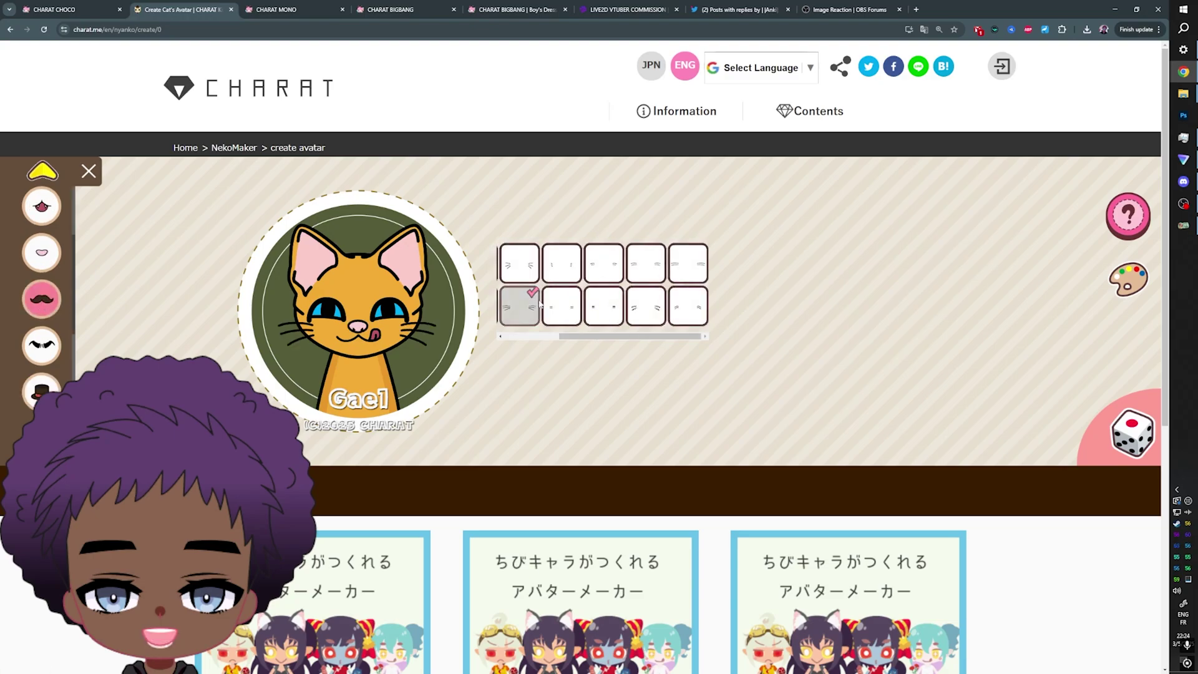
Add thick, angry black eyebrows and a small brown top hat to the cat.
left_click(41, 345)
left_click(560, 306)
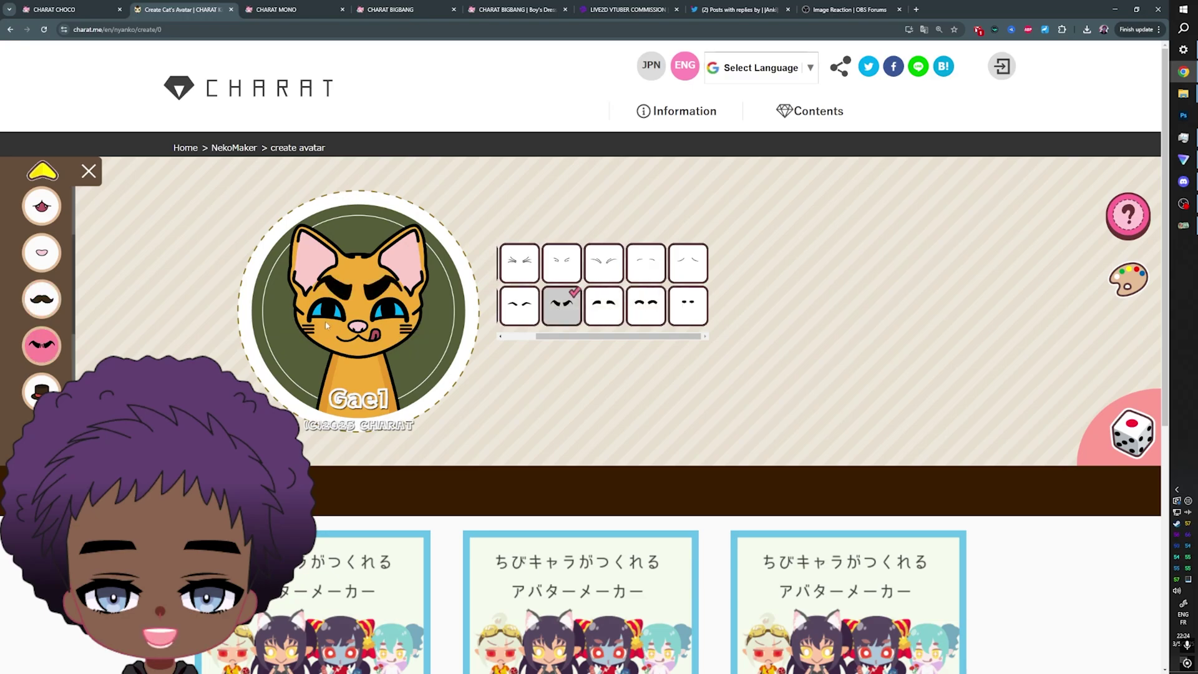
left_click(42, 391)
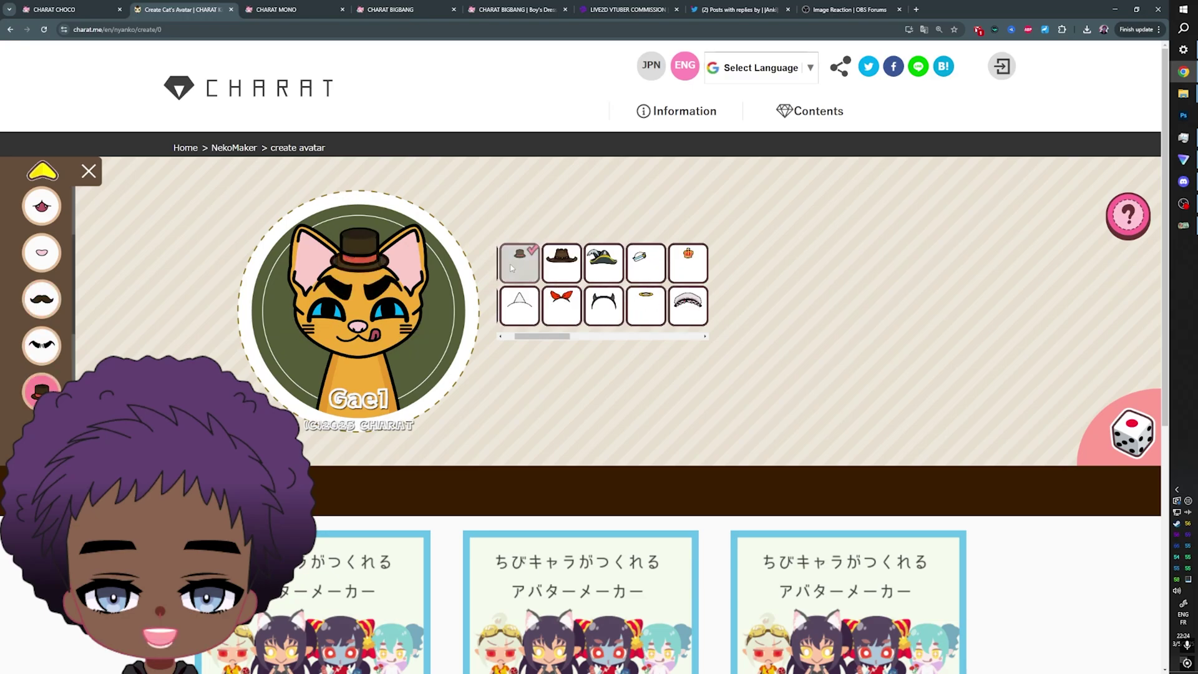
Try the two alternative body shapes on the cat and go back to the first, smooth one.
left_click(42, 437)
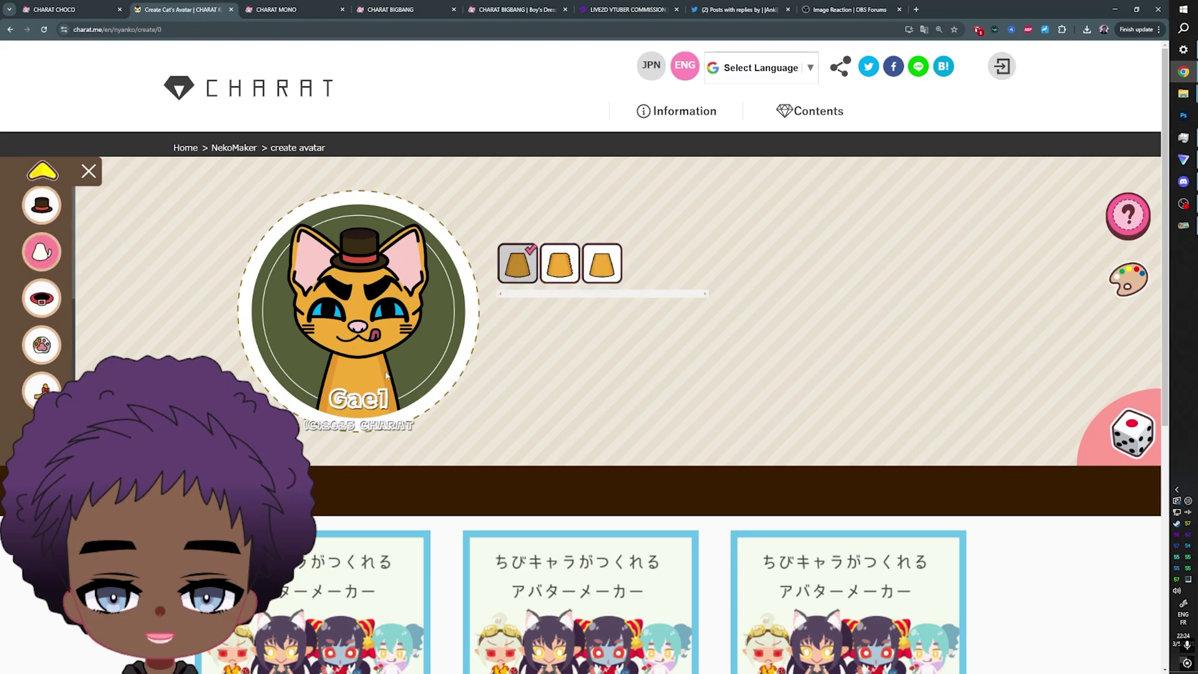
left_click(561, 272)
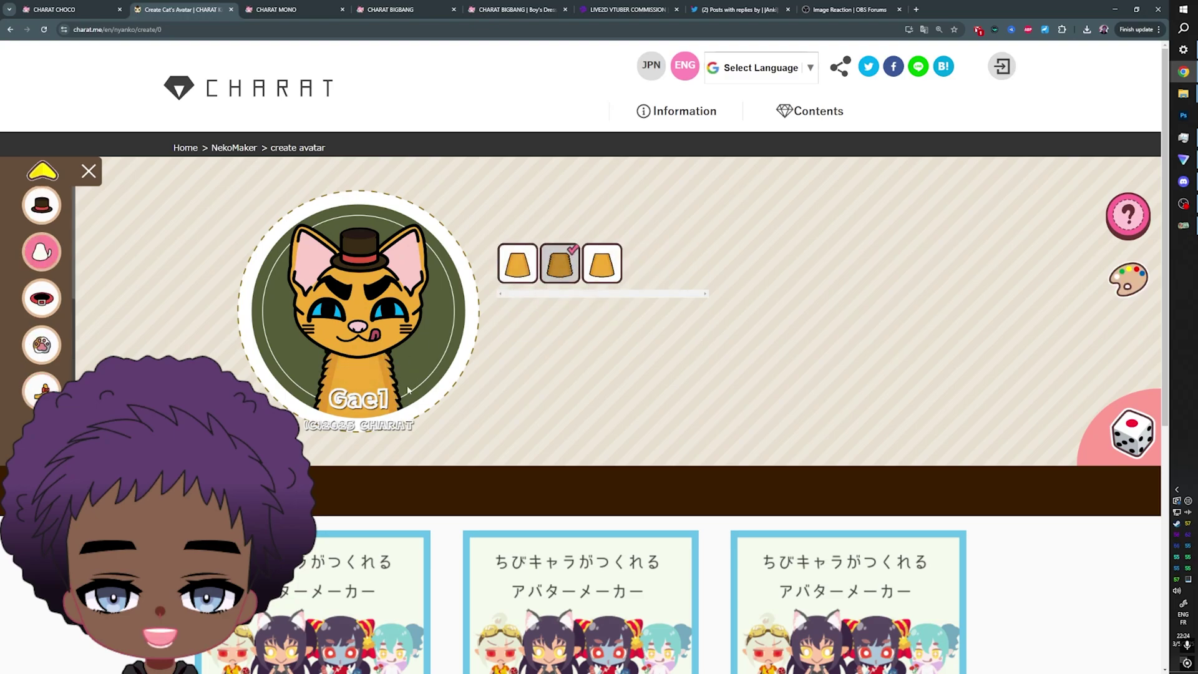
left_click(600, 265)
left_click(517, 262)
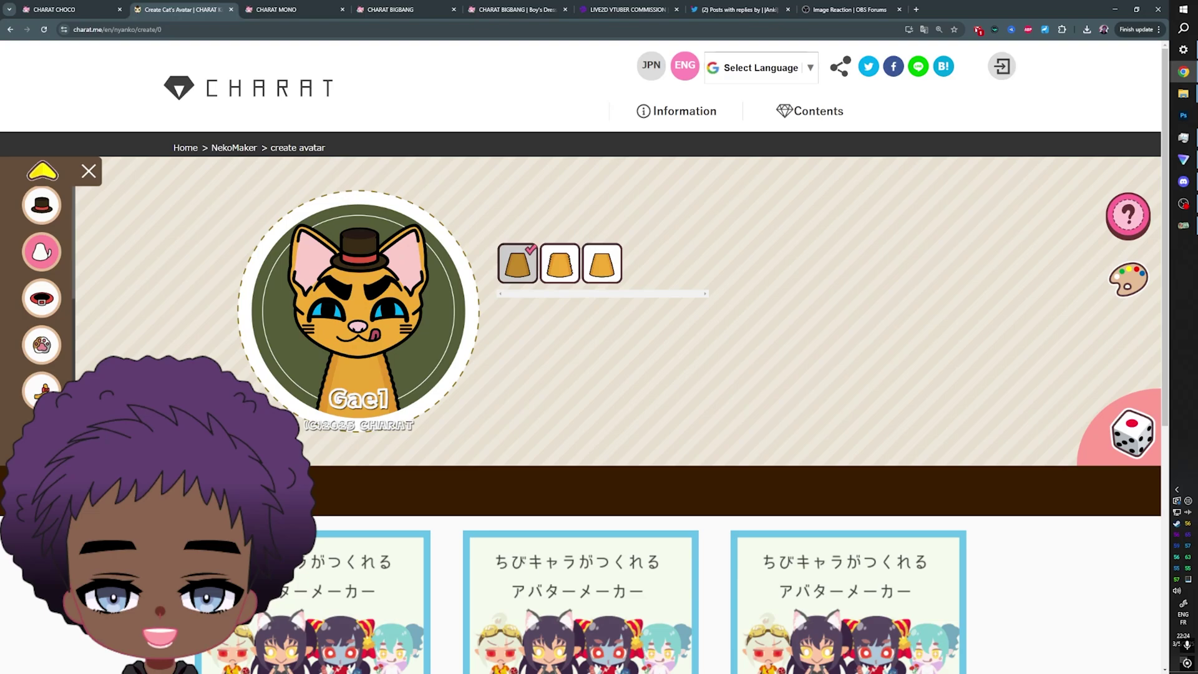
Give the cat a tail with a red bow and a pair of raised front paws.
left_click(40, 391)
left_click(515, 311)
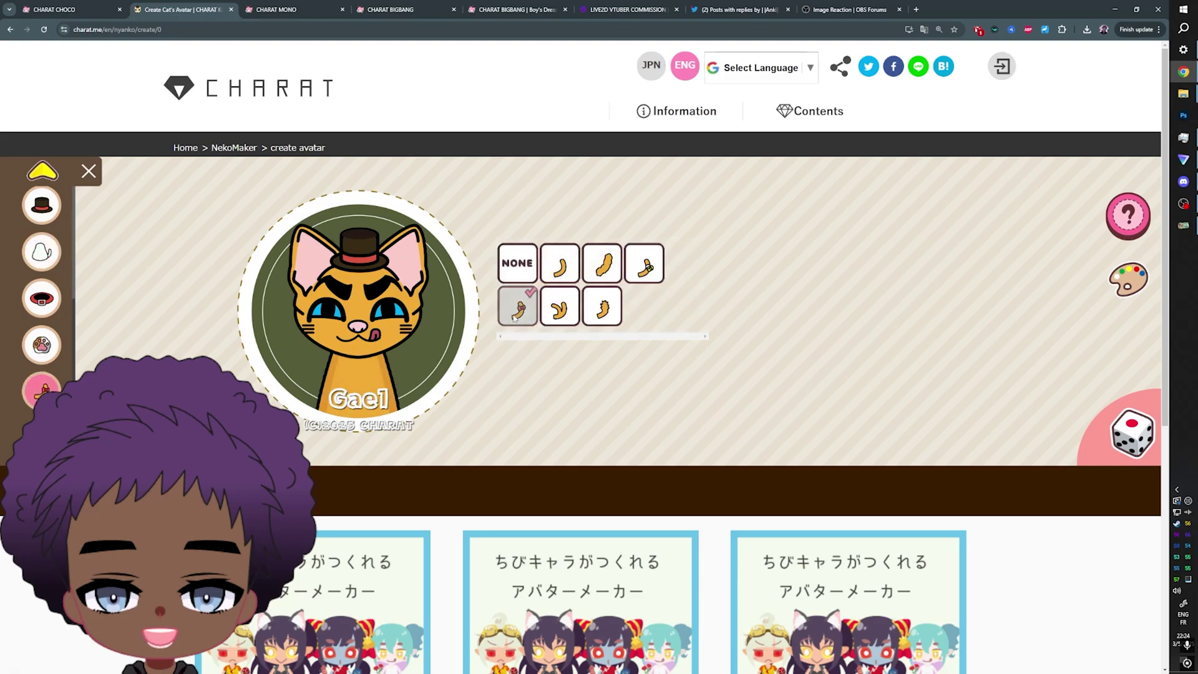
left_click(41, 345)
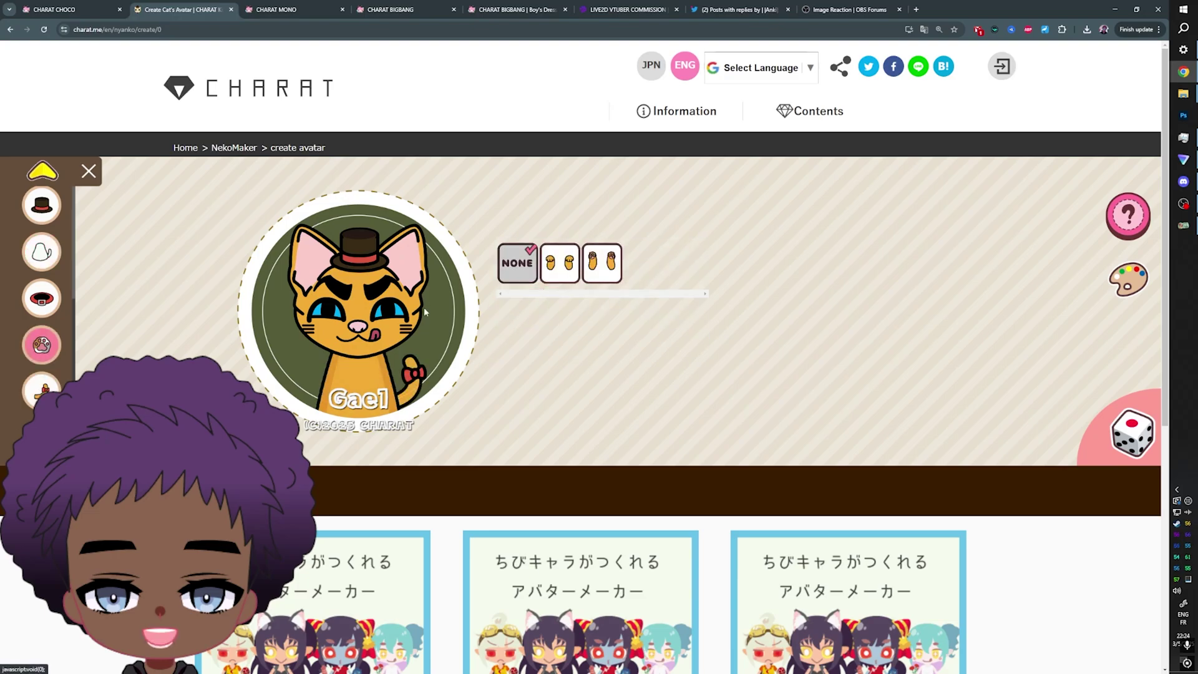
left_click(562, 268)
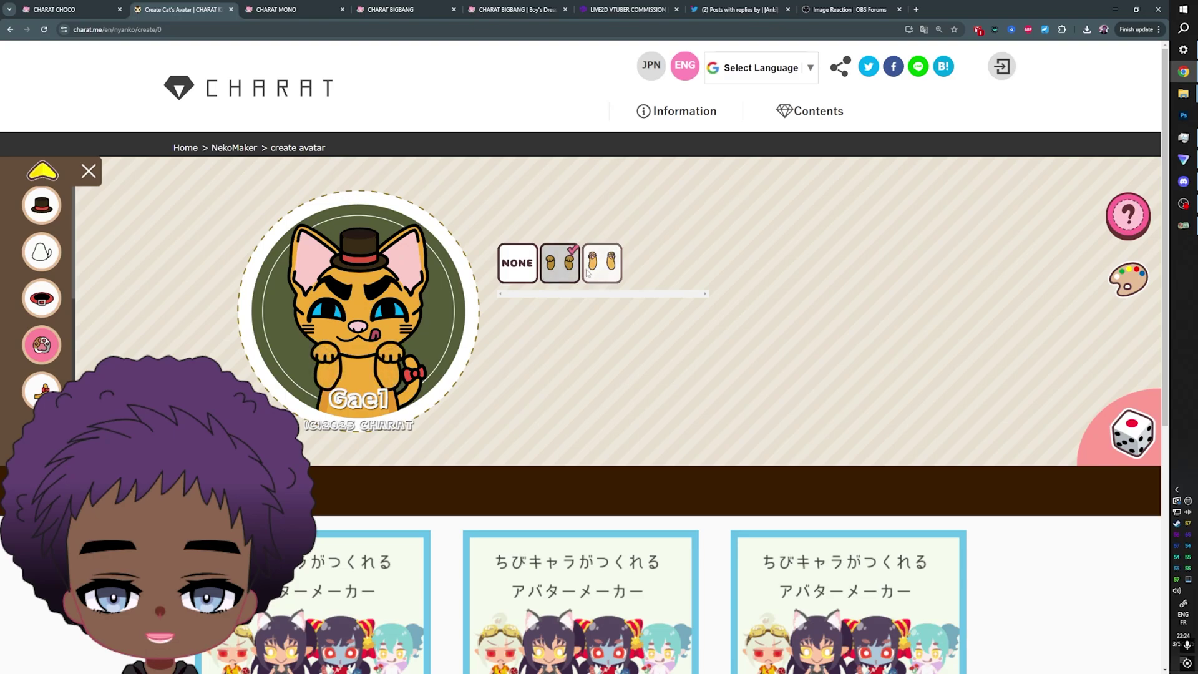
Open the cat's face pattern options, and bring up veadotube mini to view the animated avatar before returning to the creator.
scroll(33, 312, "down", 3)
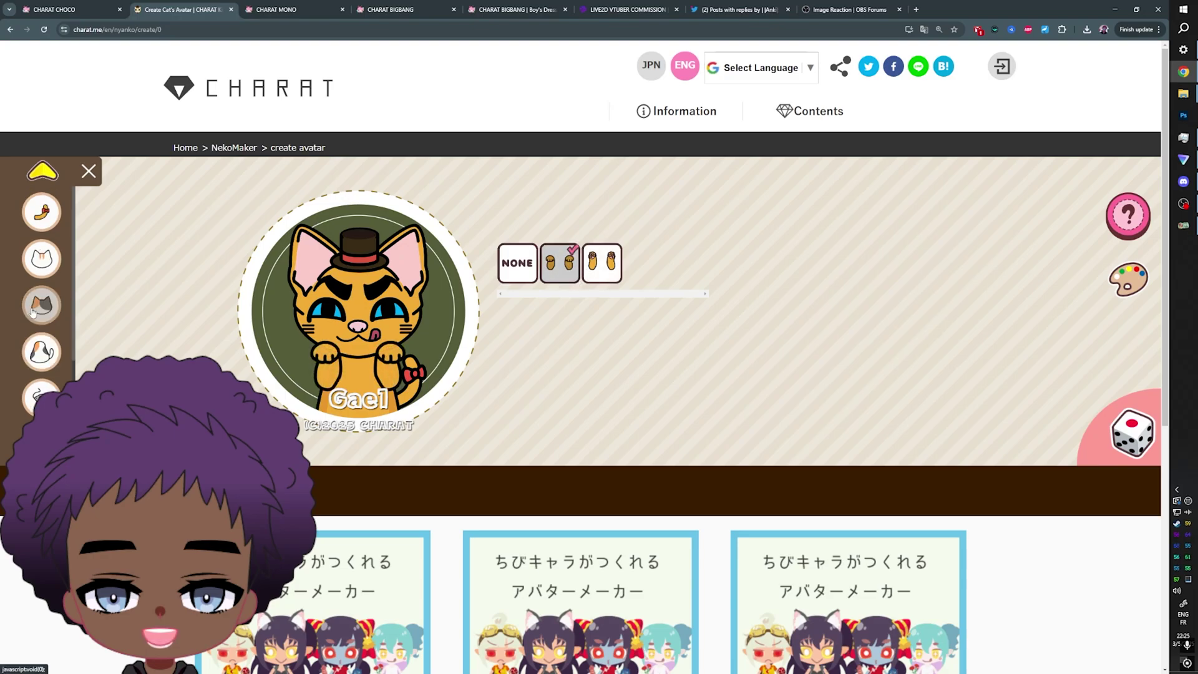
left_click(33, 312)
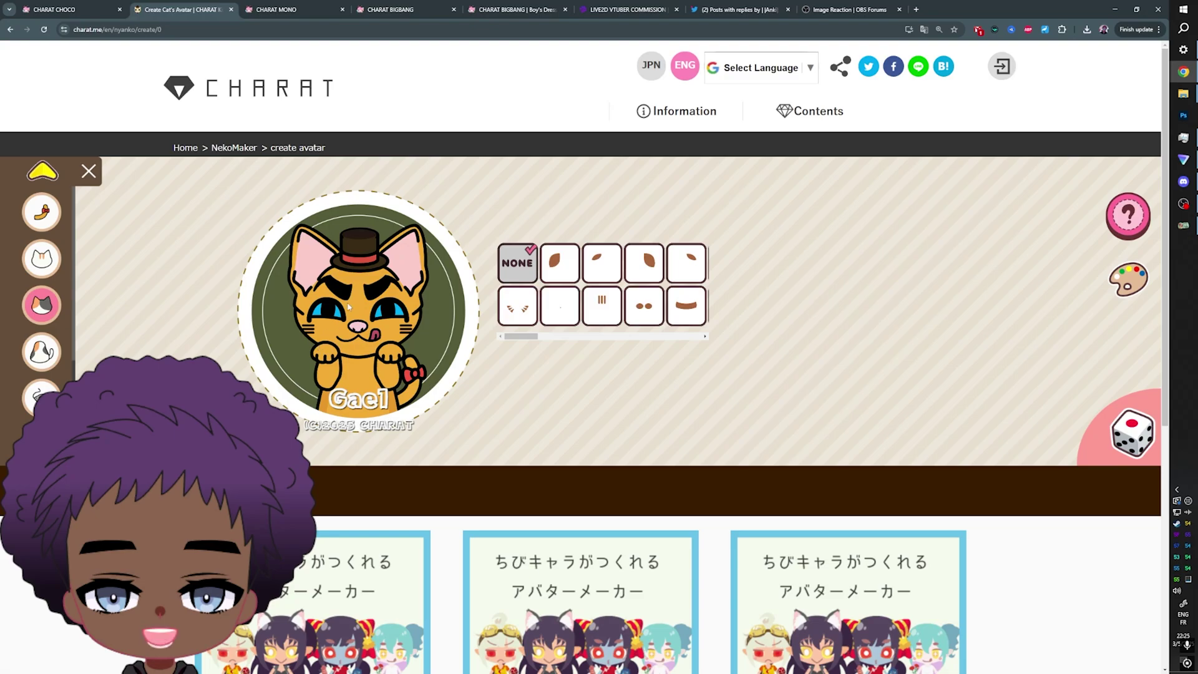
left_click(1182, 225)
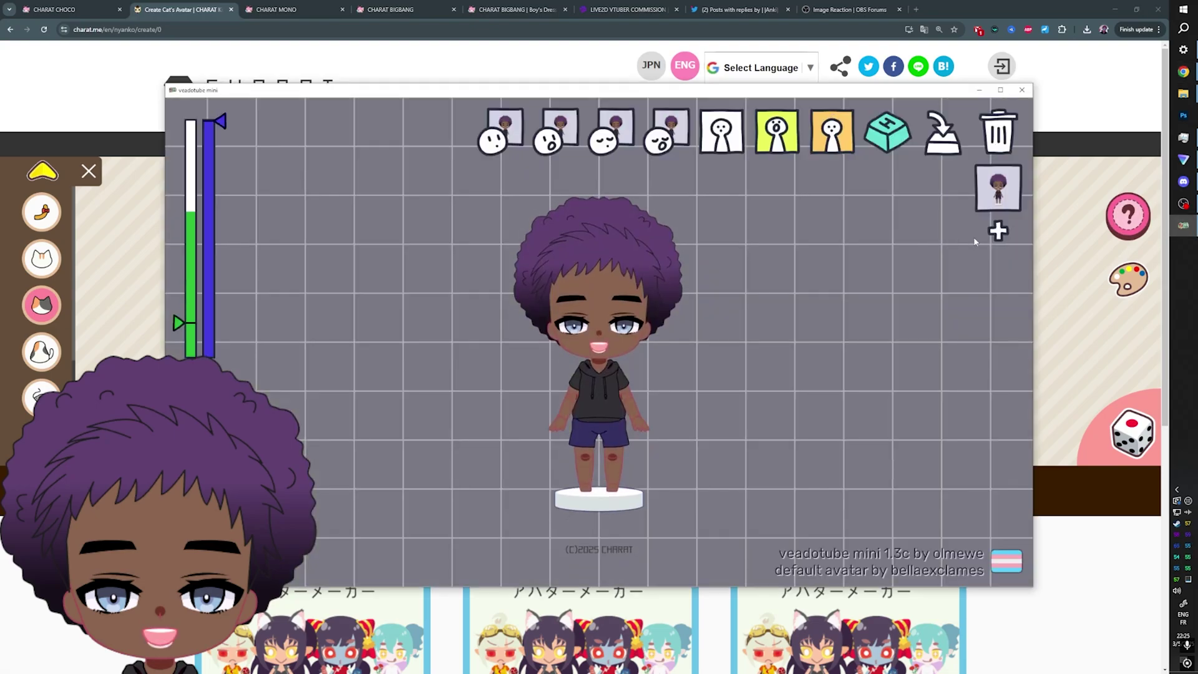
mouse_move(996, 182)
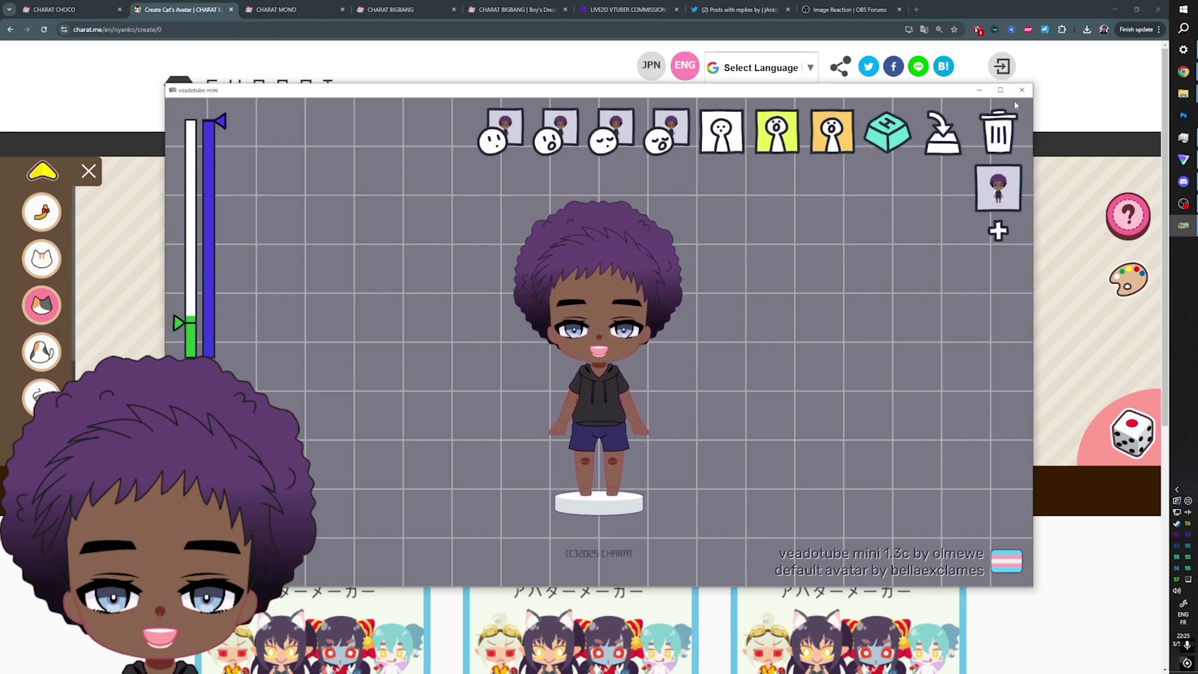
left_click(977, 92)
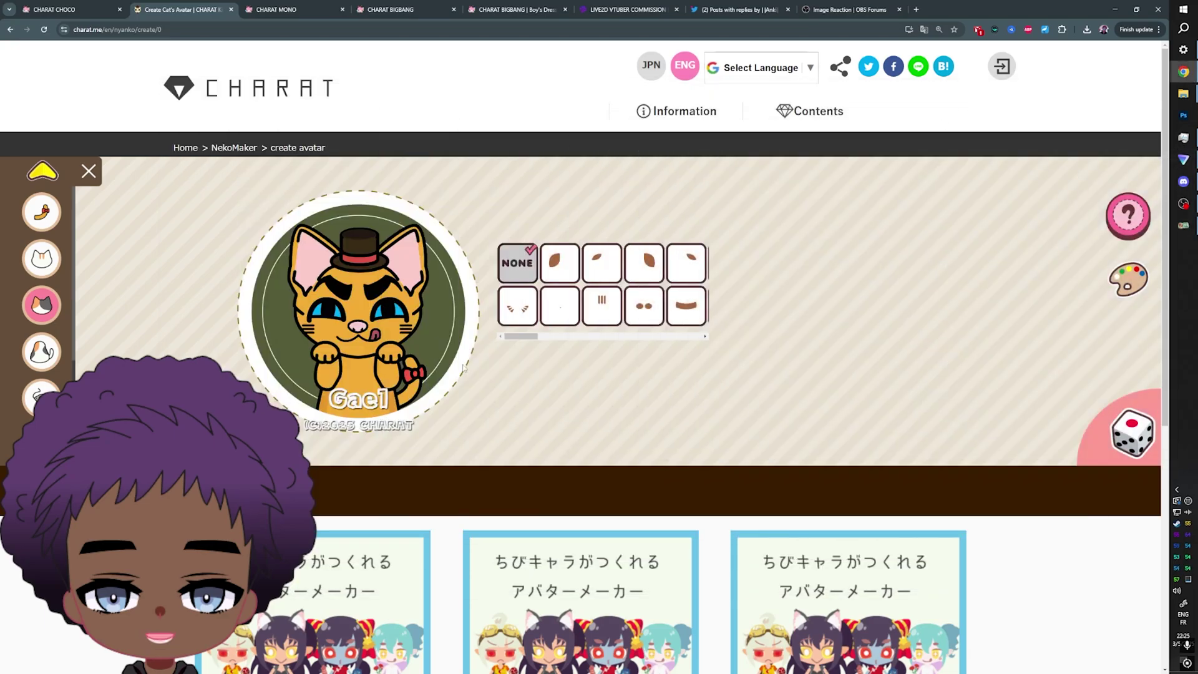
Look through the cat's body pattern options, set the avatar background to light grey and generate the finished avatar.
left_click(39, 354)
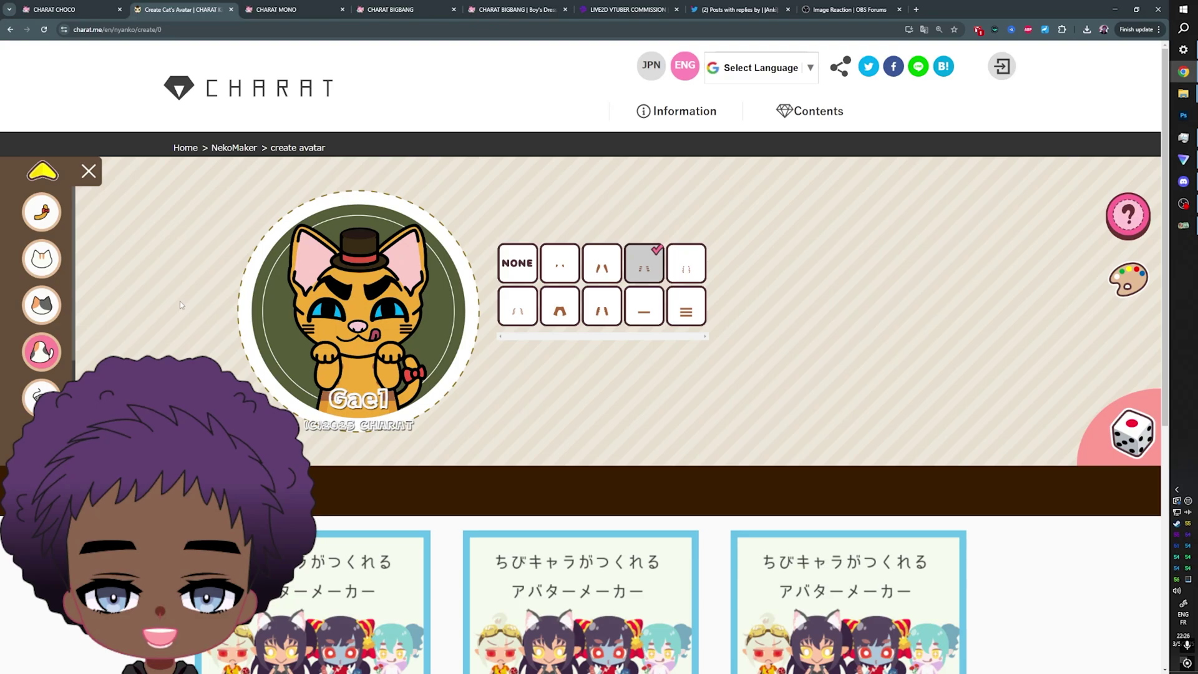
scroll(42, 286, "down", 1)
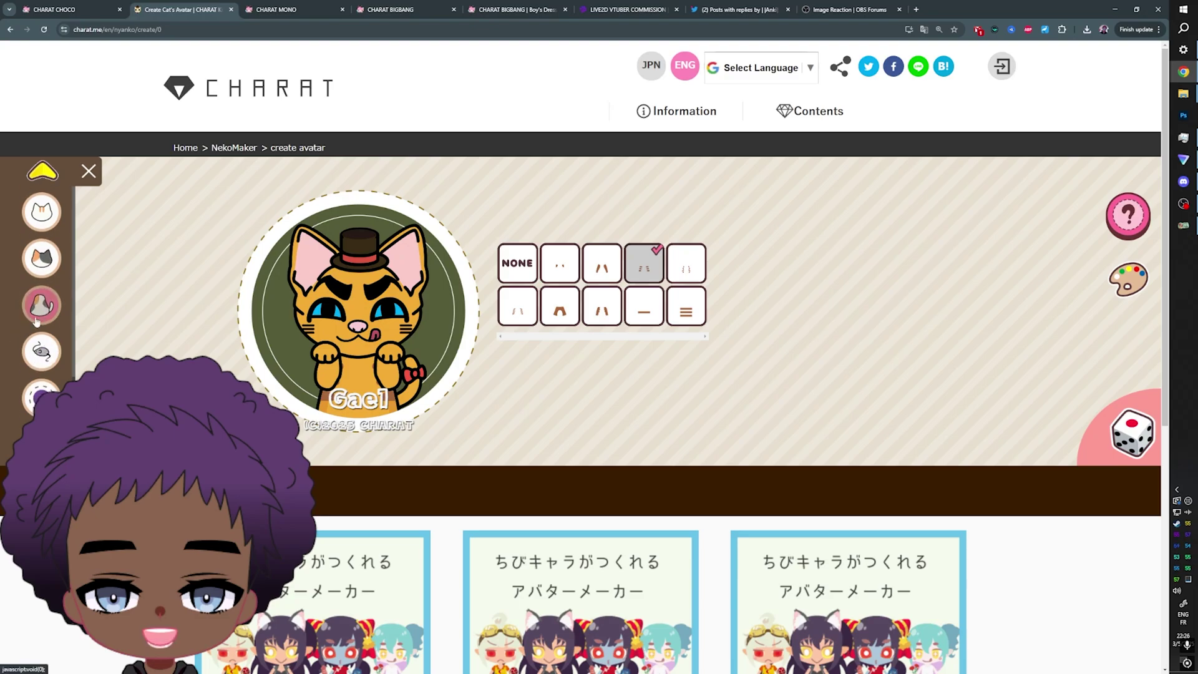
left_click(42, 396)
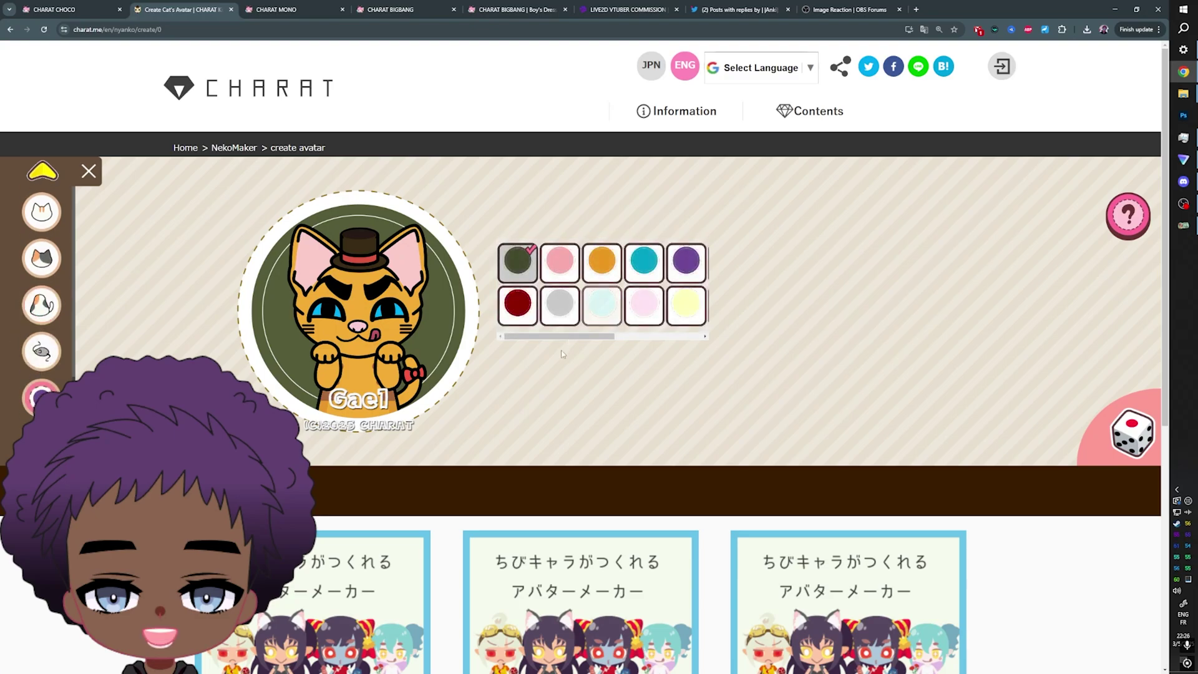
scroll(37, 394, "down", 2)
scroll(37, 394, "up", 1)
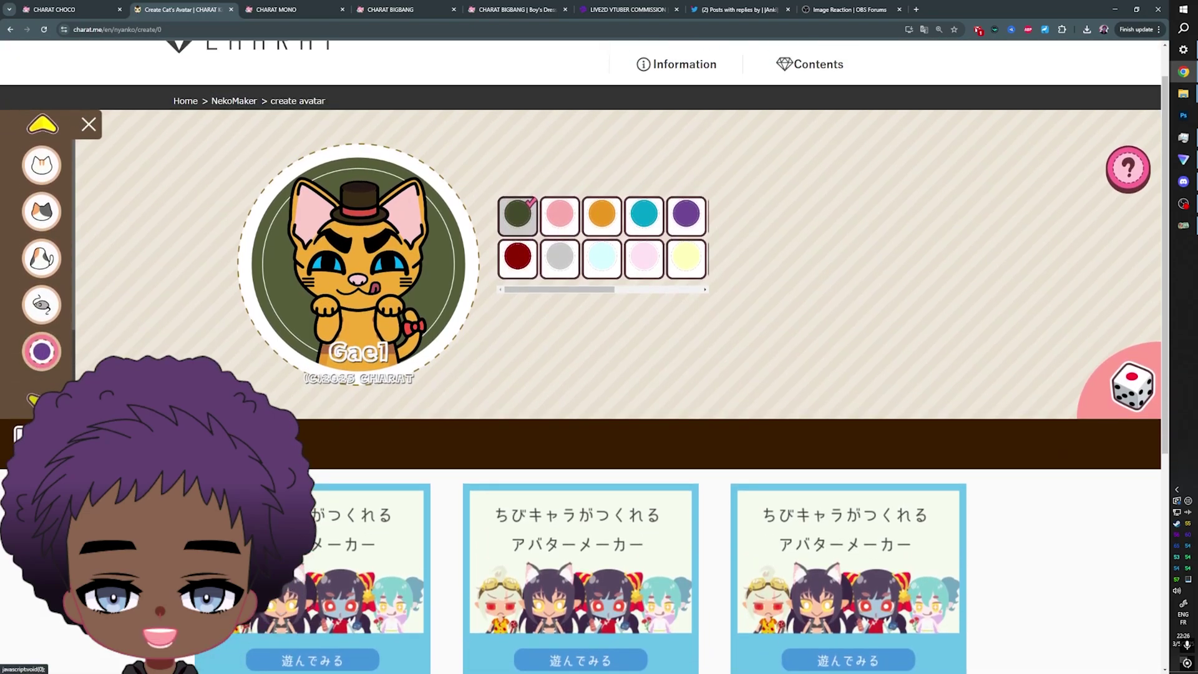
left_click(567, 264)
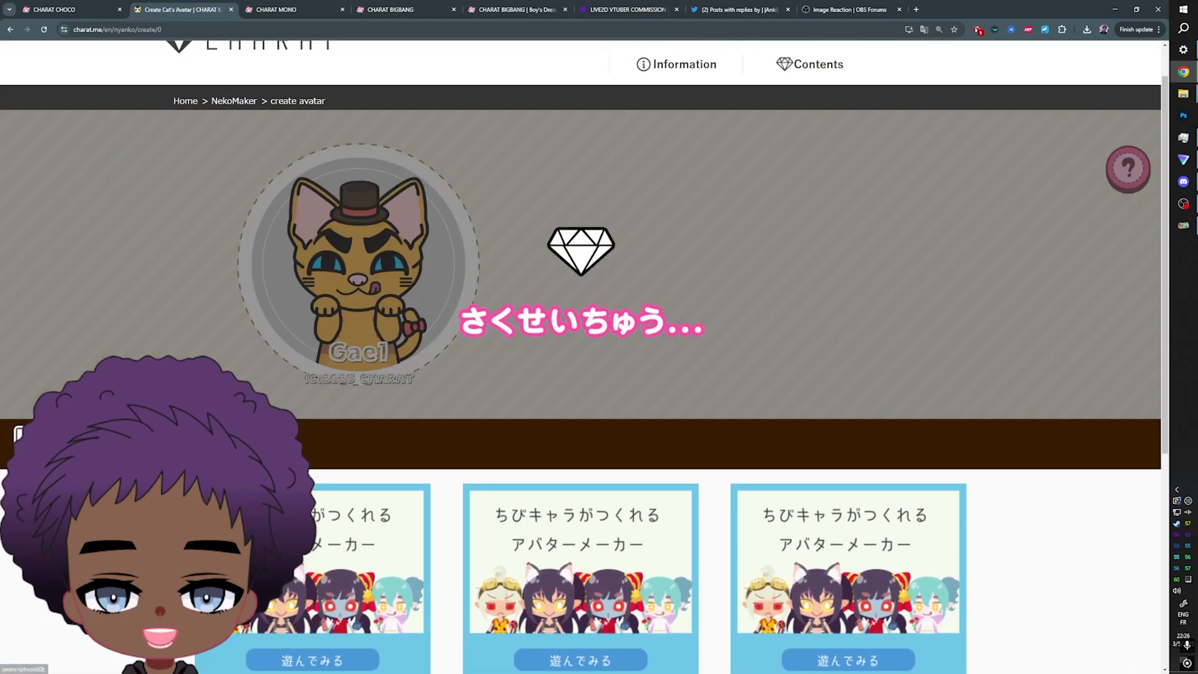
scroll(529, 288, "down", 2)
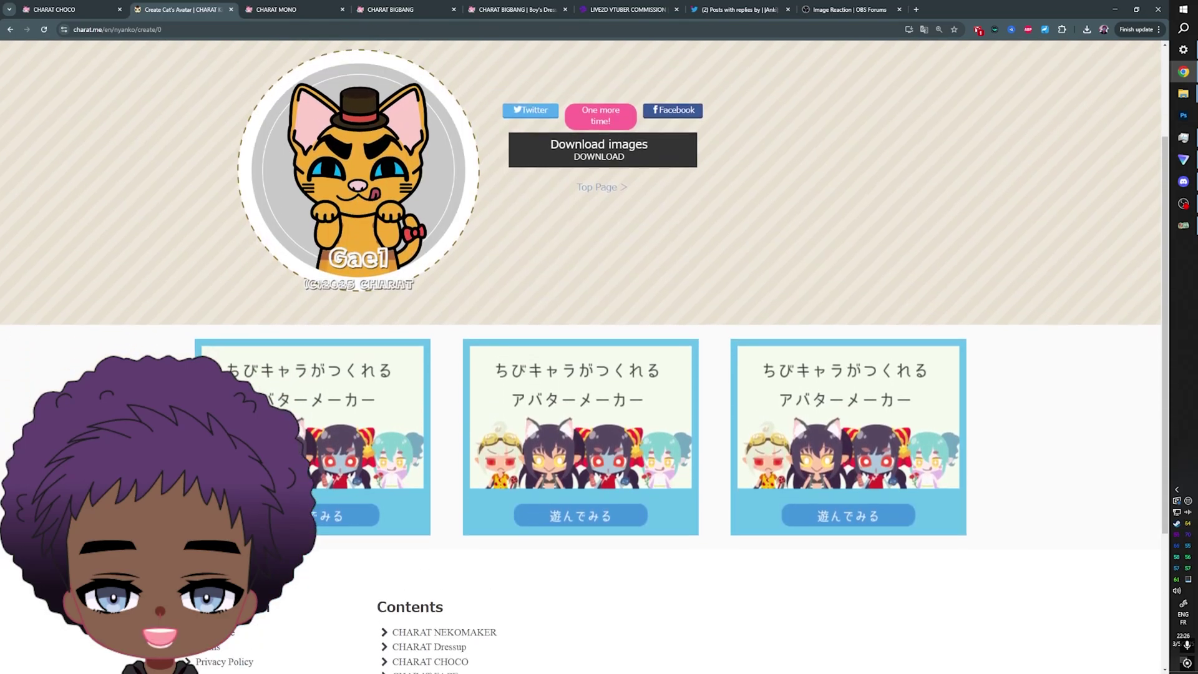
Download the finished cat as a face image and as a whole-body image, viewing and closing each one.
scroll(529, 289, "up", 3)
left_click(529, 289)
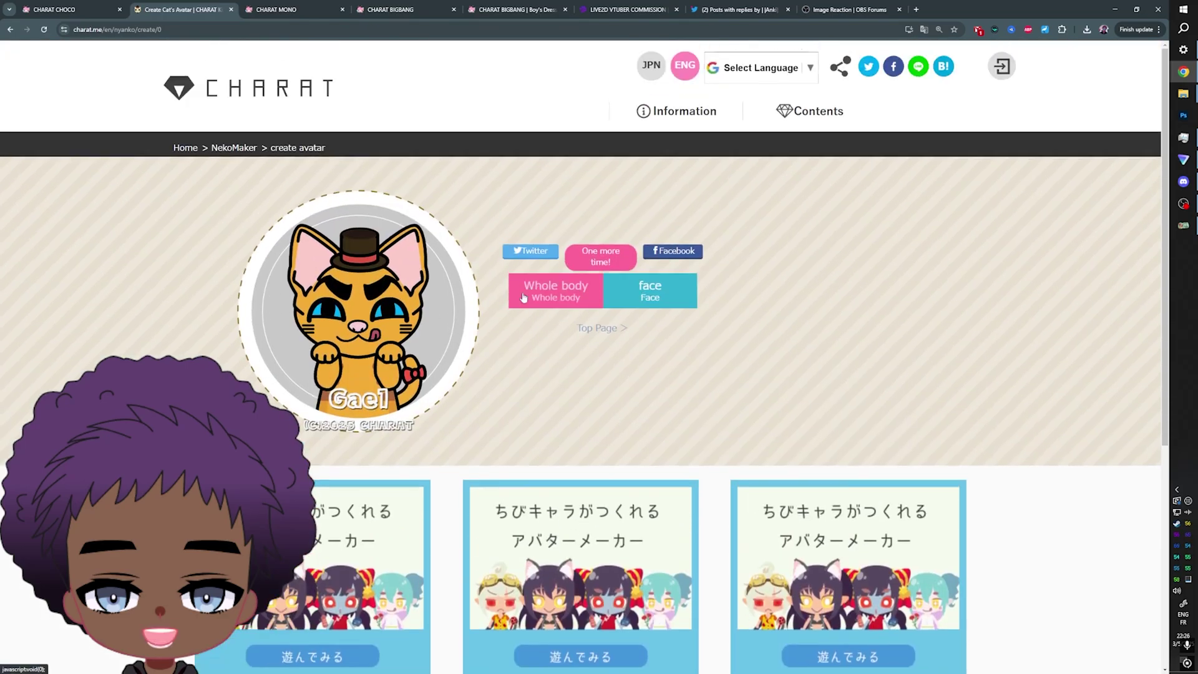
left_click(655, 294)
key("Return")
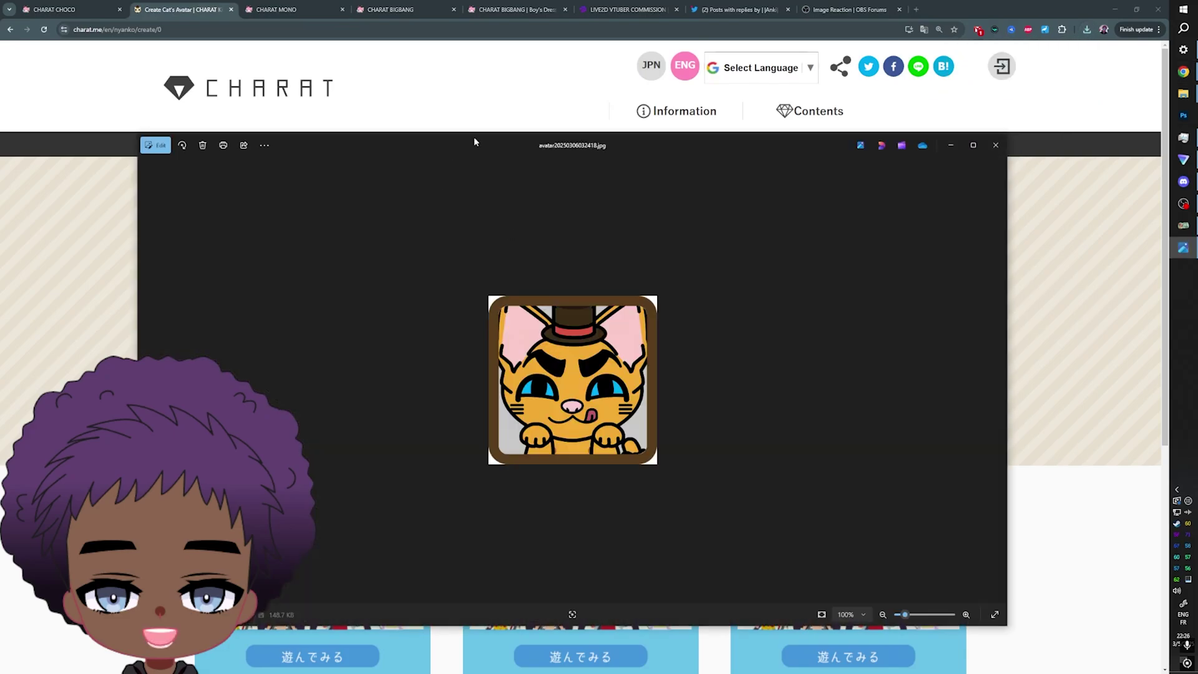
left_click_drag(474, 138, 470, 177)
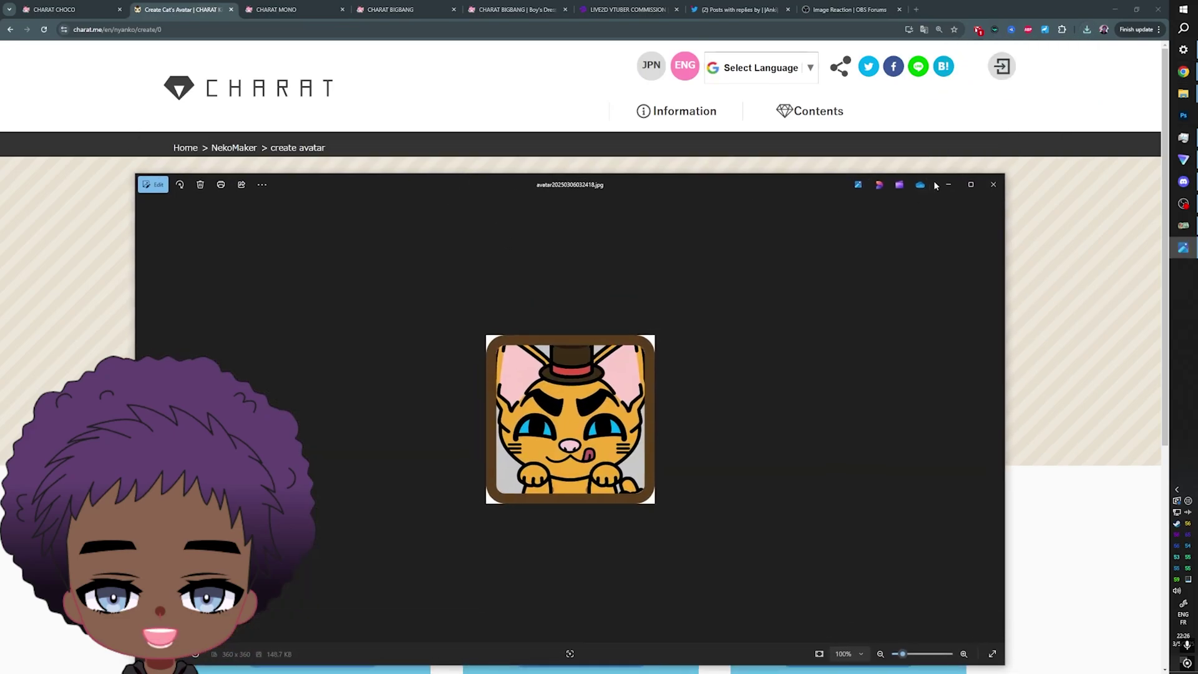
left_click(993, 186)
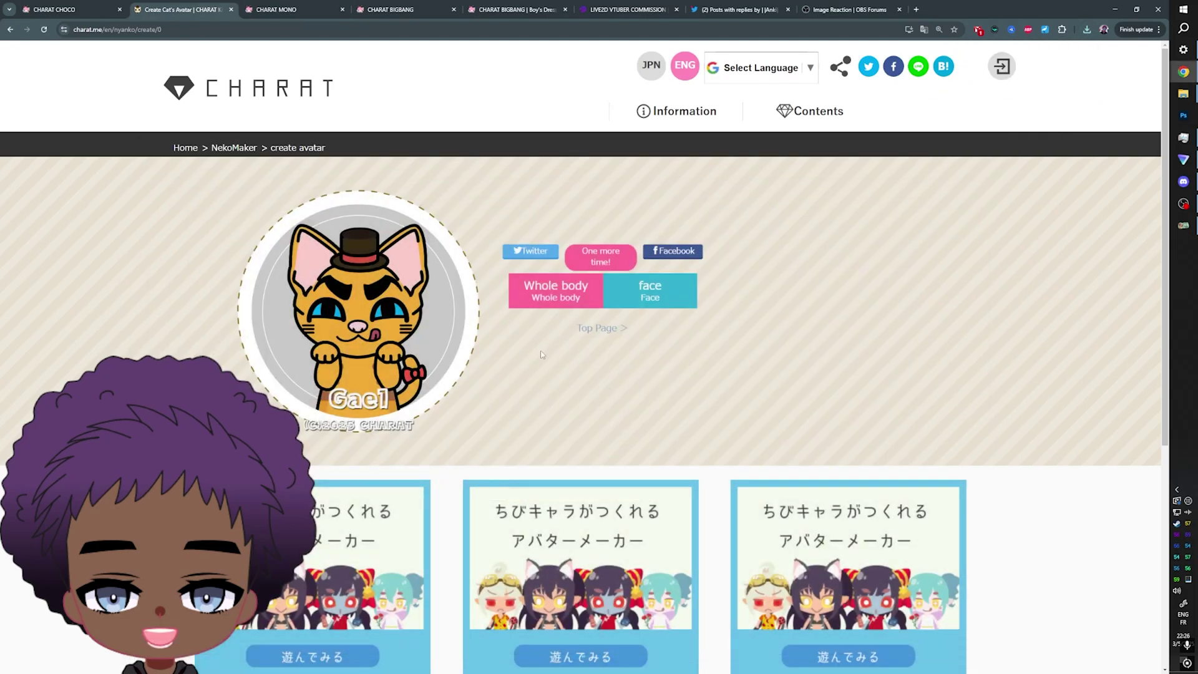
left_click(551, 296)
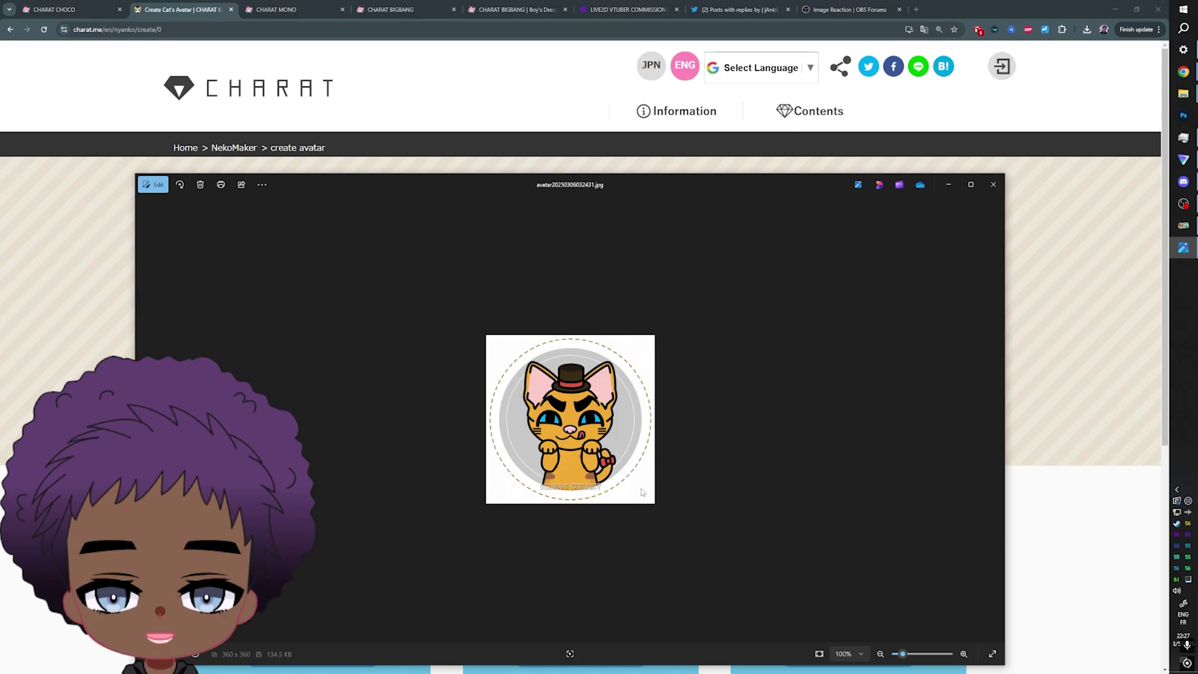
left_click(993, 184)
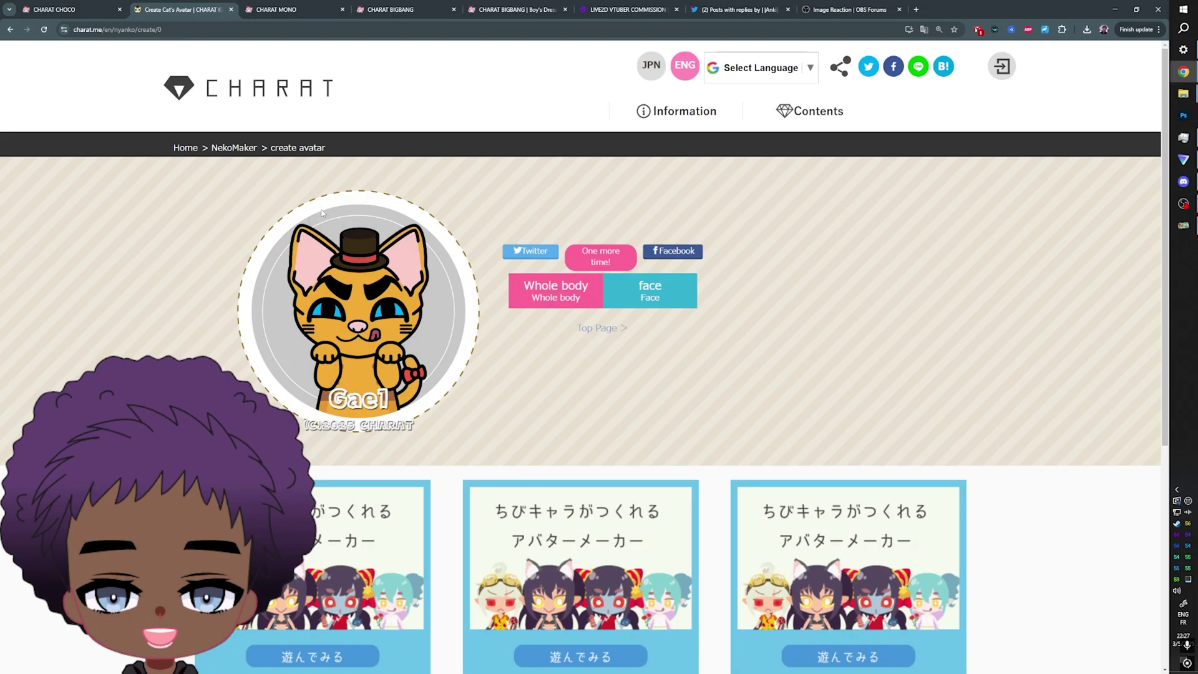
Switch to the CHARAT MONO creator and give the chibi character angry, slanted eyebrows.
key("ctrl+Tab")
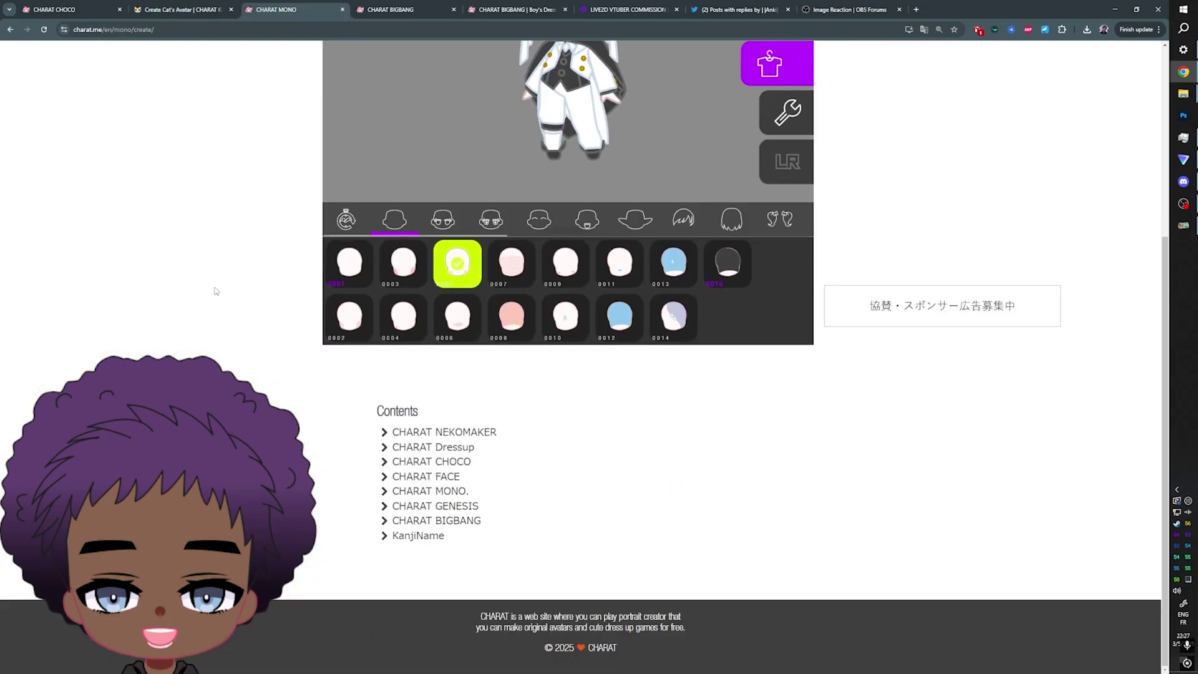
scroll(474, 375, "up", 5)
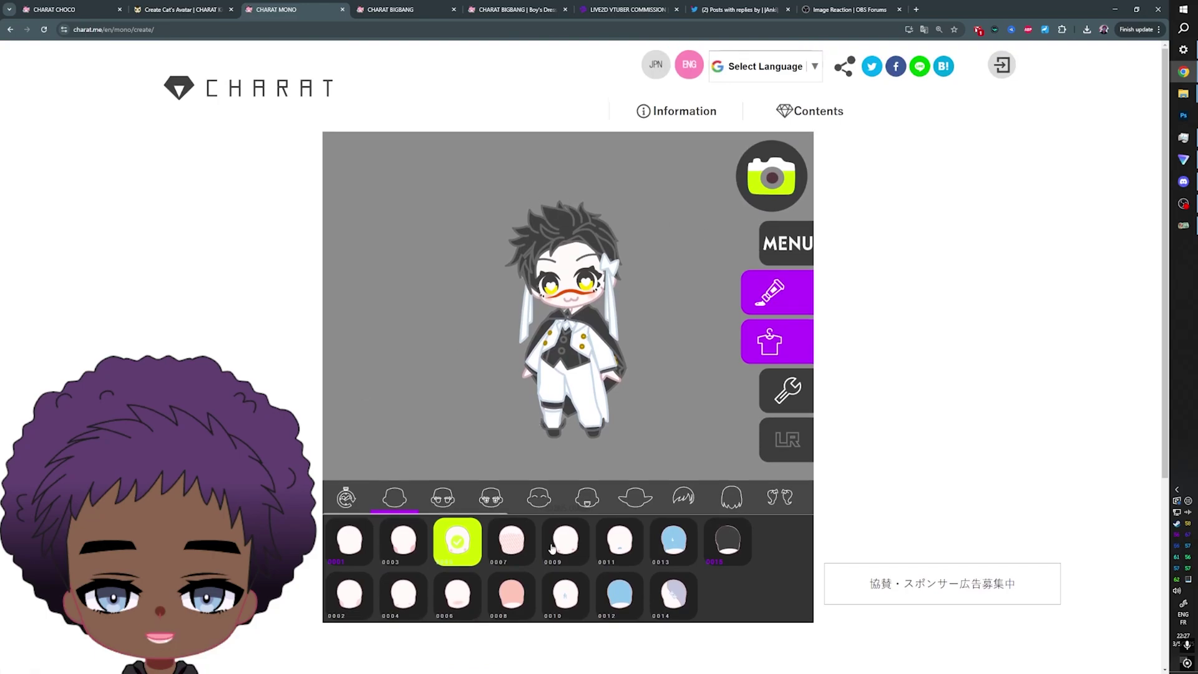
left_click(537, 498)
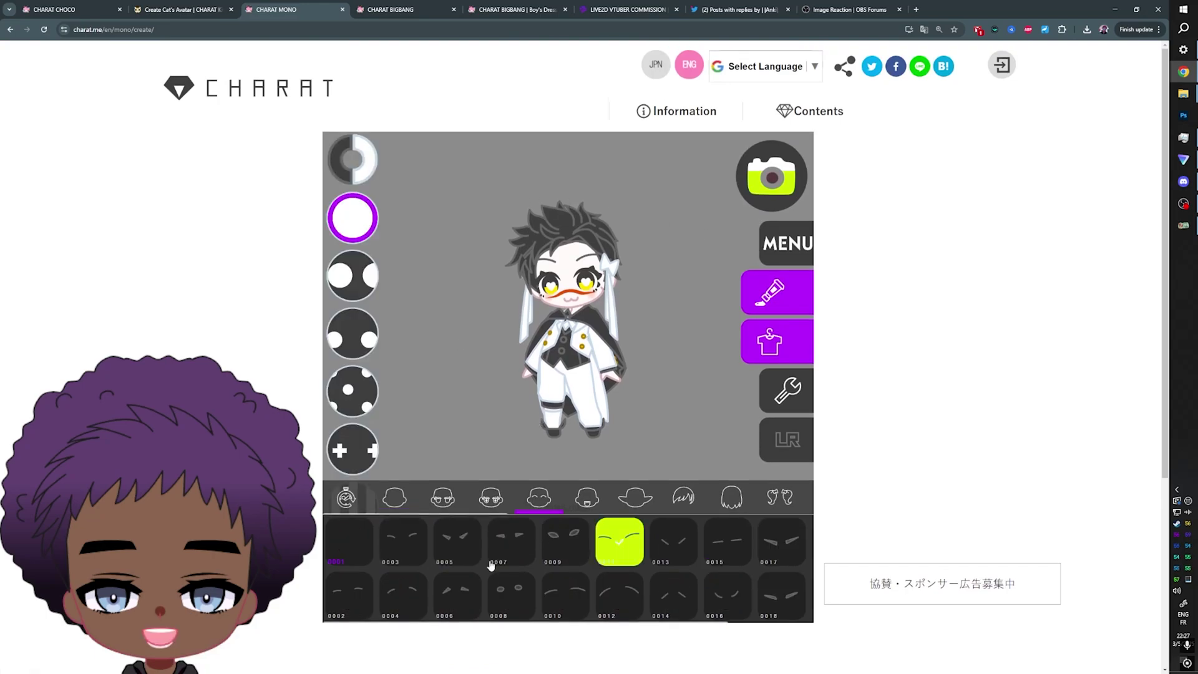
left_click(563, 546)
left_click(512, 541)
Try the angry white eyes 0021, the round white eyes 0020, and eye shapes 0018 and 0014 on the character.
left_click(442, 497)
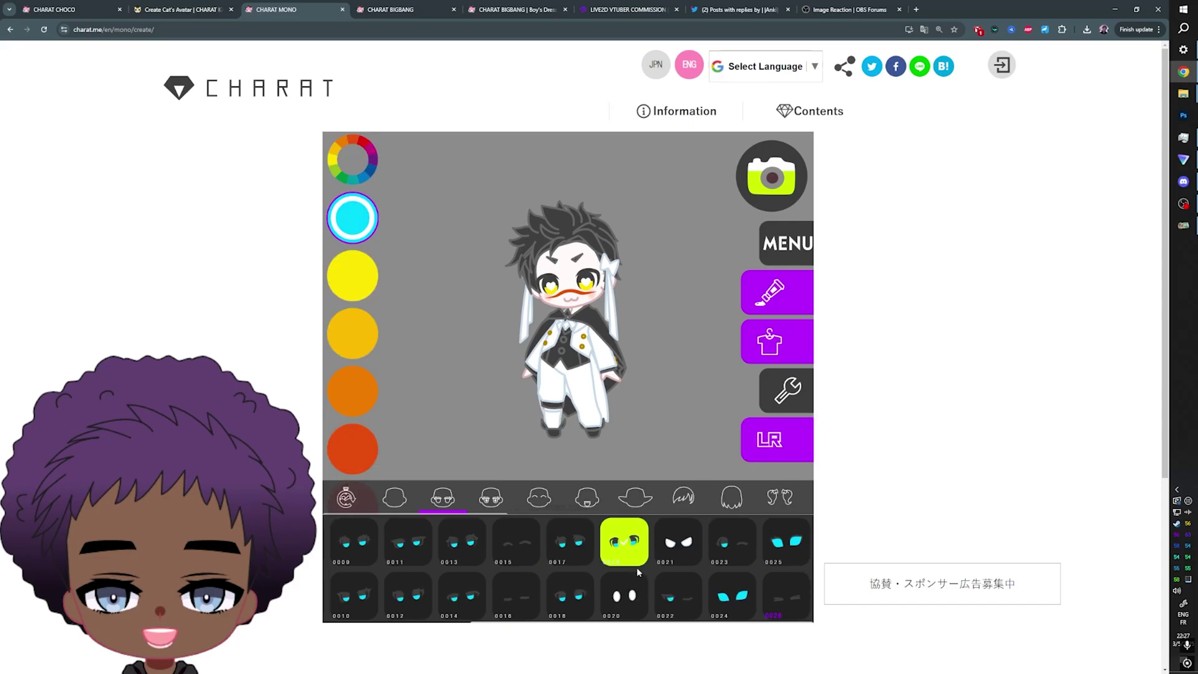
left_click(668, 549)
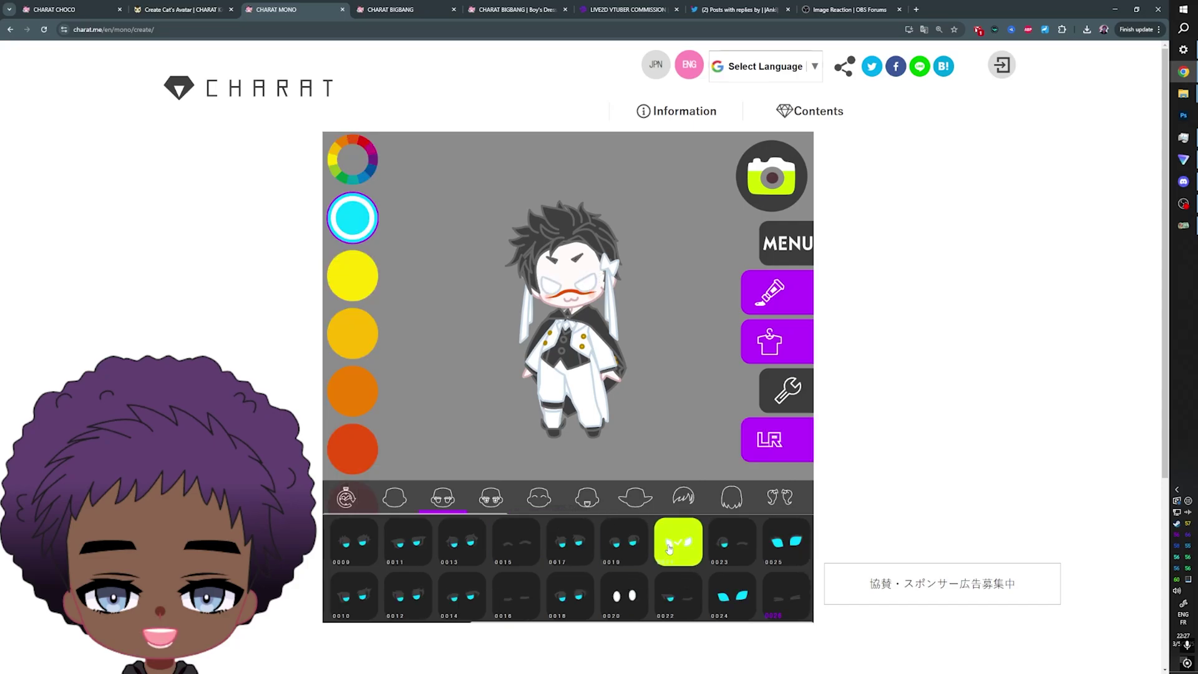
left_click(615, 604)
left_click(564, 603)
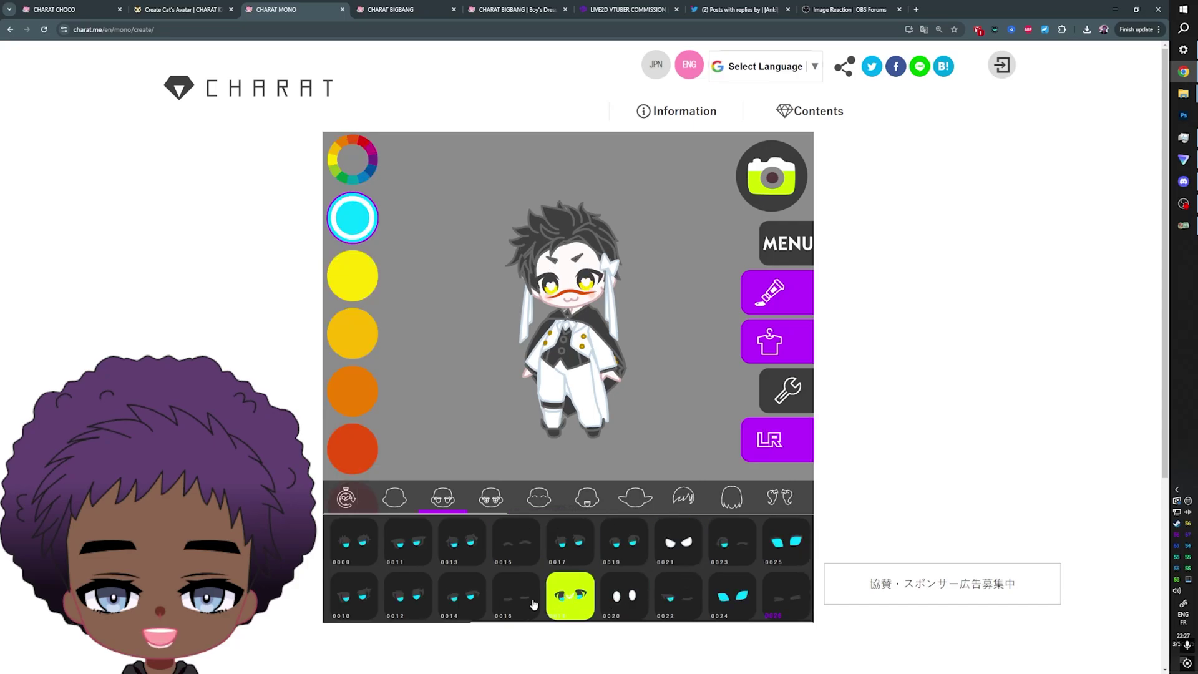
left_click(465, 601)
Colour the character's irises blue, try the swirl and slit pupils, and choose the plain pupil style.
left_click(490, 497)
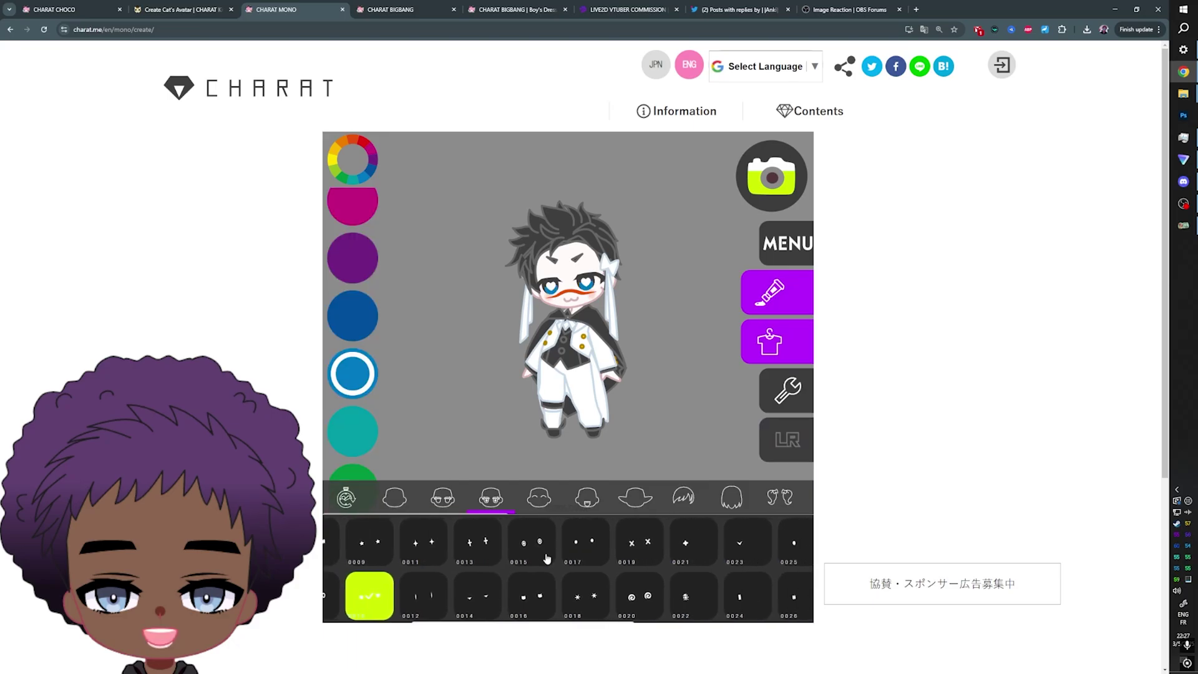
left_click(423, 599)
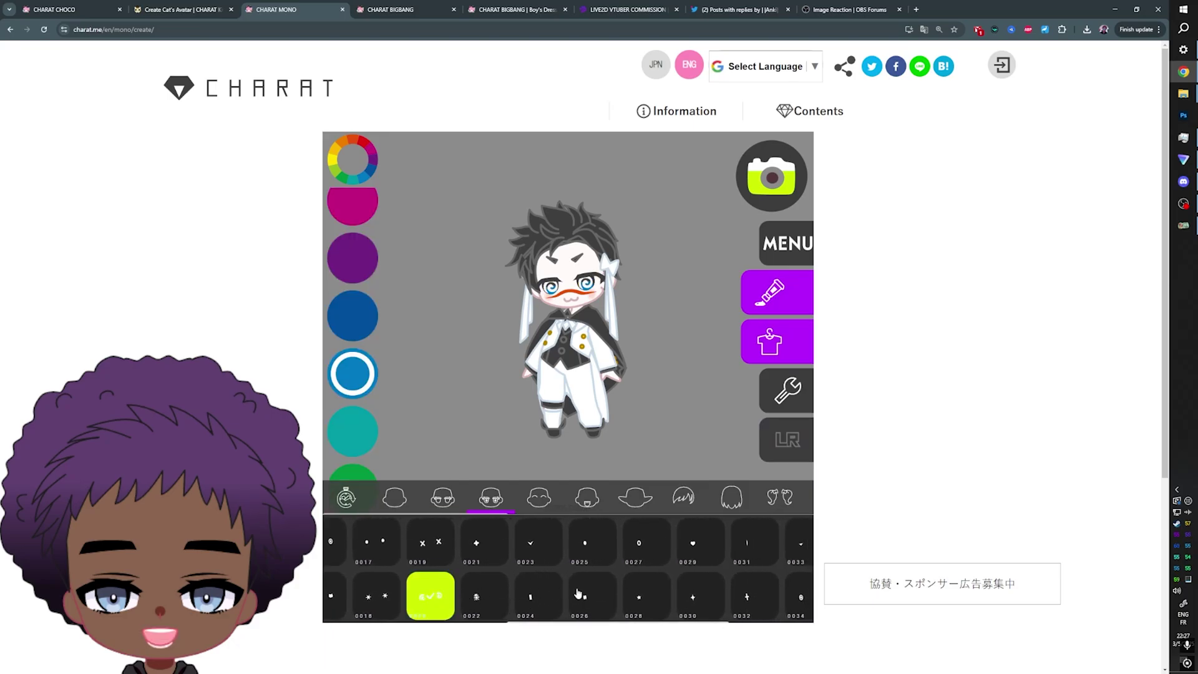
left_click(536, 595)
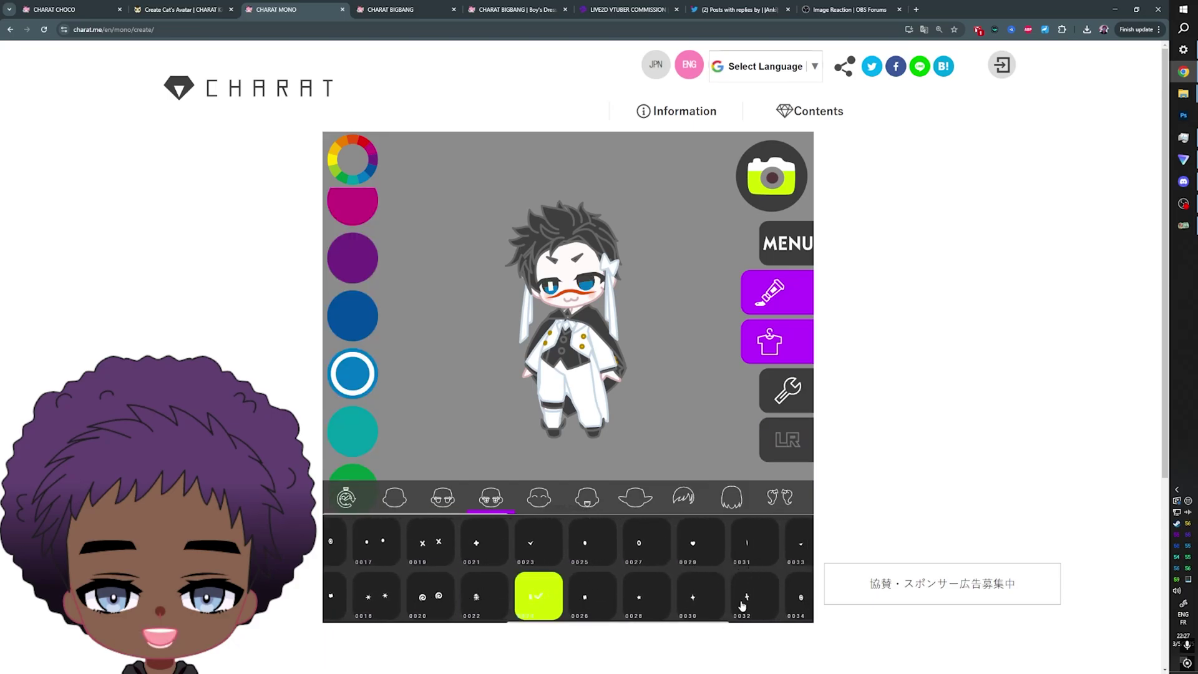
scroll(574, 554, "up", 2)
left_click(399, 542)
Try eye shape 0007 and the closed eyes 0015, and give the character the wide-open eye shape 0019.
left_click(443, 497)
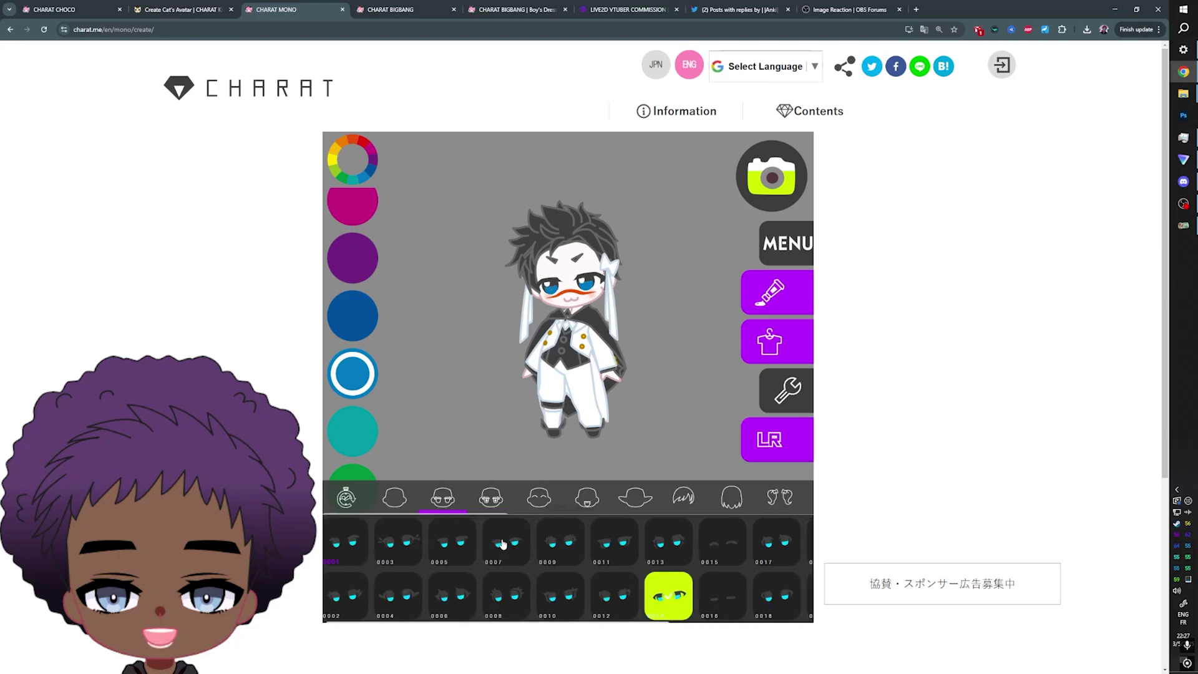
left_click(506, 541)
left_click(600, 542)
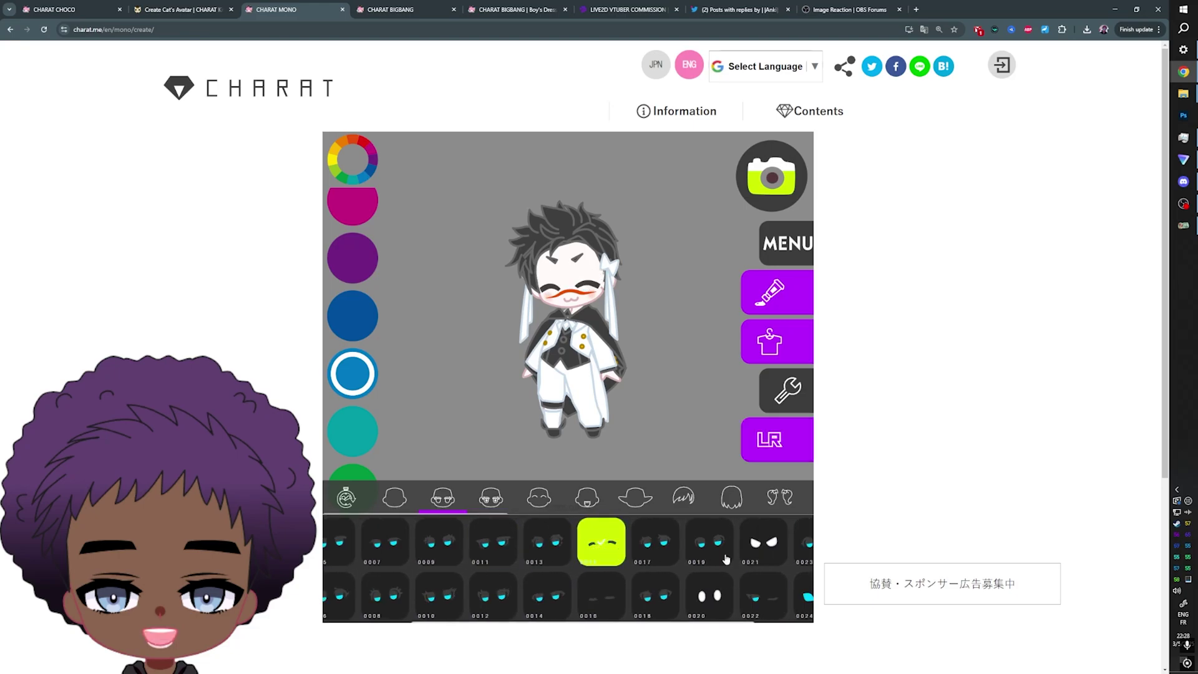
left_click(708, 546)
Try several closed and wavy mouth shapes on the character, and choose the small open mouth 0021.
left_click(587, 497)
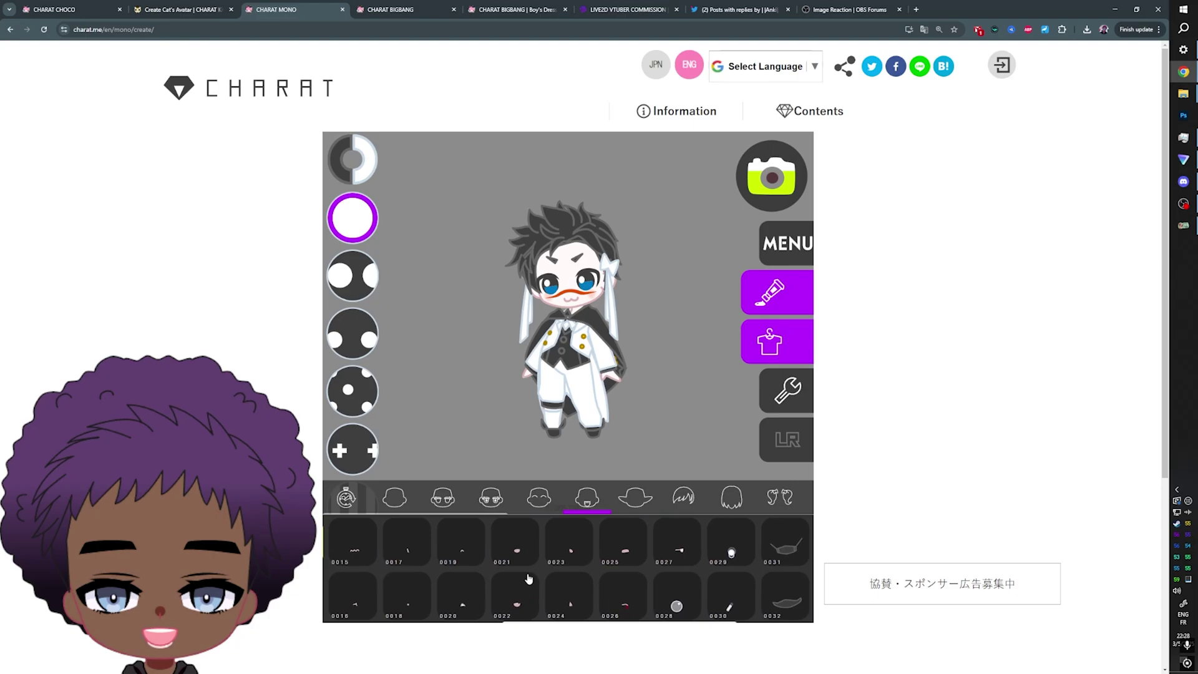
scroll(528, 579, "up", 1)
left_click(556, 596)
scroll(557, 595, "up", 3)
left_click(465, 560)
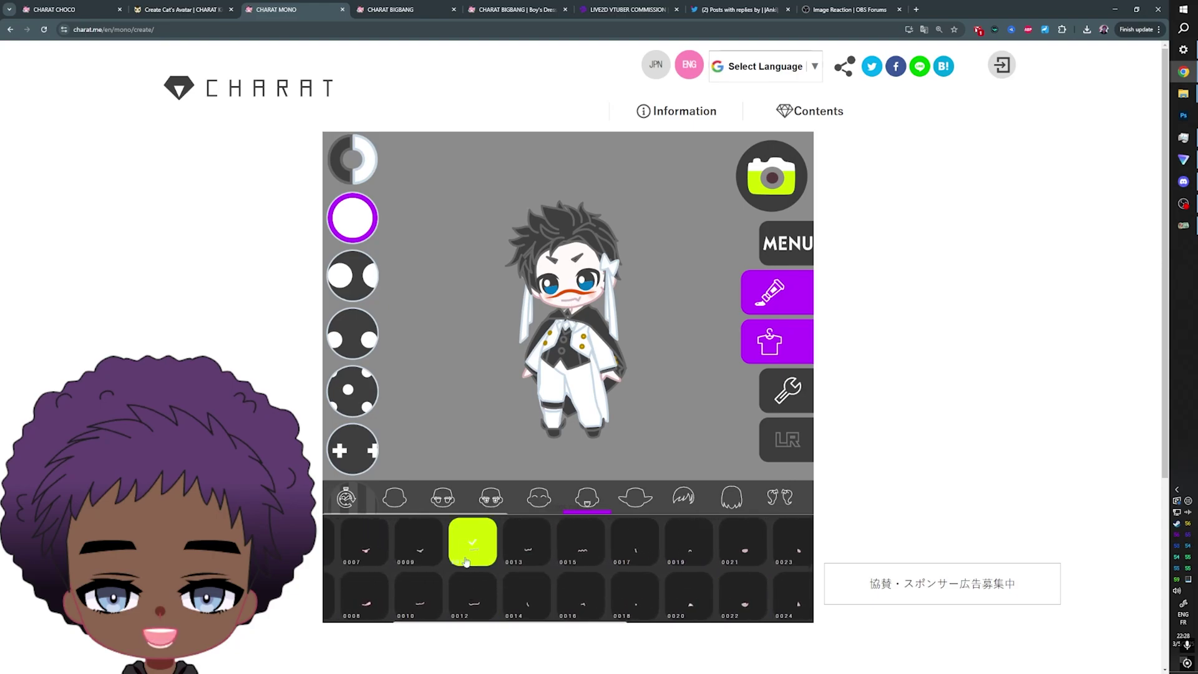
left_click(462, 598)
left_click(563, 557)
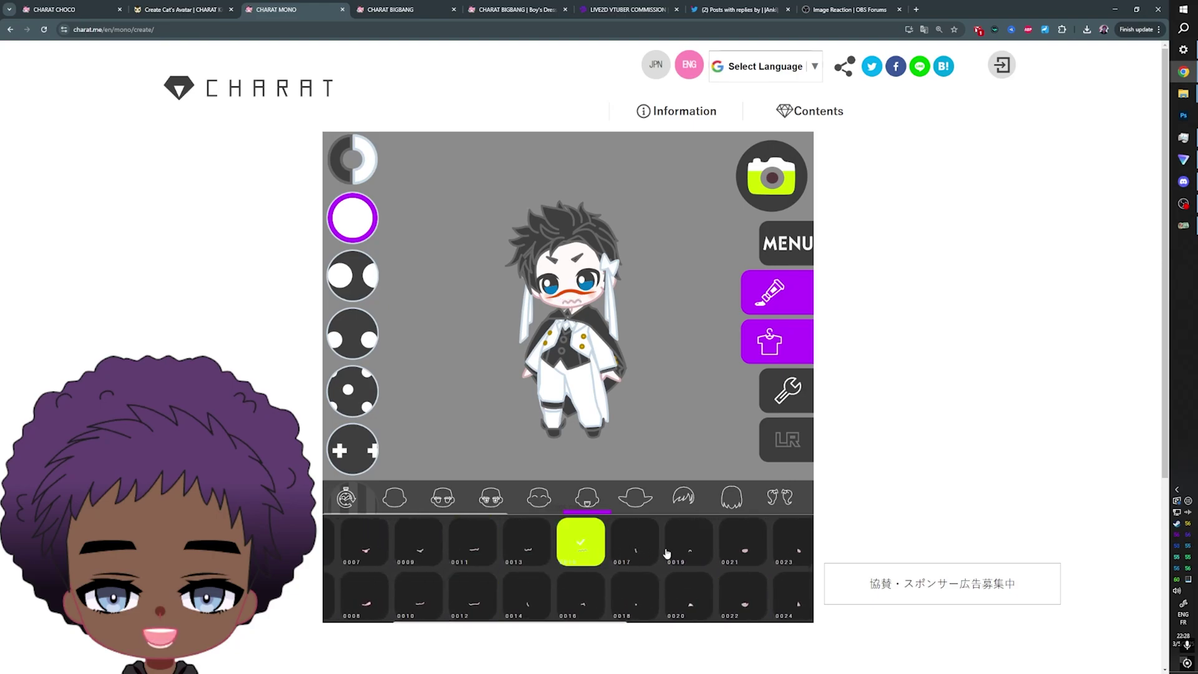
left_click(667, 553)
left_click(743, 549)
scroll(624, 555, "down", 3)
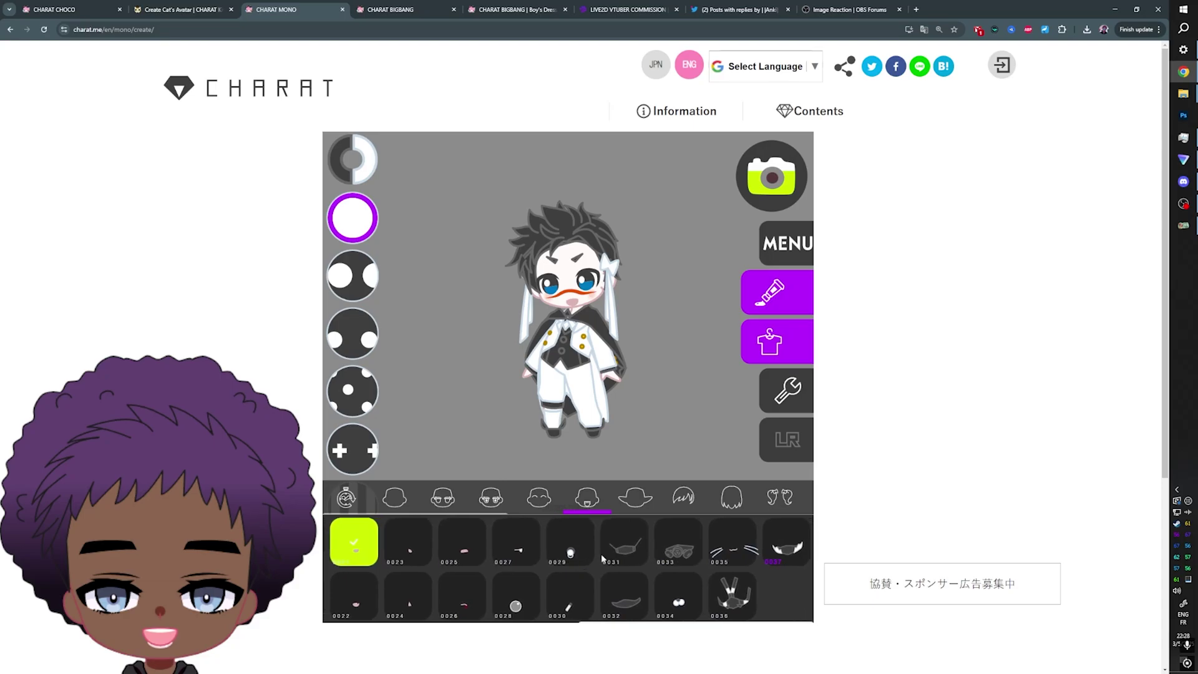
Examine the character's ear, front hair, back hair and side hair options, and the remaining clothing and accessory categories.
left_click(636, 503)
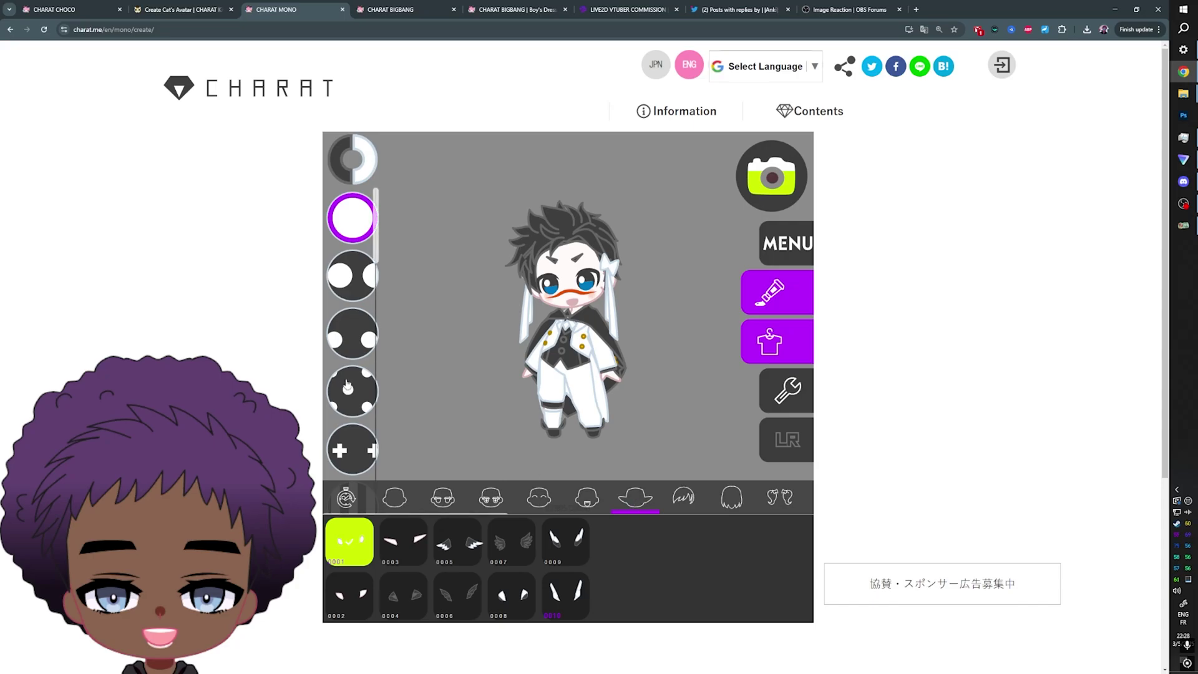
scroll(278, 338, "down", 5)
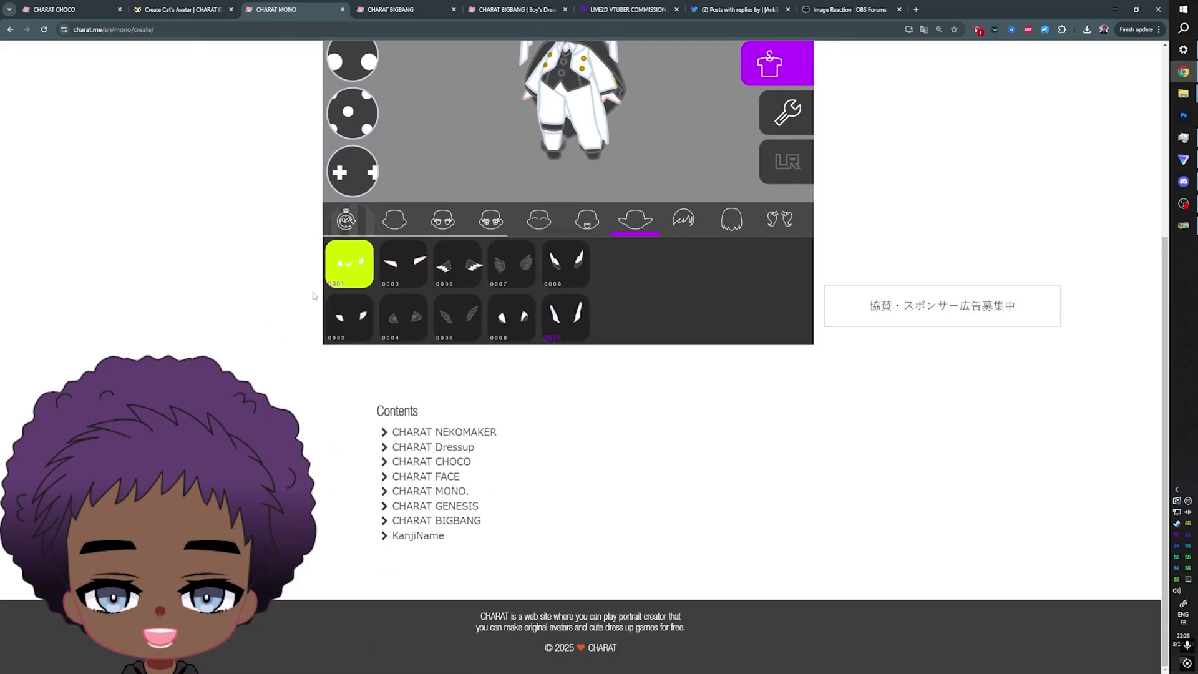
scroll(314, 295, "up", 5)
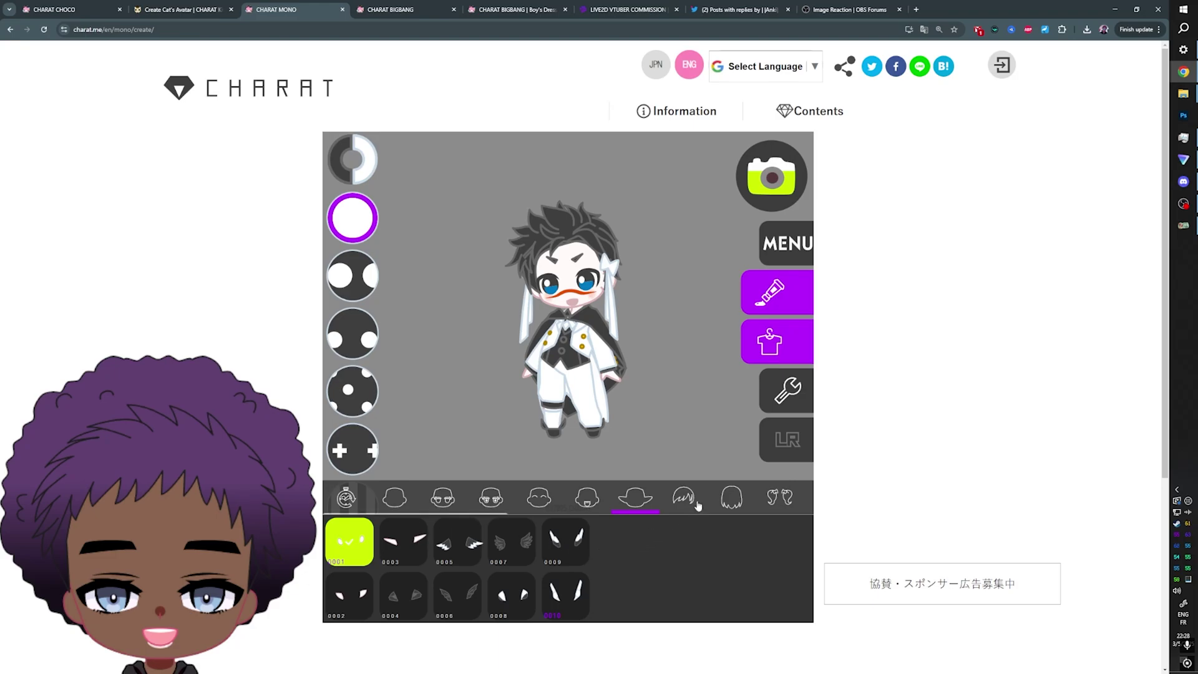
left_click(676, 501)
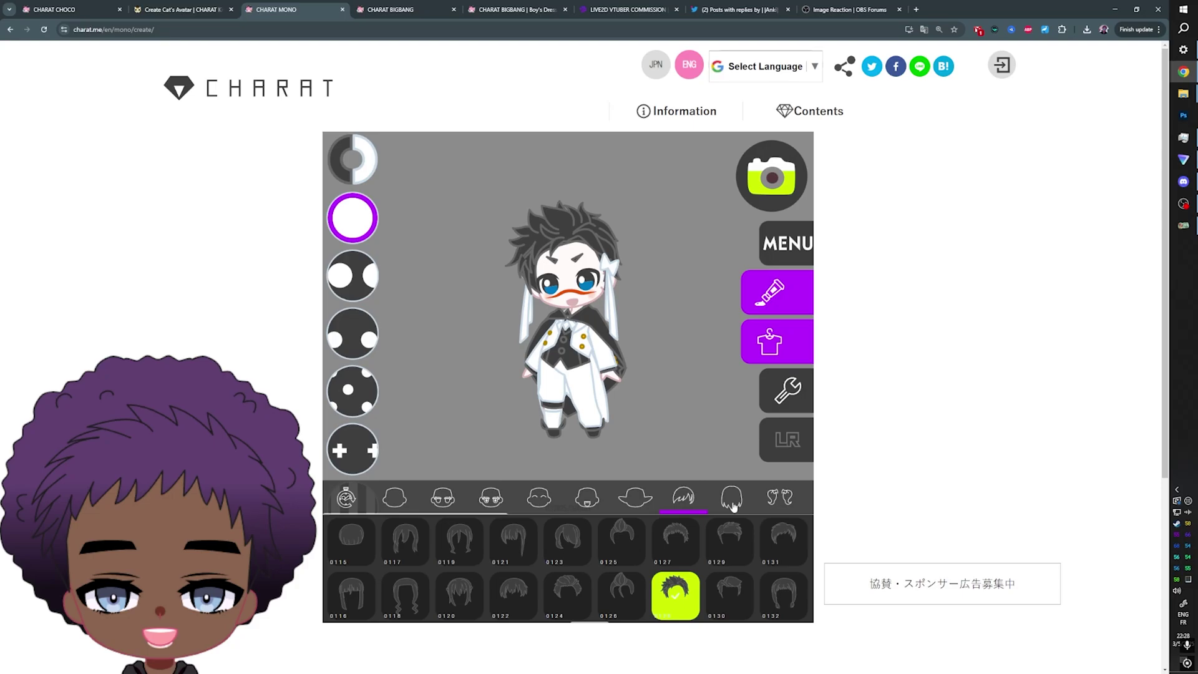
left_click(731, 501)
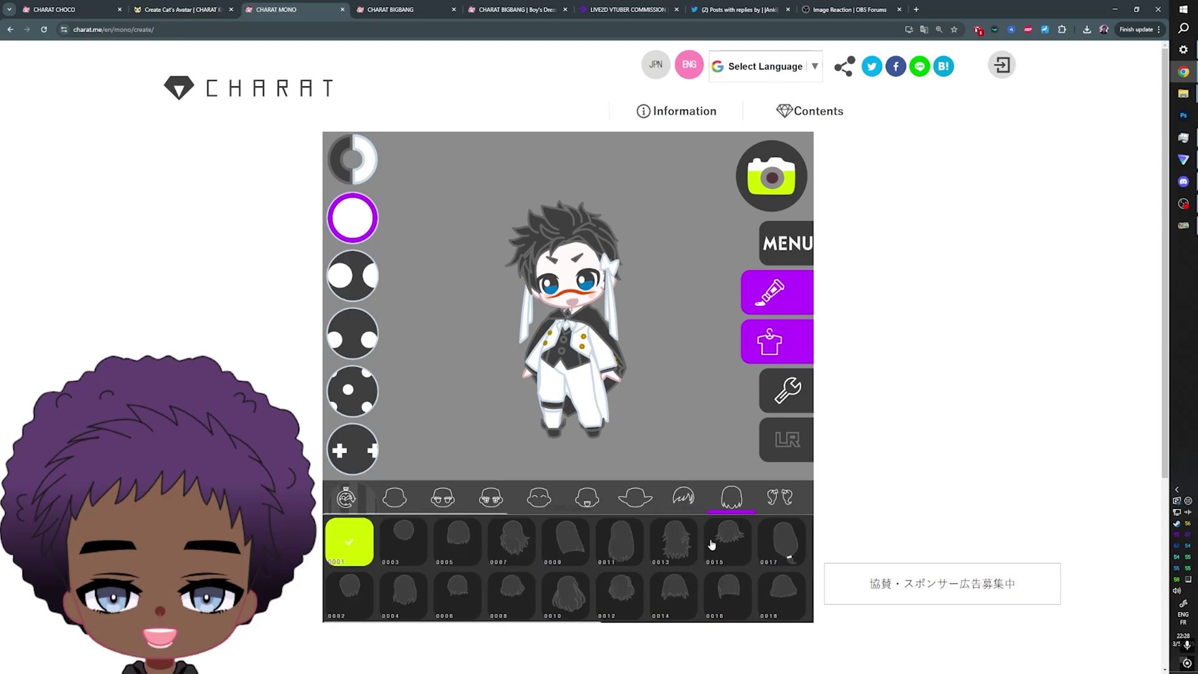
left_click(780, 497)
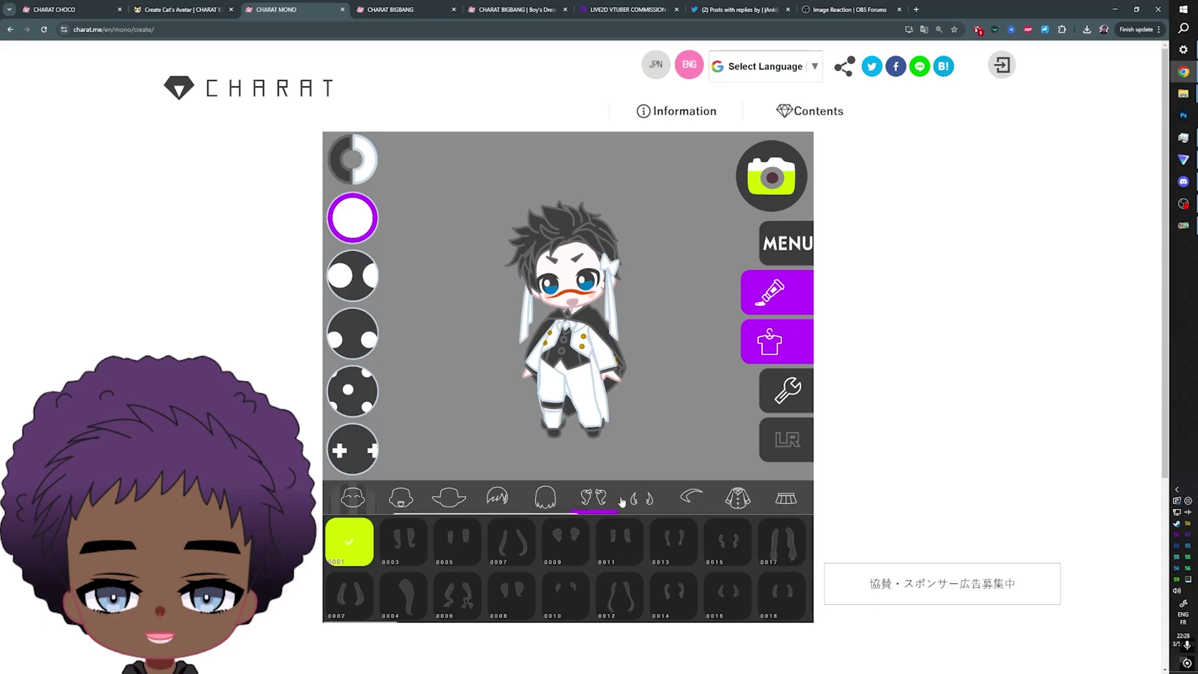
left_click_drag(695, 506, 569, 507)
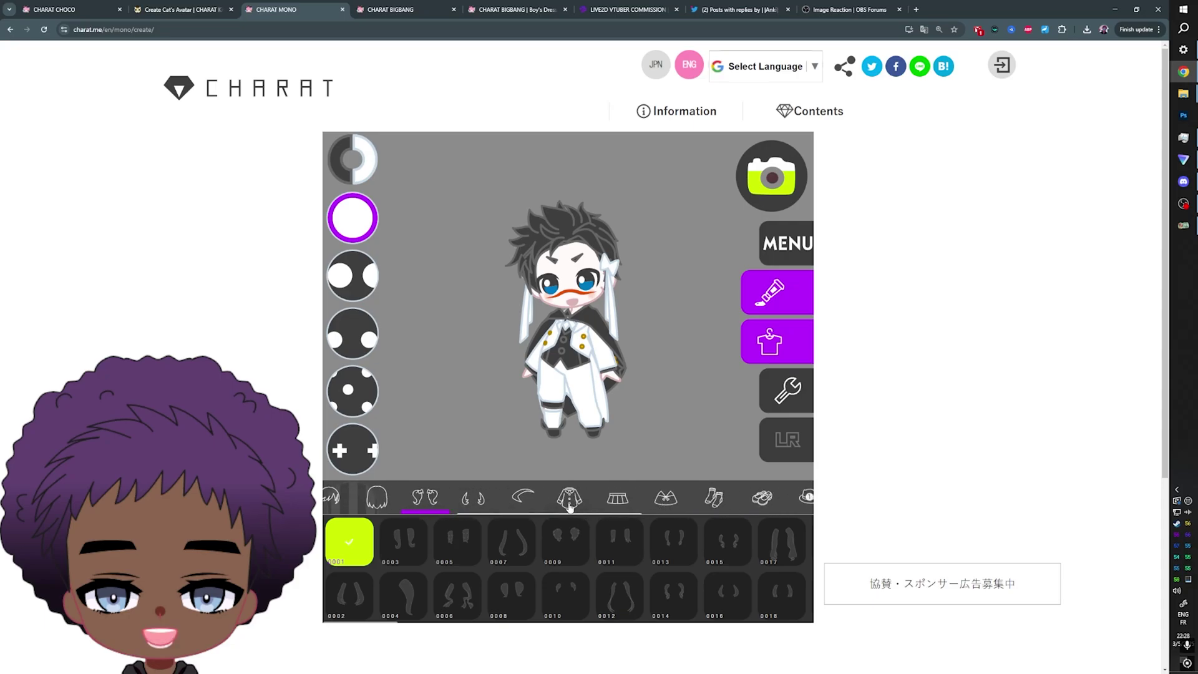
scroll(569, 502, "down", 5)
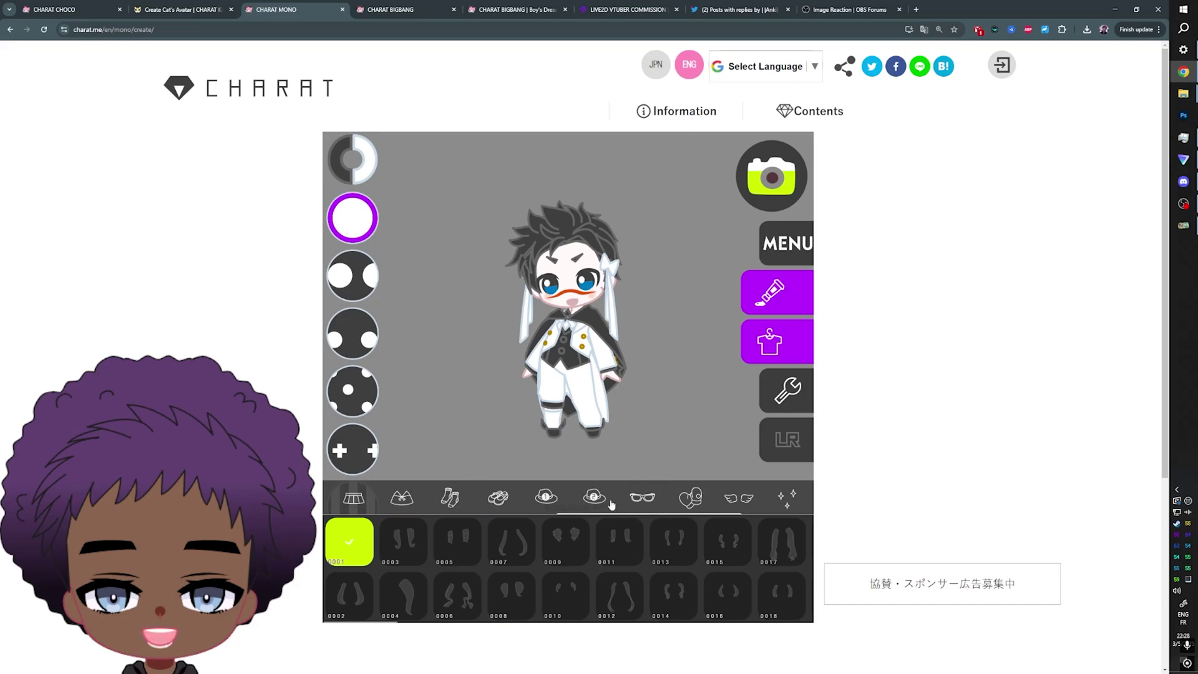
Look through the character's eyewear, wing and face-marking options.
left_click(642, 500)
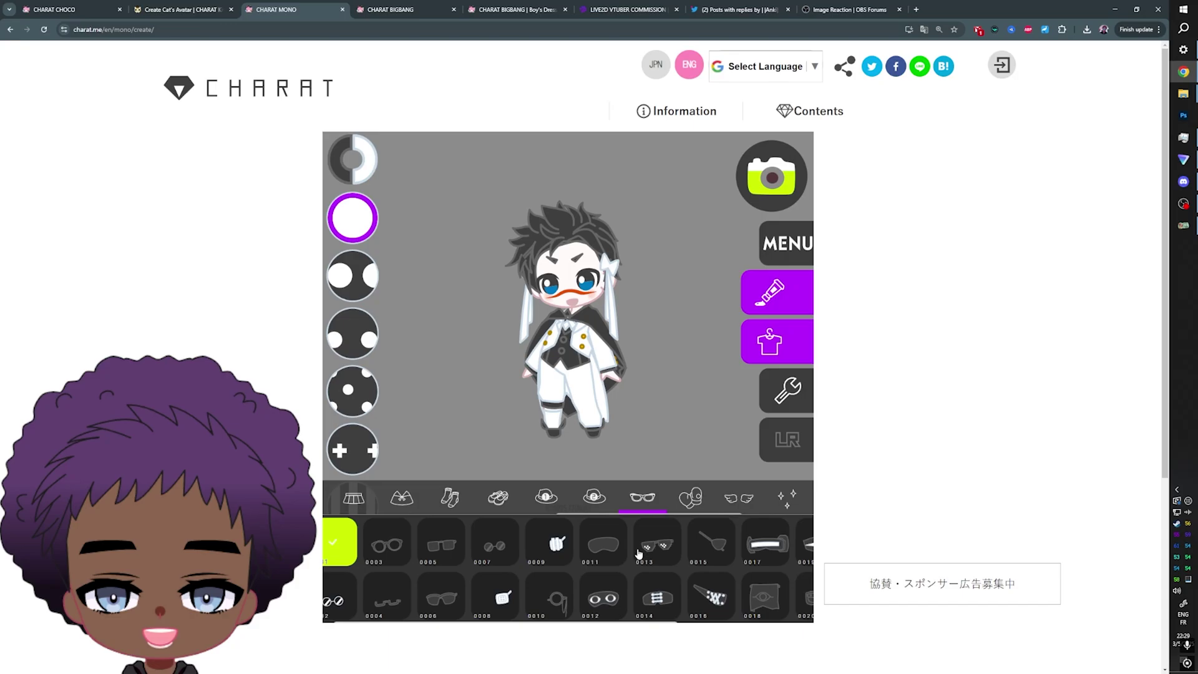
scroll(530, 549, "right", 3)
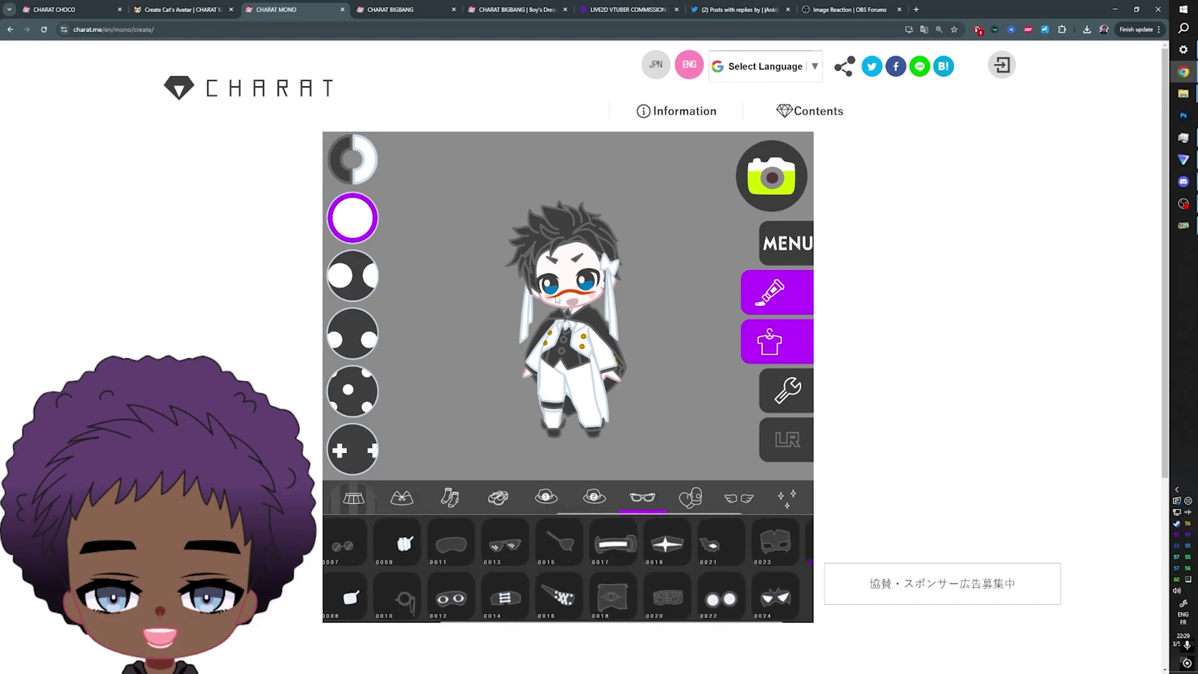
left_click(738, 497)
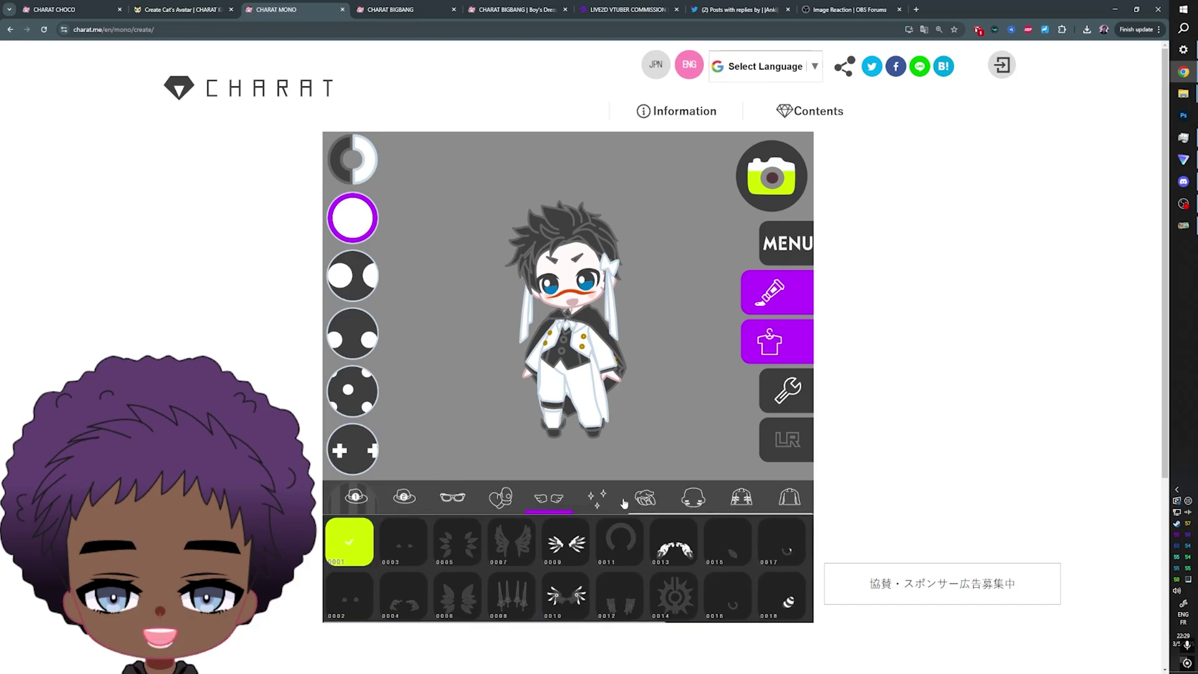
left_click(688, 499)
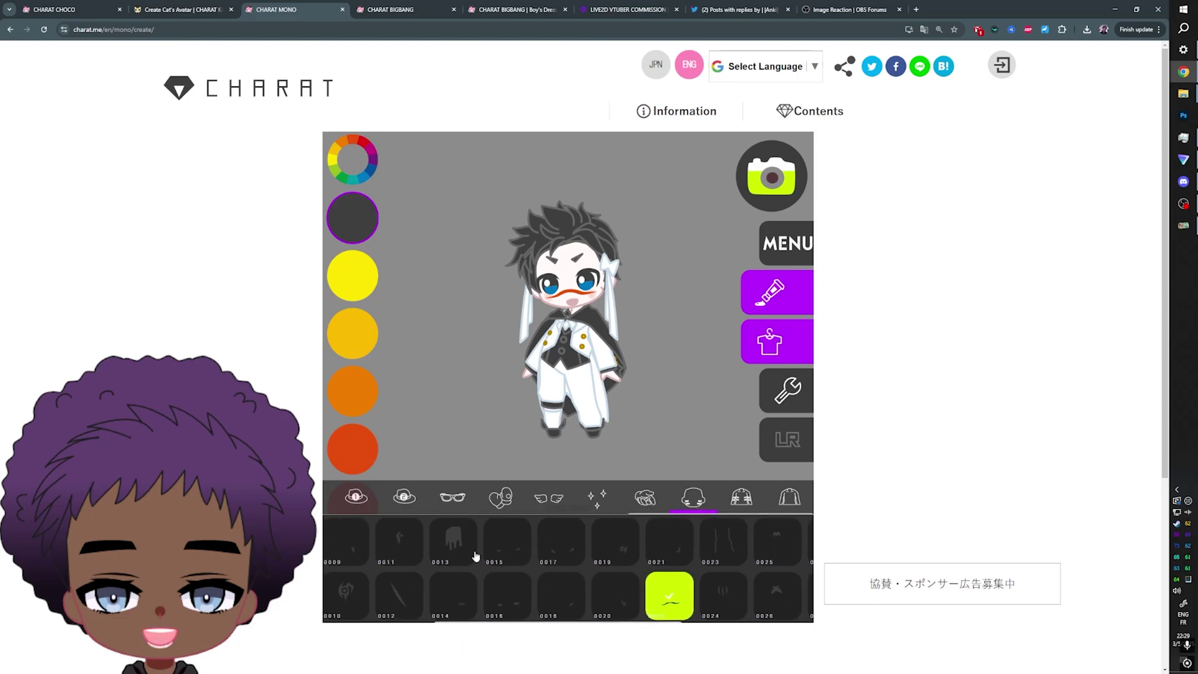
Try several hand-held items on the character, including the ice creams 0005 and the phone 0003, and pick item 0006.
left_click(641, 506)
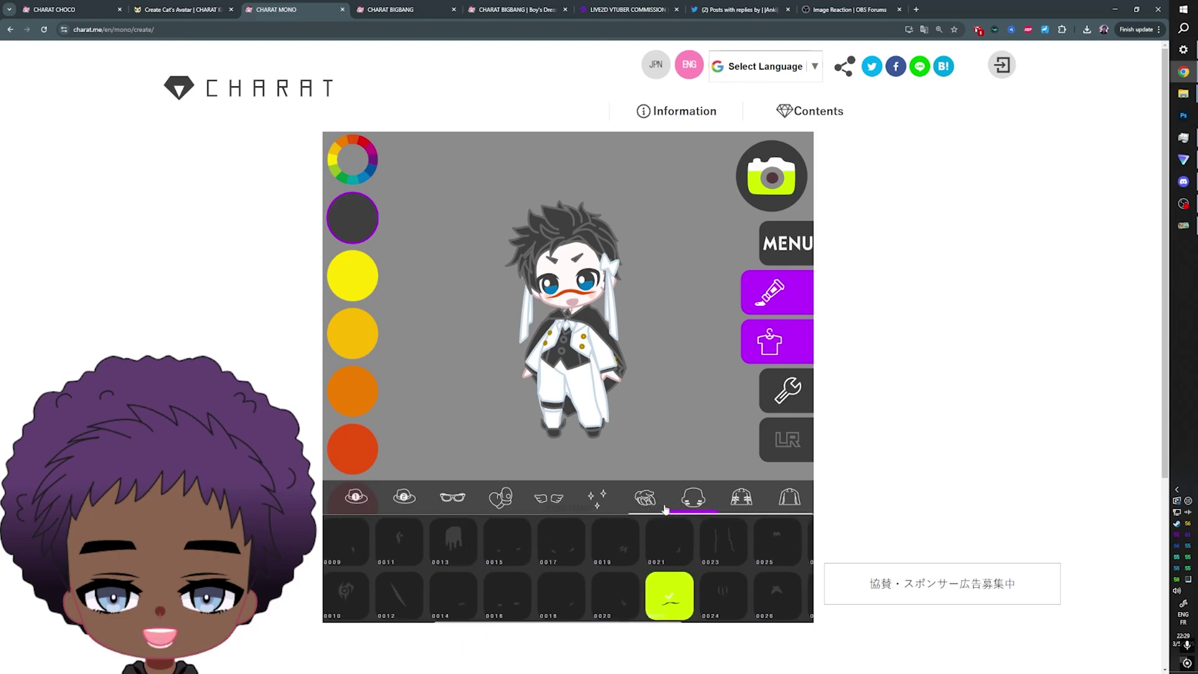
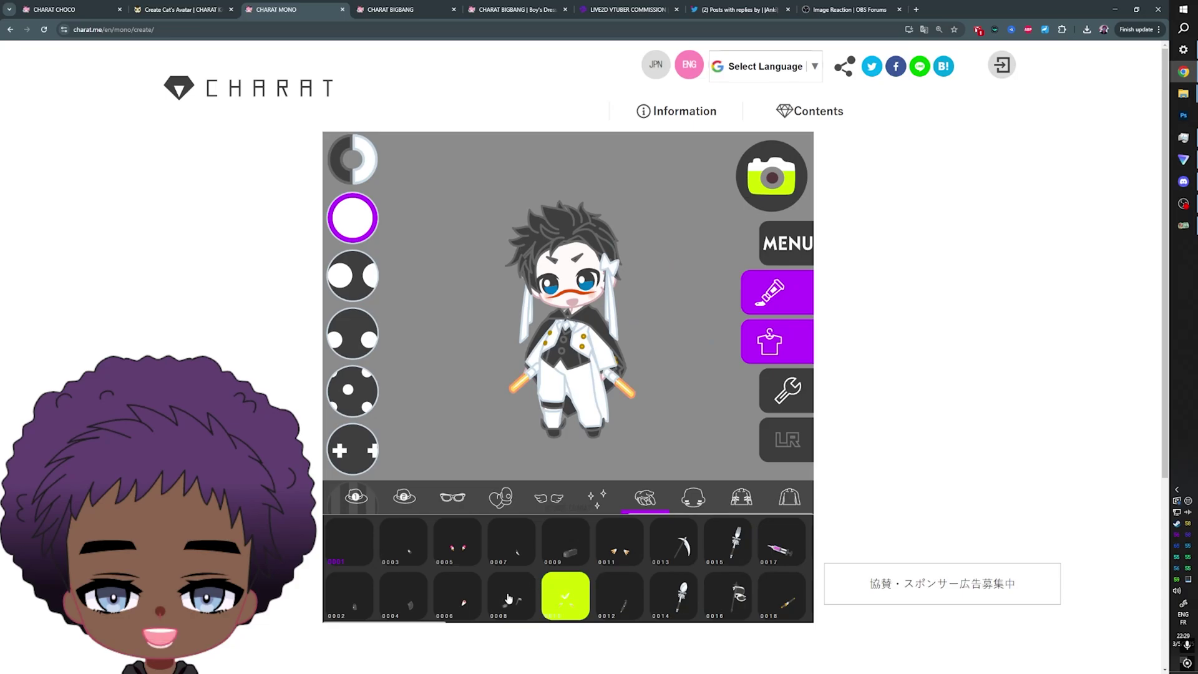
left_click(512, 596)
left_click(566, 542)
left_click(512, 542)
left_click(455, 552)
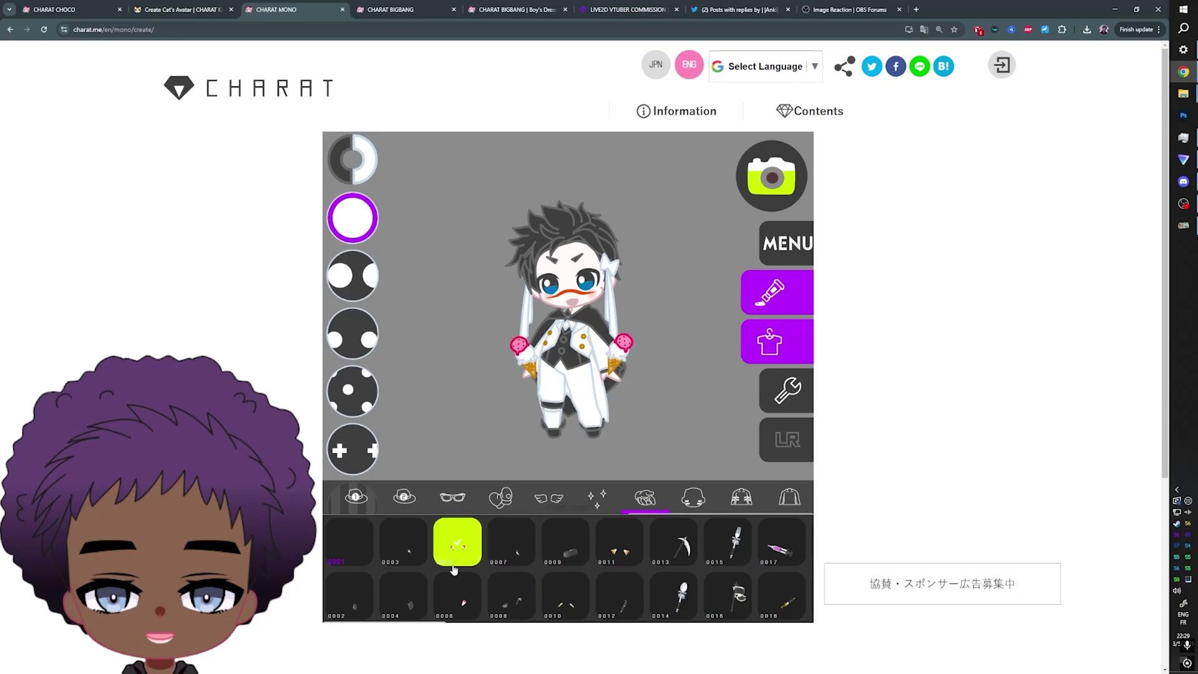
left_click(391, 598)
left_click(399, 547)
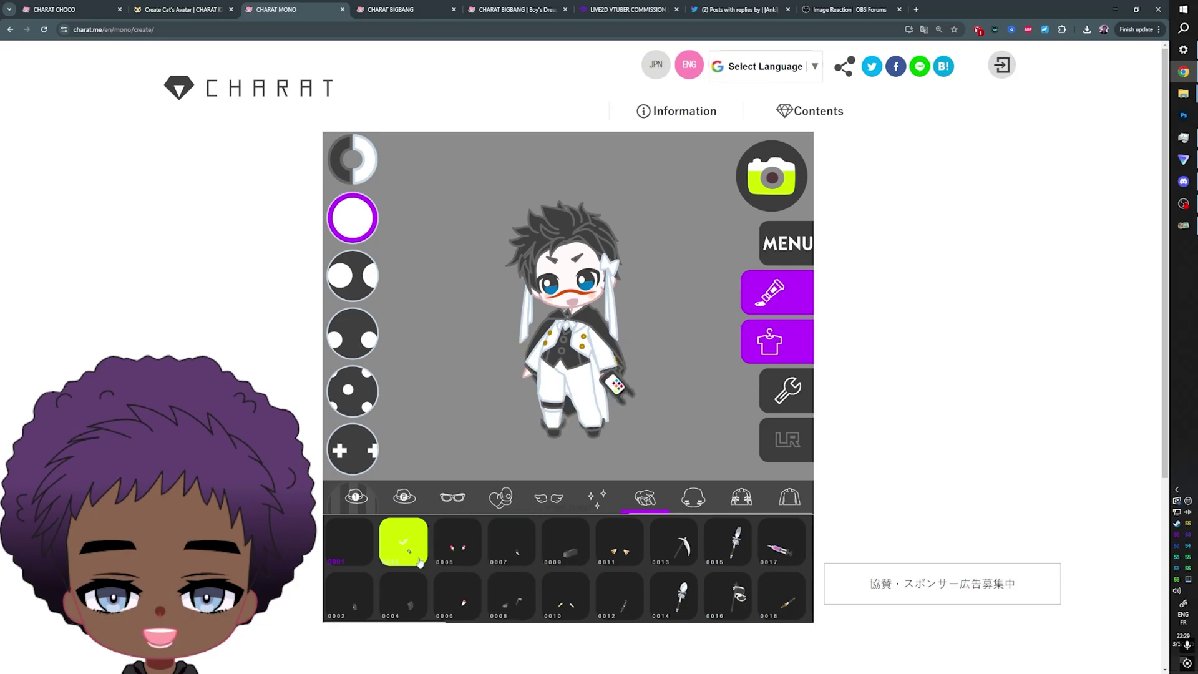
left_click(454, 582)
Switch to the CHARAT BIGBANG creator and look through its face outline, nose and eye-shape options.
key("ctrl+Tab")
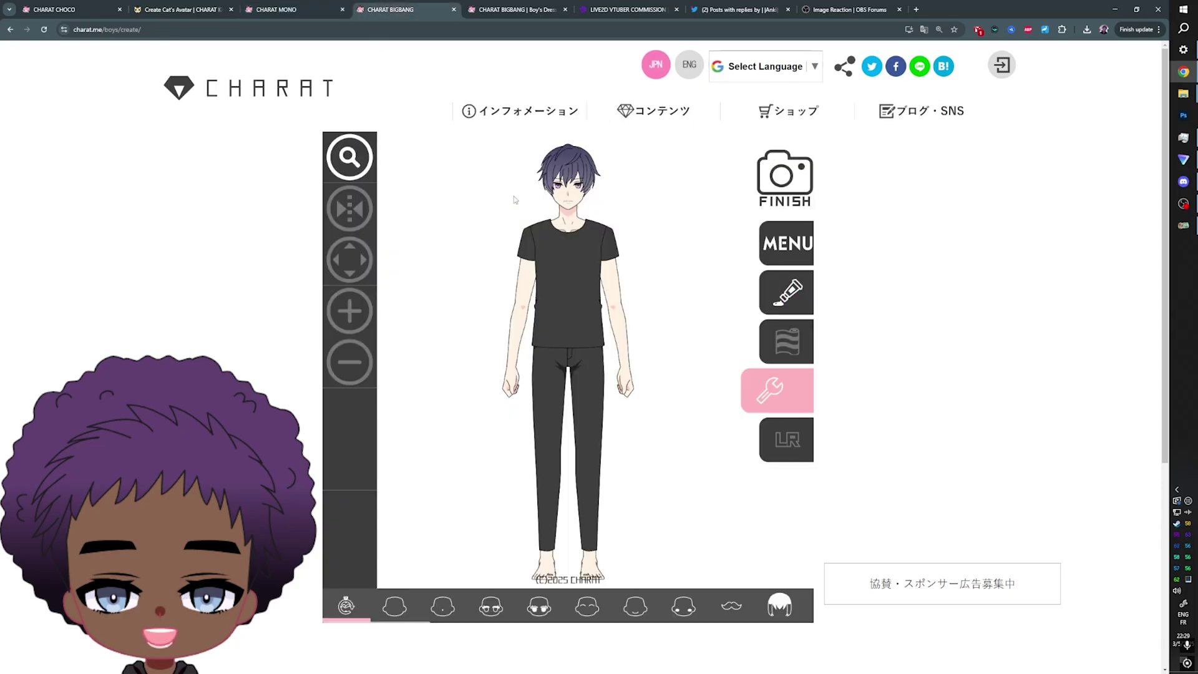
left_click(403, 607)
left_click(446, 613)
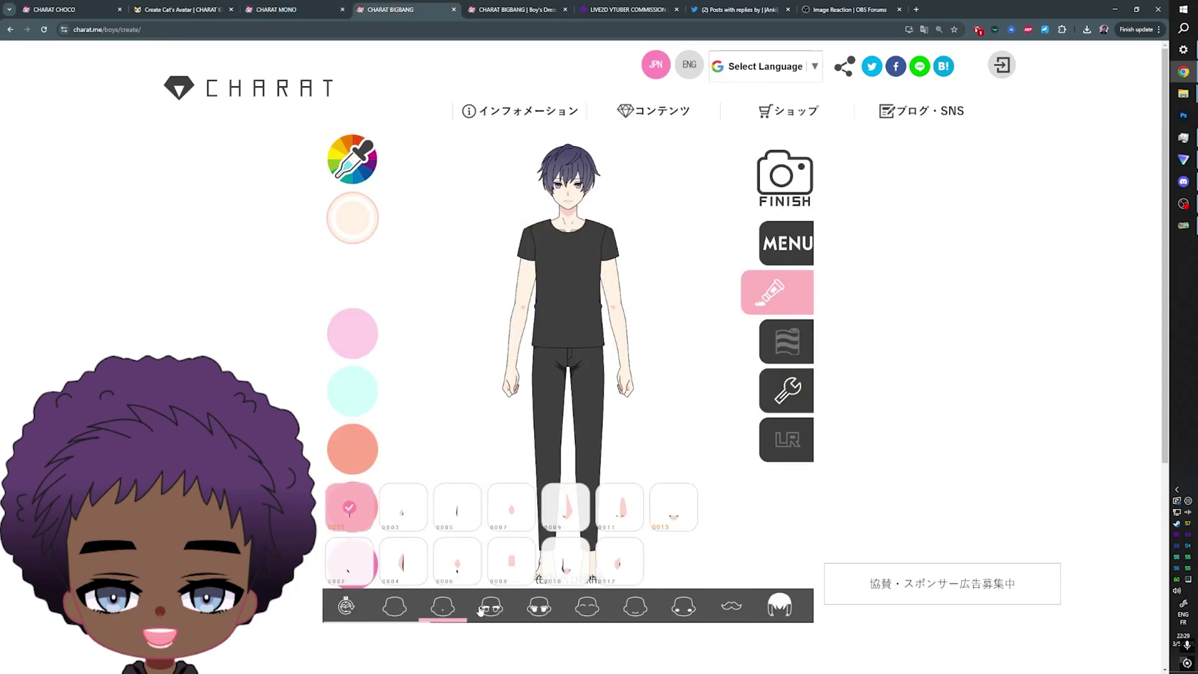
left_click(491, 609)
scroll(258, 388, "down", 5)
scroll(258, 388, "down", 1)
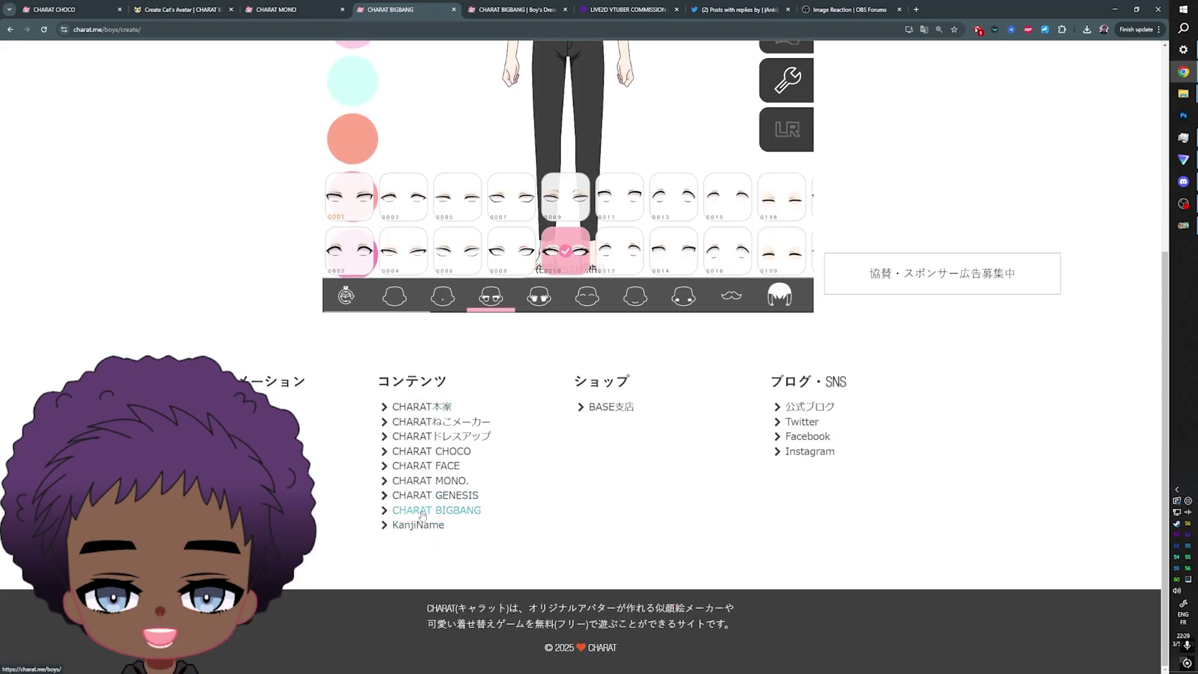
scroll(700, 571, "up", 5)
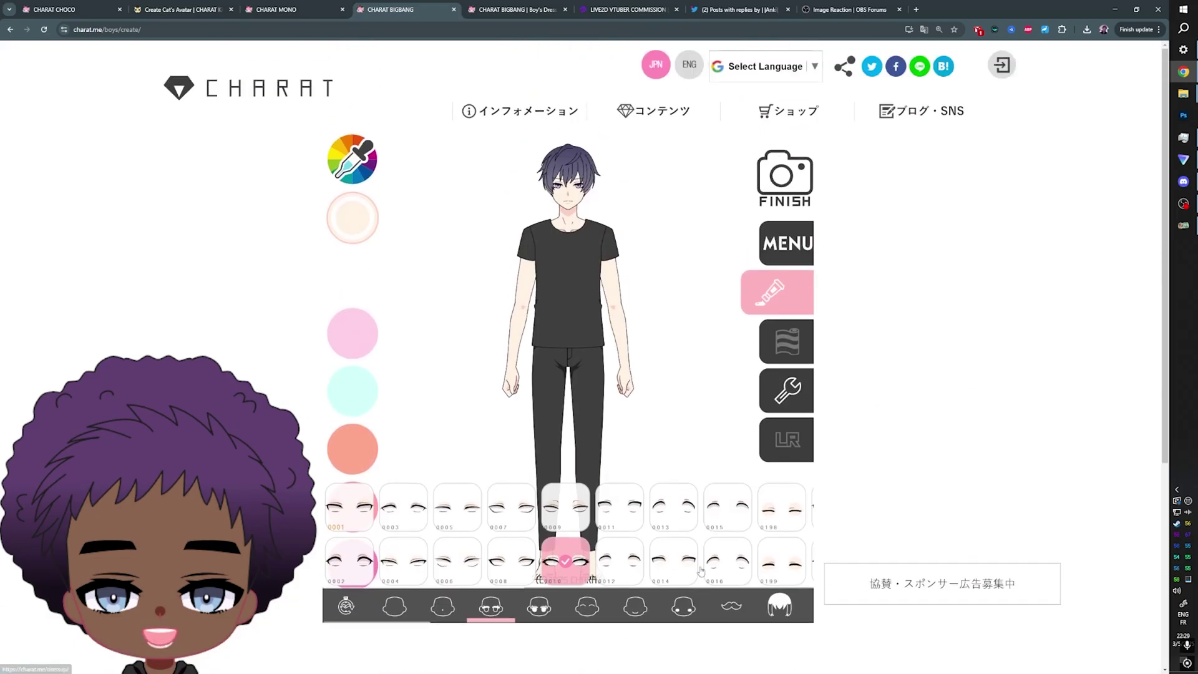
Try the open eye shape 0012 and give the male character closed eyes.
left_click(607, 570)
left_click(607, 570)
left_click(616, 567)
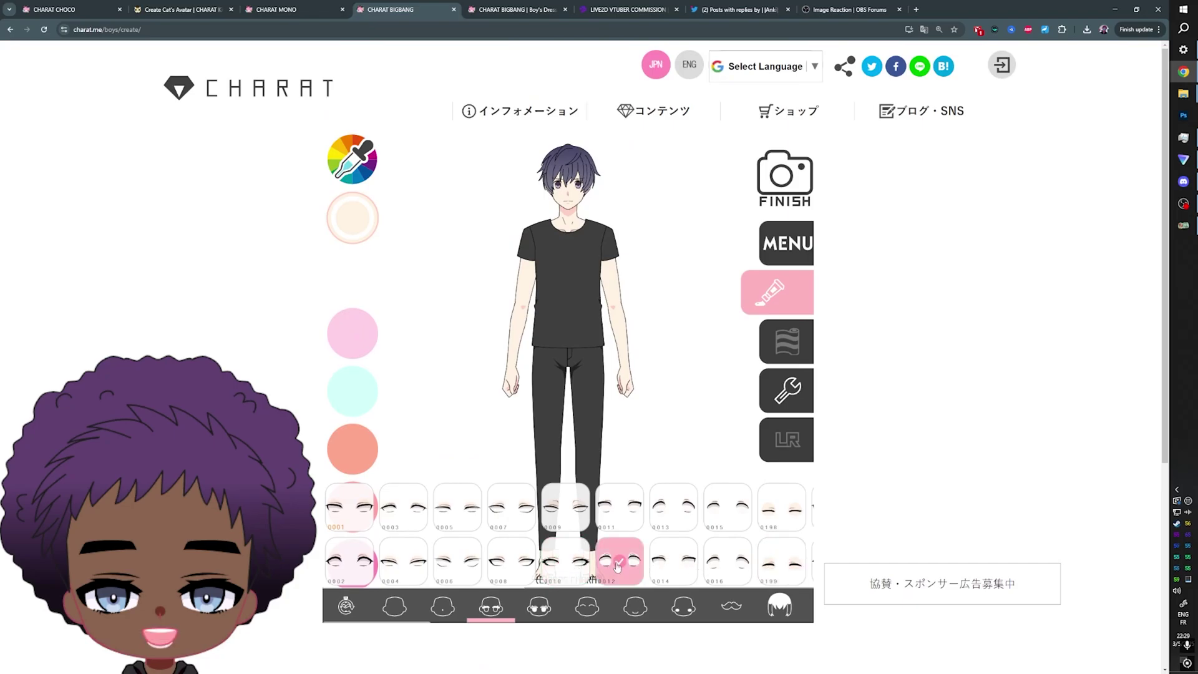
left_click(774, 569)
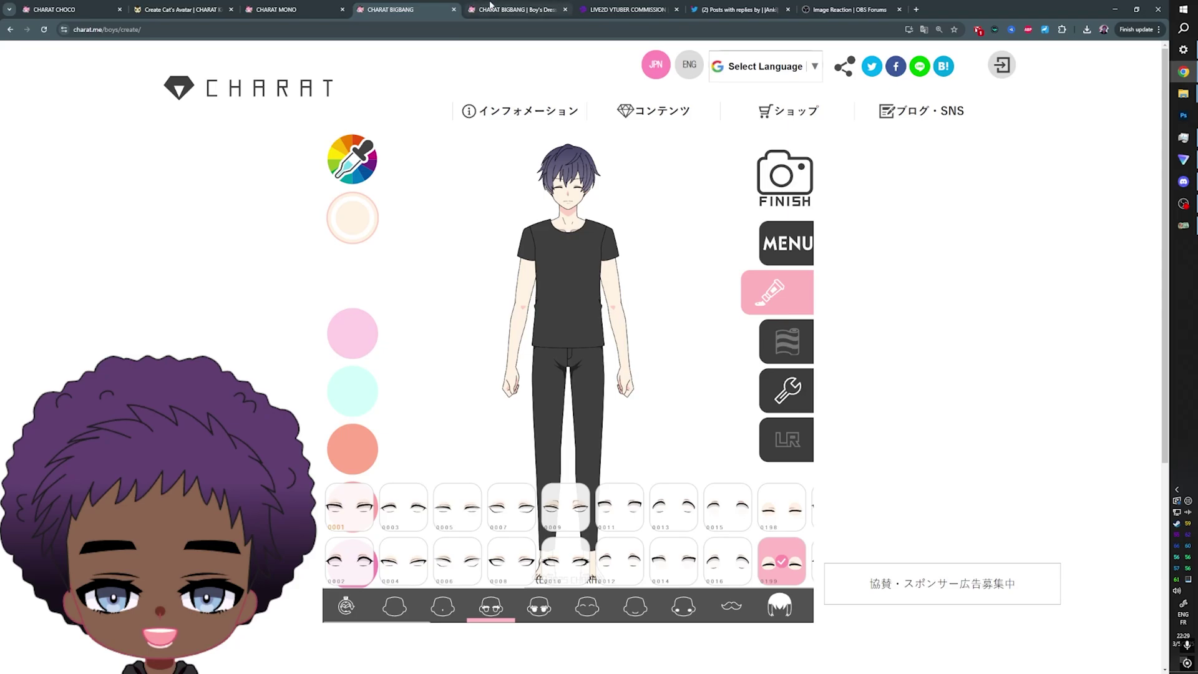
Try the thin moustache 0007 and give the character the full moustache and chin beard 0009.
left_click(731, 605)
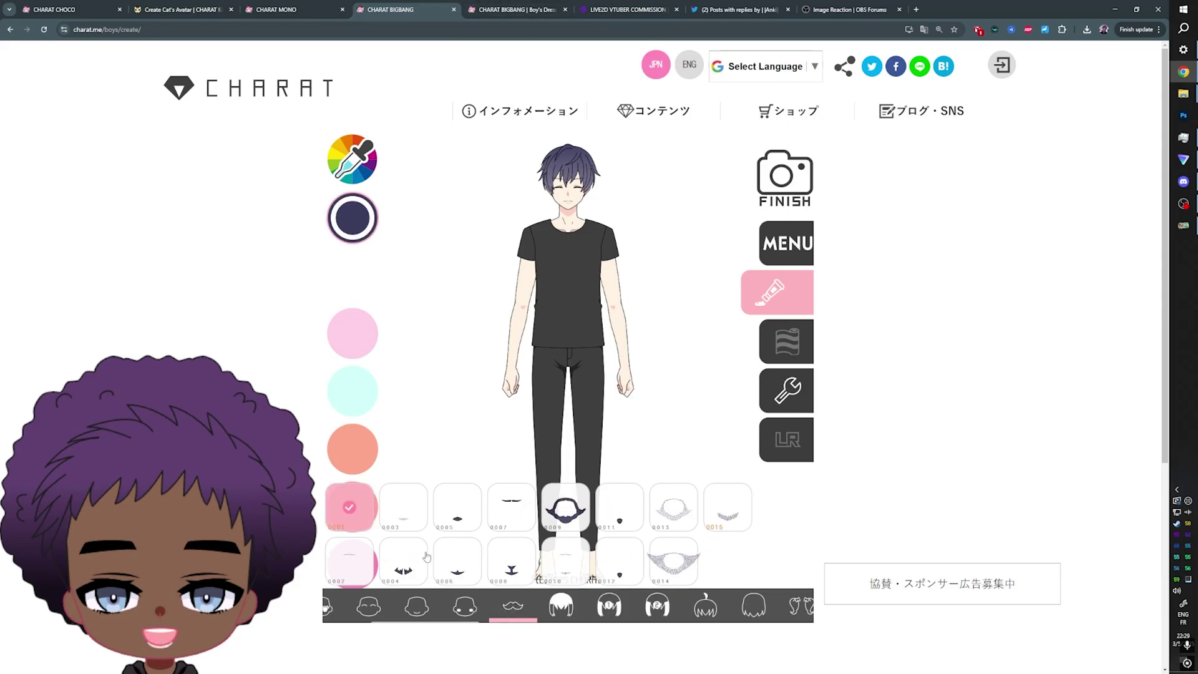
left_click(511, 507)
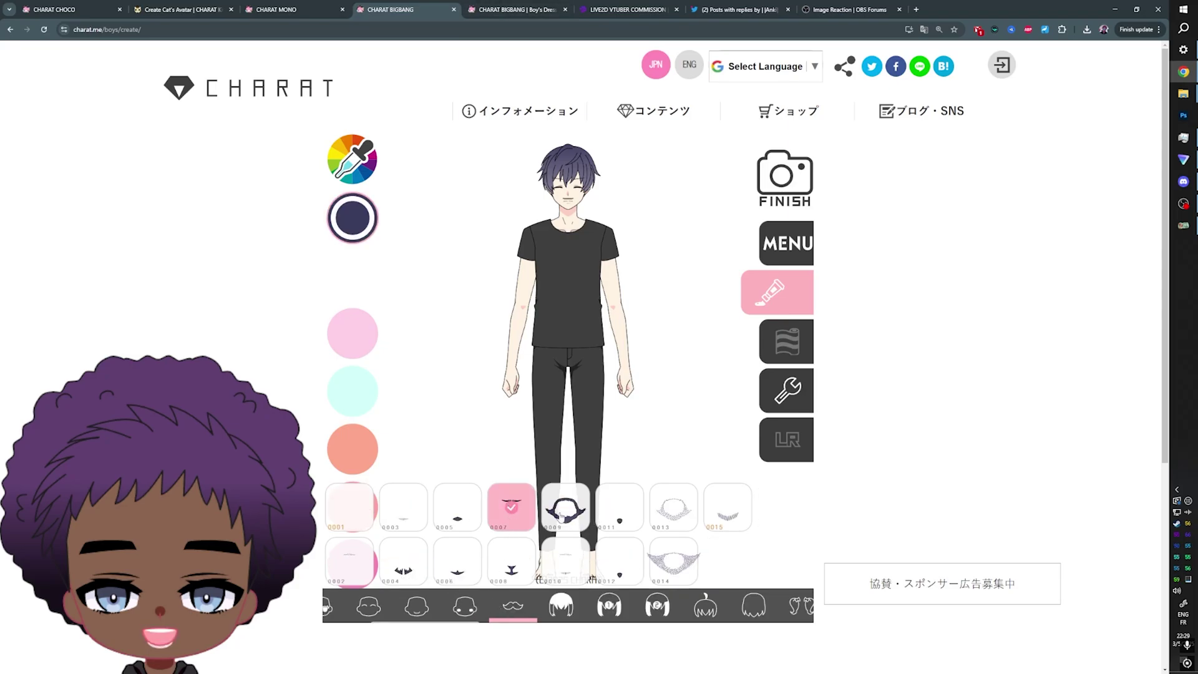
left_click(565, 507)
Try the spiky front hair 0060 and a topknot on the character, and choose the front hair 0005.
left_click(561, 605)
scroll(450, 538, "down", 5)
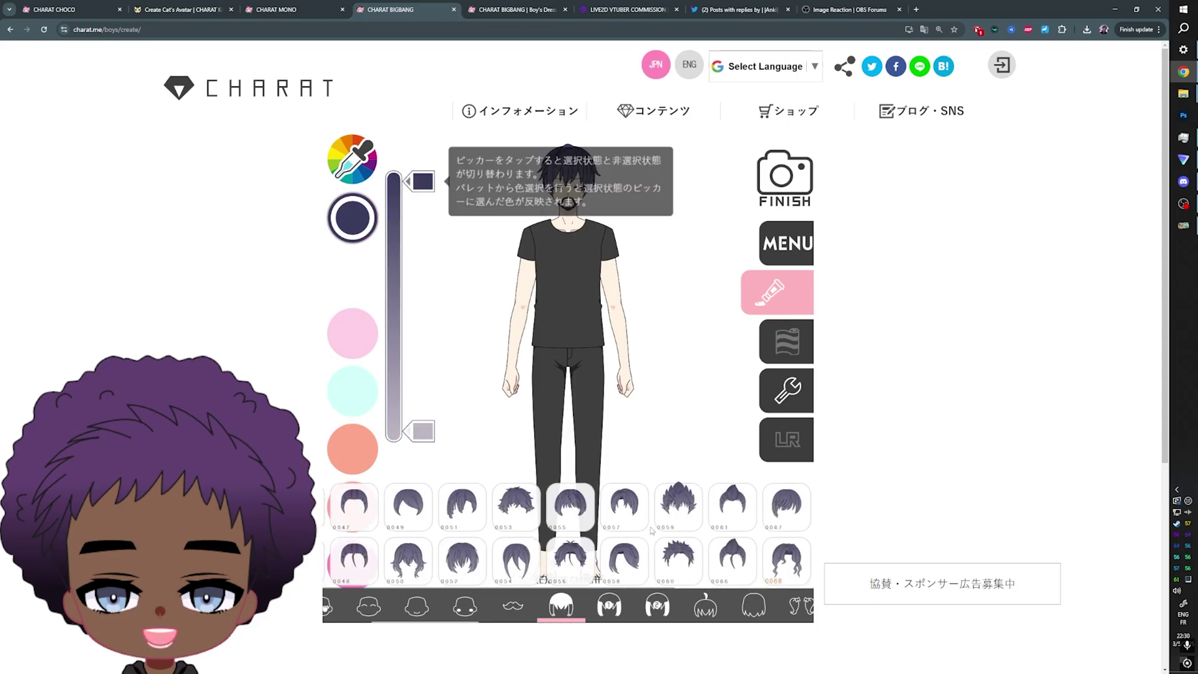
left_click(684, 564)
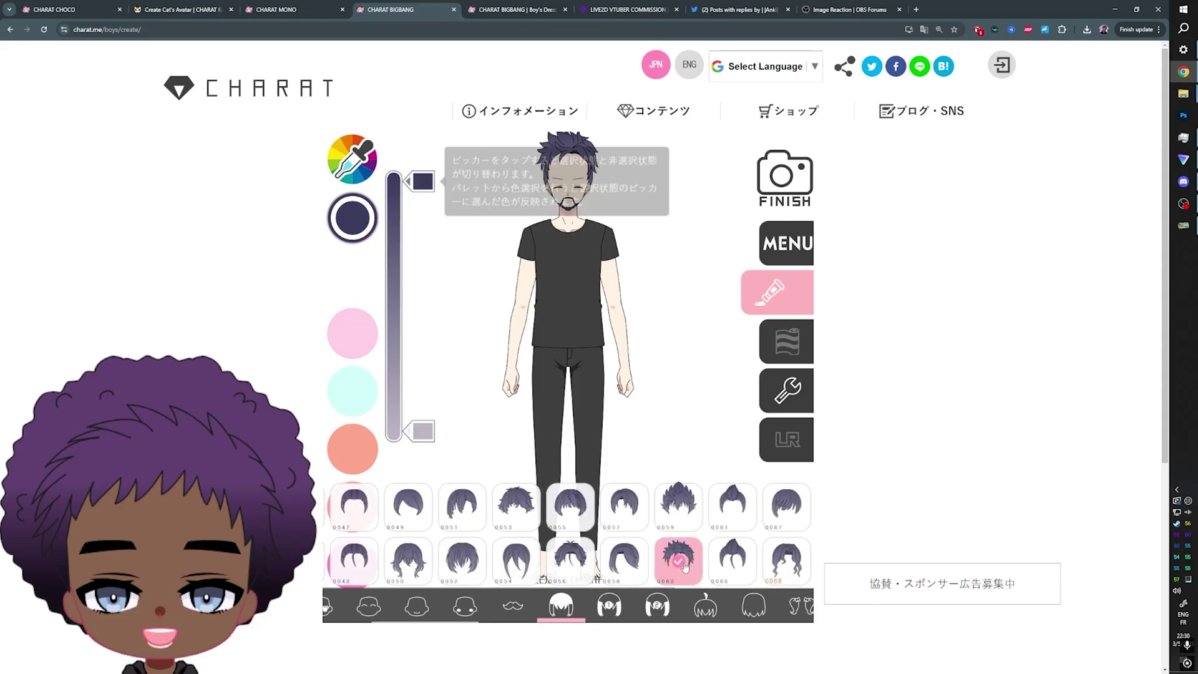
left_click(780, 504)
scroll(455, 523, "up", 10)
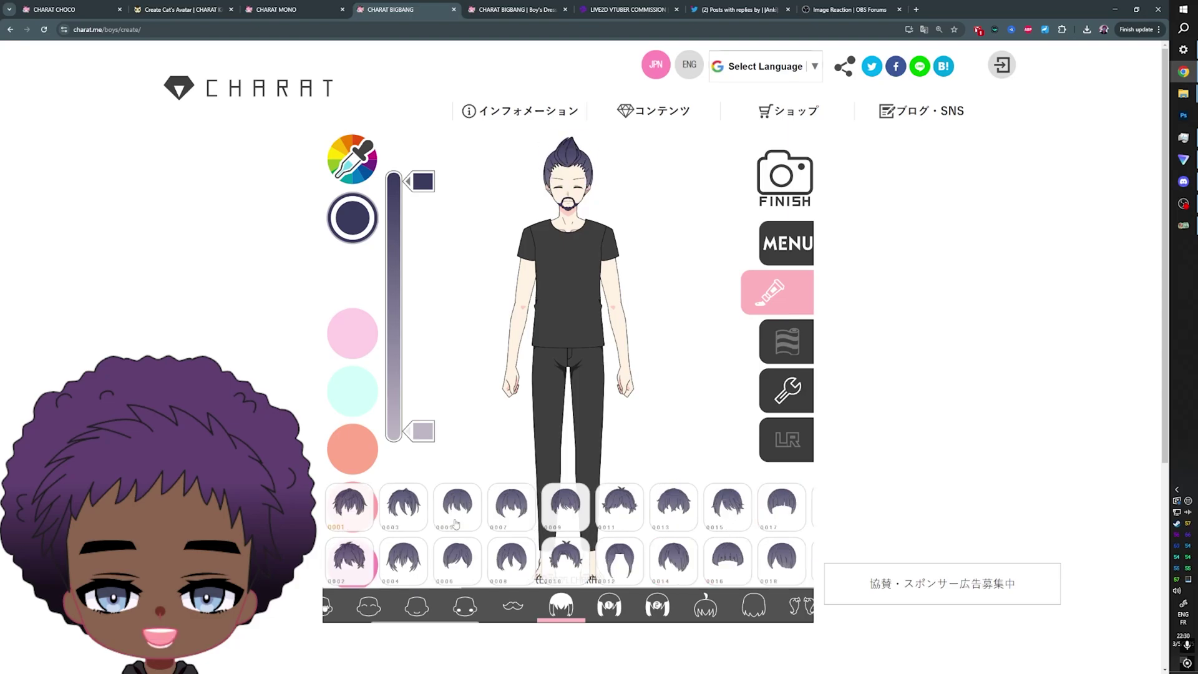
left_click(456, 520)
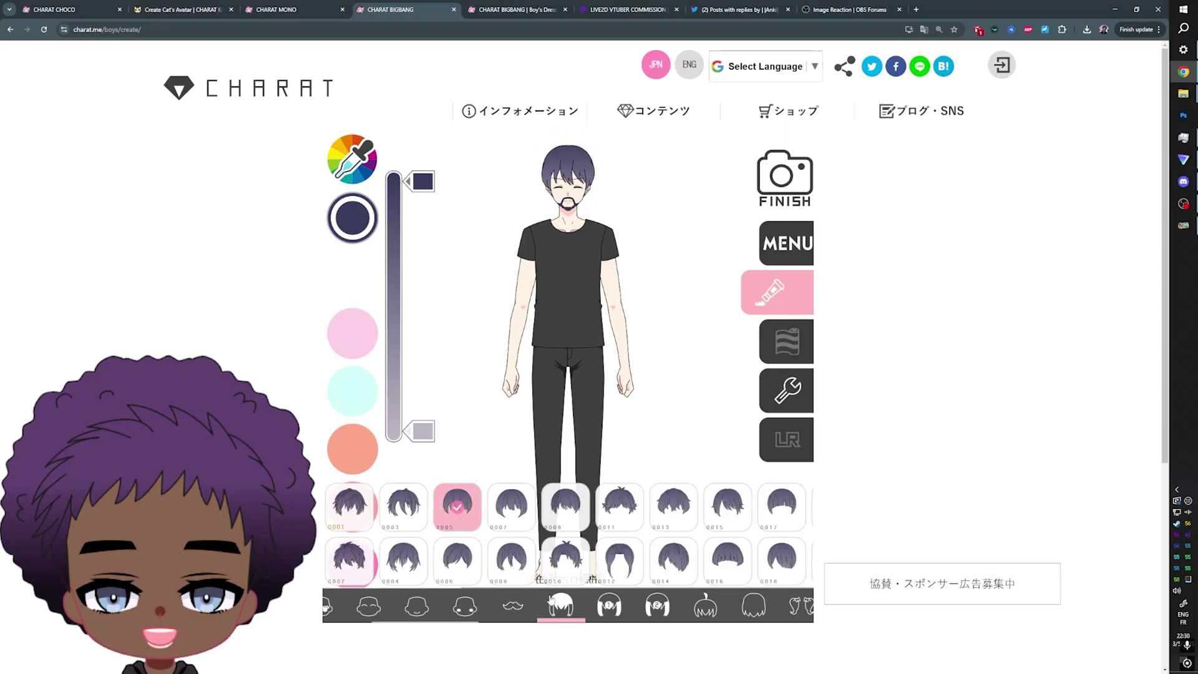
Look through the side hair, inner top and collared shirt options for the character.
left_click(616, 607)
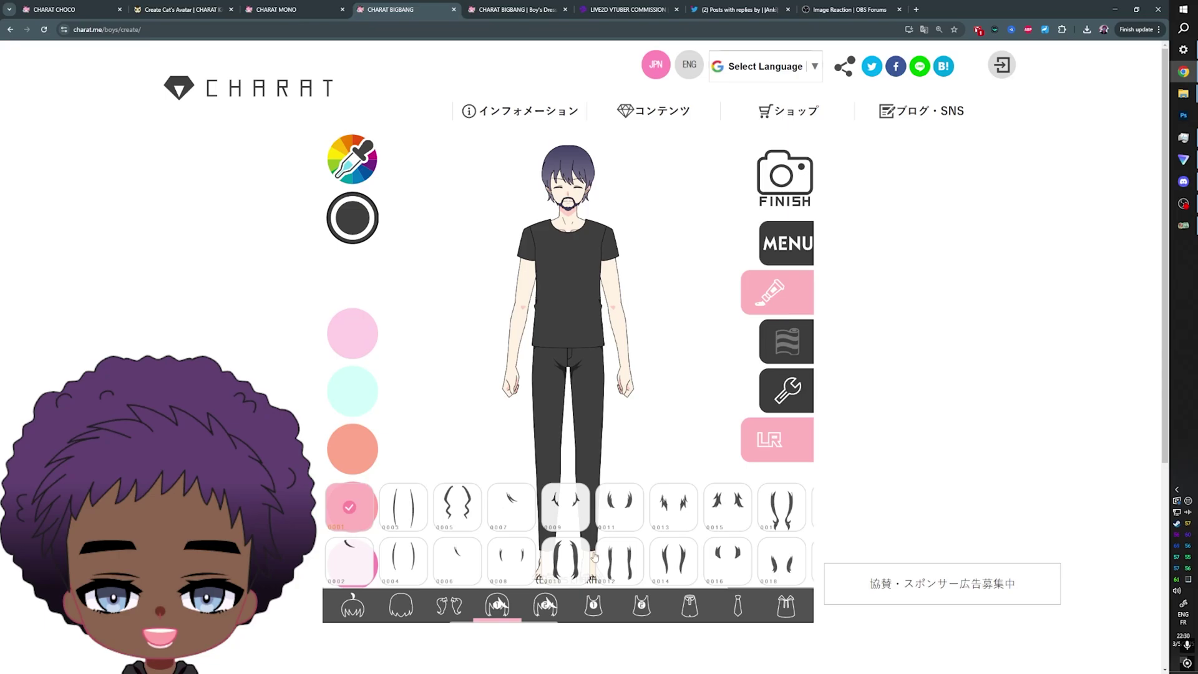
scroll(594, 556, "down", 2)
left_click(549, 607)
left_click(594, 608)
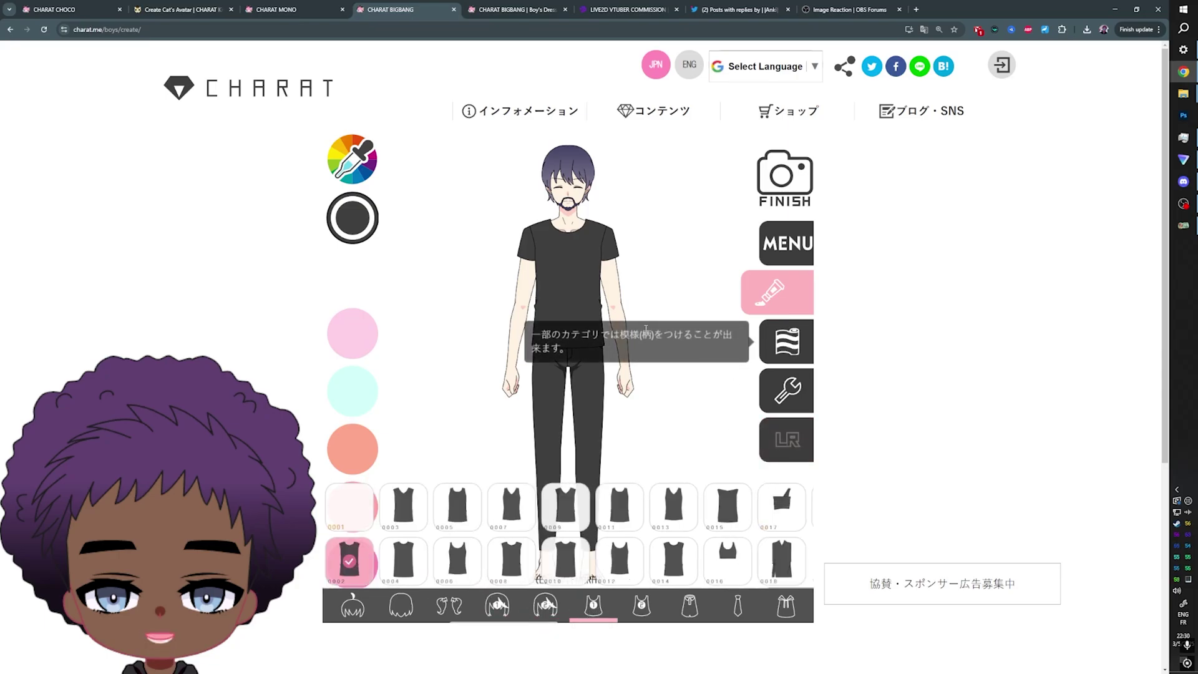
left_click(689, 605)
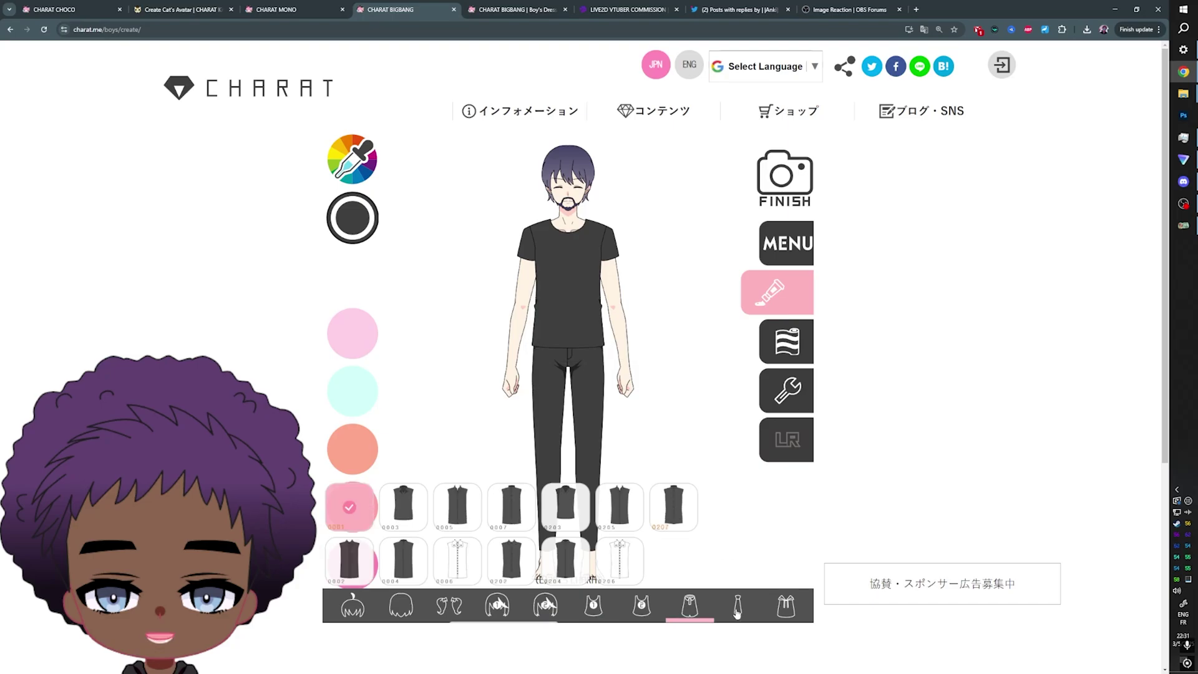
Dress the character in vest 0009, try the loose trousers 0008 and long skirt 0013, and choose shorts 0011.
left_click(783, 613)
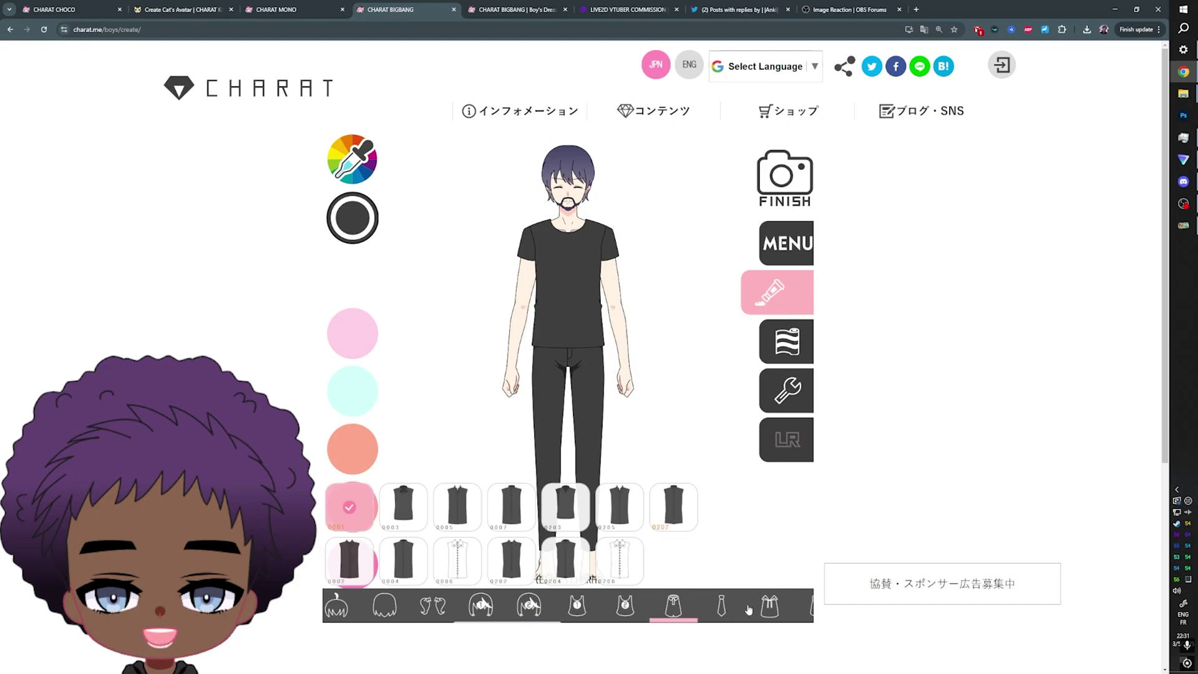
left_click(565, 507)
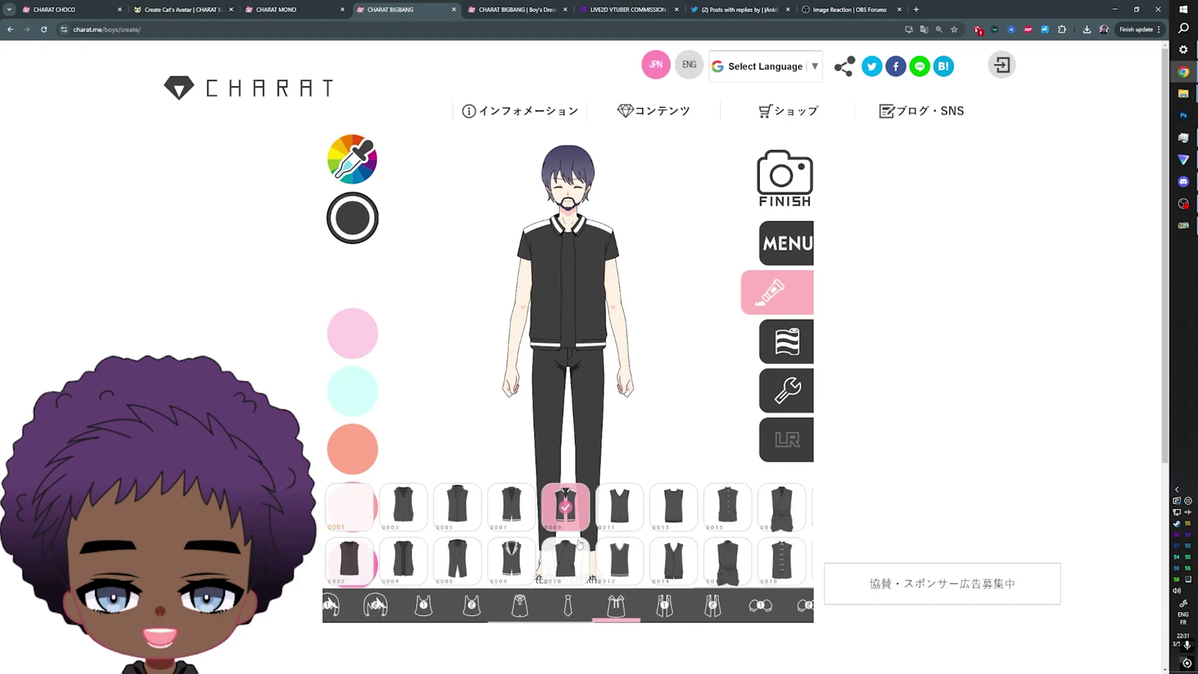
left_click(461, 605)
left_click(513, 559)
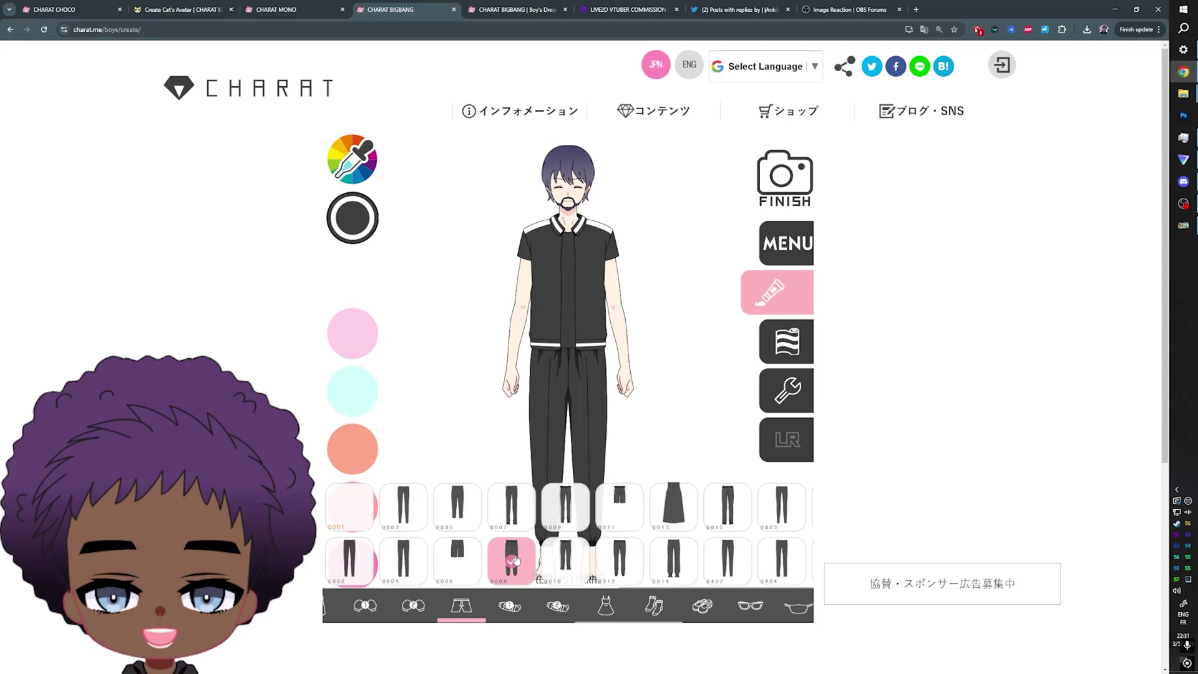
left_click(689, 522)
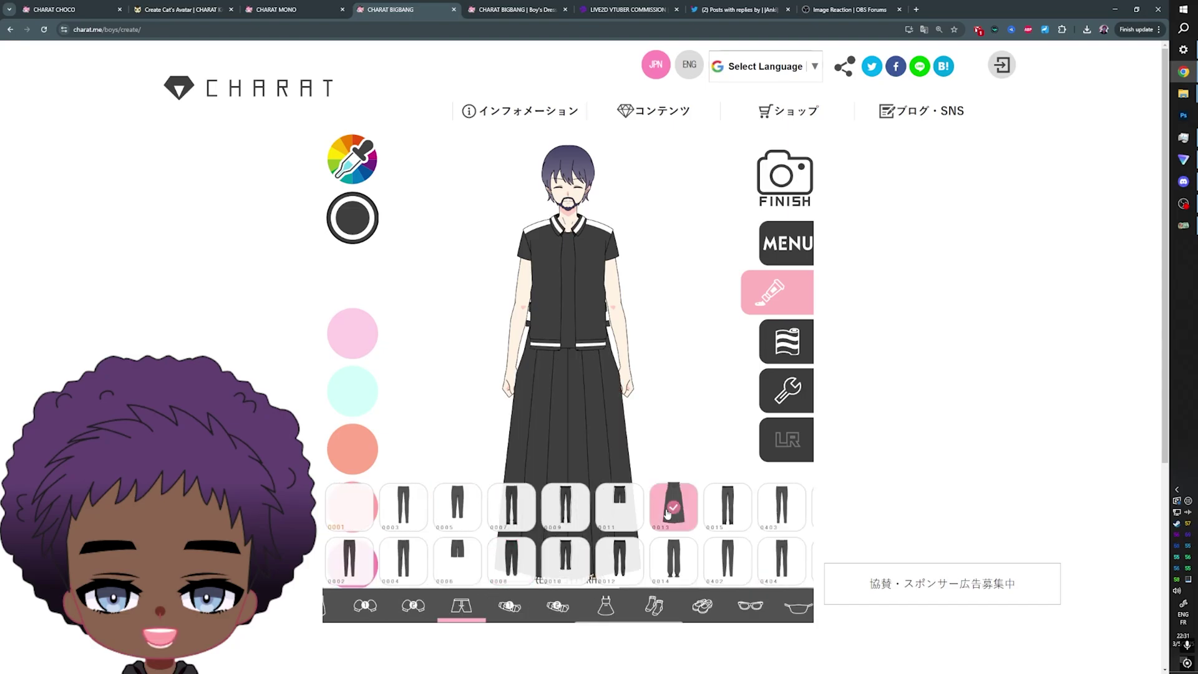
left_click(619, 510)
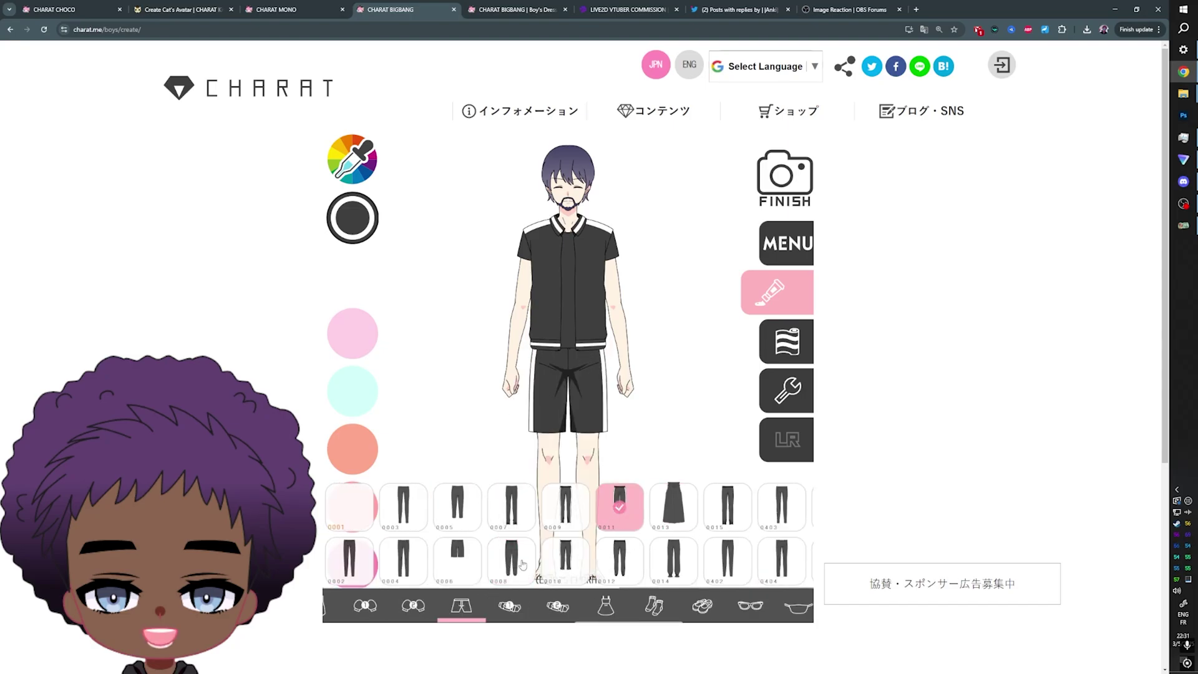
Try the gas mask 0006, cloth mask 0003 and respirator 0005 on the character, and choose mouth accessory 0004.
left_click(798, 607)
left_click(459, 560)
left_click(412, 509)
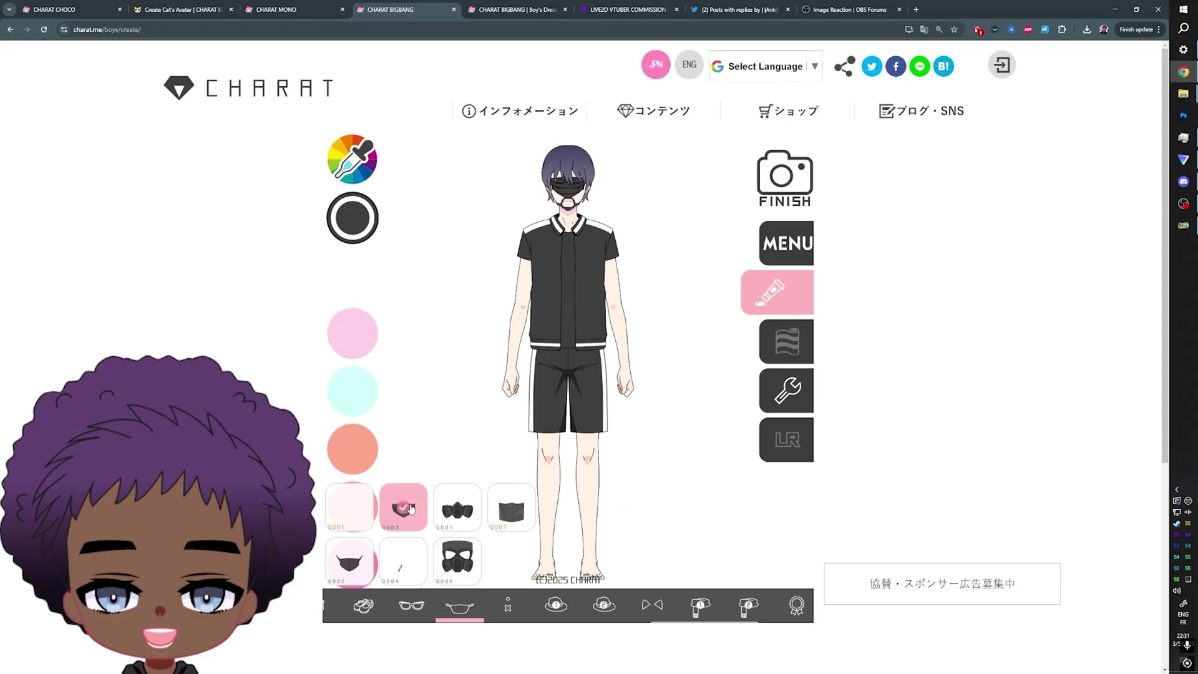
left_click(453, 513)
left_click(402, 560)
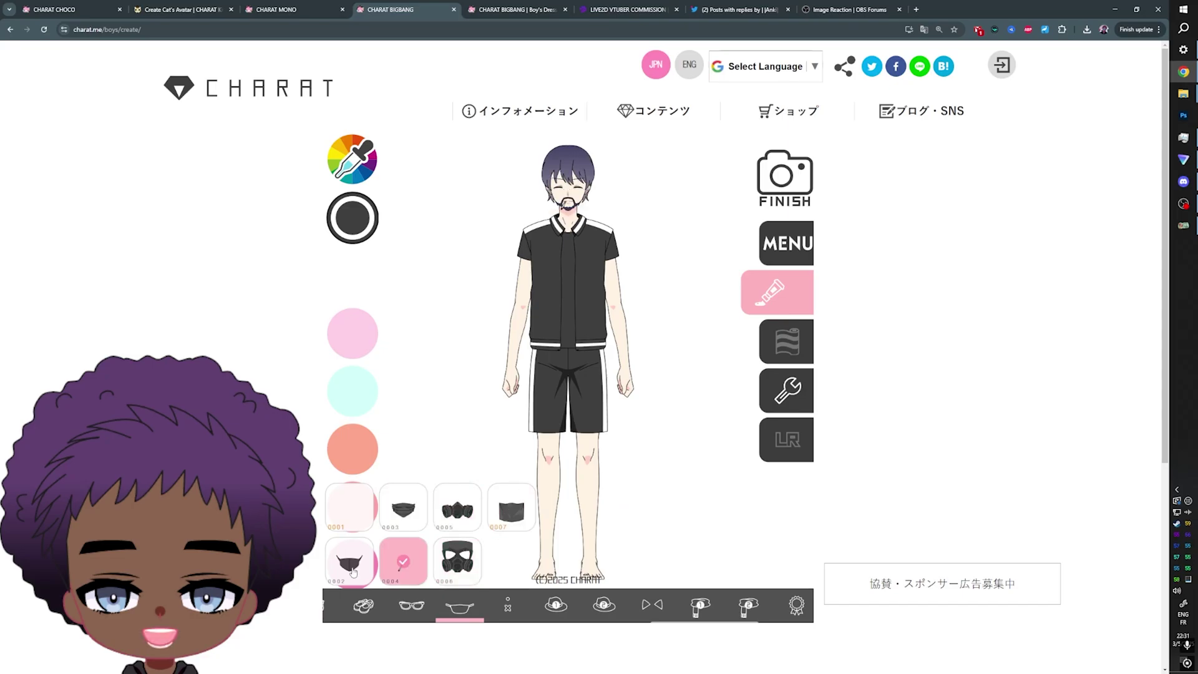
Try headphones, the cat-ear headset 0039 and a beanie as headwear, and choose the goggled aviator cap 0034 as second headwear.
scroll(346, 543, "down", 10)
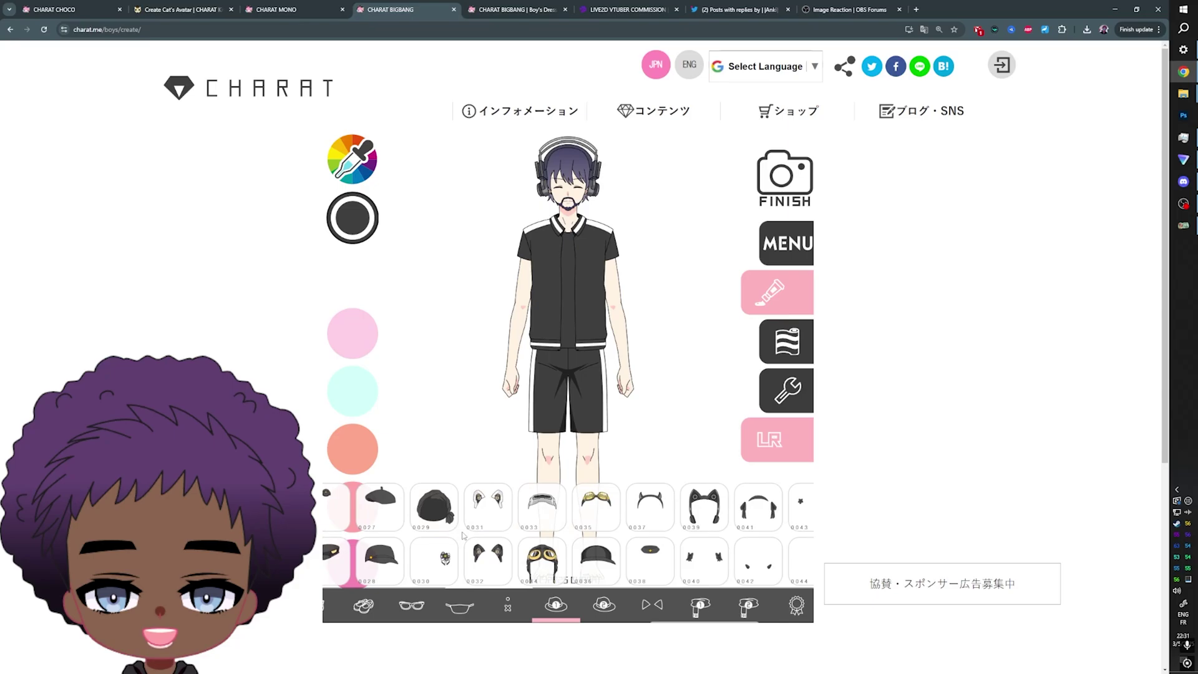
left_click(409, 505)
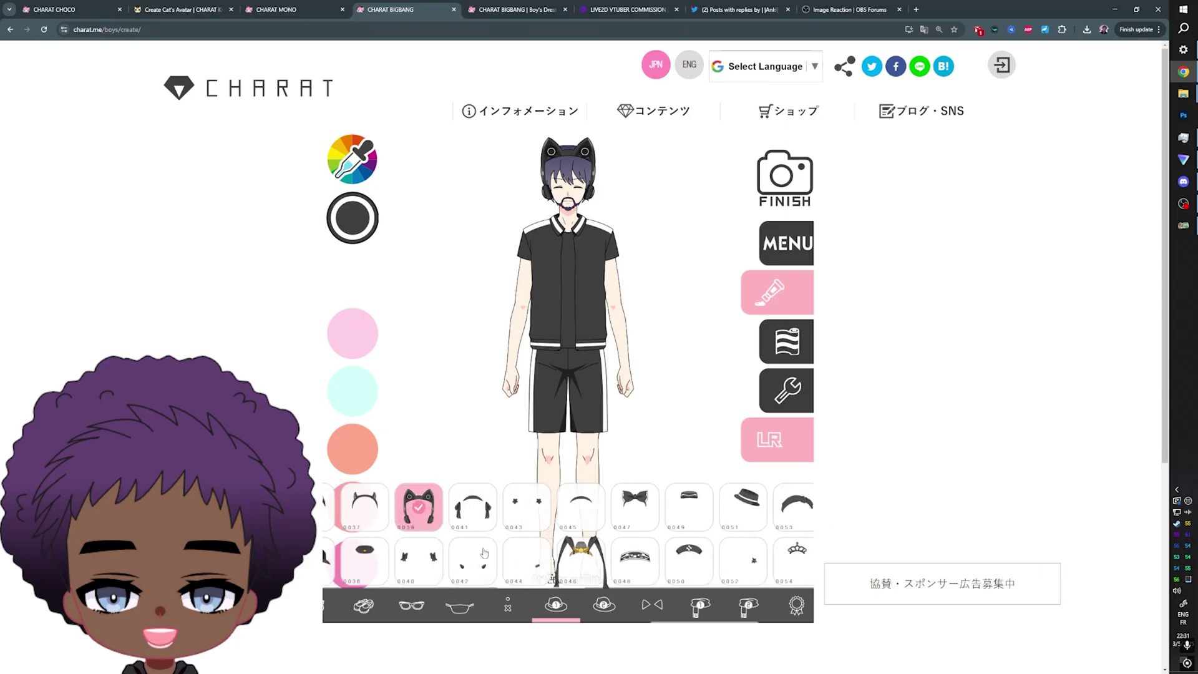
scroll(484, 553, "down", 3)
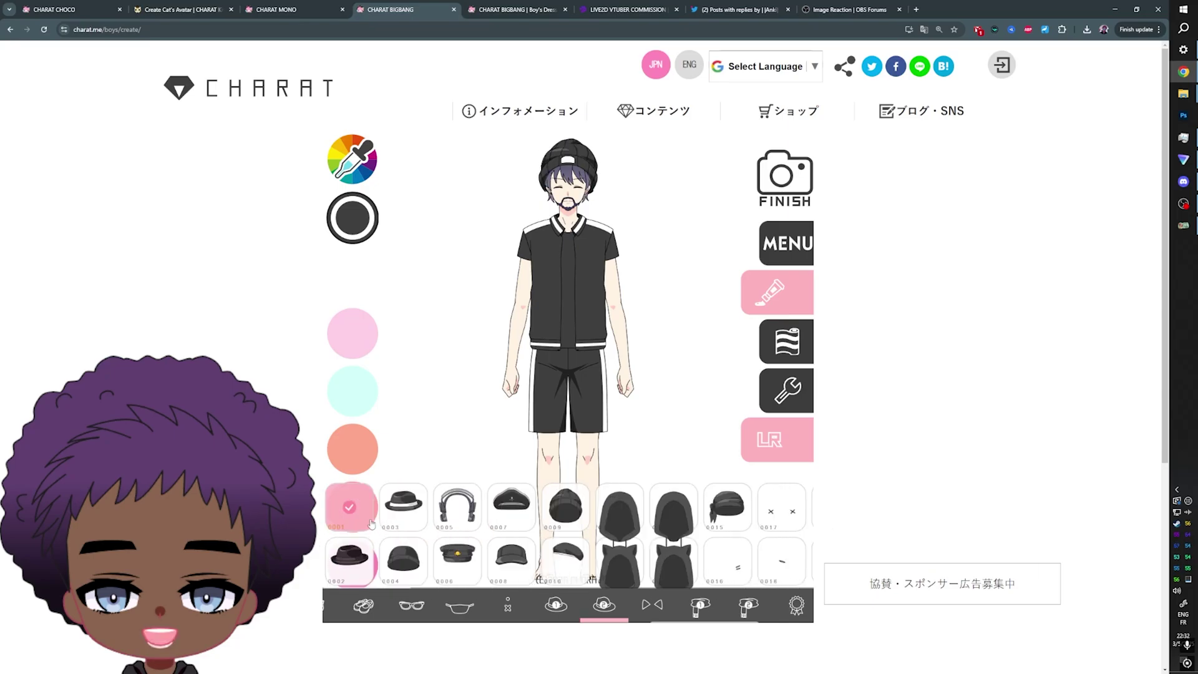
left_click(450, 515)
scroll(594, 533, "down", 3)
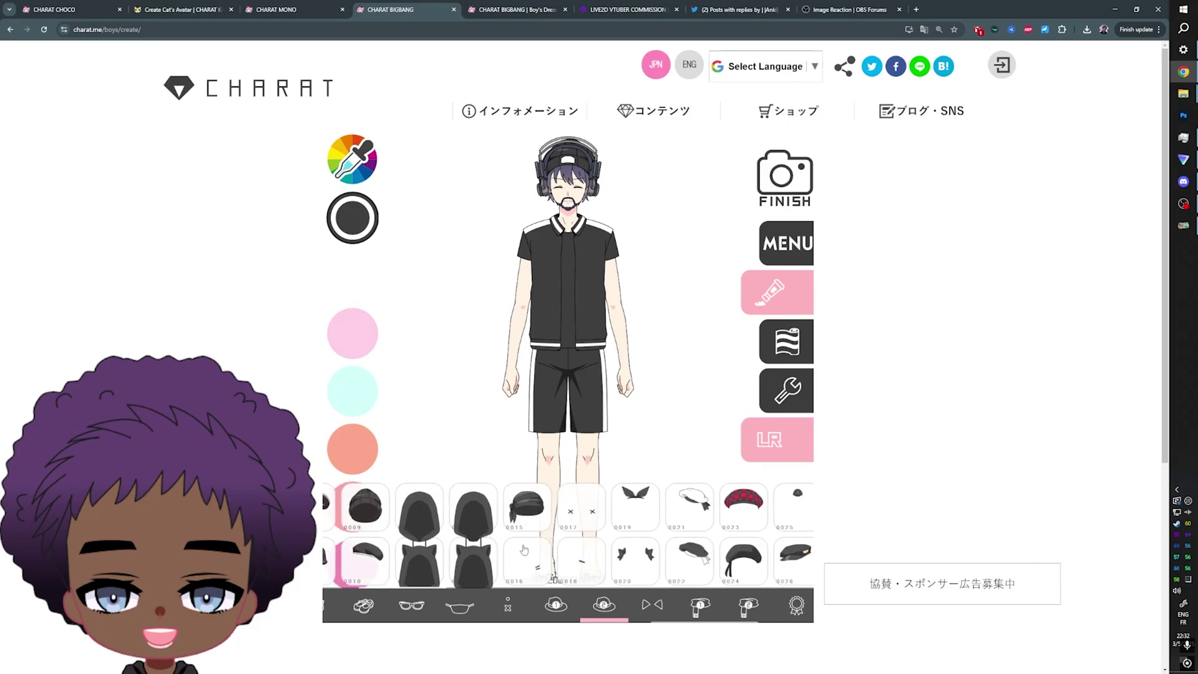
left_click(429, 522)
scroll(459, 519, "down", 3)
left_click(459, 520)
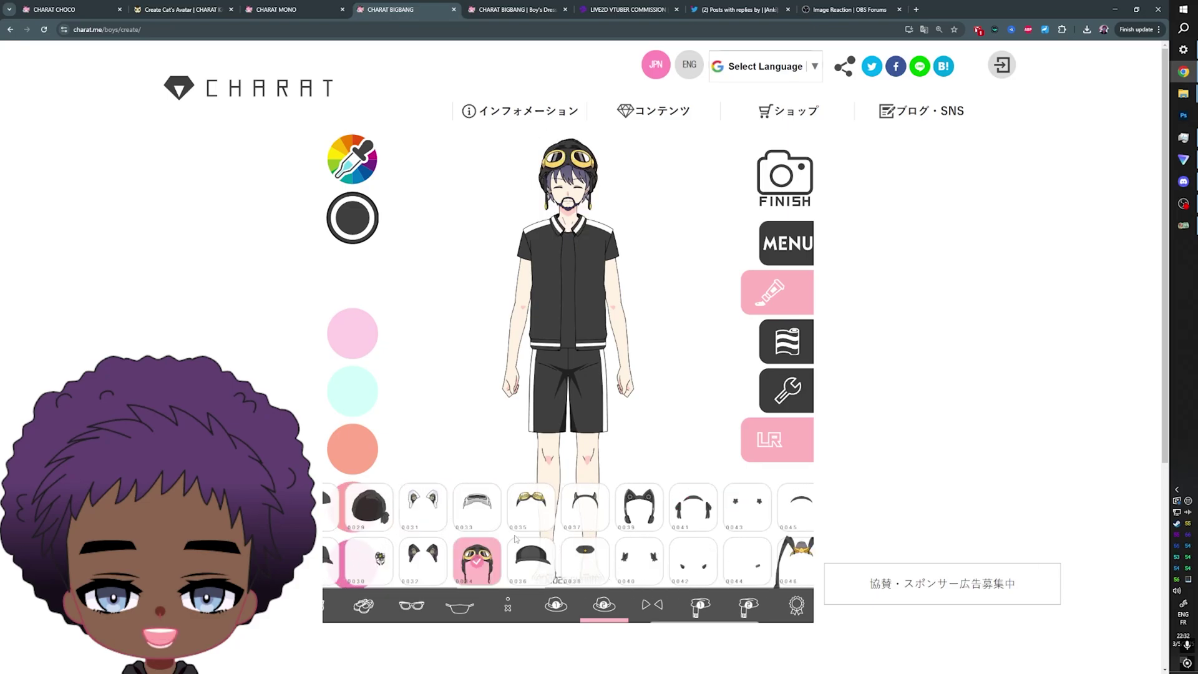
Look through more headwear options, and review the CHARAT BIGBANG information page's How to Use and About sections.
scroll(499, 536, "down", 5)
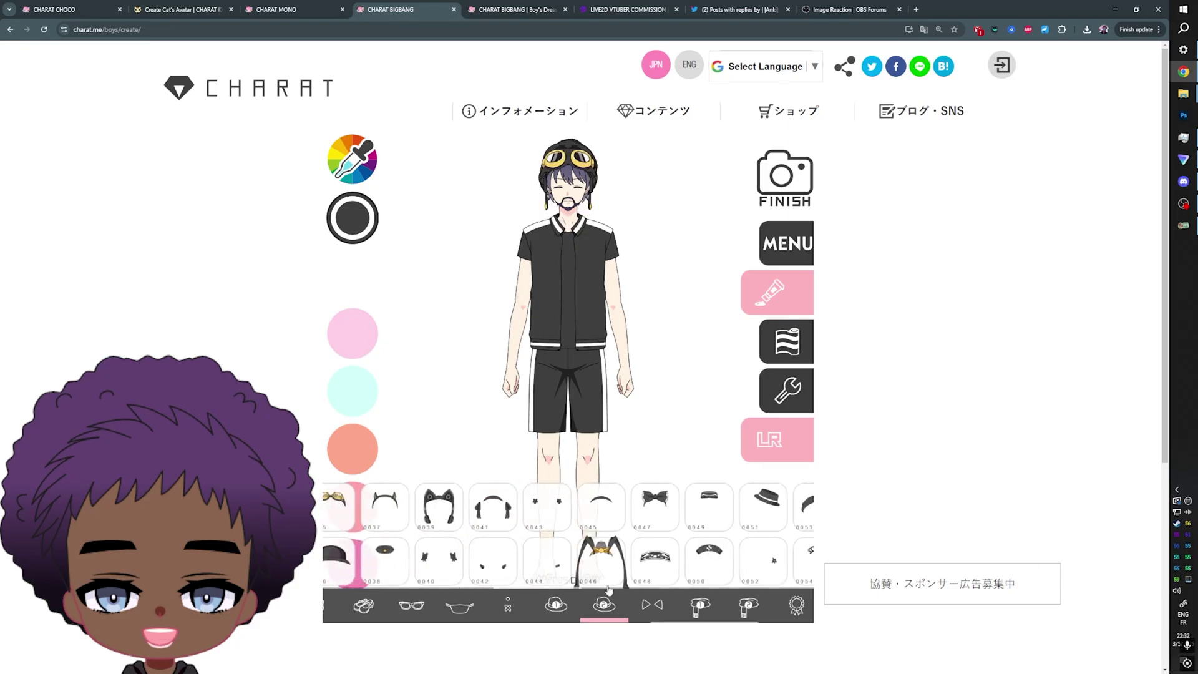
key("ctrl+Tab")
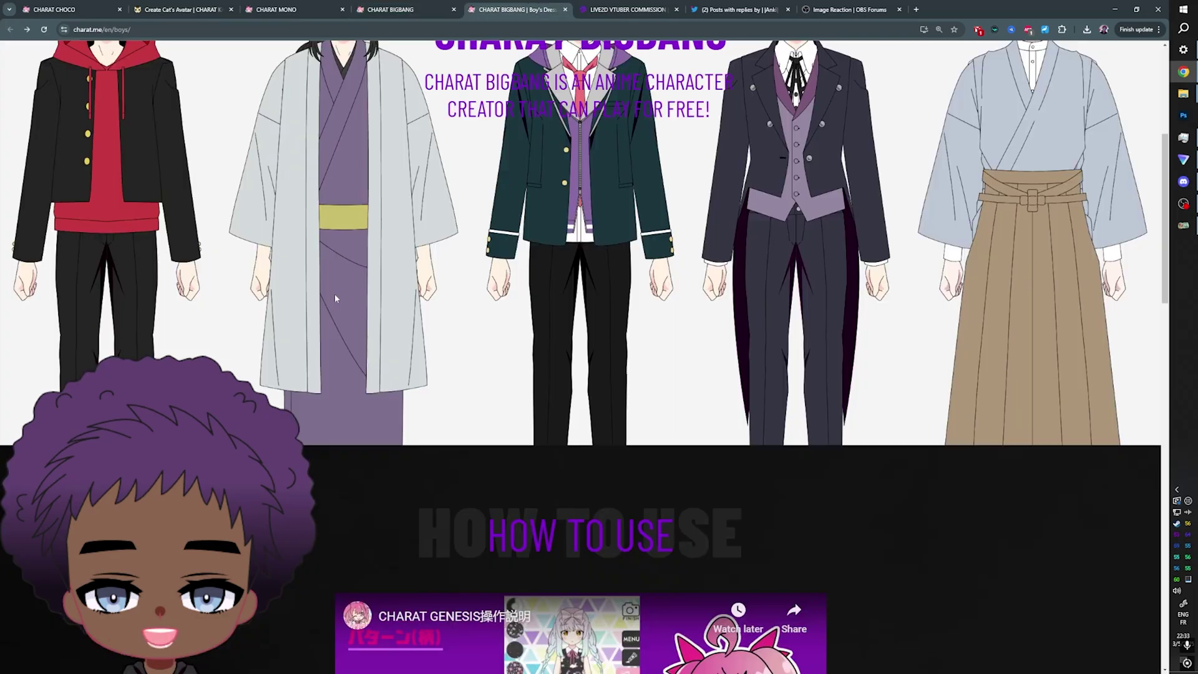
scroll(335, 297, "down", 8)
scroll(336, 298, "up", 5)
scroll(336, 298, "down", 3)
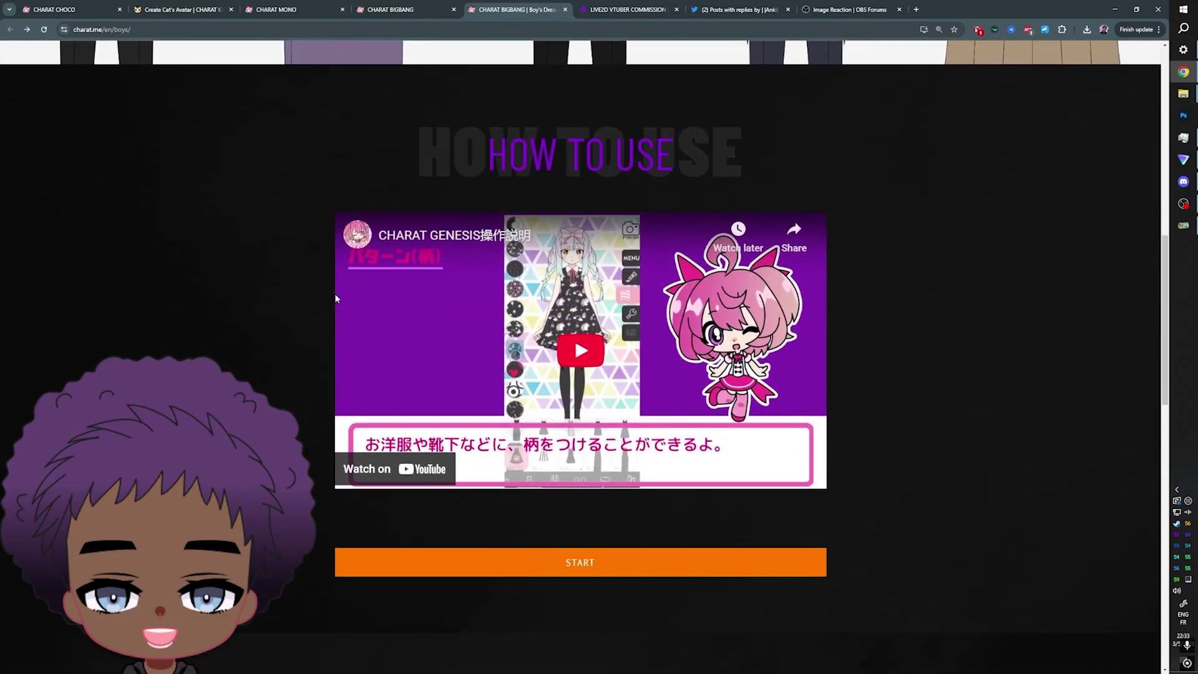
scroll(335, 294, "down", 7)
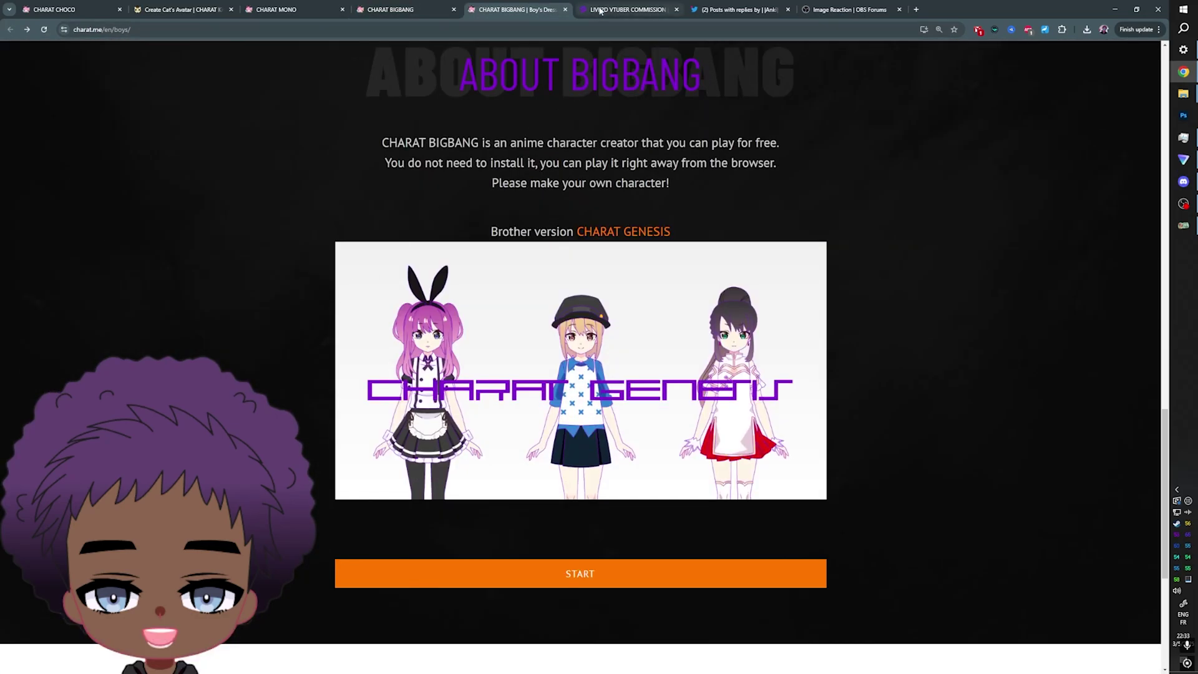
Examine the CHARAT V Live2D commission page for its price, delivery, design and commercial-use terms.
left_click(600, 10)
scroll(327, 213, "down", 3)
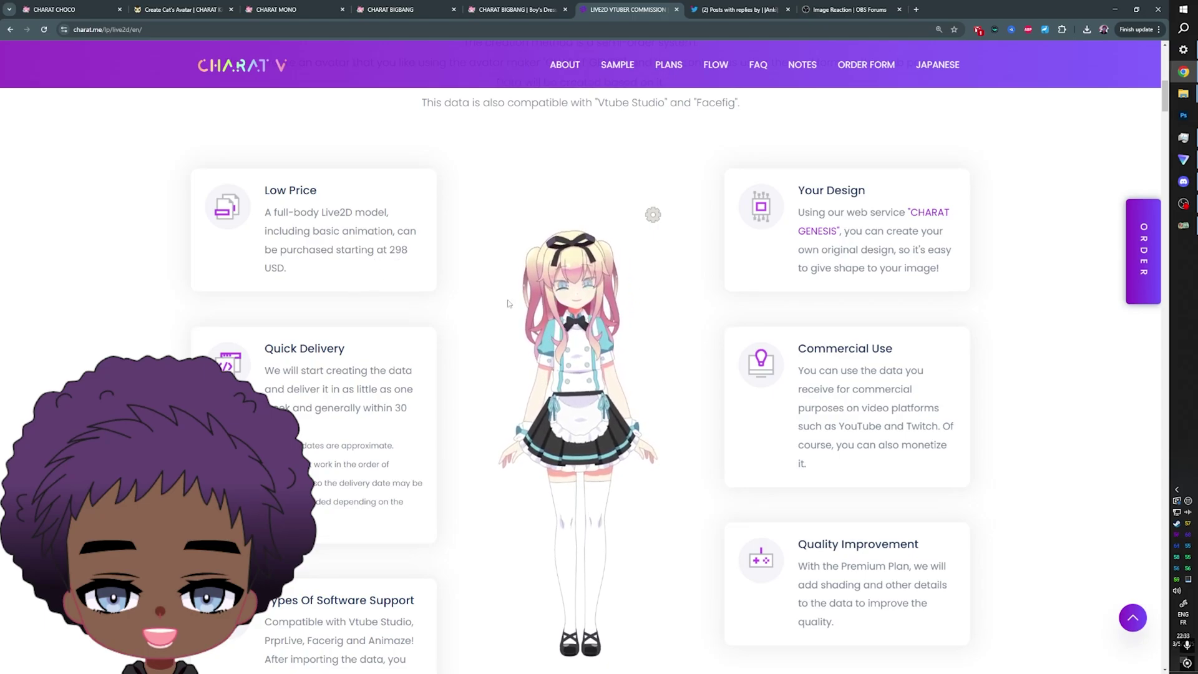
scroll(516, 325, "down", 1)
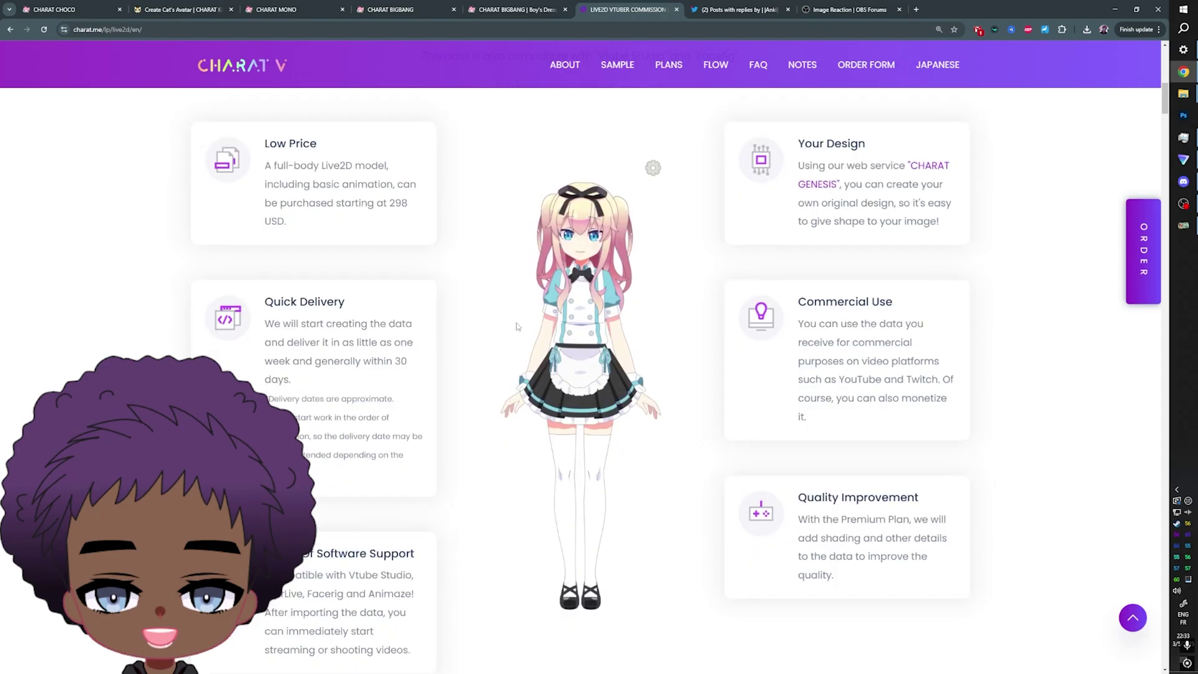
scroll(544, 248, "down", 2)
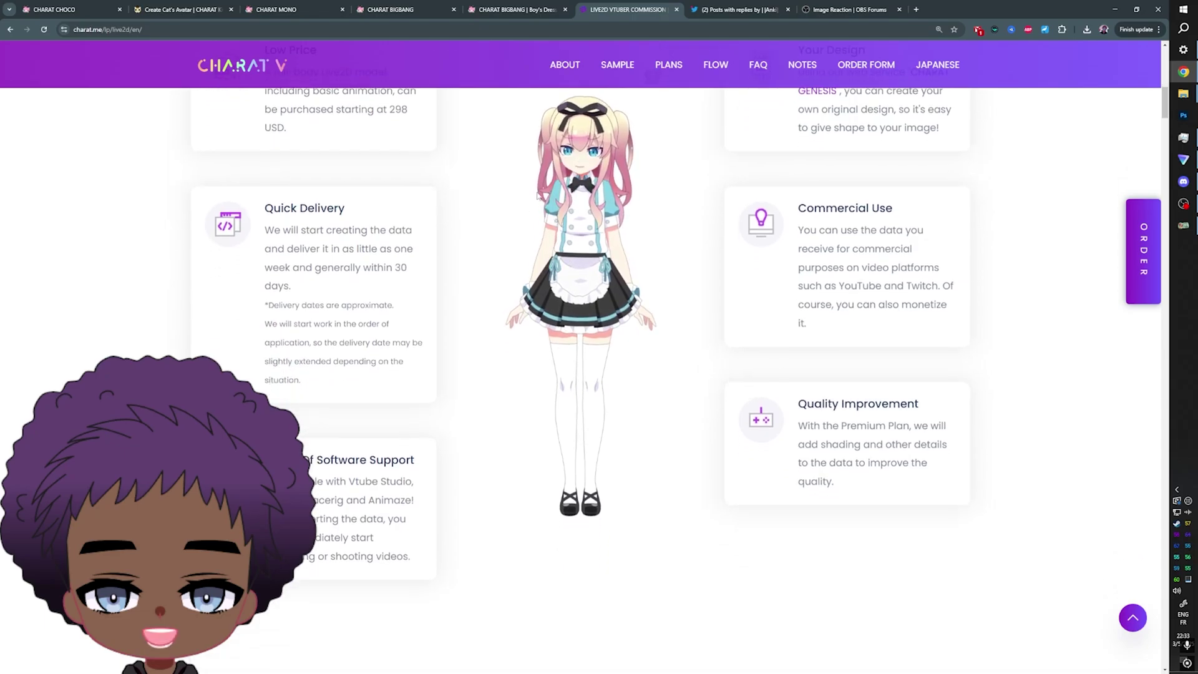
scroll(587, 349, "up", 2)
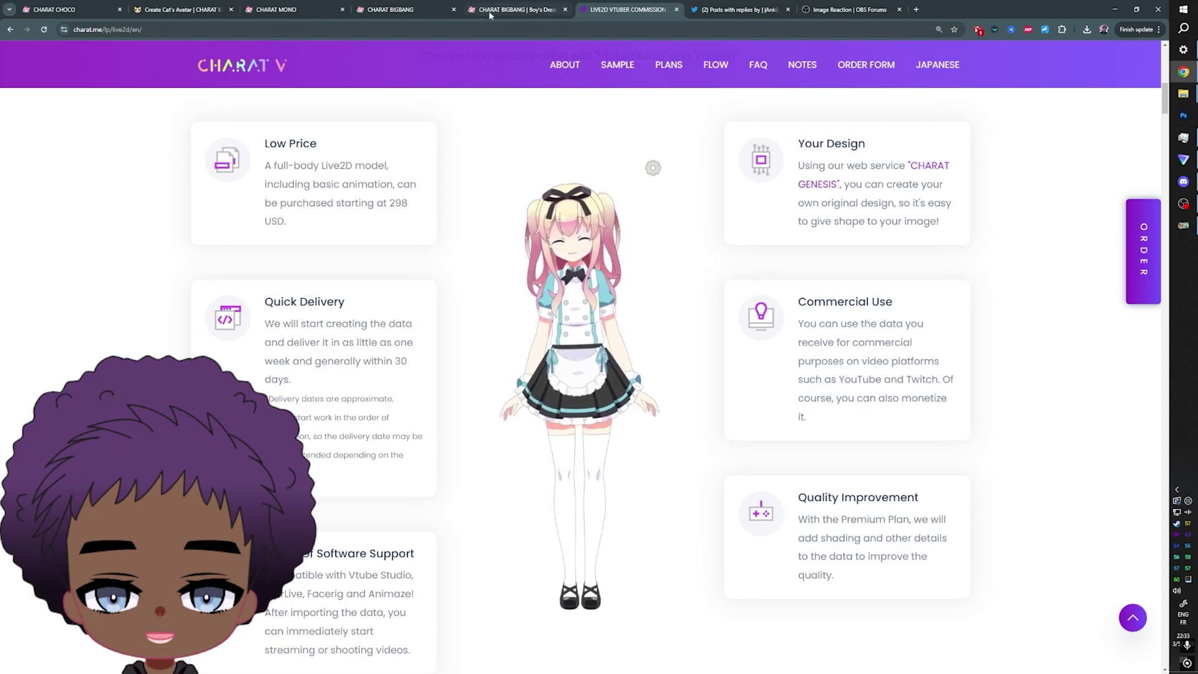
Return to the CHARAT MONO creator, try face base 0007 on the character, and choose face base 0009.
left_click(511, 10)
left_click(405, 10)
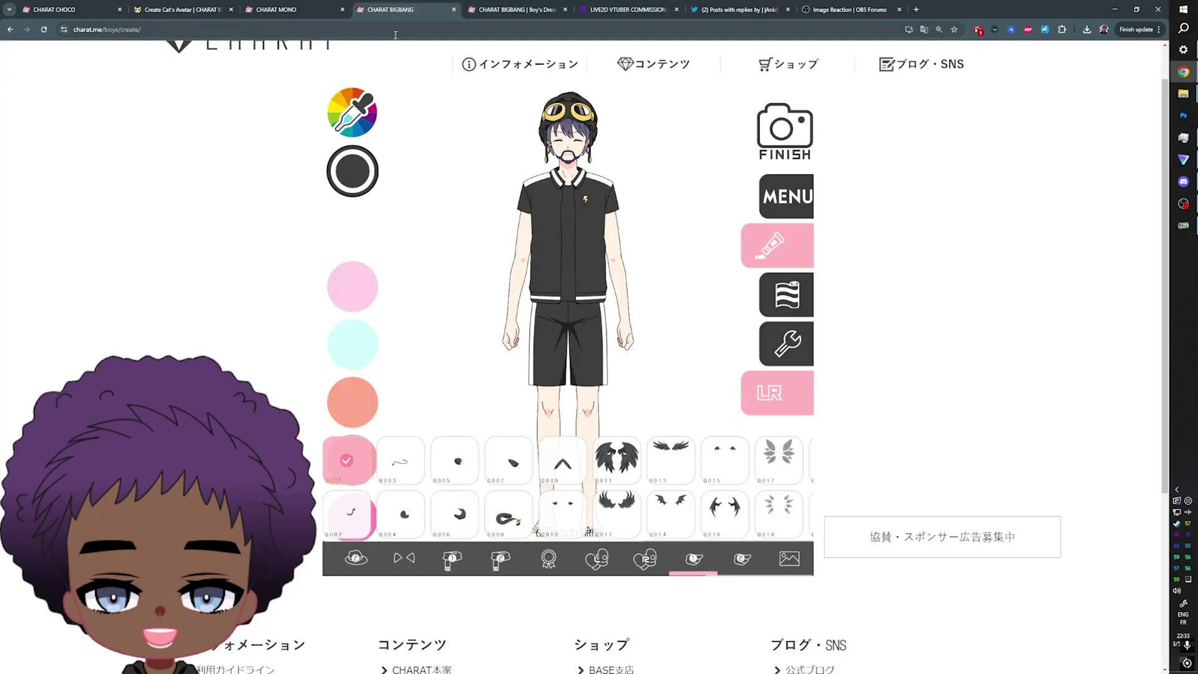
left_click(275, 9)
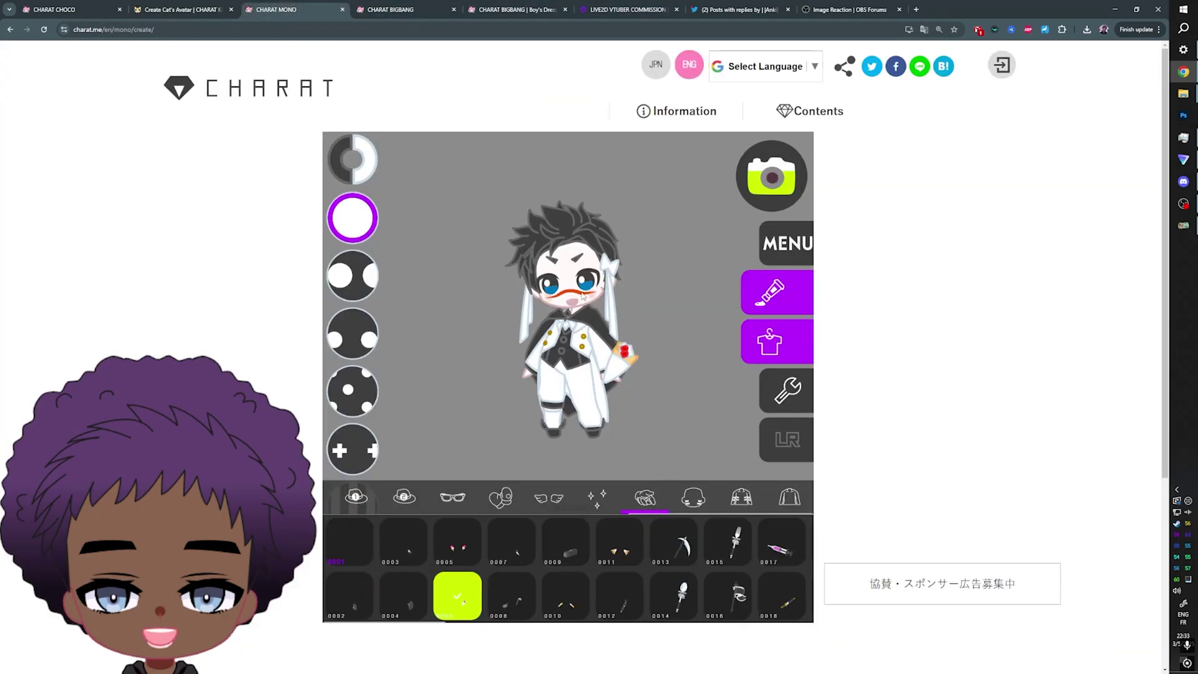
left_click(370, 502)
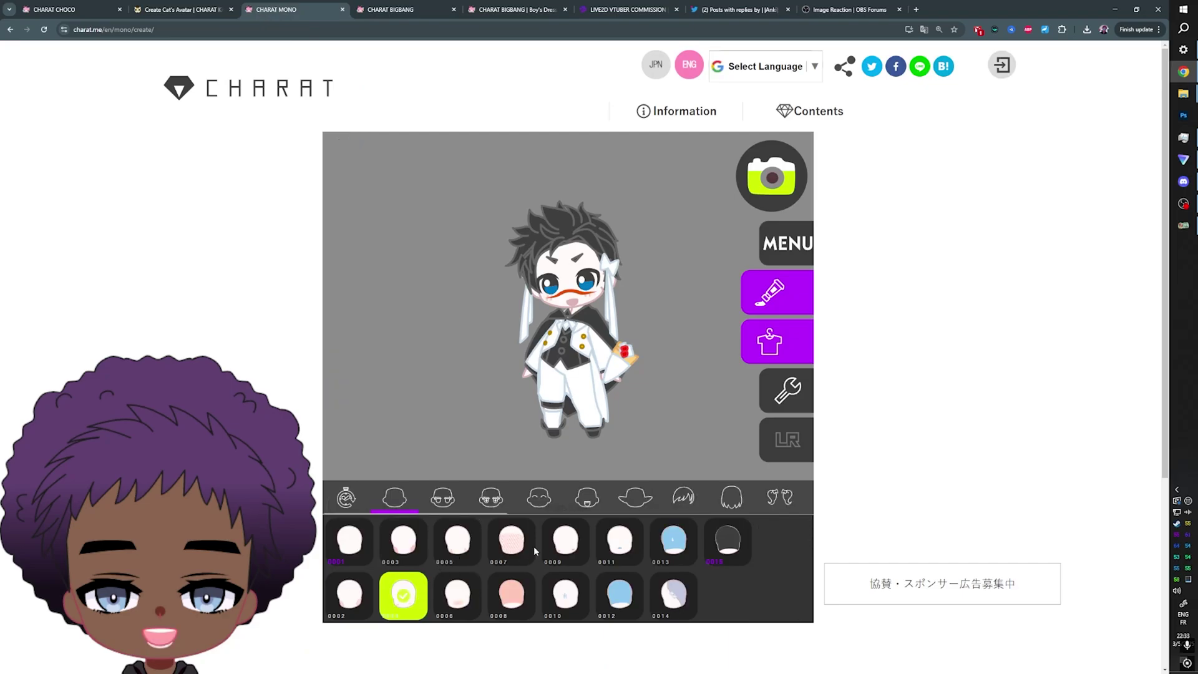
left_click(510, 544)
left_click(564, 543)
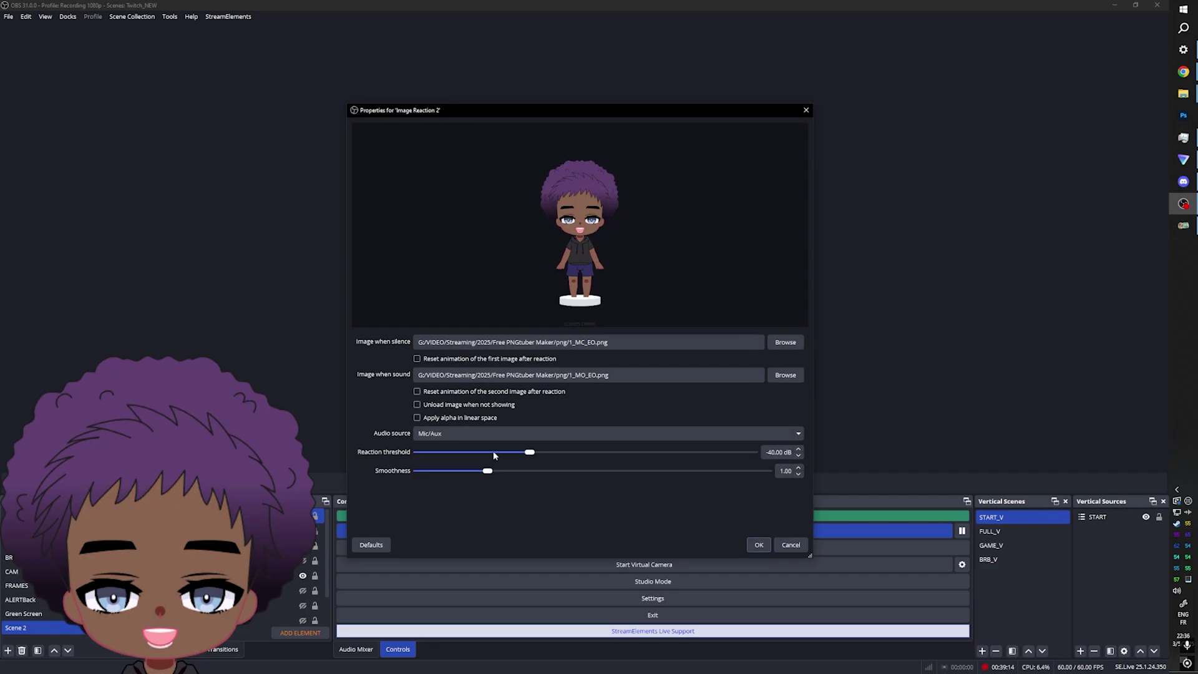
In OBS, set the Image Reaction 2 source's silence image to 2_MC.png and its sound image to 2_MO.png.
left_click(780, 343)
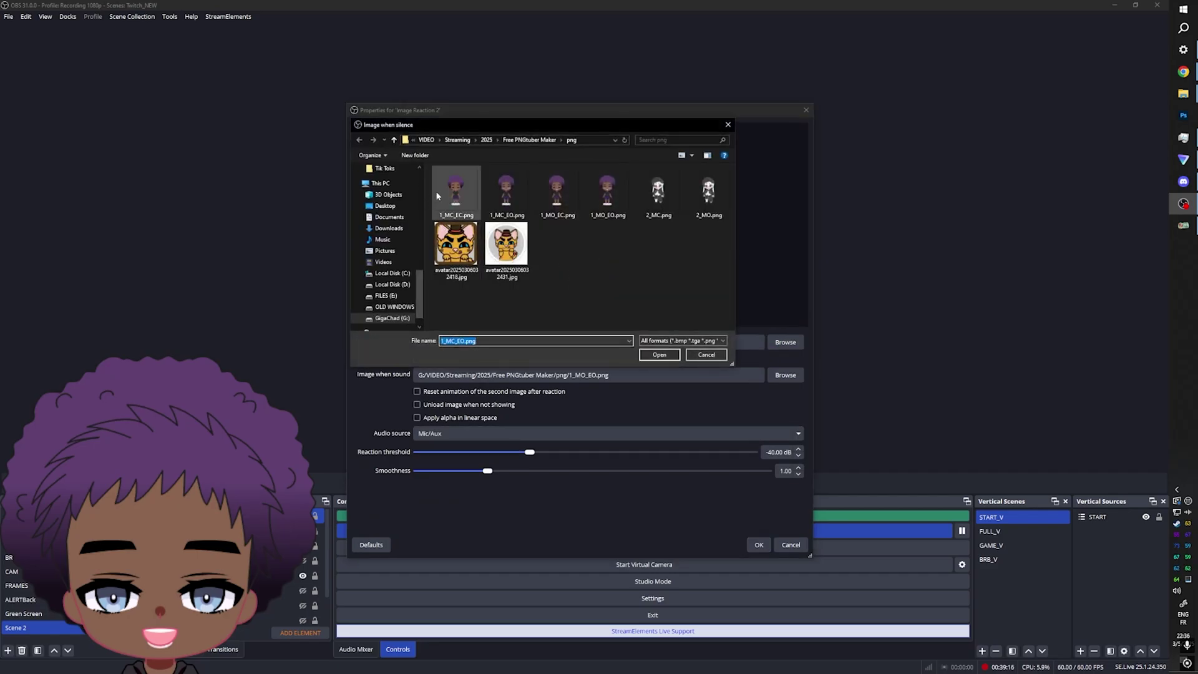
double_click(653, 191)
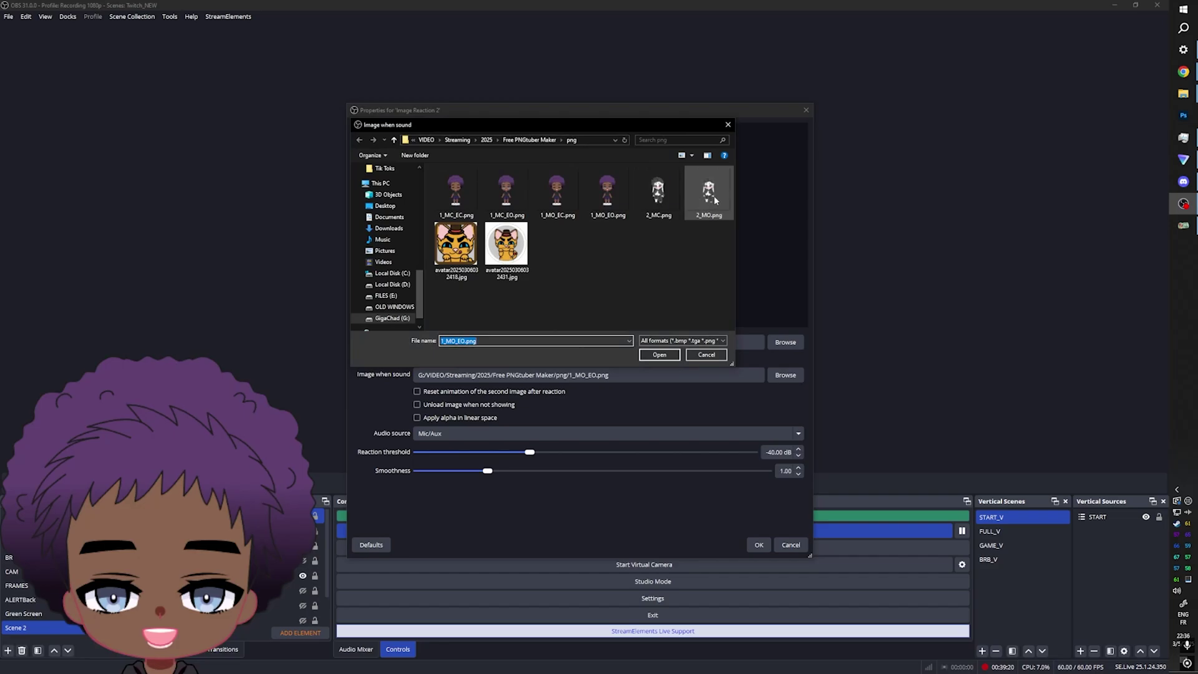
double_click(713, 196)
left_click(759, 544)
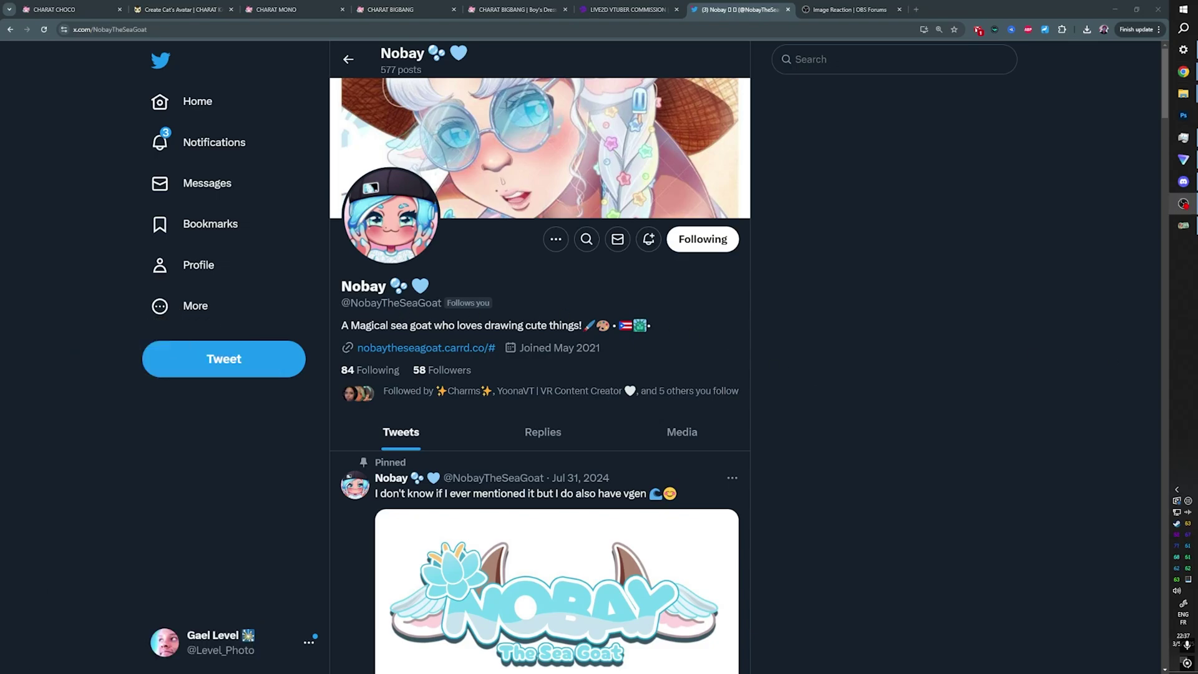
Browse the artist's Twitter profile and view the fairy artwork in the commissions post at full size.
scroll(329, 397, "down", 5)
scroll(329, 401, "down", 8)
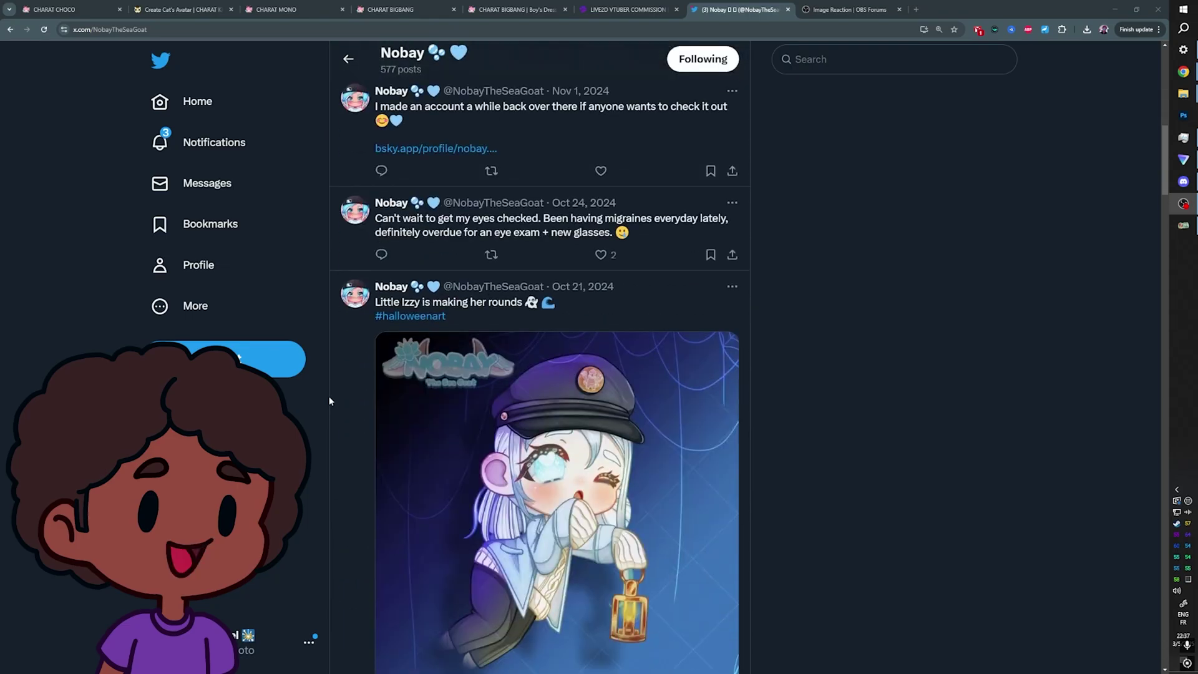
scroll(330, 400, "up", 1)
scroll(330, 400, "down", 3)
scroll(330, 400, "down", 6)
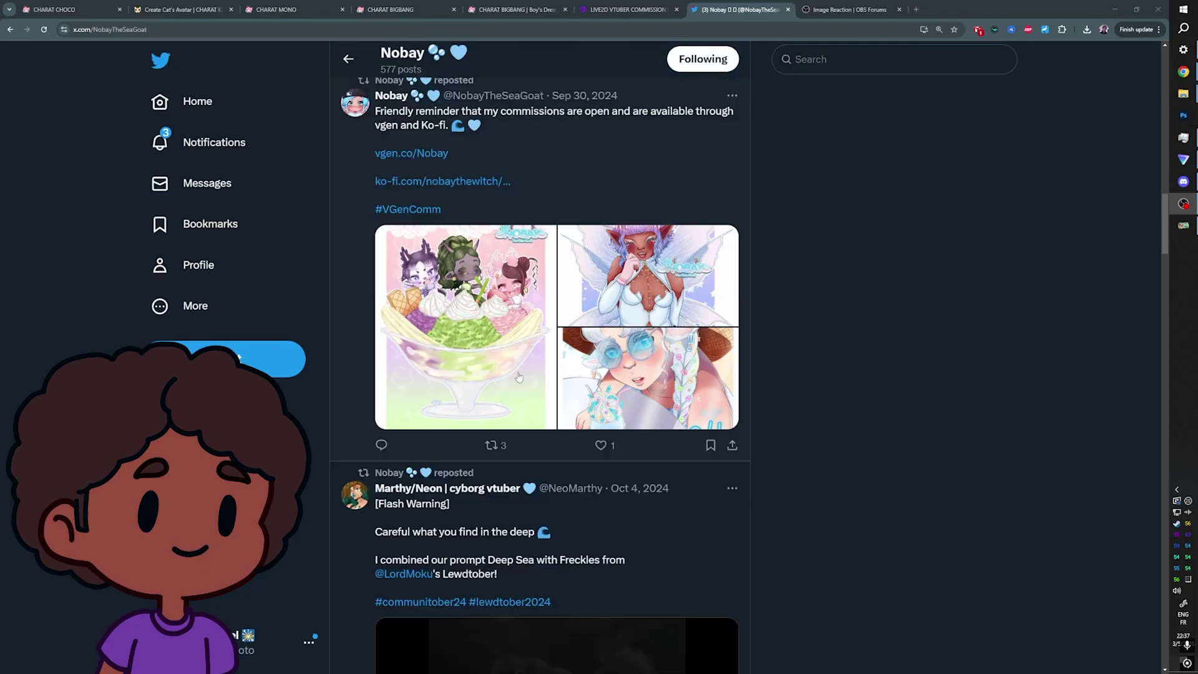
left_click(647, 274)
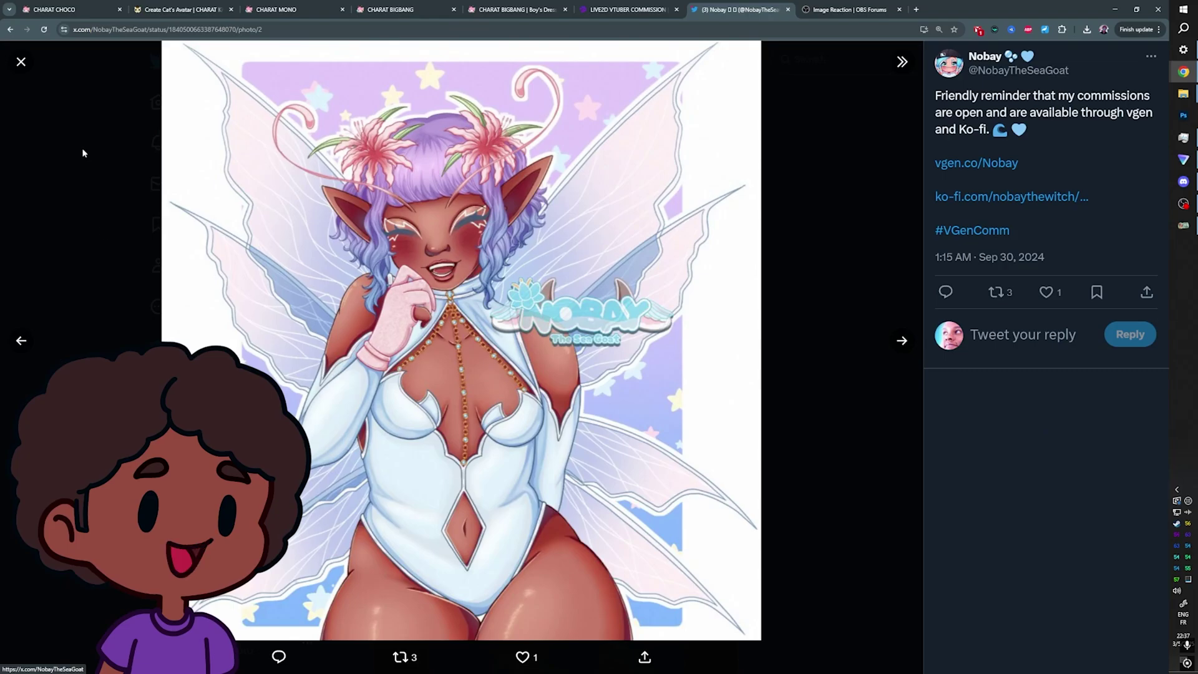
left_click(83, 152)
Look through the artist's older posts for further artwork, sketches and character icons.
scroll(347, 388, "down", 15)
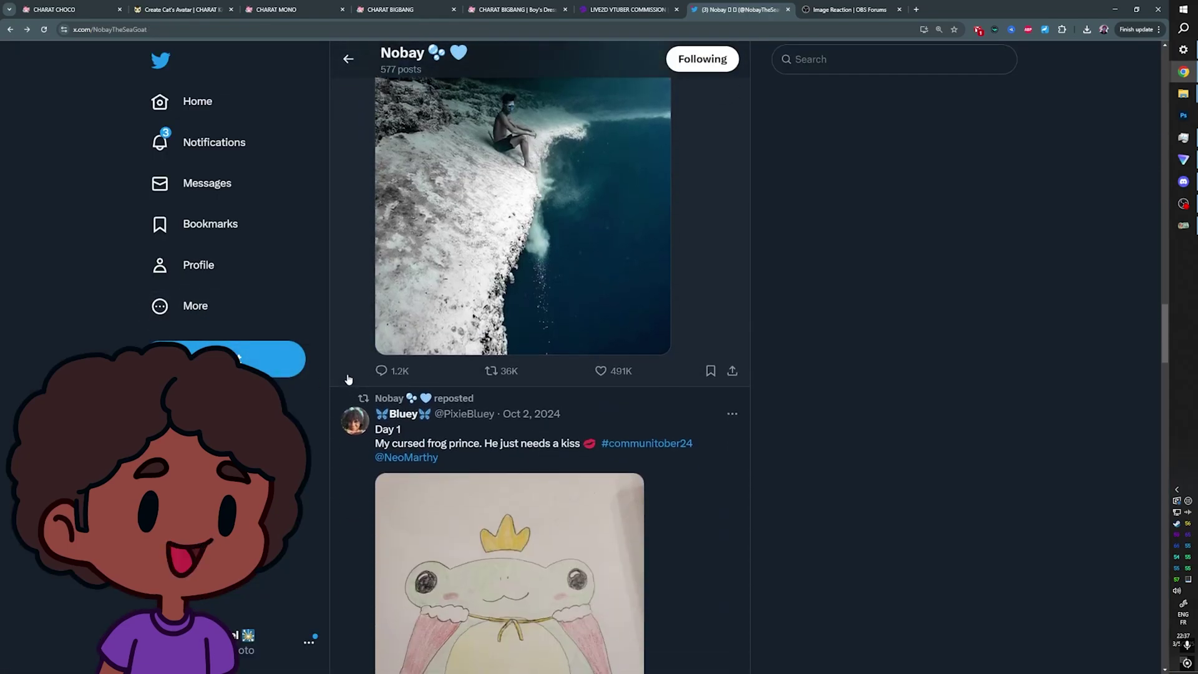
scroll(348, 380, "down", 20)
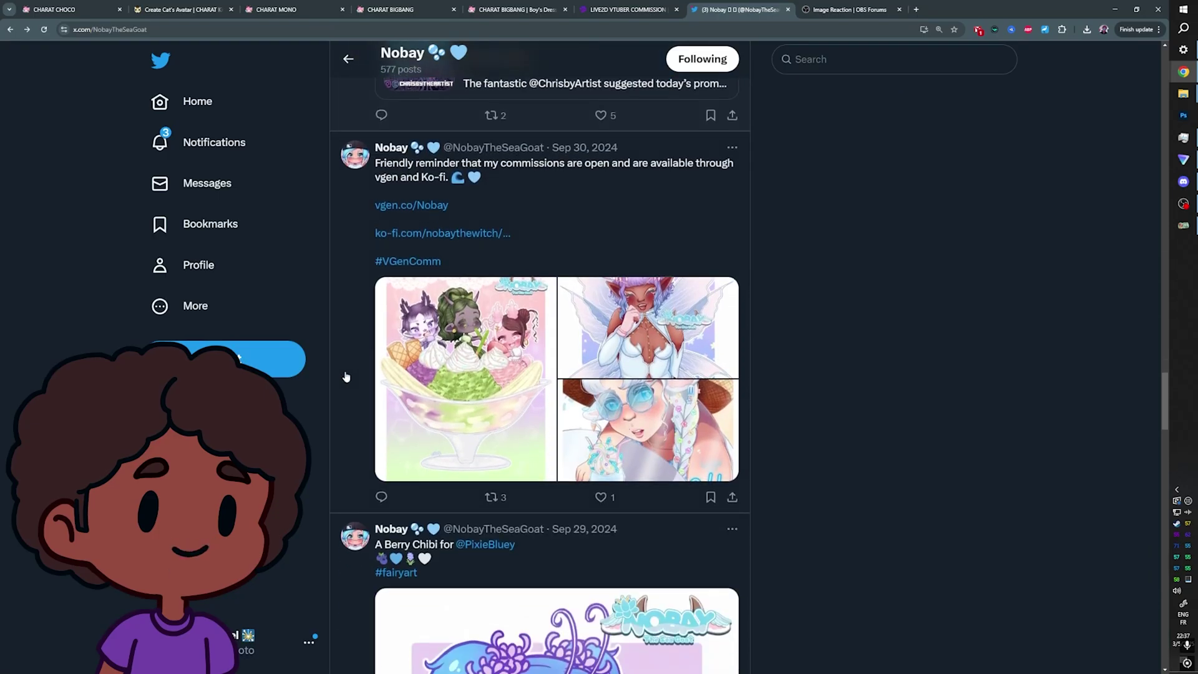
scroll(337, 383, "down", 15)
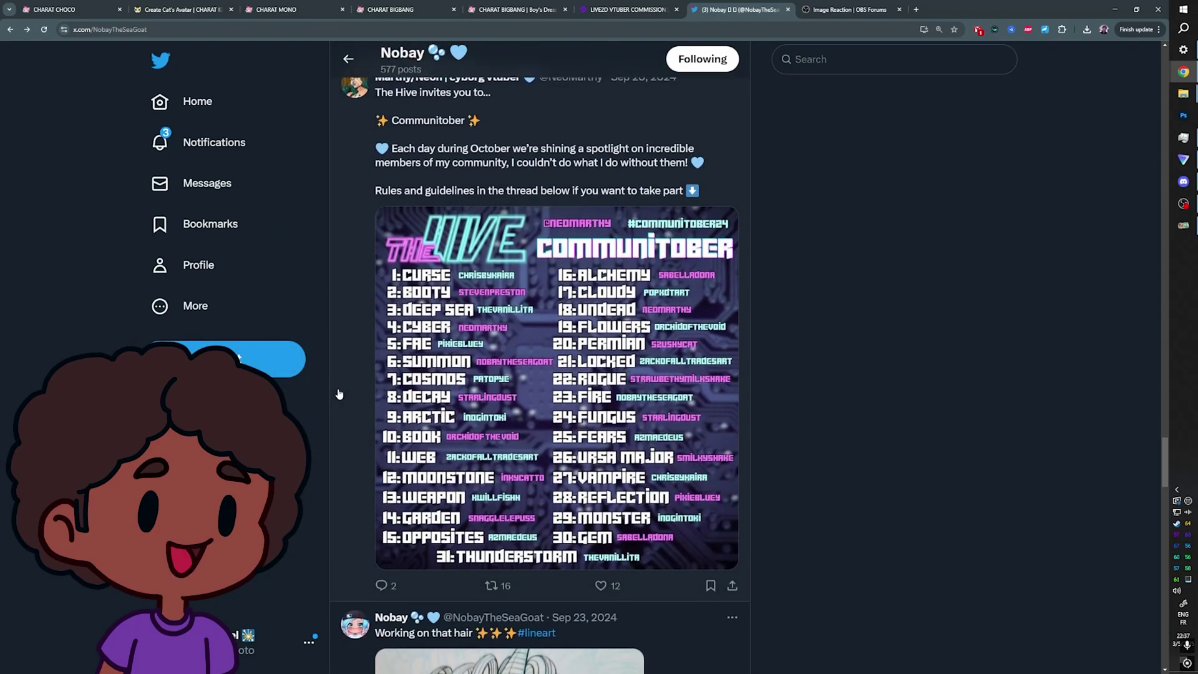
scroll(320, 390, "down", 8)
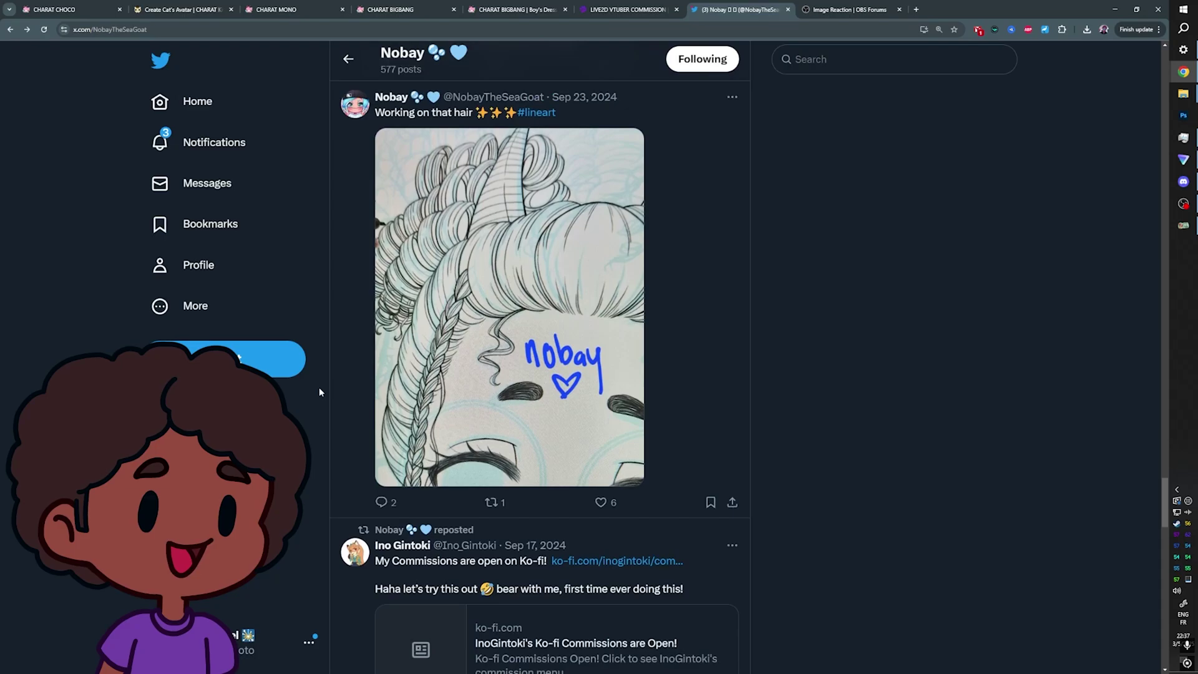
scroll(320, 390, "down", 12)
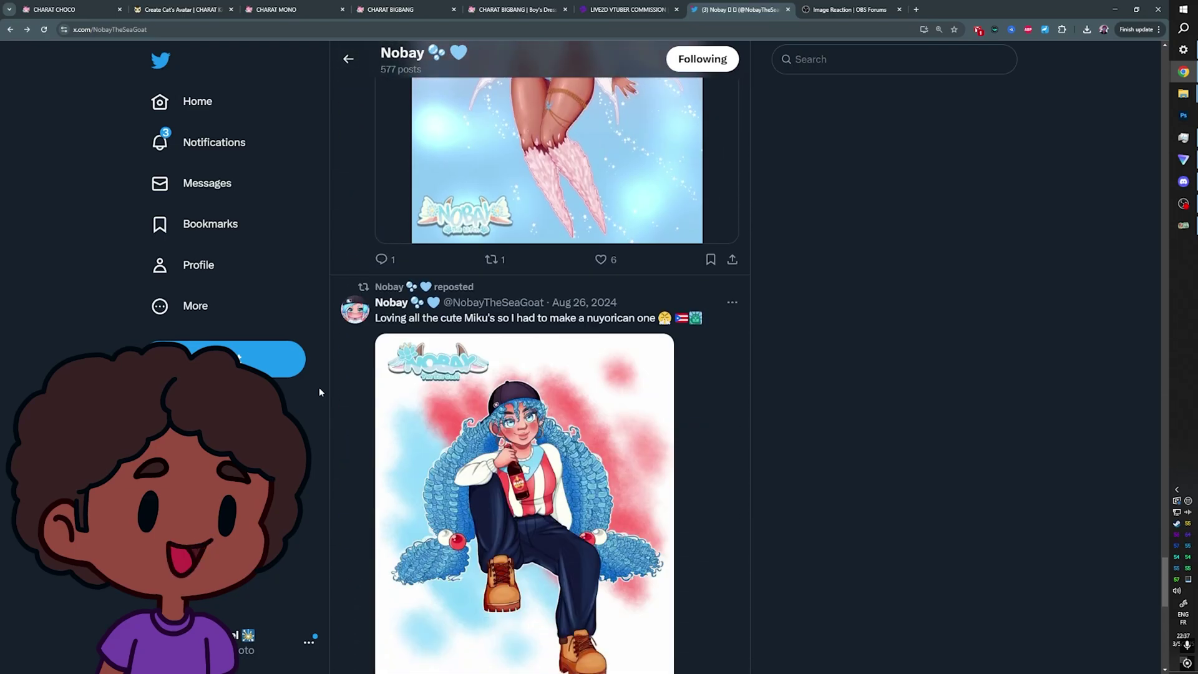
scroll(319, 392, "down", 15)
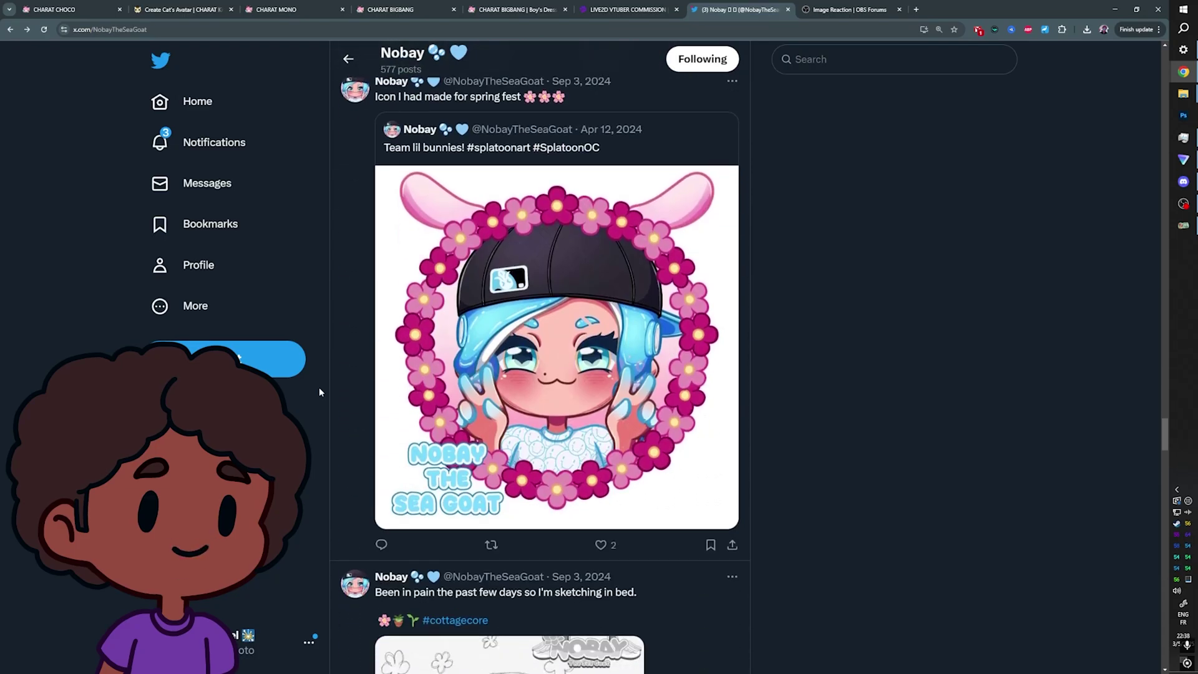
scroll(326, 393, "down", 8)
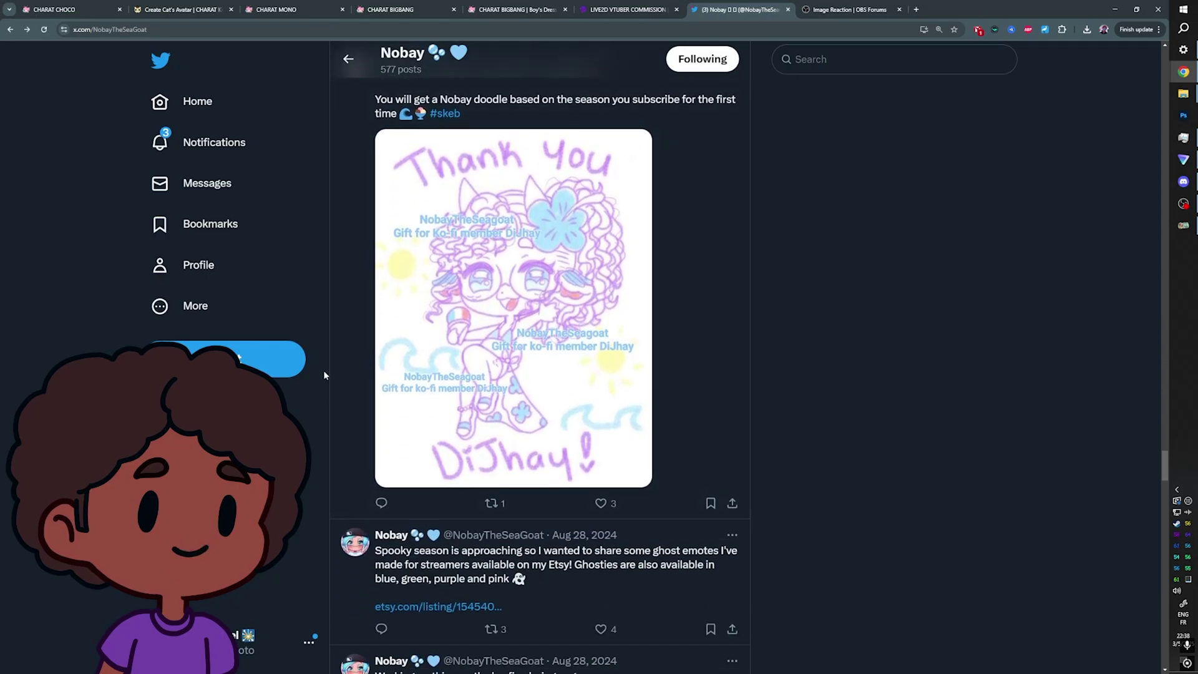
scroll(323, 372, "down", 8)
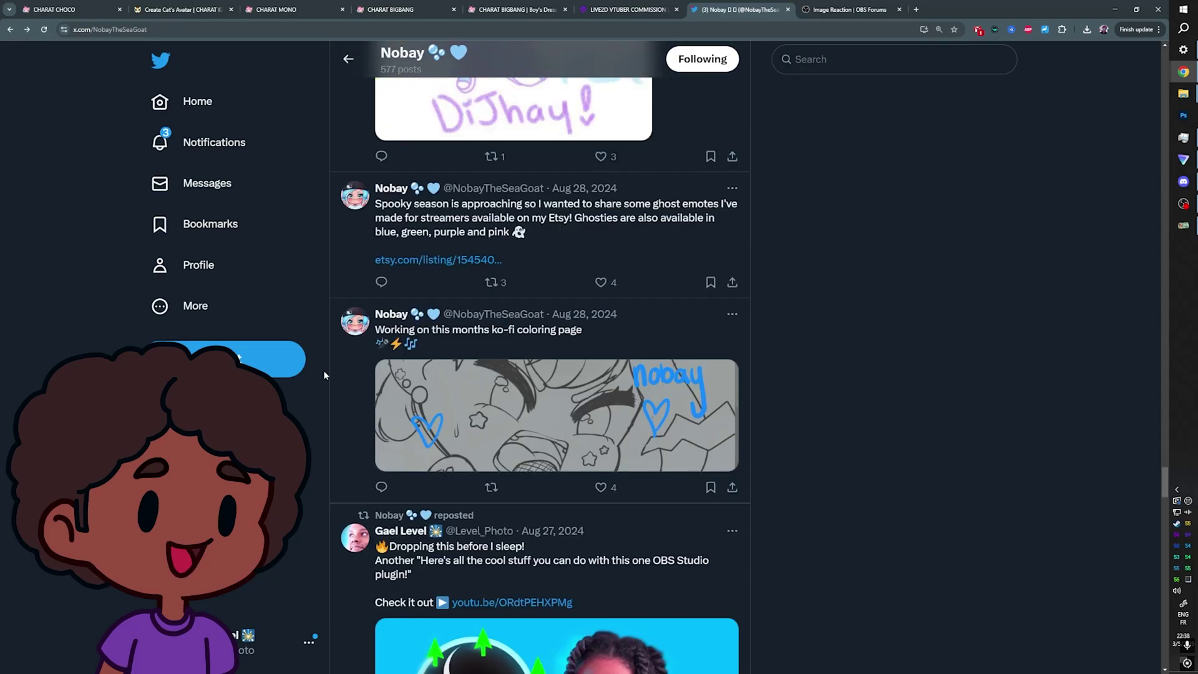
scroll(323, 370, "down", 3)
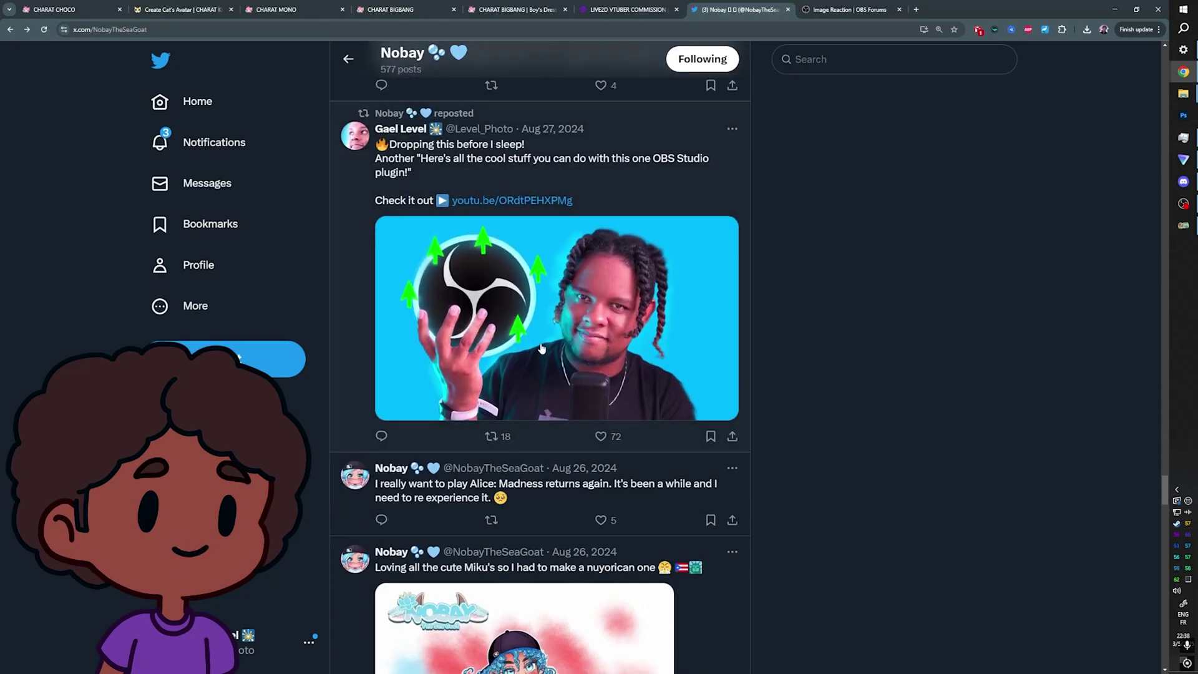